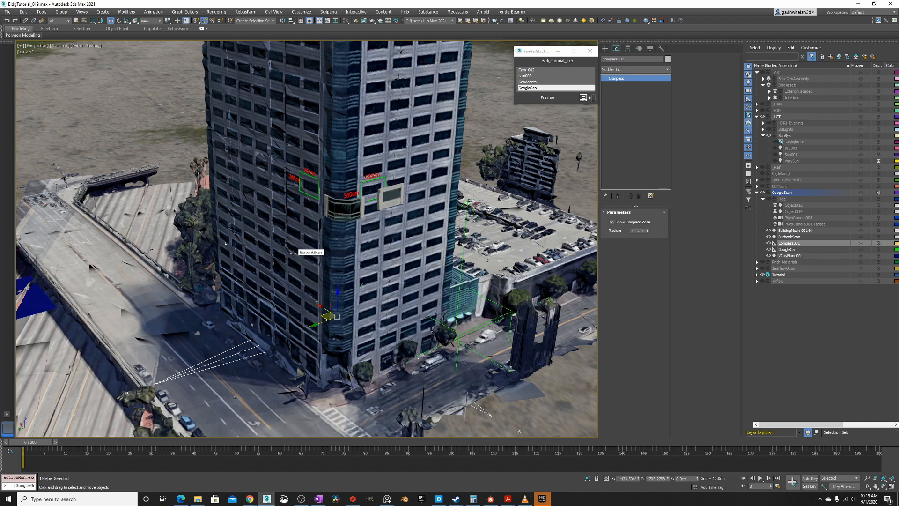
Select the main facade window module beside the 585cm outline and move it slightly, toggling edged faces to check its mesh
middle_drag(285, 231, 265, 236)
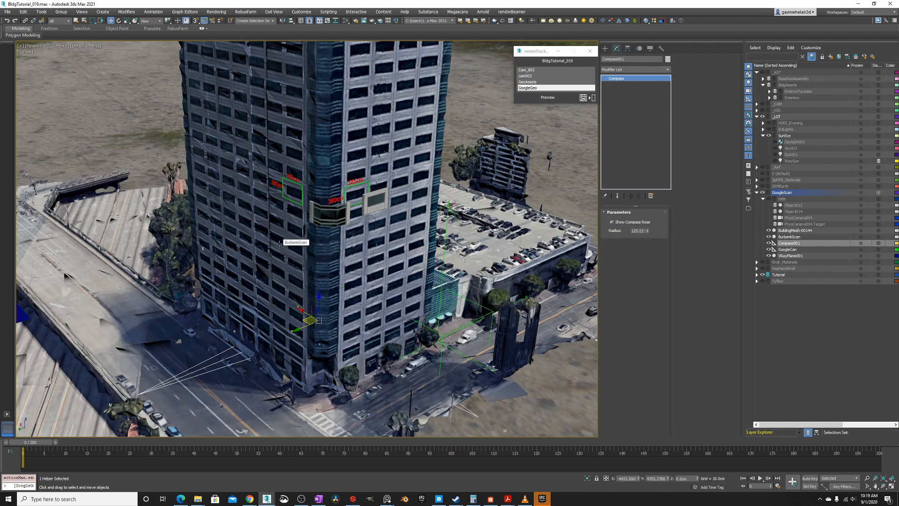
middle_drag(278, 244, 289, 262)
scroll(306, 228, up, 5)
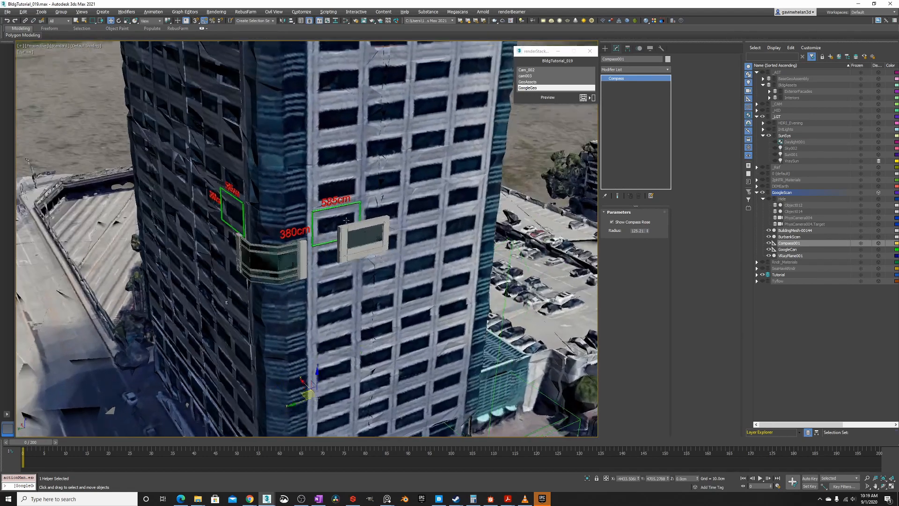
alt+middle_drag(346, 220, 348, 222)
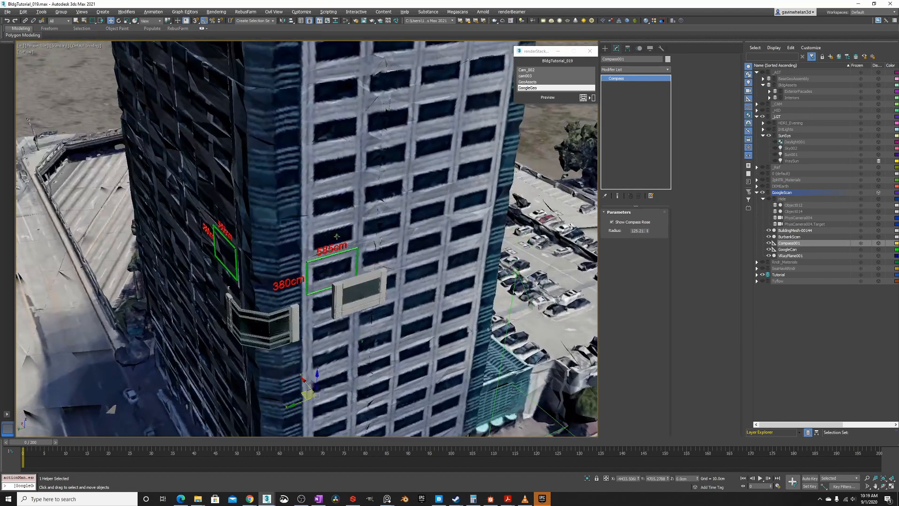
scroll(346, 223, up, 4)
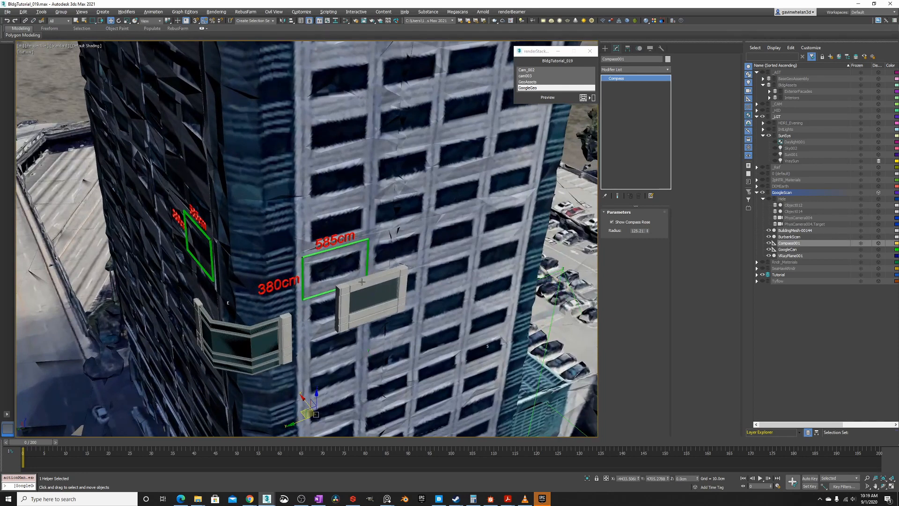
click(363, 297)
key(F4)
key(F4)
key(F4)
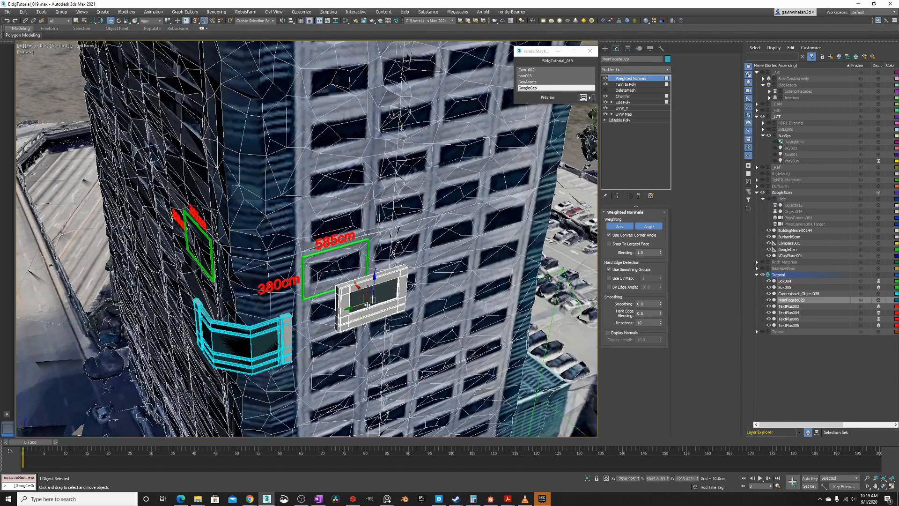
right_click(358, 300)
click(403, 307)
drag(362, 291, 312, 317)
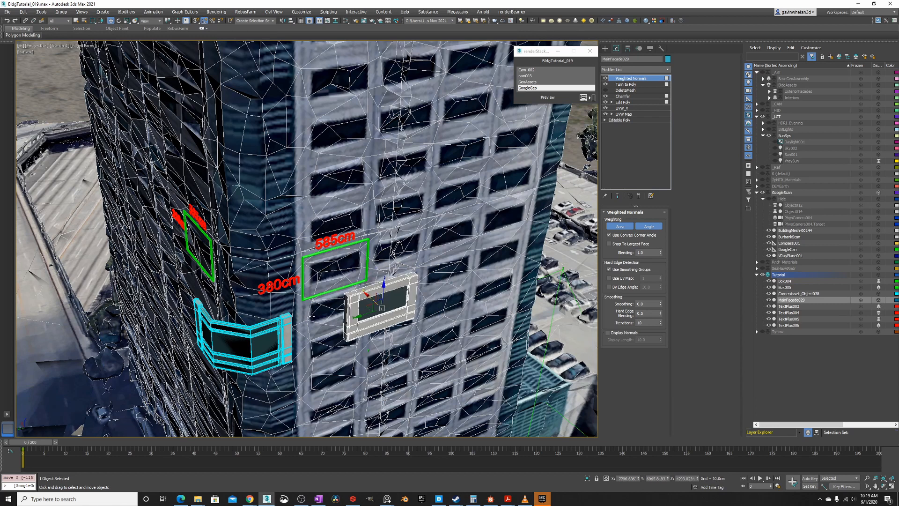
key(F4)
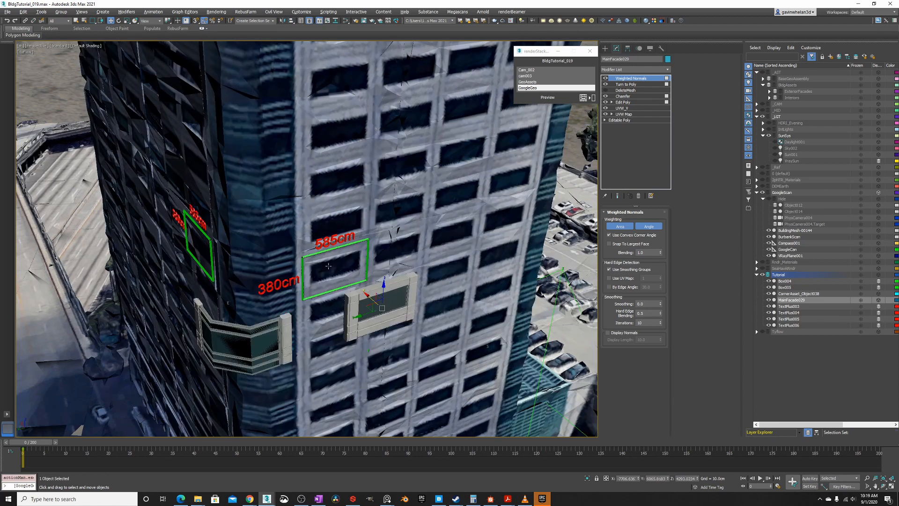
Examine the scanned tower's facades and corners from the roof to street level, including the adjoining parking structure
middle_drag(327, 248, 347, 241)
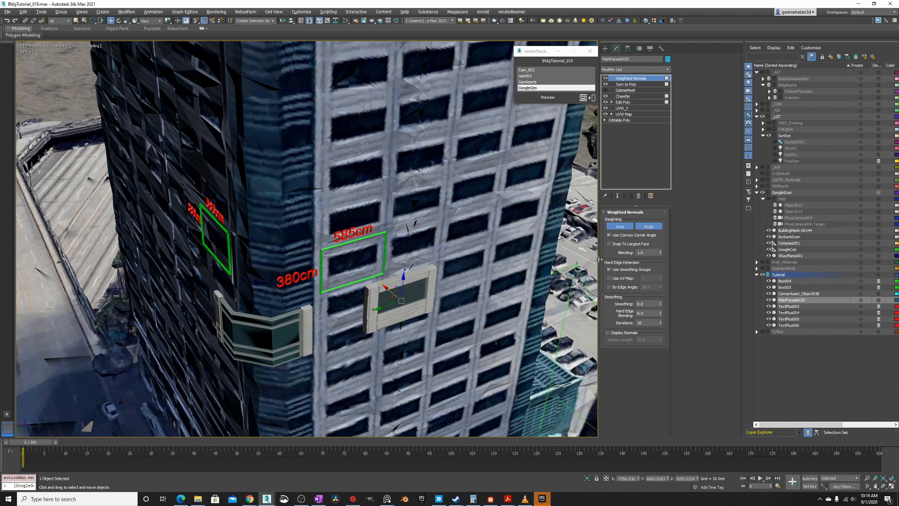
alt+middle_drag(366, 212, 368, 226)
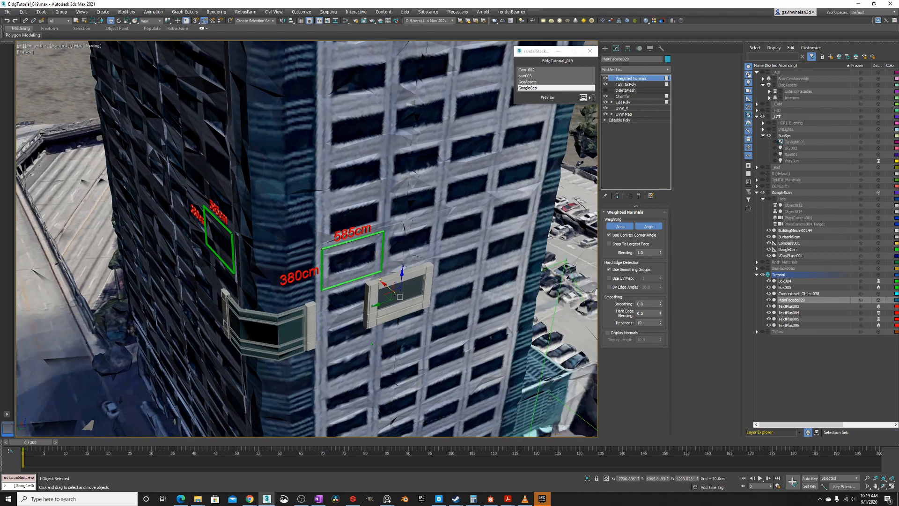
alt+middle_drag(234, 201, 289, 261)
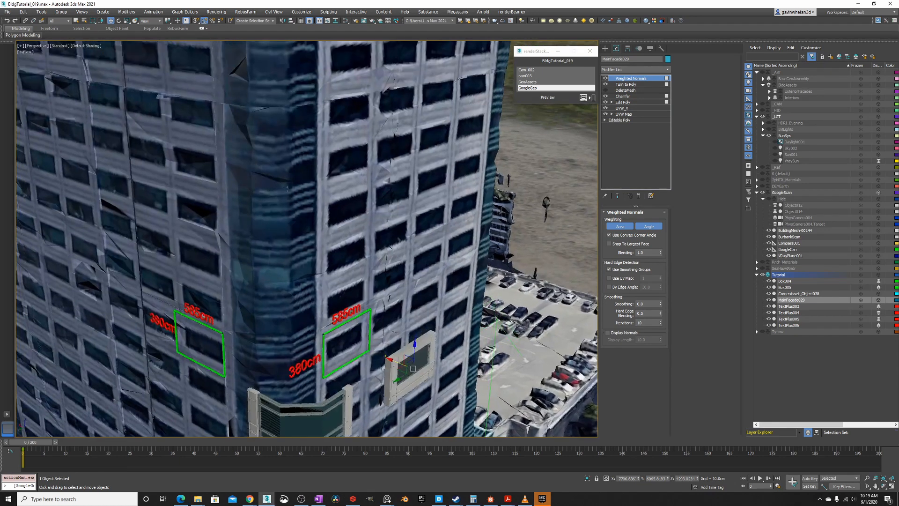
middle_drag(289, 198, 327, 309)
scroll(299, 216, down, 2)
scroll(323, 228, up, 1)
scroll(323, 228, up, 2)
scroll(323, 211, down, 1)
middle_drag(328, 210, 318, 281)
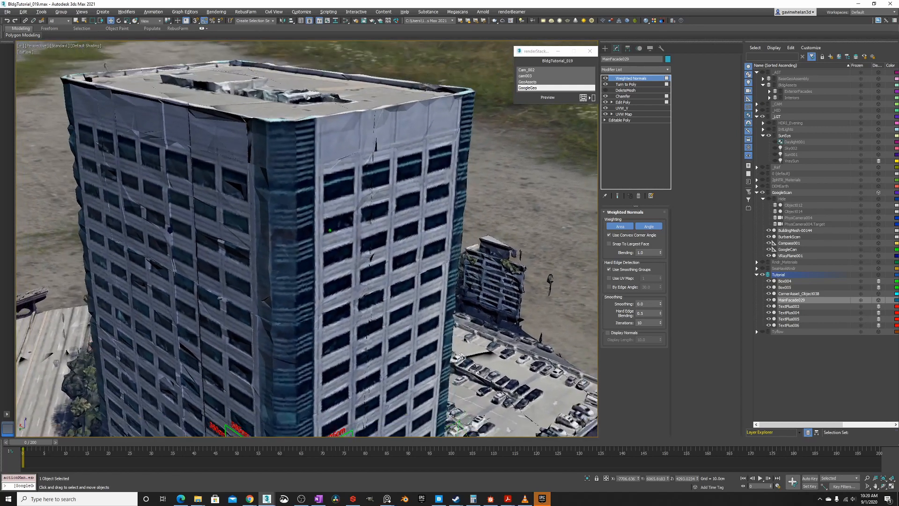
alt+middle_drag(338, 197, 305, 239)
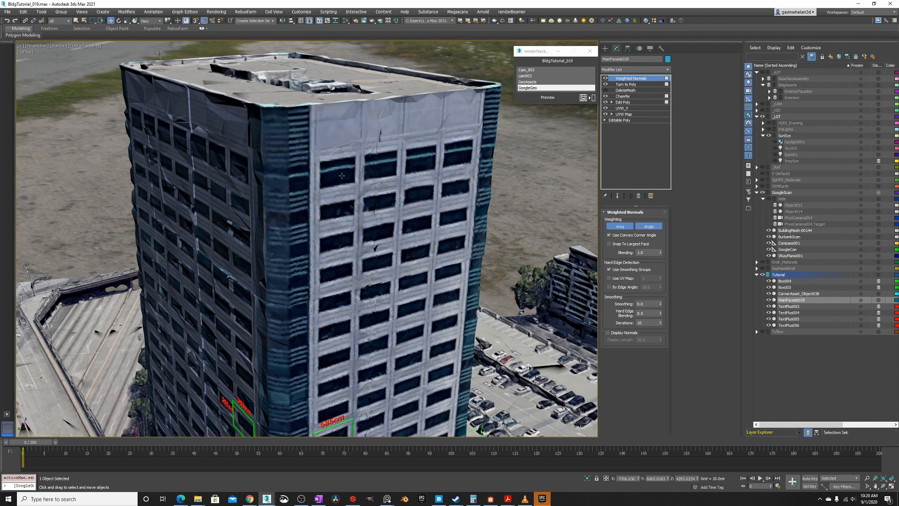
alt+middle_drag(311, 173, 272, 152)
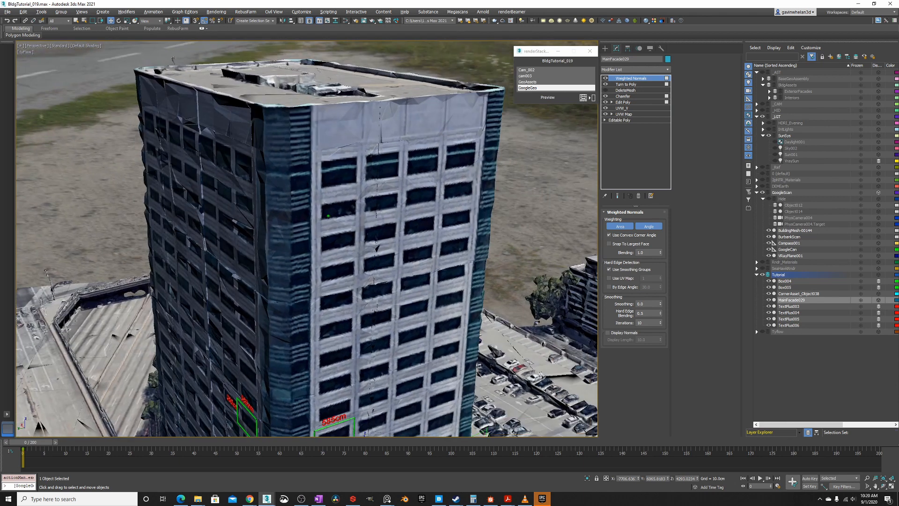
middle_drag(351, 412, 345, 224)
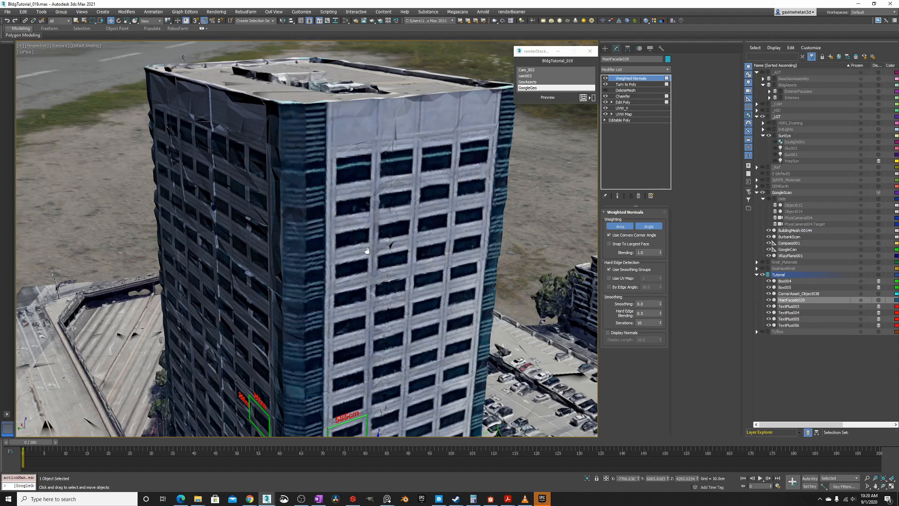
scroll(313, 341, up, 6)
middle_drag(313, 341, 296, 255)
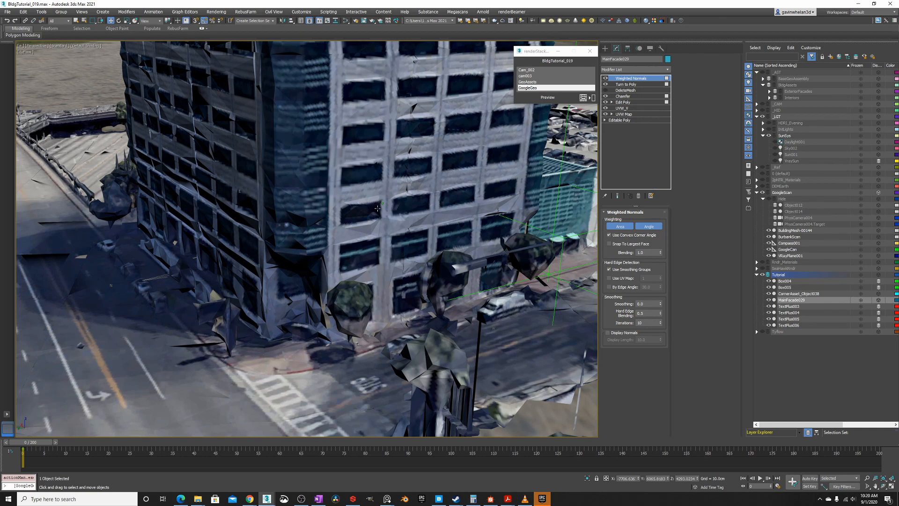
scroll(377, 198, down, 3)
middle_drag(377, 198, 259, 316)
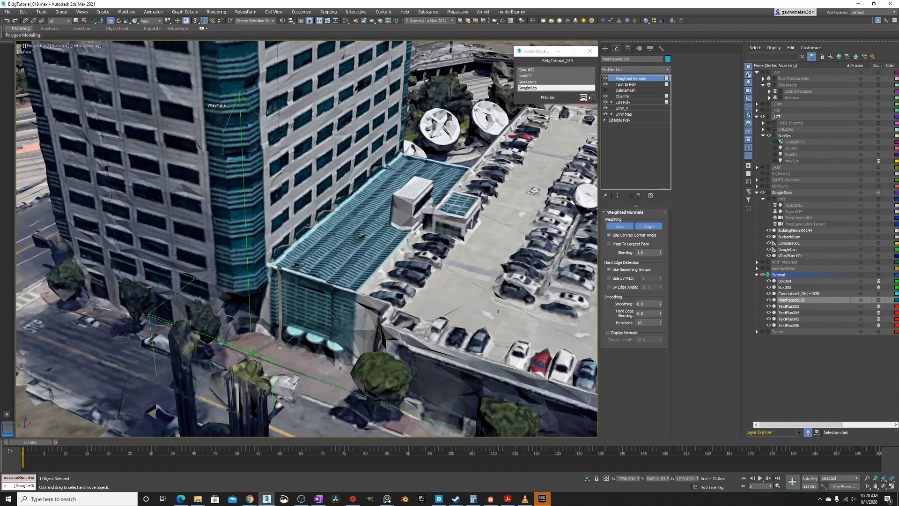
alt+middle_drag(328, 331, 412, 253)
scroll(281, 220, down, 3)
alt+middle_drag(262, 206, 289, 309)
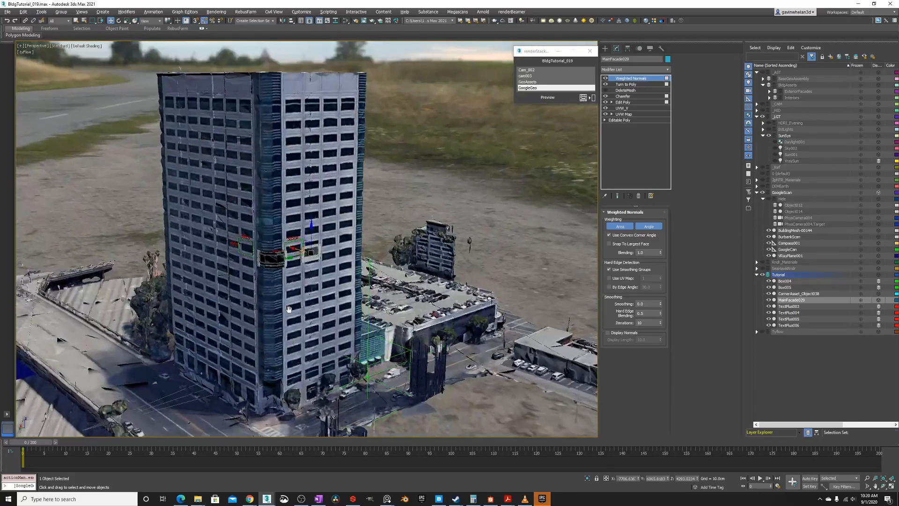
scroll(290, 281, up, 2)
right_click(293, 248)
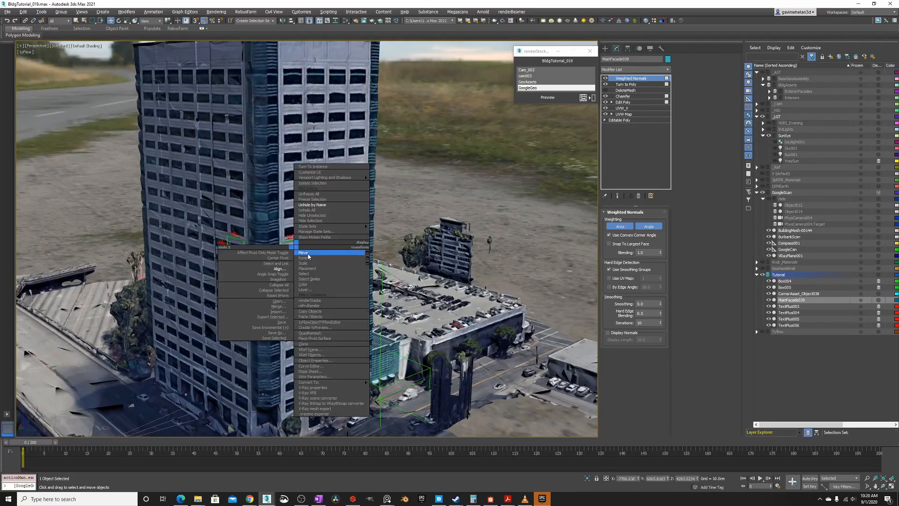
click(308, 253)
alt+middle_drag(300, 258, 281, 263)
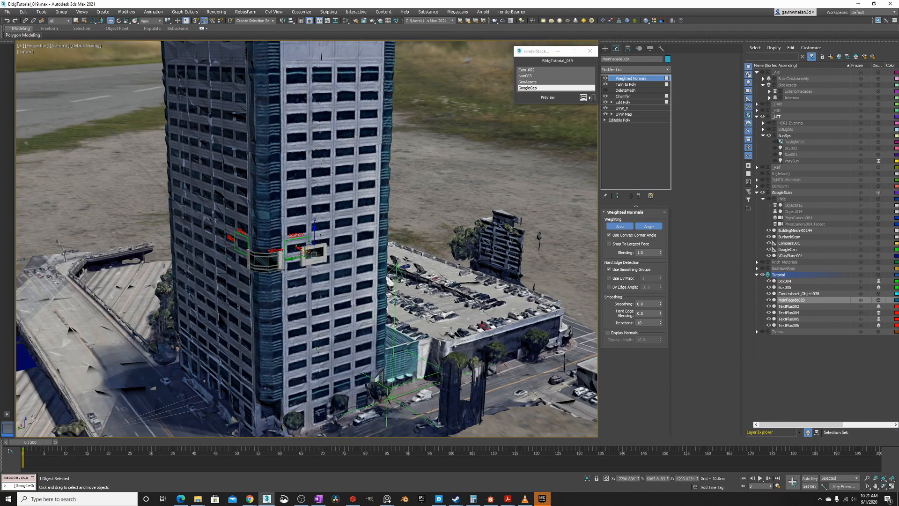
alt+middle_drag(282, 263, 322, 256)
right_click(323, 256)
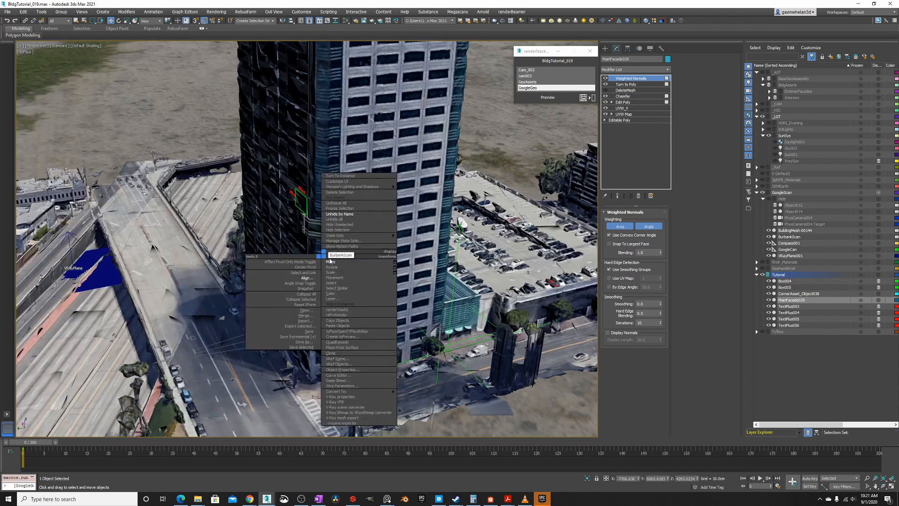
click(338, 263)
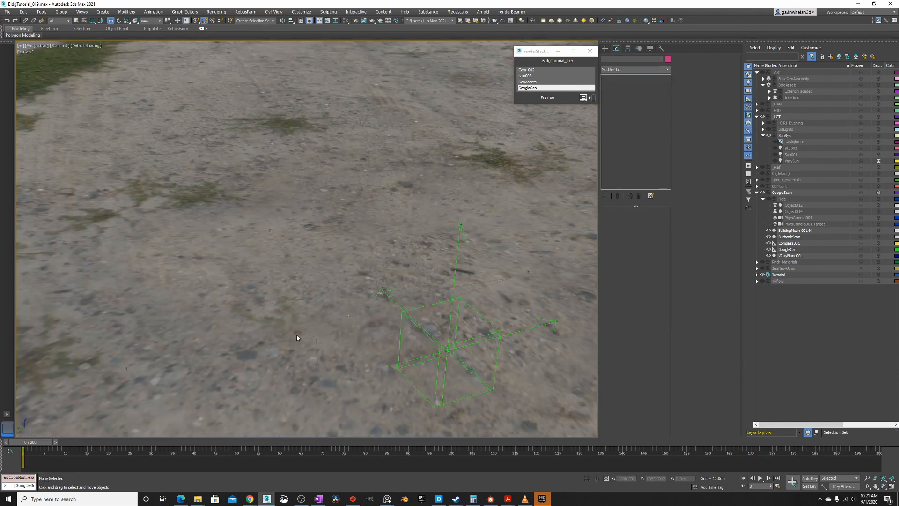
Select the compass helper on the ground and examine its orientation relative to the building
click(296, 335)
scroll(290, 332, up, 6)
alt+middle_drag(291, 332, 277, 270)
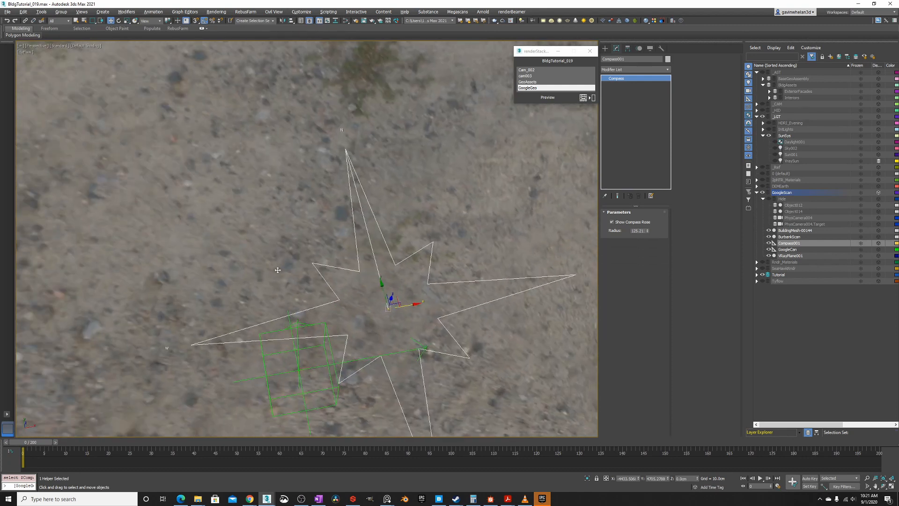
middle_drag(327, 257, 298, 200)
right_click(298, 200)
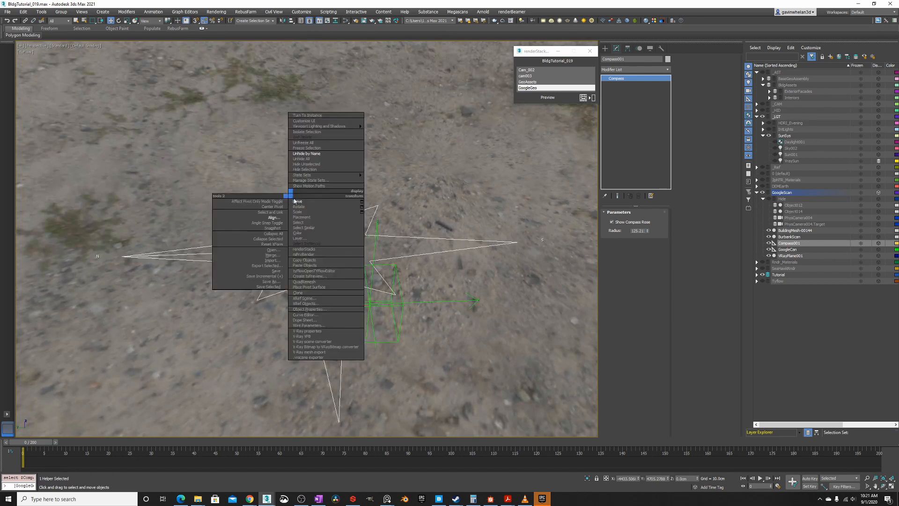
click(294, 202)
right_click(294, 202)
click(301, 200)
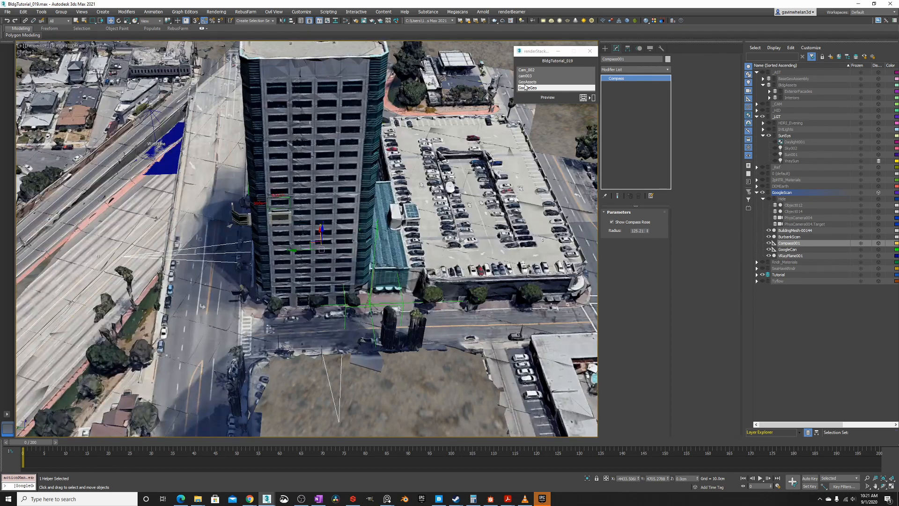
Activate the GeoAssets render pass and bring the Exterior asset area into view
click(527, 82)
middle_drag(107, 256, 440, 190)
scroll(440, 190, down, 4)
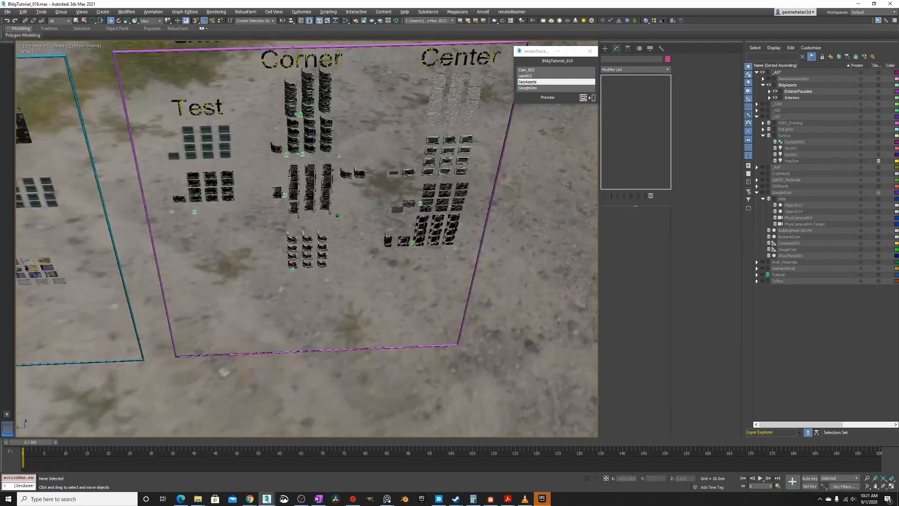
scroll(222, 372, down, 2)
middle_drag(342, 197, 364, 226)
scroll(364, 227, up, 3)
middle_drag(257, 223, 269, 222)
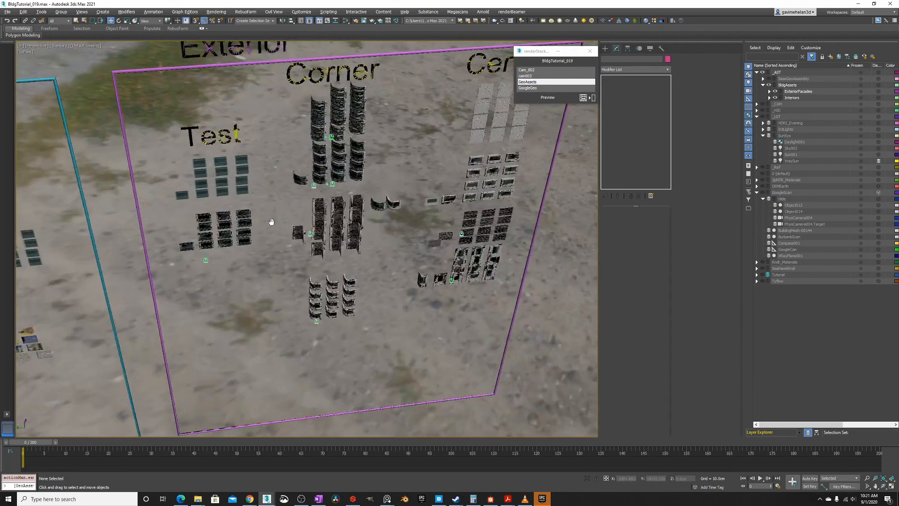
right_click(268, 222)
click(276, 228)
scroll(351, 301, up, 4)
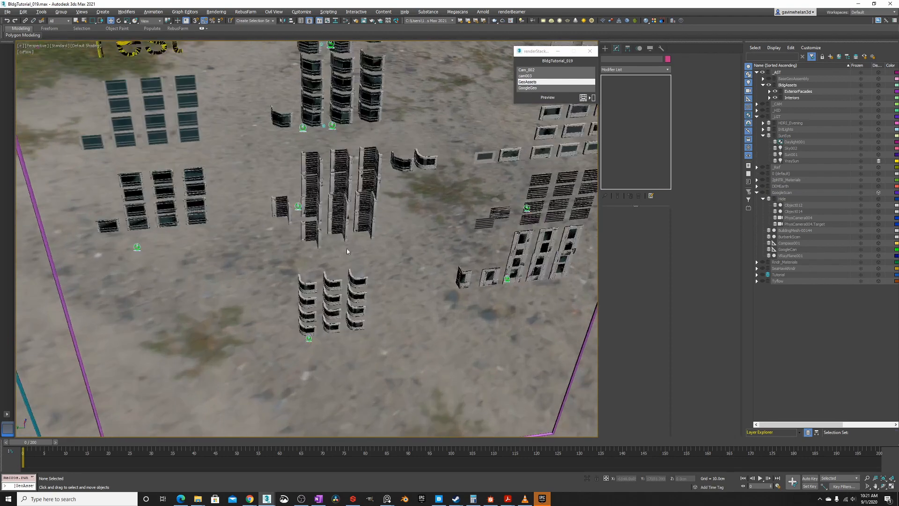
Examine the Corner and Center facade module groups up close in the Exterior asset area
middle_drag(347, 248, 315, 281)
right_click(314, 229)
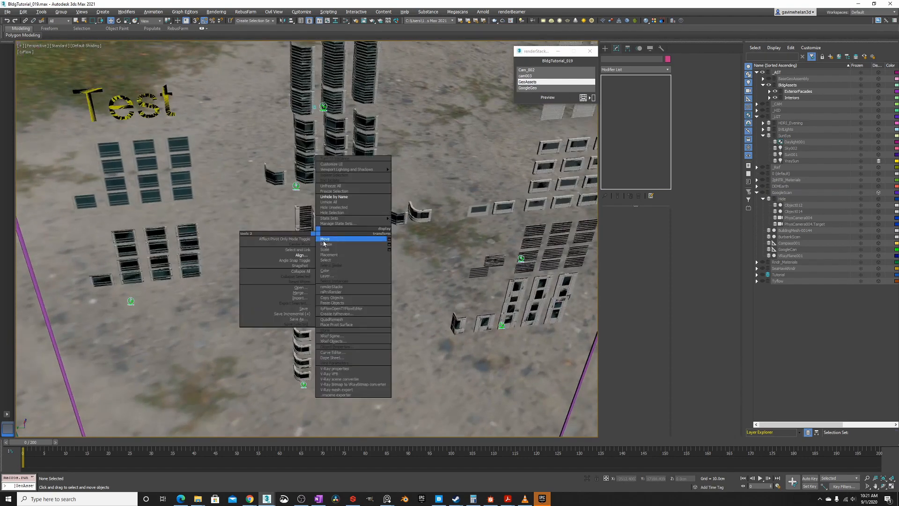
click(324, 237)
middle_drag(546, 245, 412, 245)
right_click(385, 196)
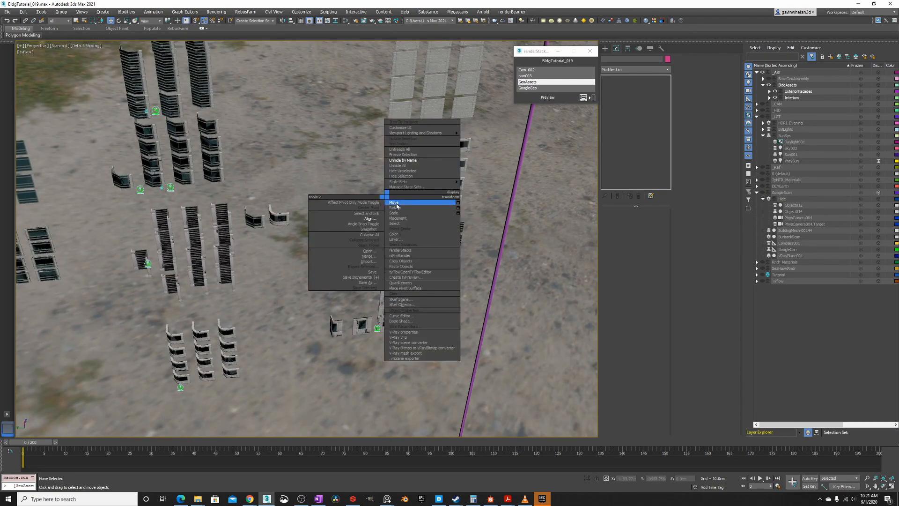
click(397, 205)
middle_drag(391, 208, 389, 212)
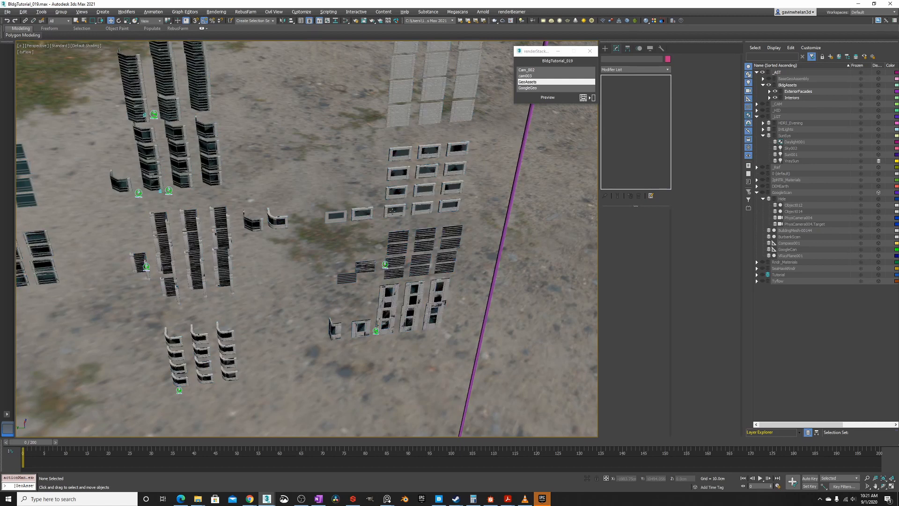
right_click(349, 196)
click(354, 201)
Examine the overall layout of the Exterior asset board alongside the neighbouring interior board with furniture, blinds and walls
scroll(294, 210, down, 3)
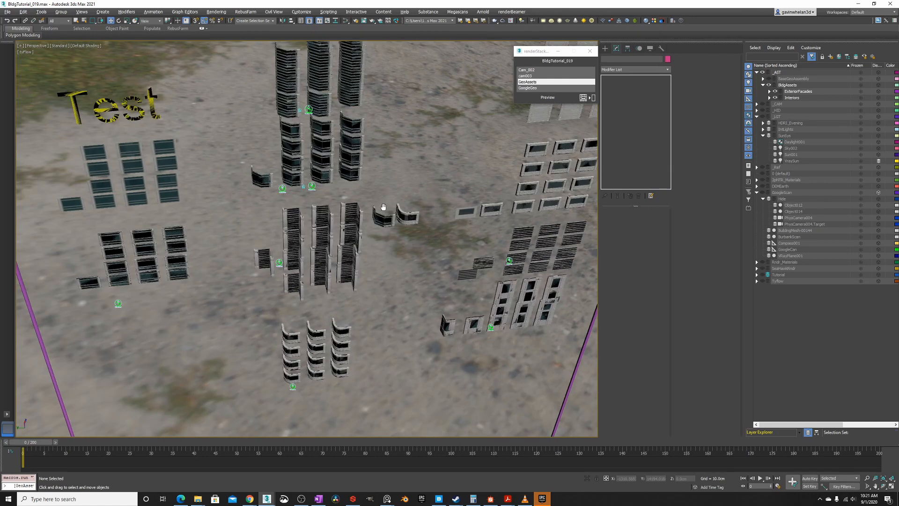
scroll(411, 267, down, 3)
middle_drag(411, 268, 335, 229)
right_click(370, 246)
click(377, 254)
scroll(346, 223, up, 1)
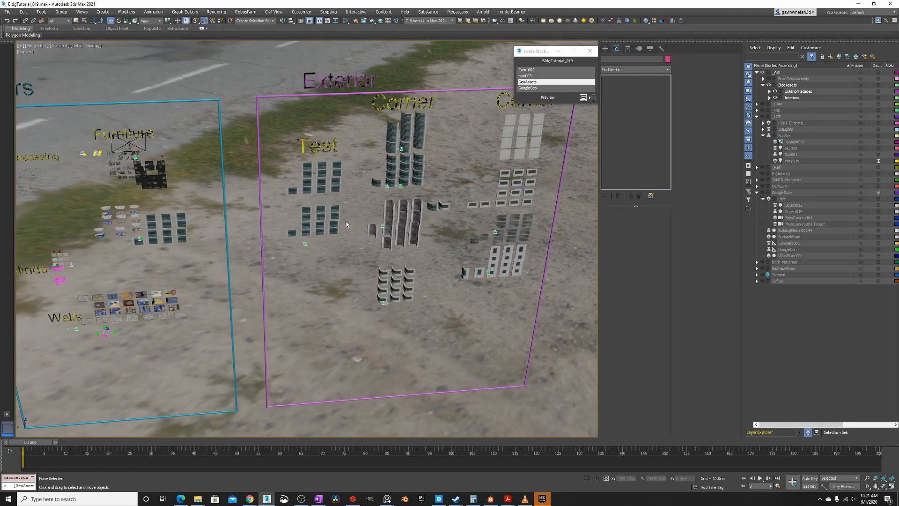
right_click(347, 221)
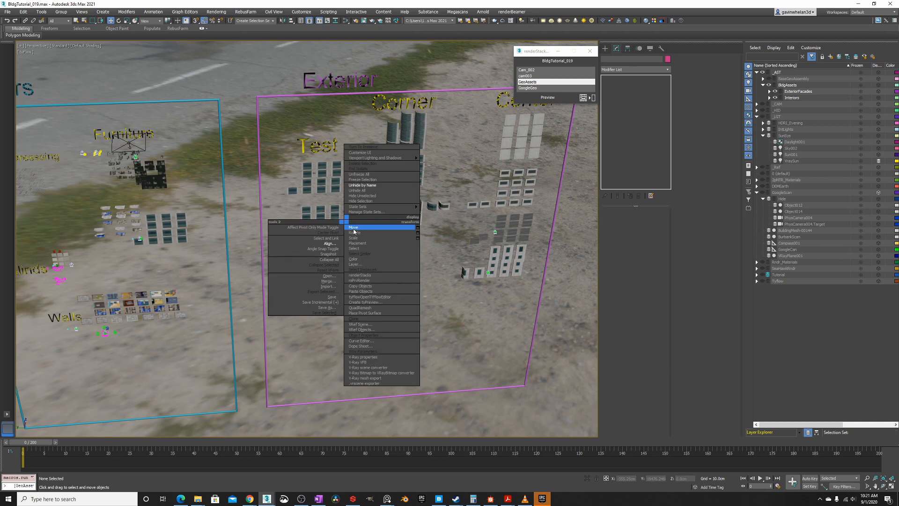
click(354, 230)
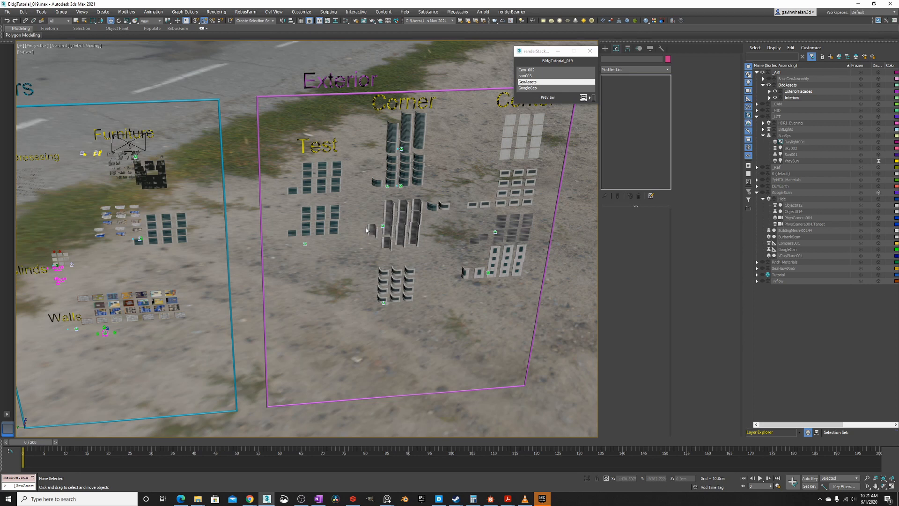
scroll(290, 243, down, 1)
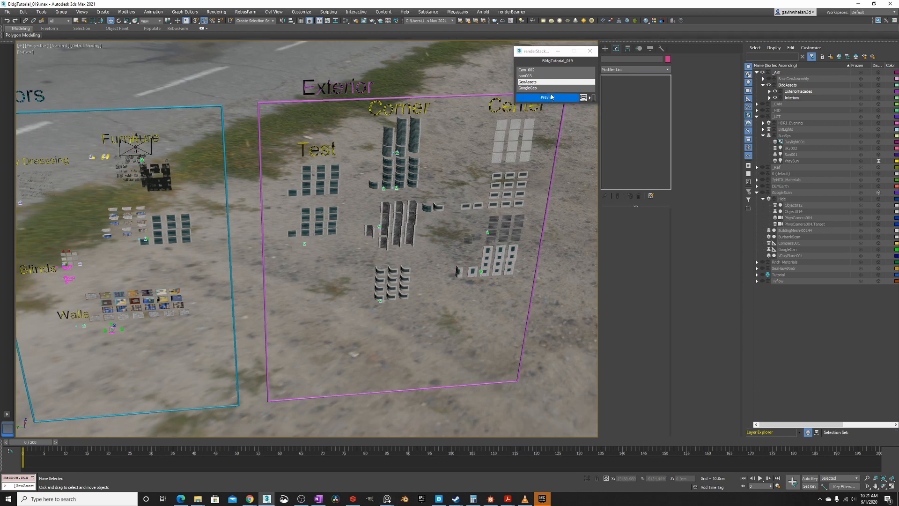
Compare the GoogleGeo and GeoAssets render passes by switching between them, finishing on GeoAssets
drag(545, 54, 531, 56)
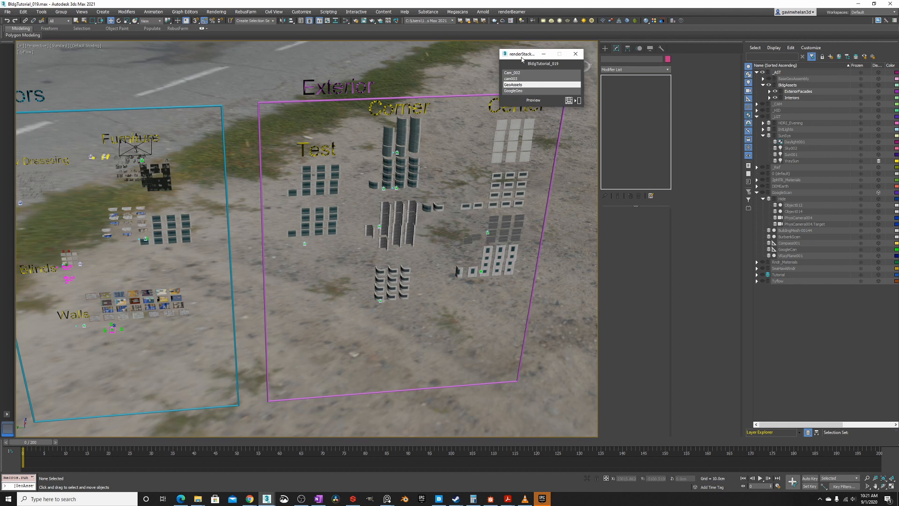
click(515, 91)
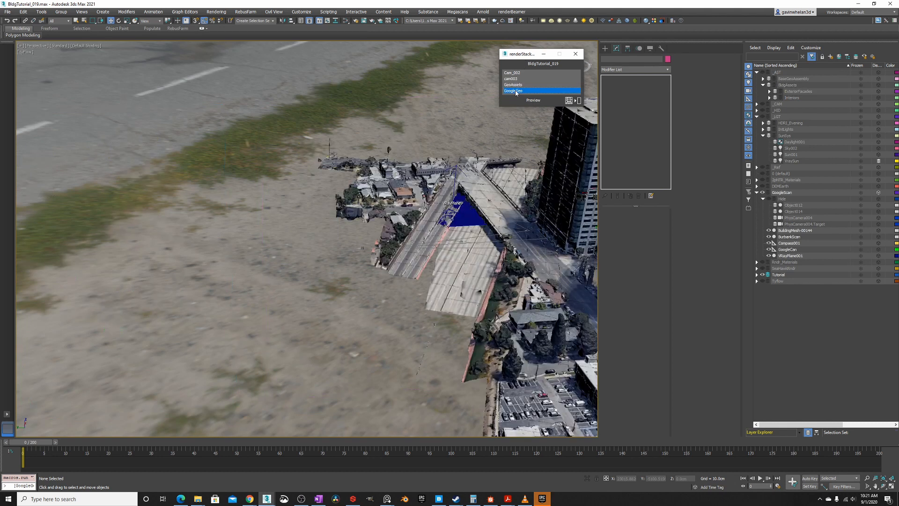
click(515, 84)
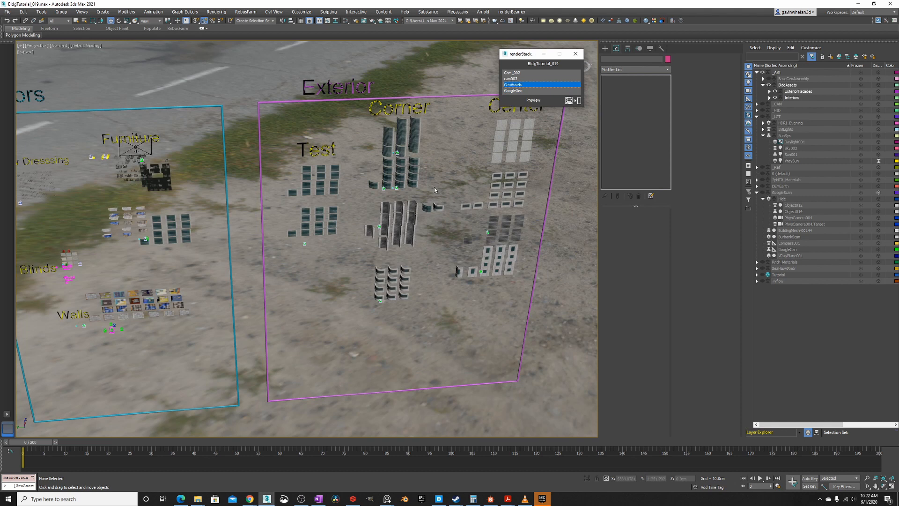
click(513, 91)
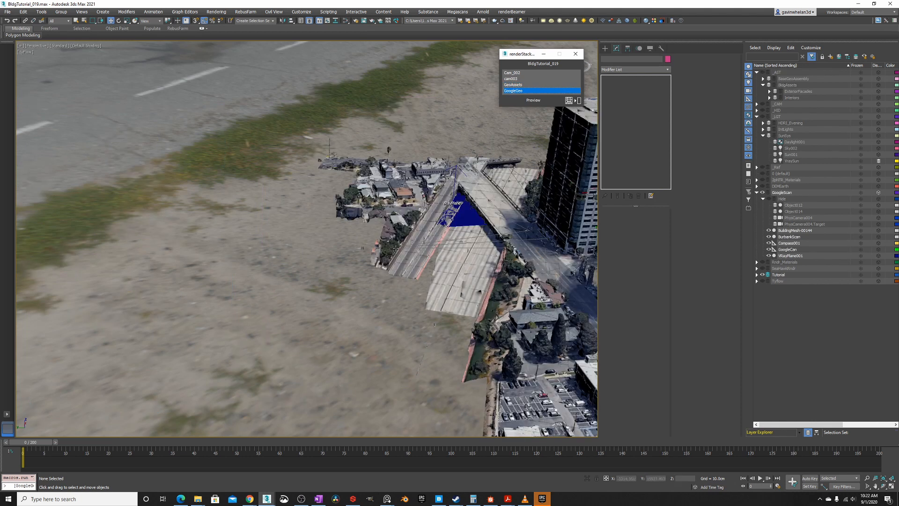
click(515, 84)
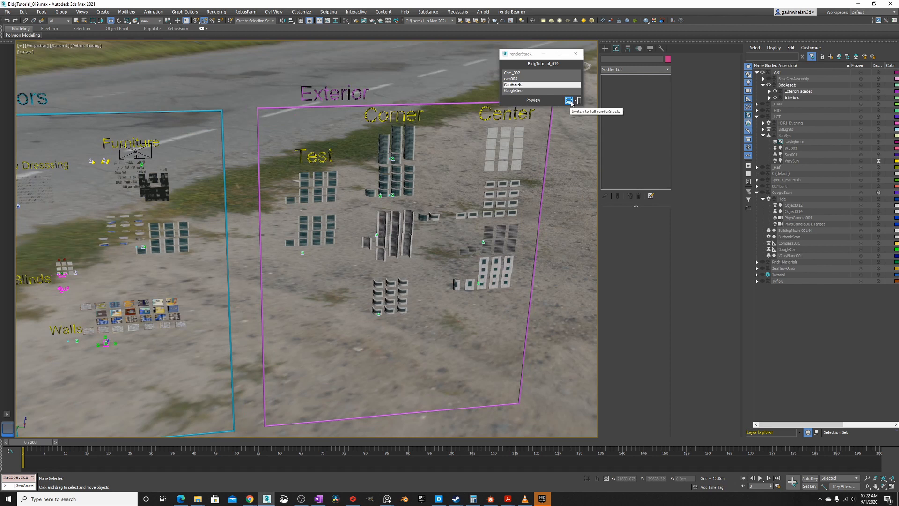
Open the full renderStacks manager to view its pass tree, then return to the compact version and place it clear of the assets
click(569, 100)
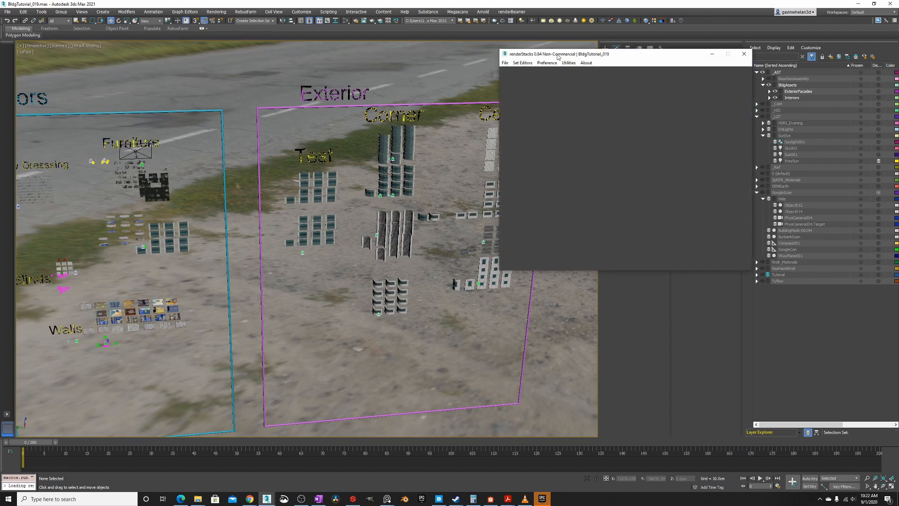
drag(557, 57, 530, 70)
click(557, 76)
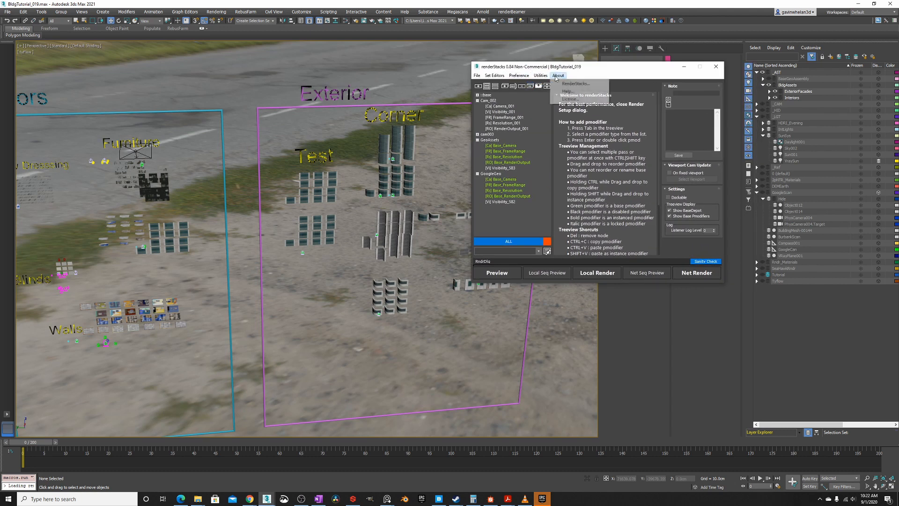
click(546, 85)
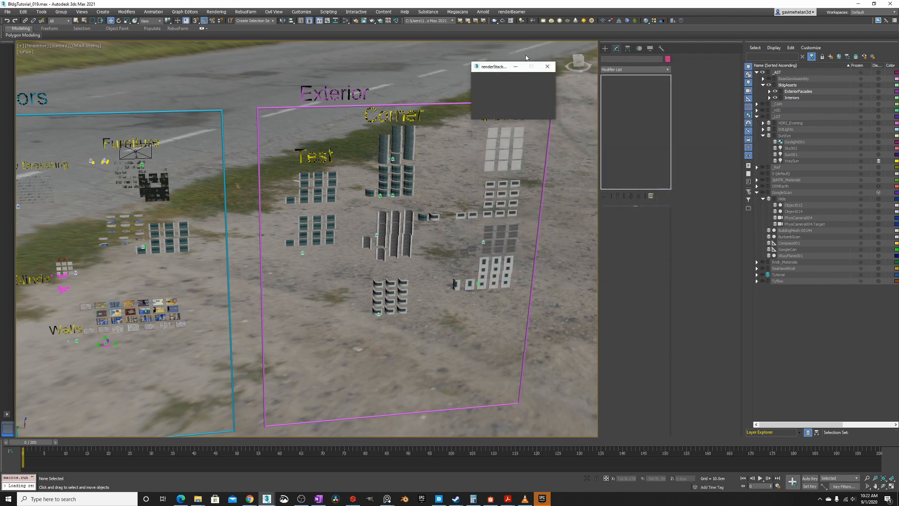
drag(485, 69, 542, 48)
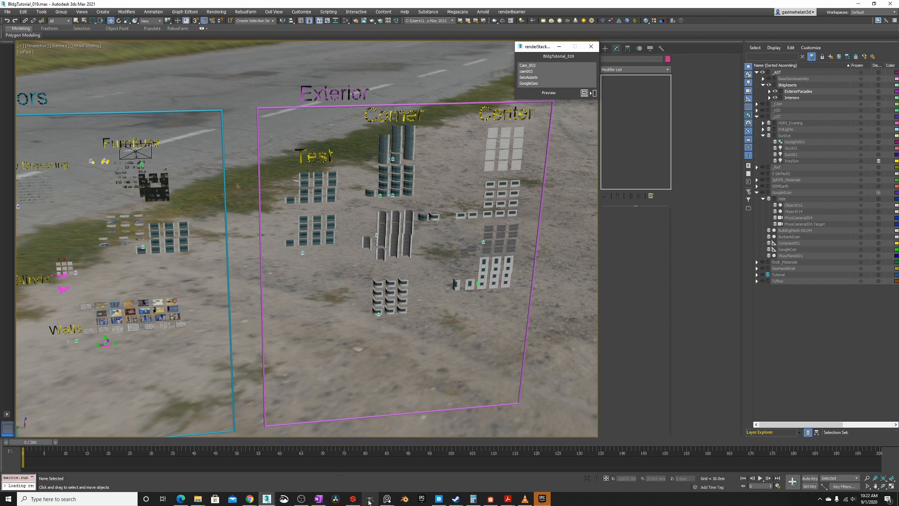
Switch to the reference image board, examine the tower's street, aerial, facade and night photos, and return to 3ds Max
click(387, 498)
click(396, 476)
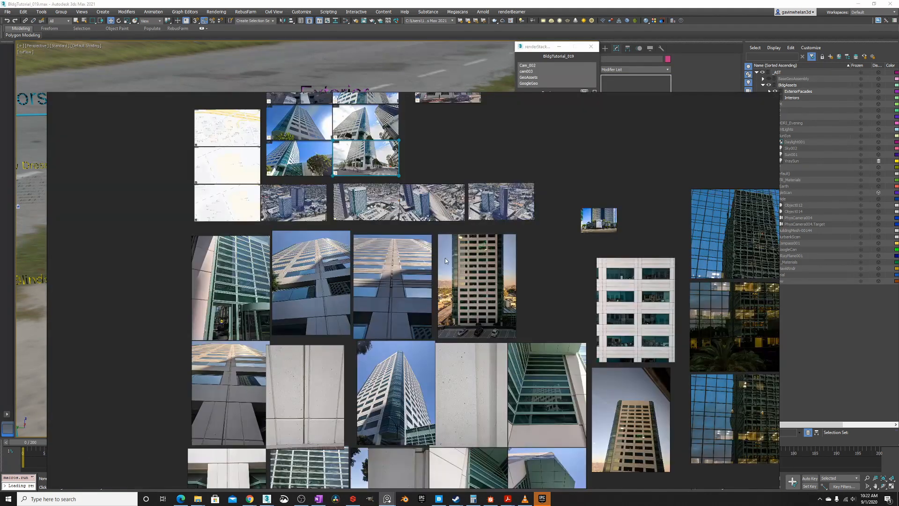
middle_drag(444, 255, 413, 225)
scroll(412, 225, down, 4)
scroll(424, 265, up, 4)
middle_drag(429, 269, 491, 415)
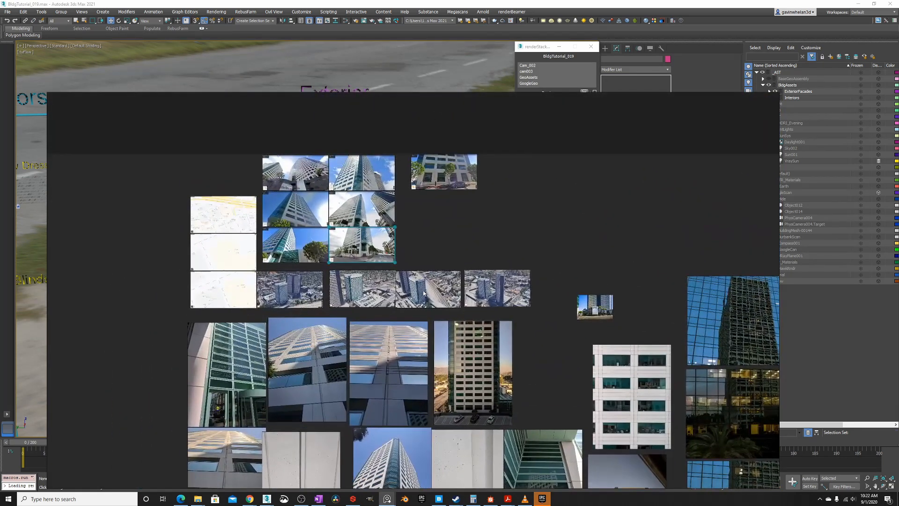
middle_drag(430, 409, 437, 370)
scroll(451, 252, up, 5)
scroll(380, 263, down, 5)
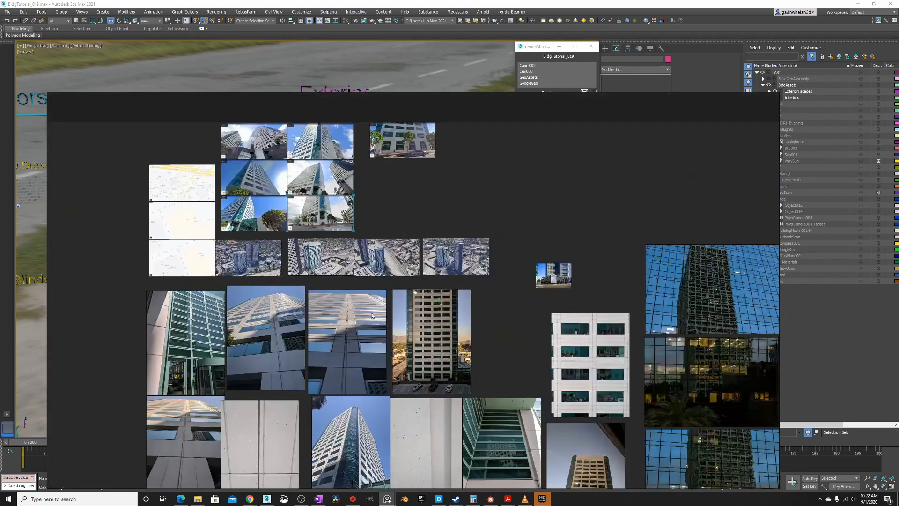
middle_drag(373, 402, 420, 296)
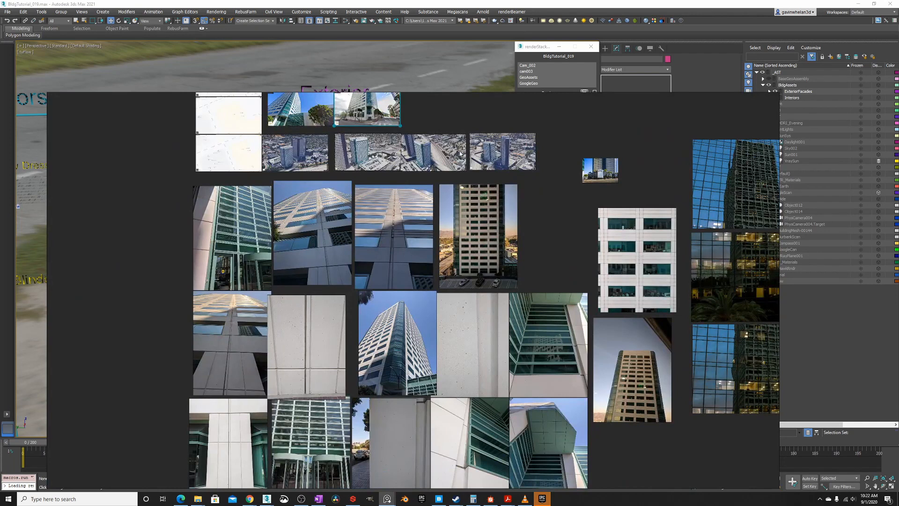
middle_drag(491, 112, 495, 131)
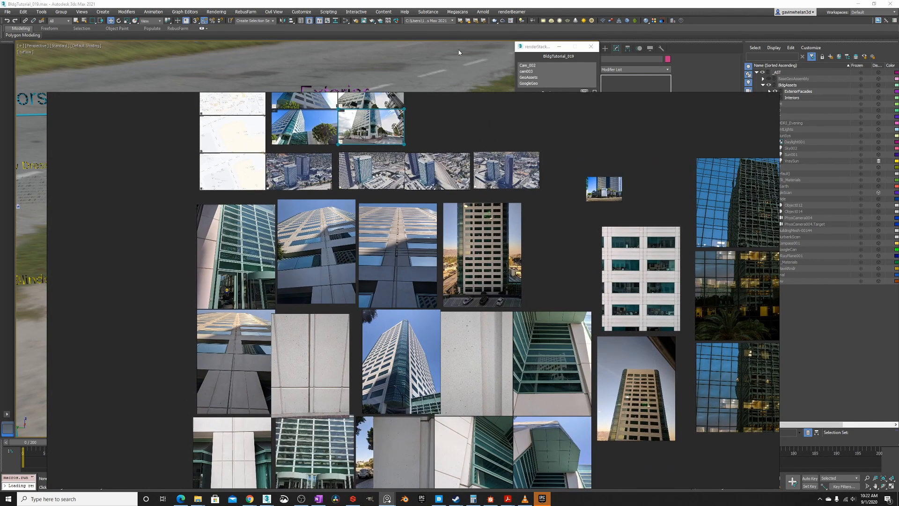
click(475, 2)
Create a box over the scanned tower's footprint in wireframe display, about 3200 by 5700 cm and 7500 cm high, and restore shaded display
alt+middle_drag(410, 252, 314, 318)
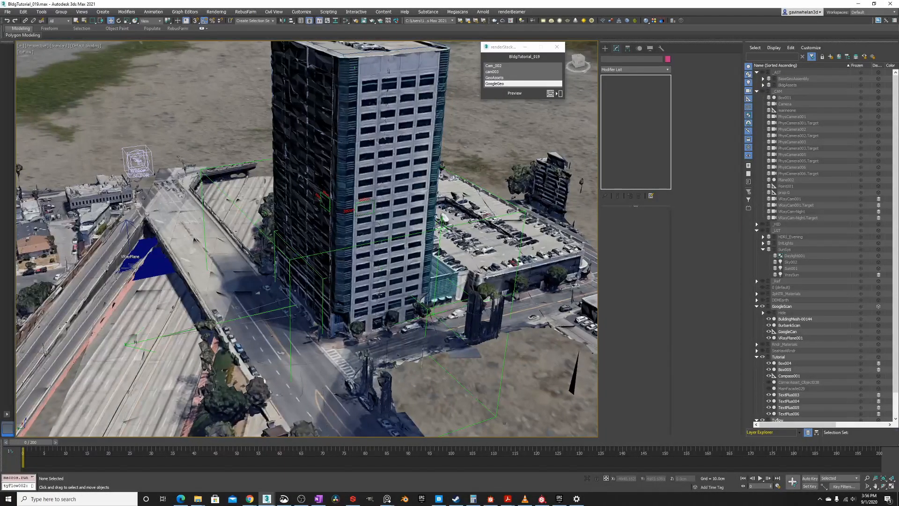
alt+middle_drag(374, 294, 363, 300)
right_click(359, 308)
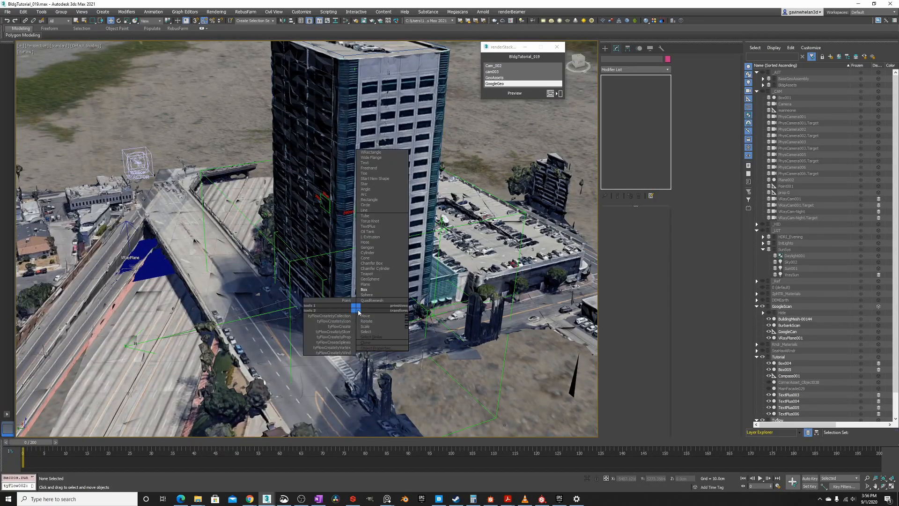
click(359, 293)
key(F3)
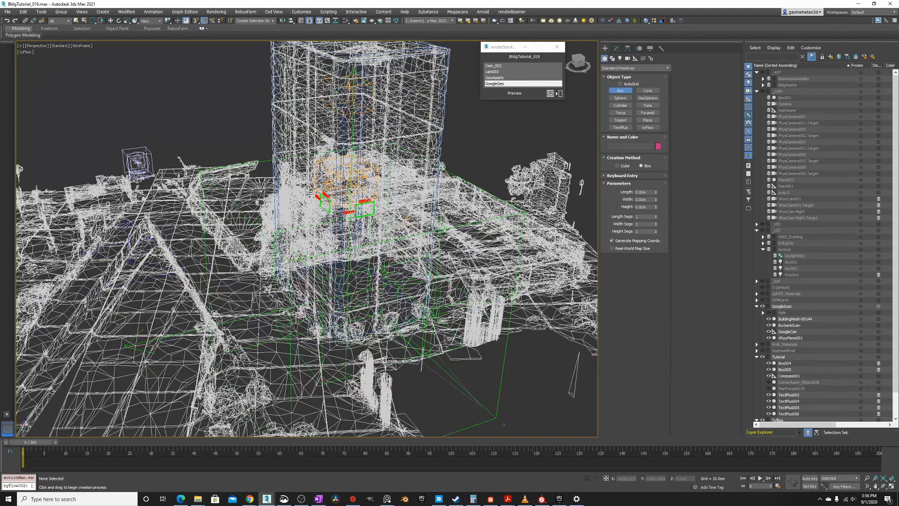
drag(340, 344, 345, 253)
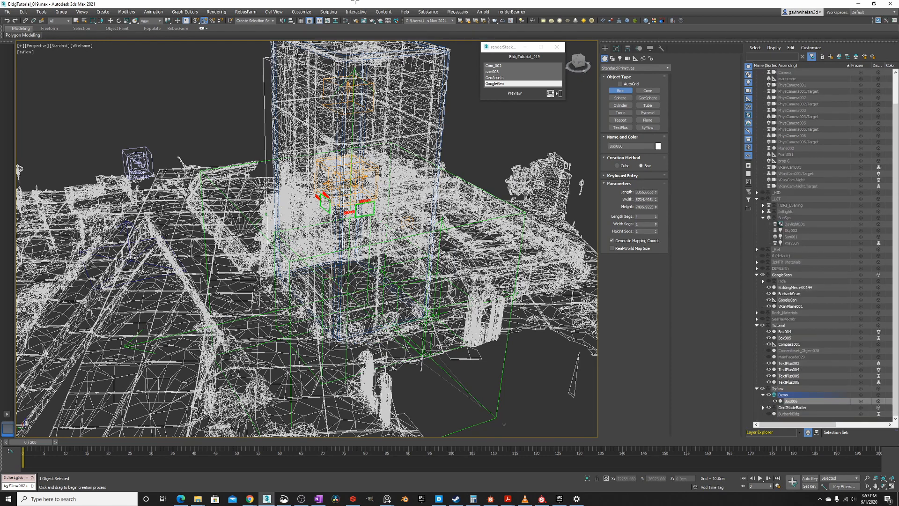
middle_drag(348, 69, 342, 92)
right_click(342, 92)
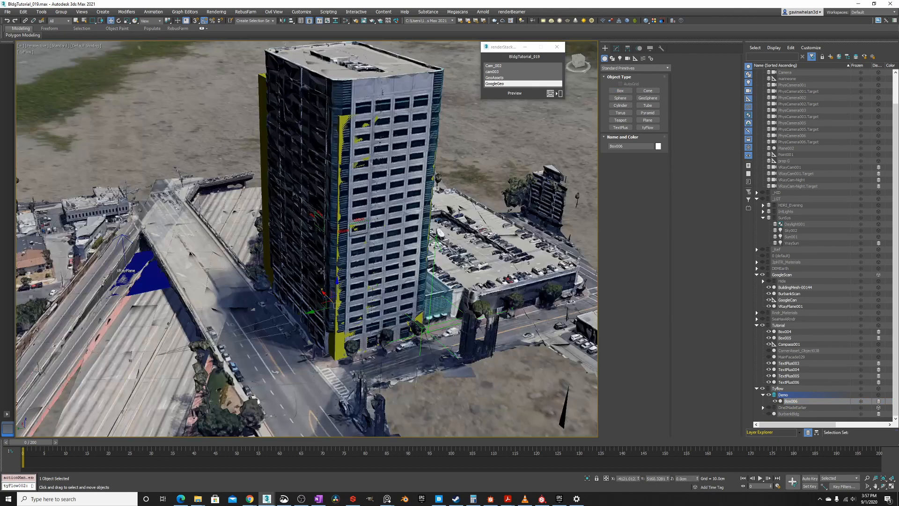
key(F3)
Reduce the box's width to about 5080 cm and move it along X to line up with the scanned facade
alt+middle_drag(351, 285, 393, 274)
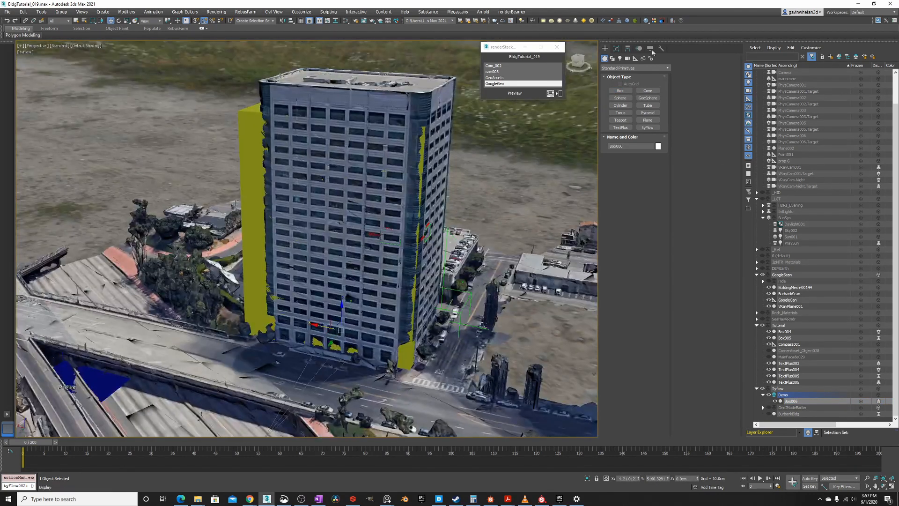
click(616, 48)
drag(656, 230, 656, 232)
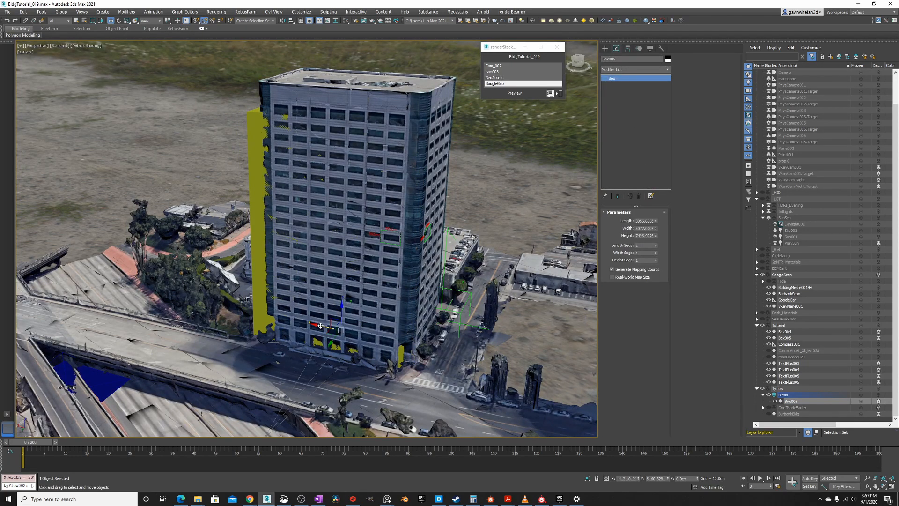
drag(320, 325, 300, 330)
alt+middle_drag(300, 330, 334, 308)
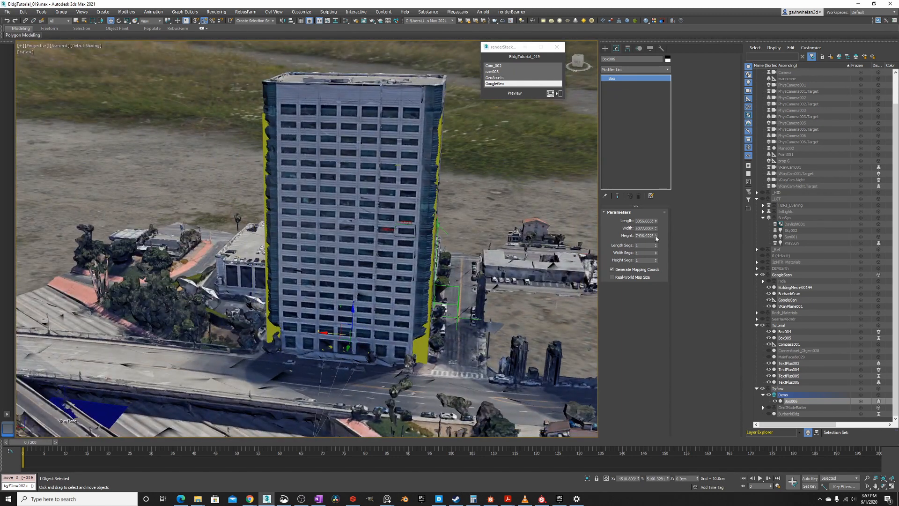
Set the box's height to about 8390 cm and its length to about 3280 cm to match the scanned tower
drag(656, 238, 655, 230)
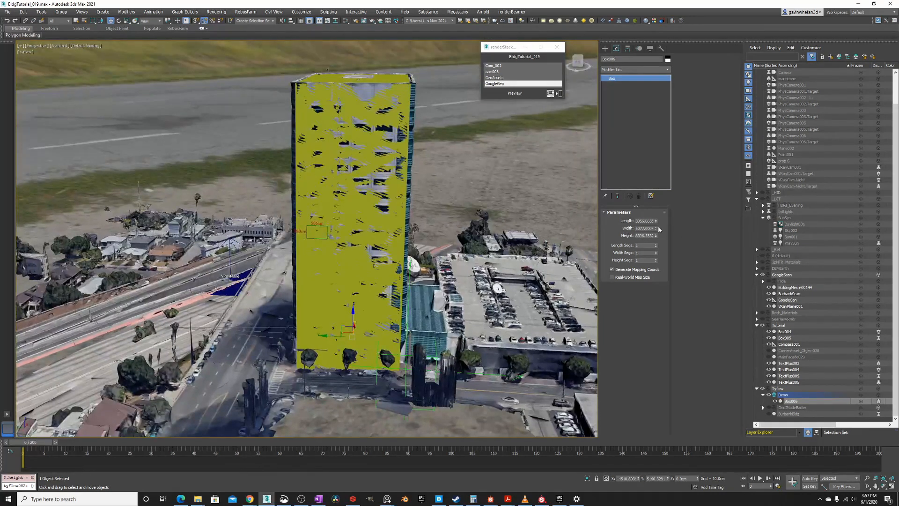
drag(656, 223, 657, 219)
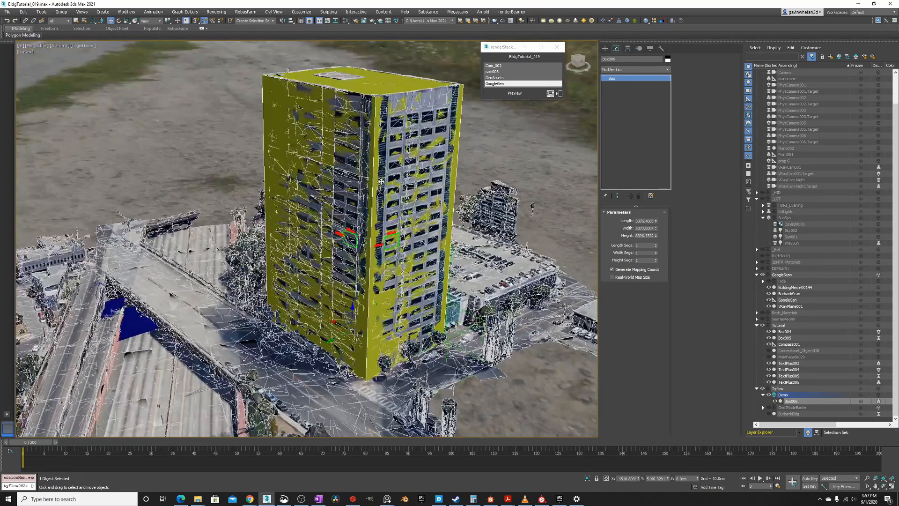
Hide the GoogleScan layer and move the Compass001 helper into the Demo layer
key(F4)
click(763, 276)
alt+middle_drag(380, 262, 380, 264)
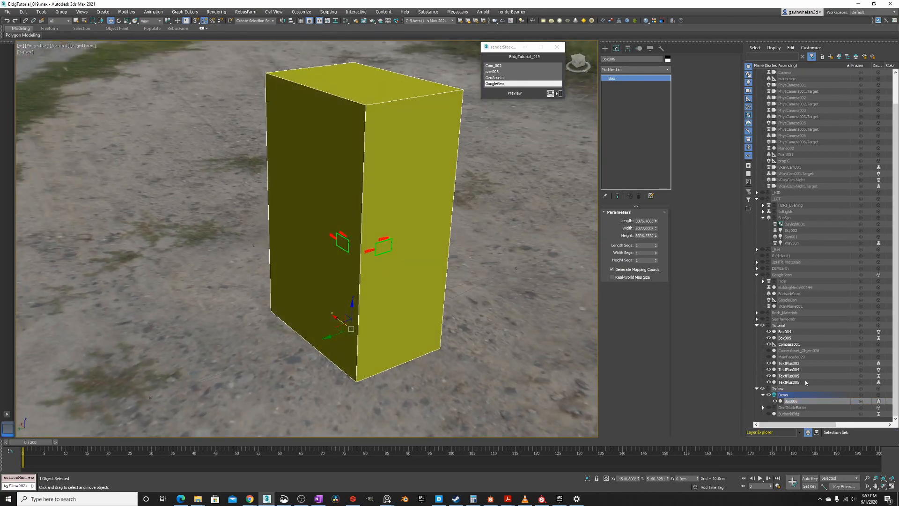
drag(788, 344, 782, 394)
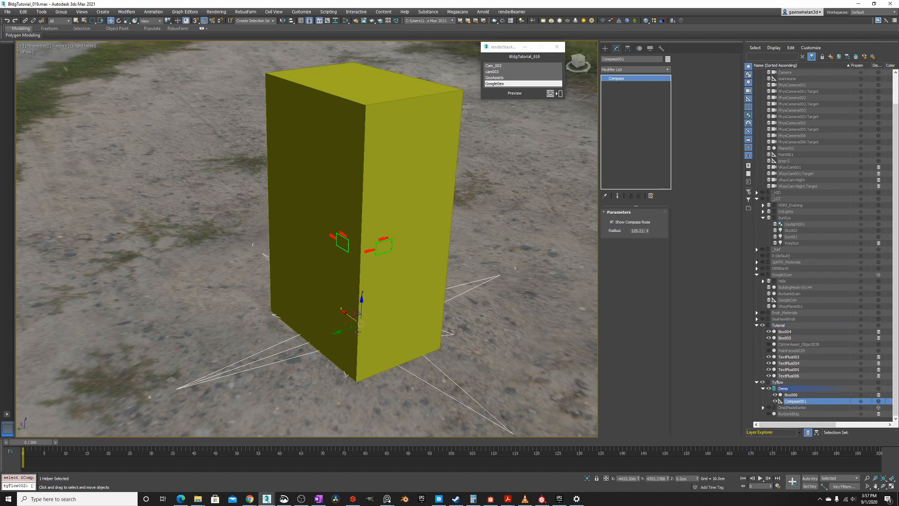
alt+middle_drag(357, 332, 362, 243)
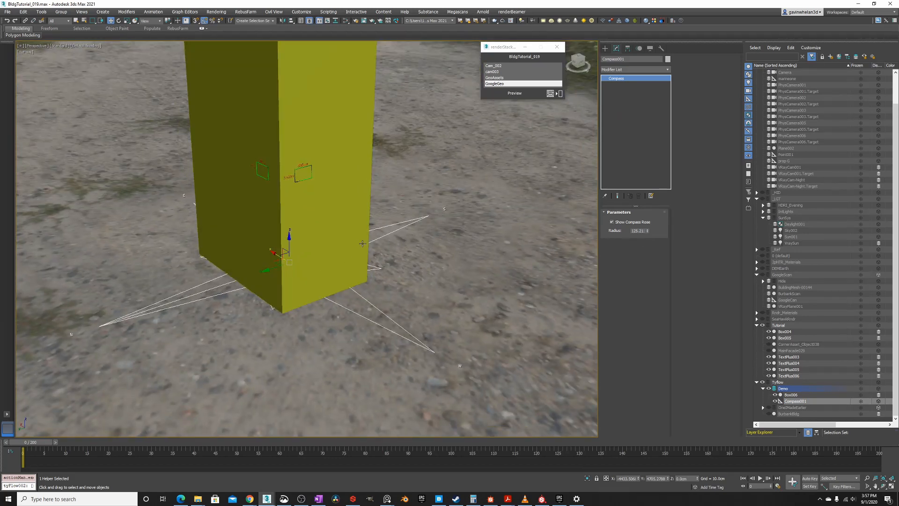
Select the yellow building box and rename it Bldg_Master
click(362, 243)
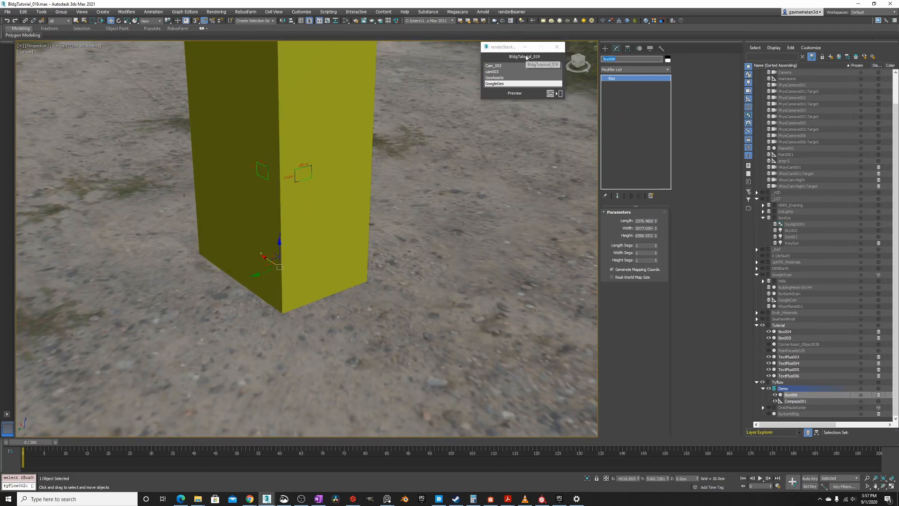
text(Bld)
text(g-Mai)
key(Return)
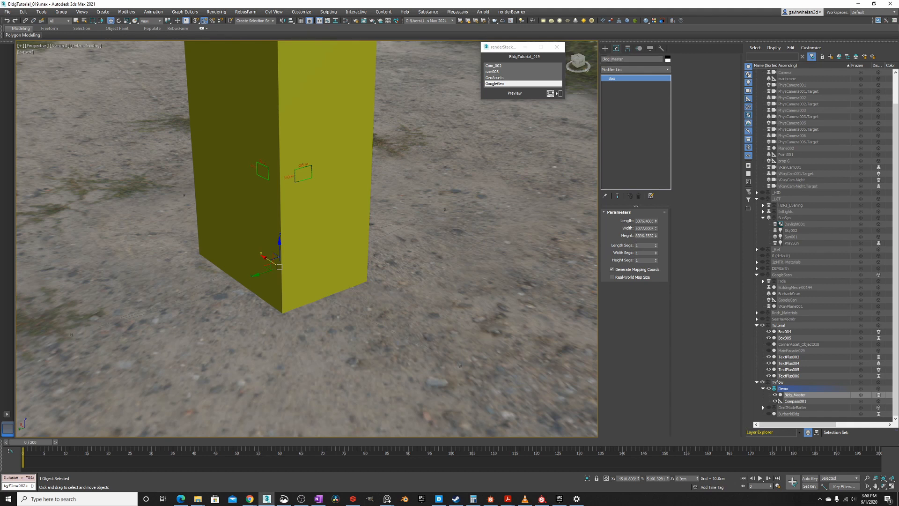
Select the compass helper at the box's base and examine its directions relative to the box's faces
right_click(423, 244)
click(436, 252)
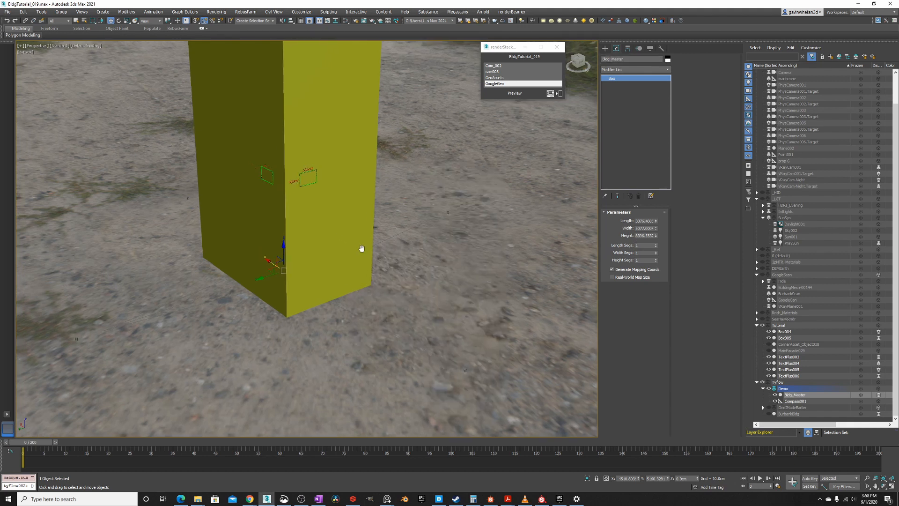
alt+middle_drag(361, 249, 220, 293)
click(214, 291)
right_click(220, 293)
click(263, 298)
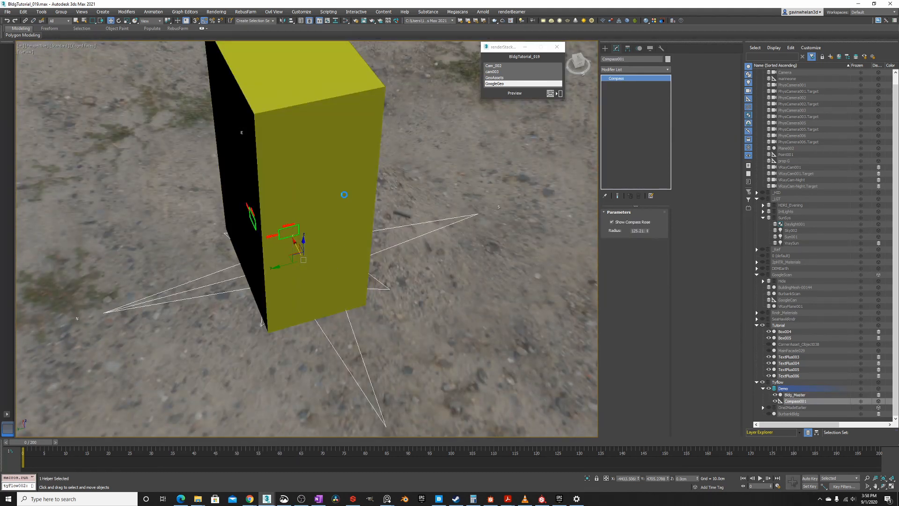
Clone Bldg_Master in place as a reference named Bldg_East
click(345, 194)
alt+middle_drag(301, 253, 323, 229)
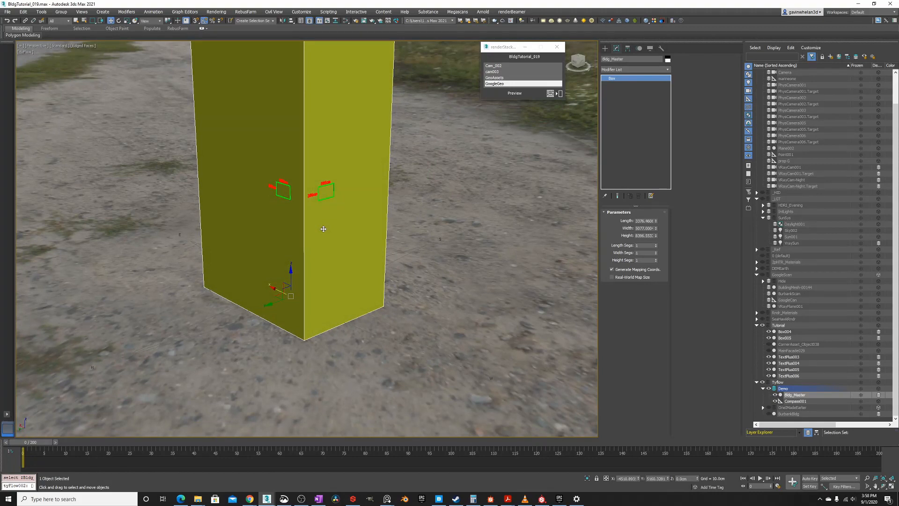
right_click(336, 238)
click(341, 240)
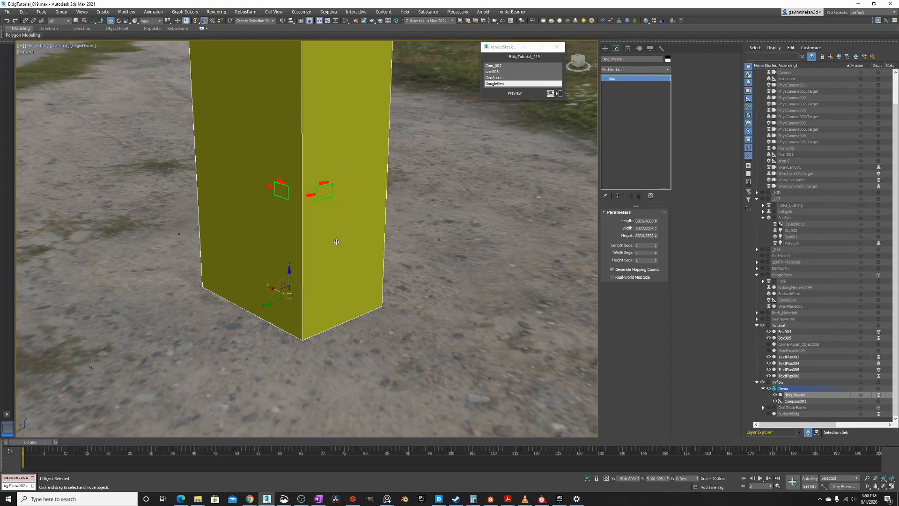
right_click(341, 237)
click(358, 239)
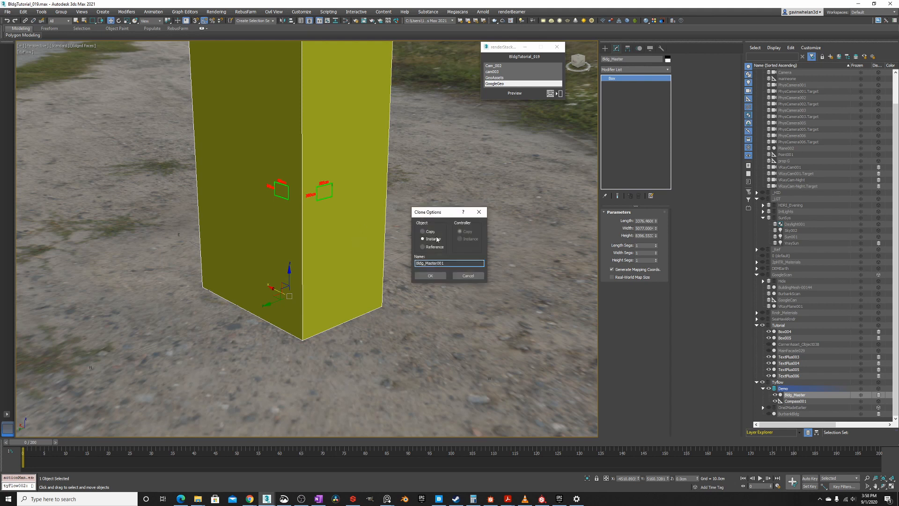
click(423, 247)
text(Bldg_Ea)
click(430, 277)
Add an Edit Poly modifier to Bldg_East and delete every polygon except the one on its east side
right_click(362, 225)
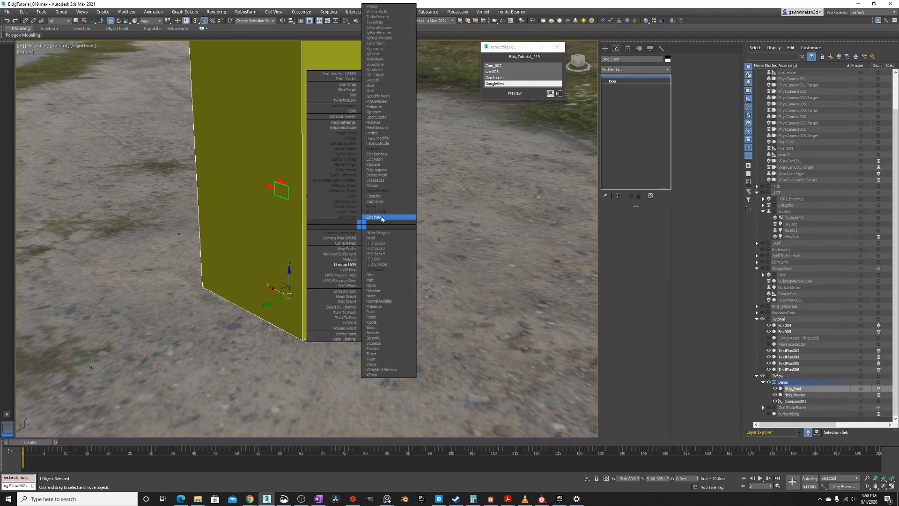
click(382, 217)
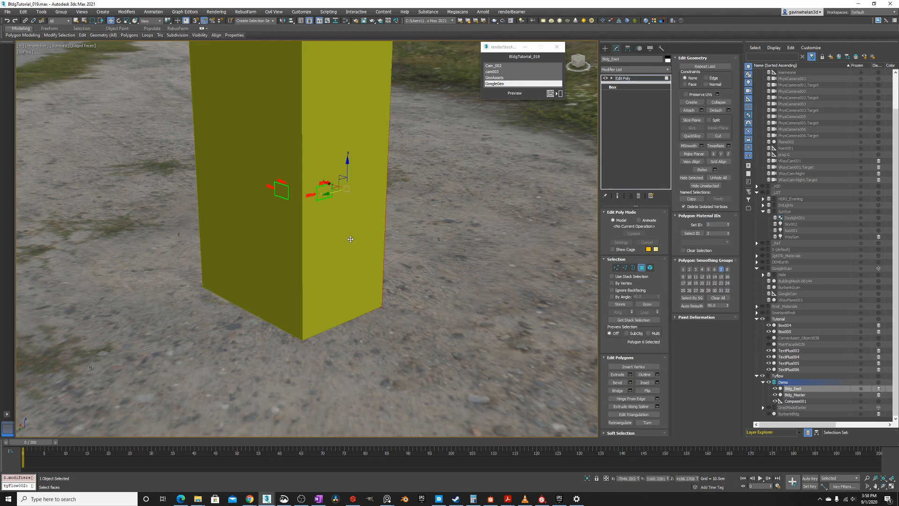
key(ctrl+i)
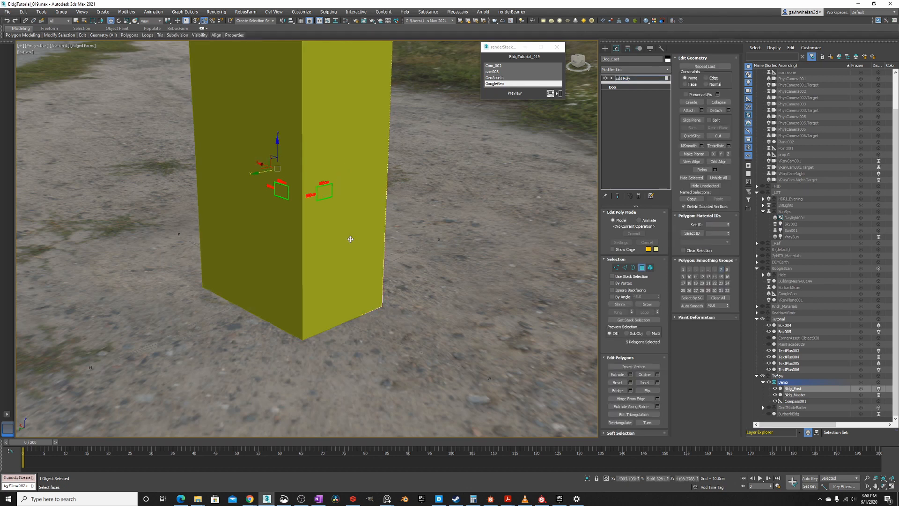
key(4)
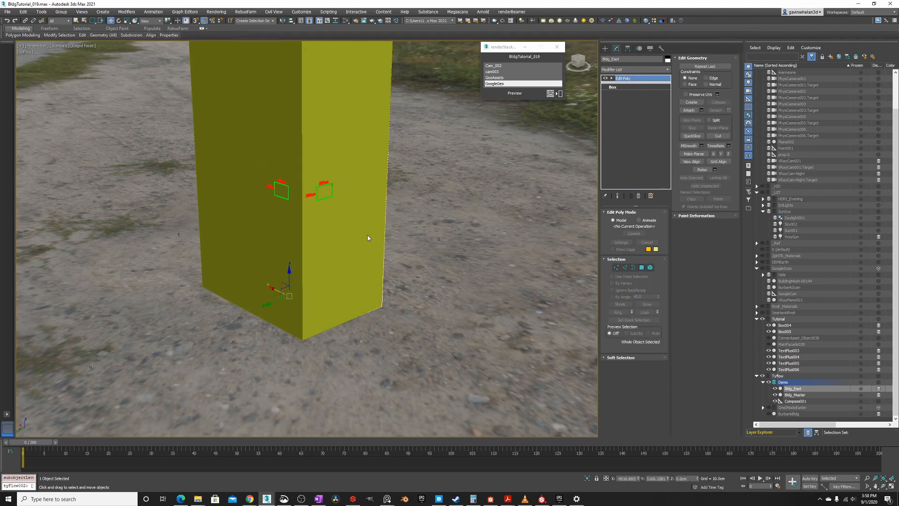
Add a Shell modifier to Bldg_East to give the face thickness, and copy that modifier from the stack
right_click(366, 234)
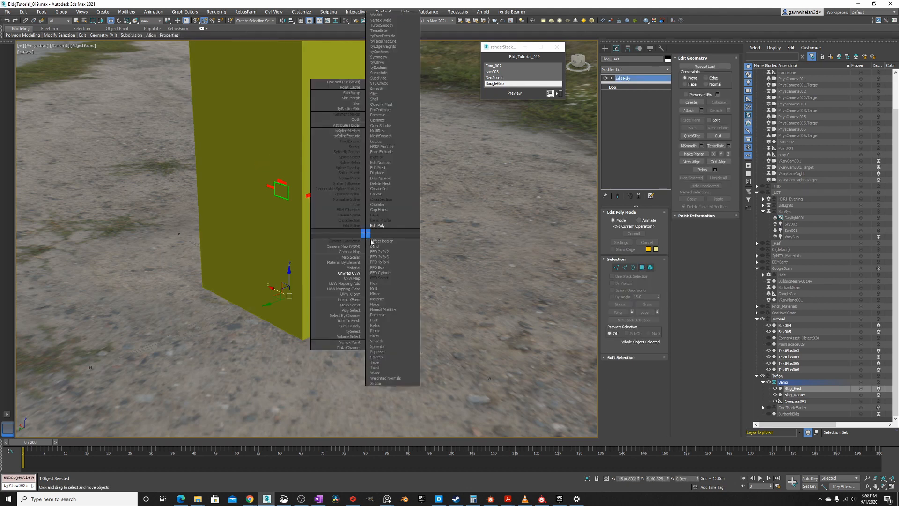
click(380, 98)
alt+middle_drag(306, 277, 324, 270)
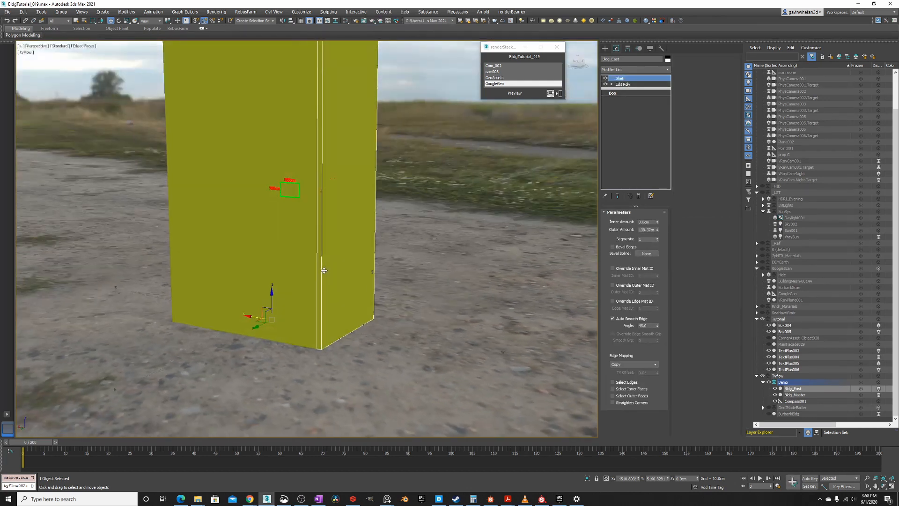
right_click(621, 78)
click(643, 111)
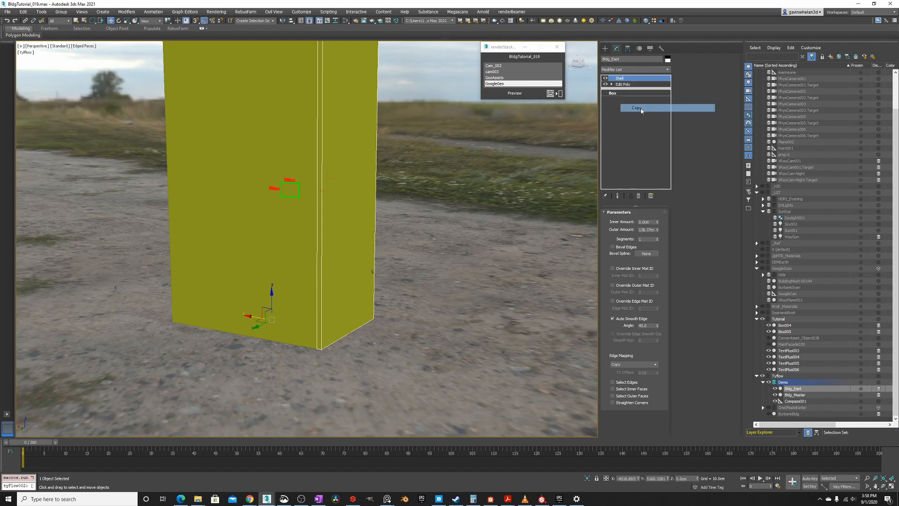
Select Bldg_Master and clone it in place as a reference named Bldg_Roof
click(274, 245)
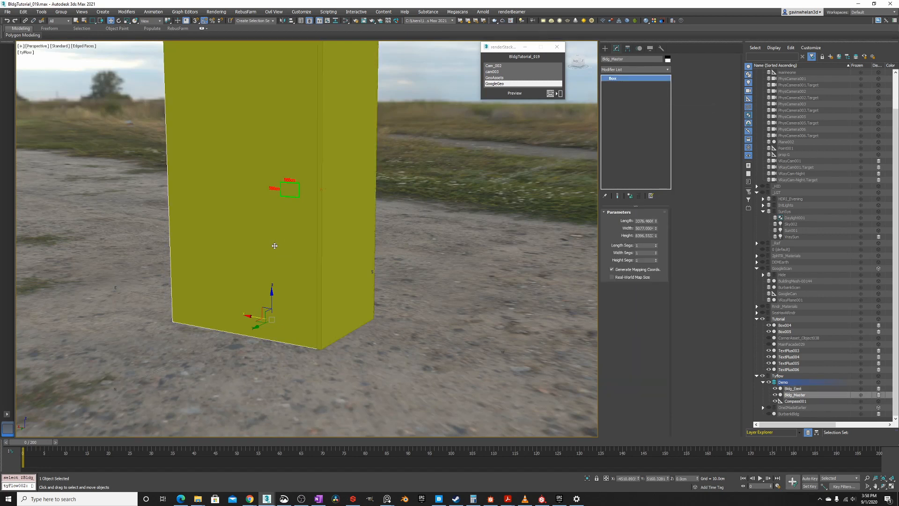
scroll(294, 241, down, 5)
alt+middle_drag(294, 241, 271, 279)
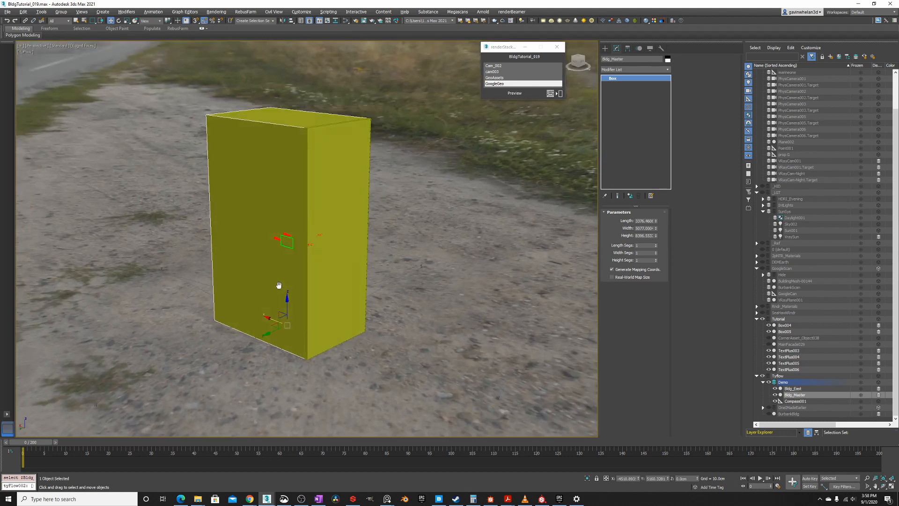
right_click(265, 265)
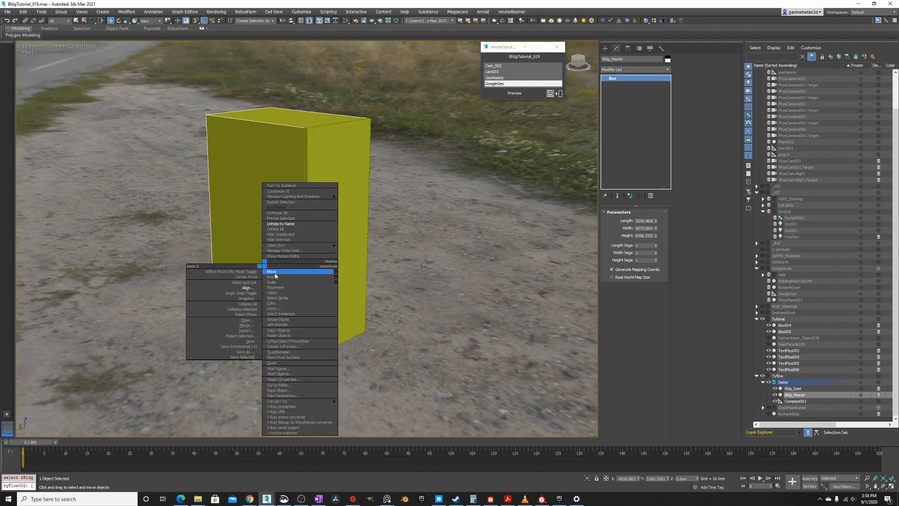
click(281, 235)
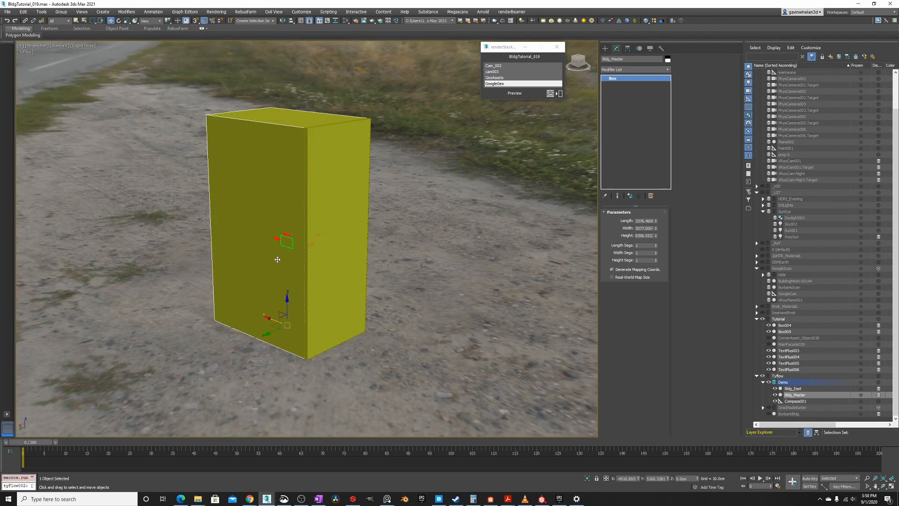
key(ctrl+v)
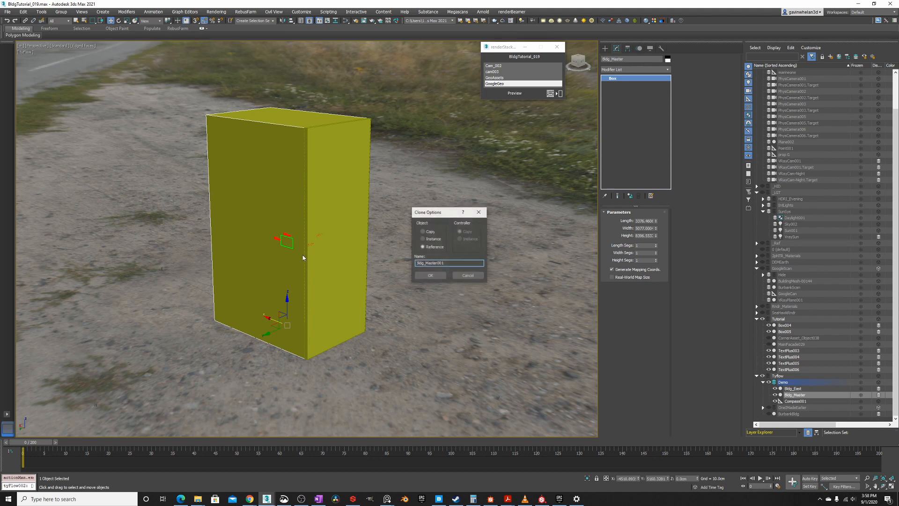
drag(441, 262, 427, 264)
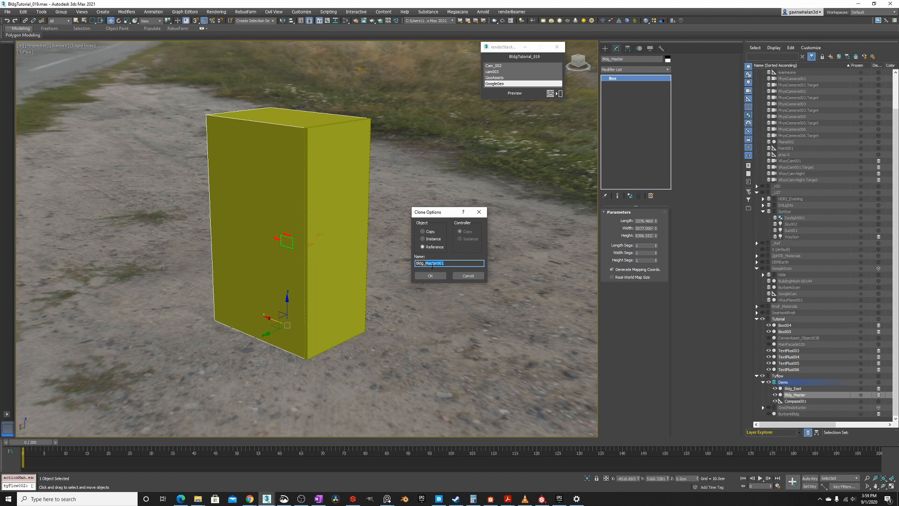
text(Roof)
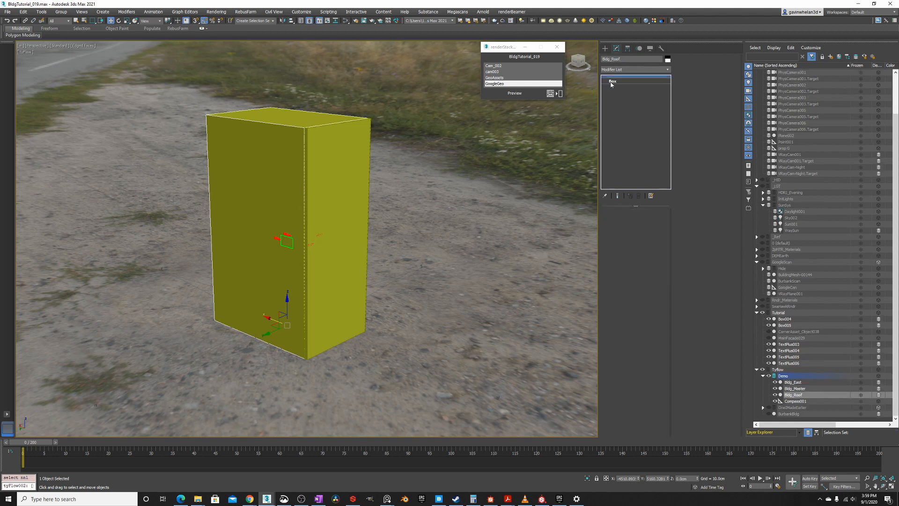
Add an Edit Poly modifier to Bldg_Roof and delete every polygon except the top one
right_click(618, 81)
click(560, 14)
right_click(354, 170)
click(370, 217)
click(641, 267)
click(295, 120)
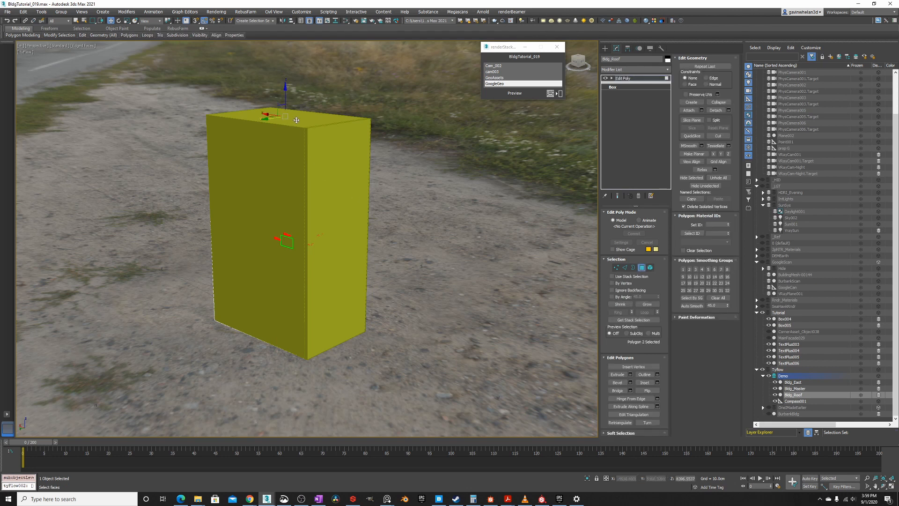
key(ctrl+i)
key(Delete)
Paste the copied Shell modifier onto Bldg_Roof above its Edit Poly modifier
right_click(622, 78)
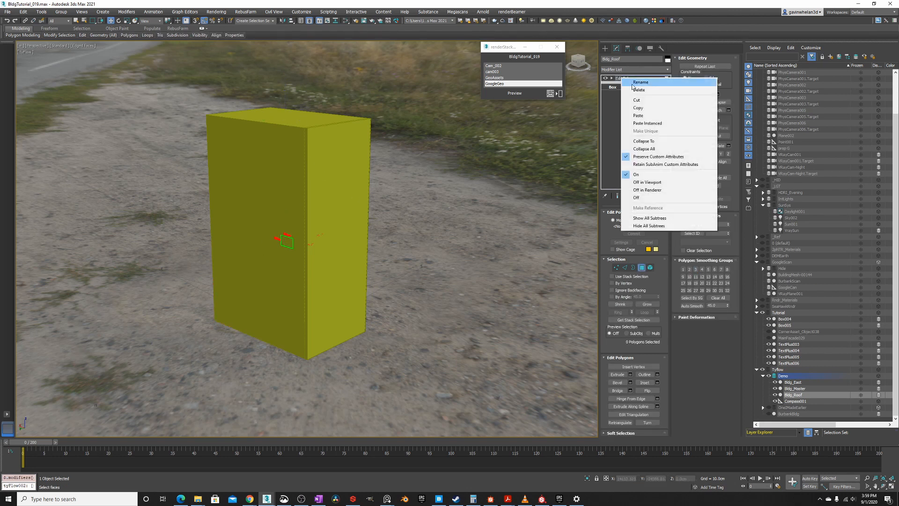
click(639, 116)
right_click(347, 136)
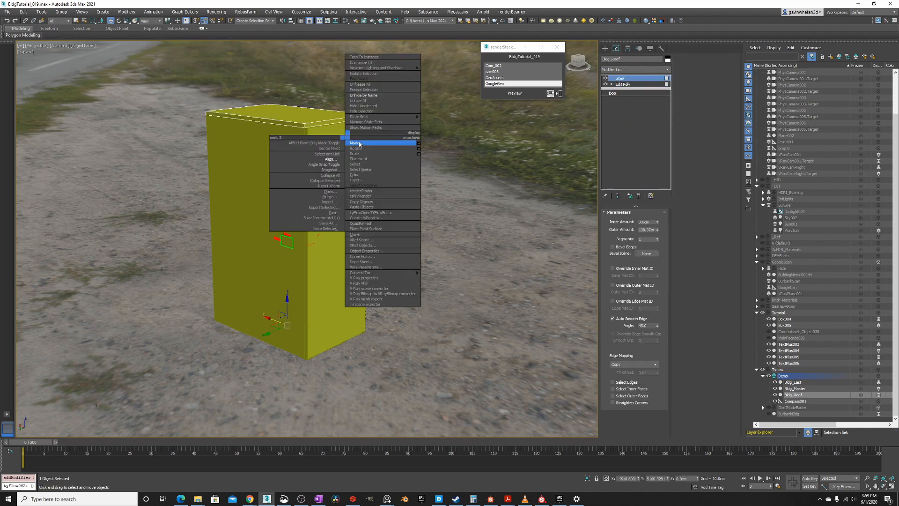
click(359, 144)
alt+middle_drag(295, 195, 353, 177)
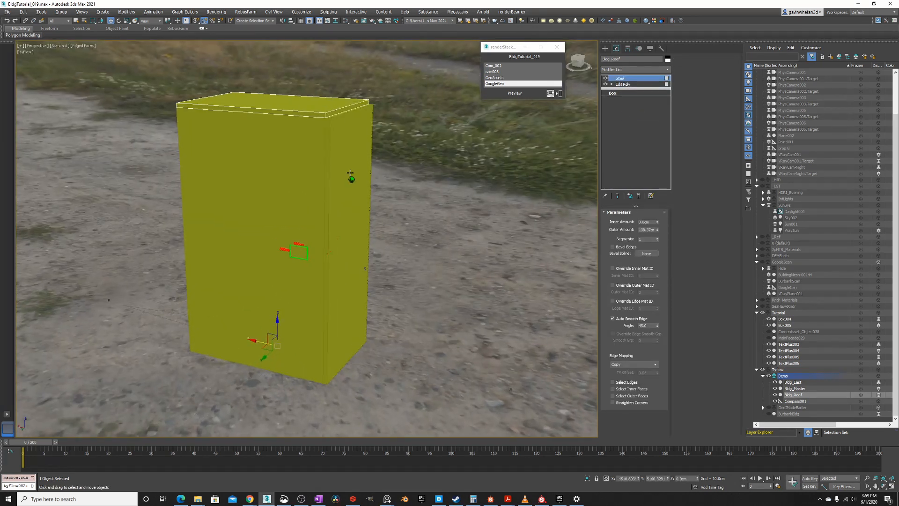
click(350, 174)
Try changing Bldg_Master's height to test how its referenced copies follow, and undo the change
click(277, 198)
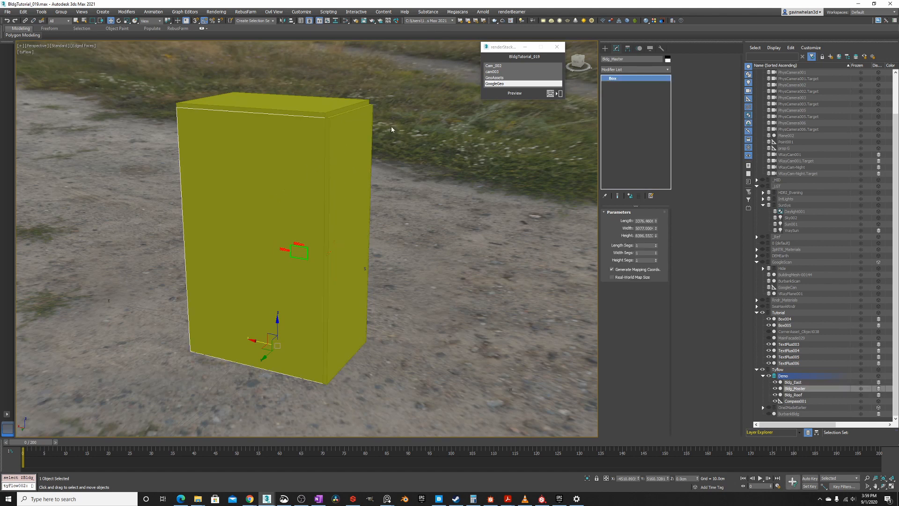
drag(655, 236, 656, 222)
key(ctrl+z)
key(ctrl+z)
right_click(387, 162)
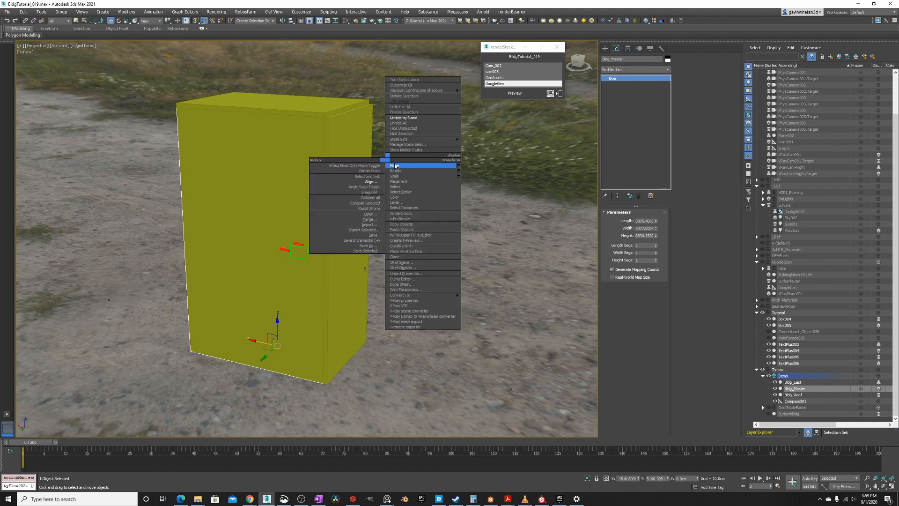
click(385, 191)
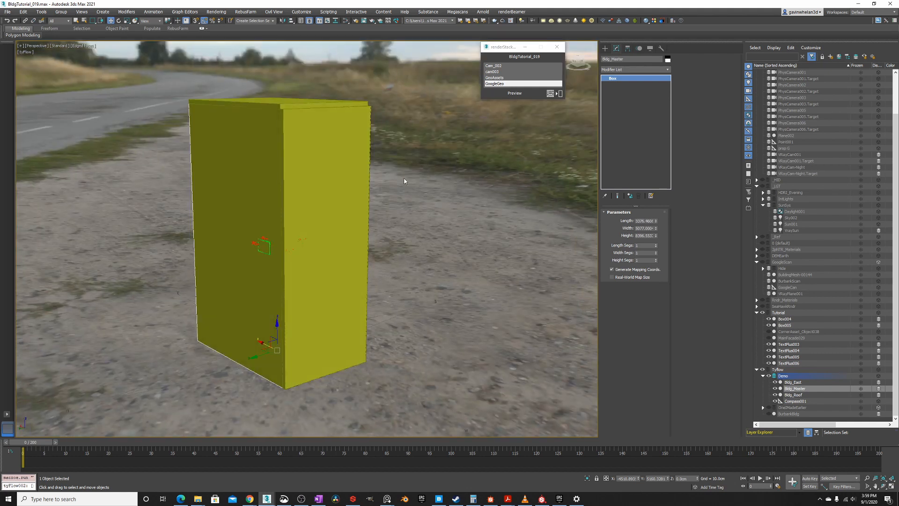
right_click(402, 178)
click(413, 184)
Hide the Demo layer, show the OneIMadeEarlier layer and turn off its bounding-box display
click(768, 376)
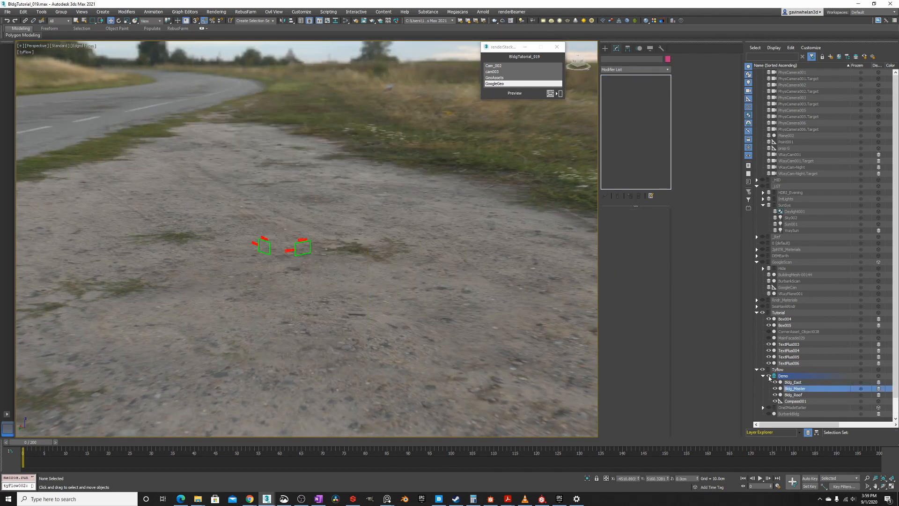
click(769, 407)
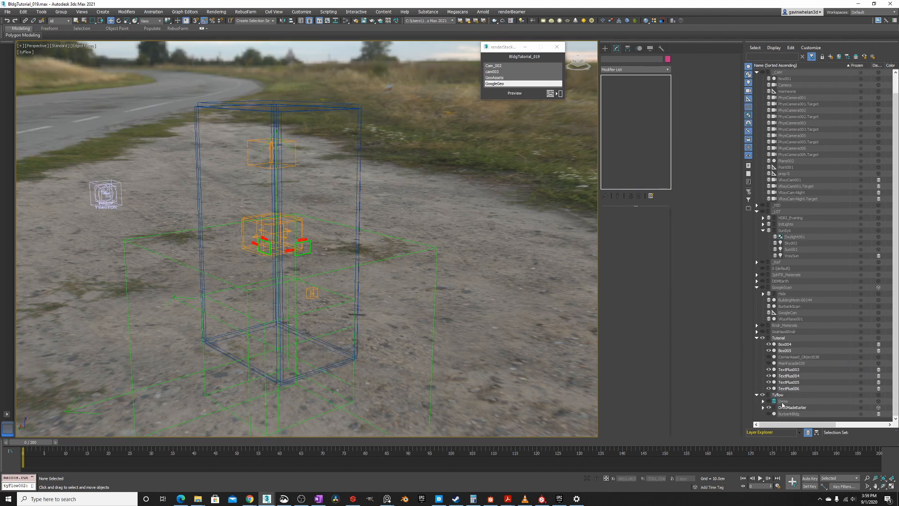
click(879, 407)
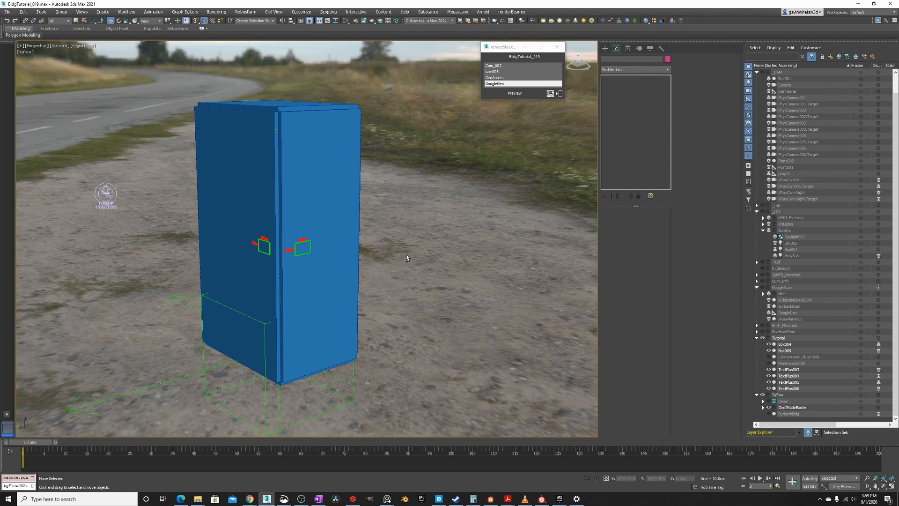
Examine the prebuilt building by selecting its side, roof and ground-floor pieces in turn and comparing their modifier stacks
alt+middle_drag(407, 258, 333, 218)
click(333, 219)
click(800, 325)
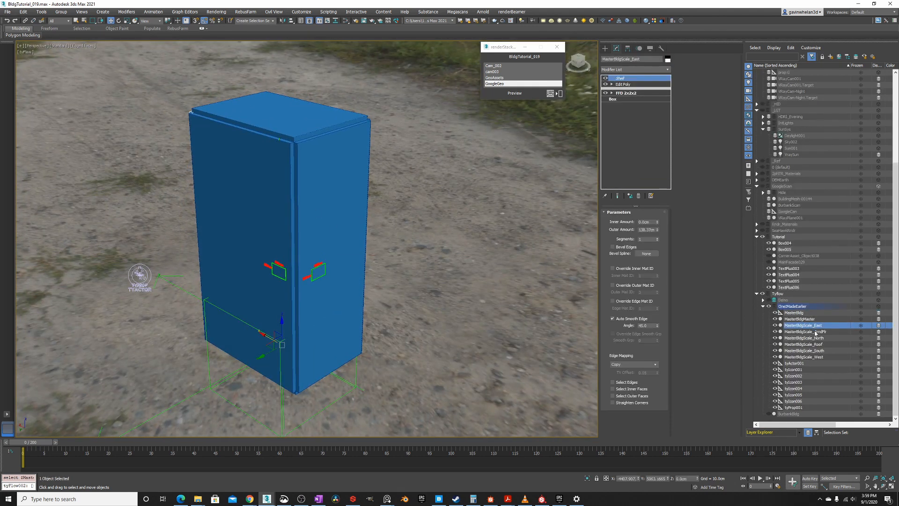
click(261, 212)
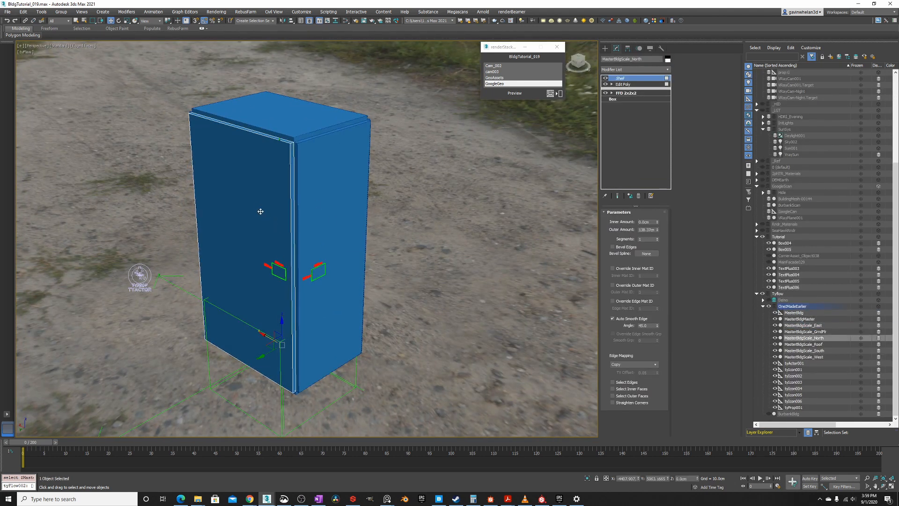
click(285, 128)
alt+middle_drag(285, 128, 126, 214)
click(229, 197)
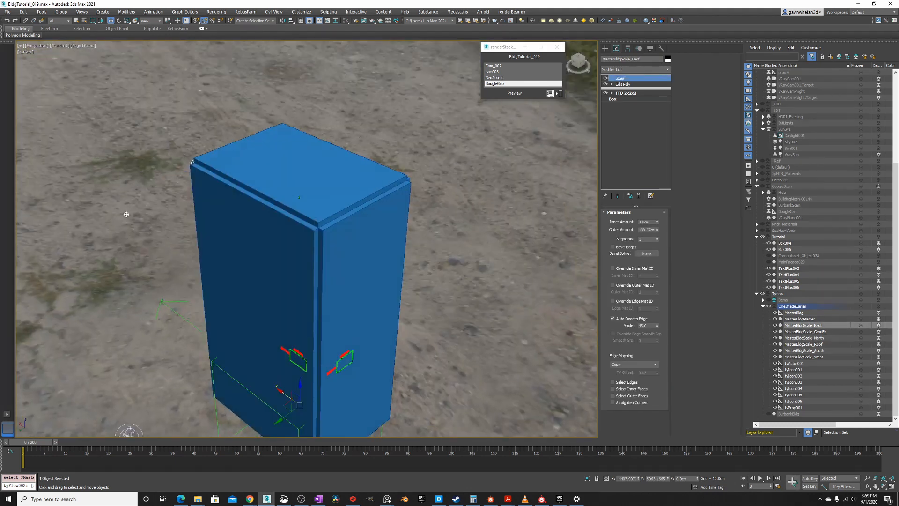
click(362, 265)
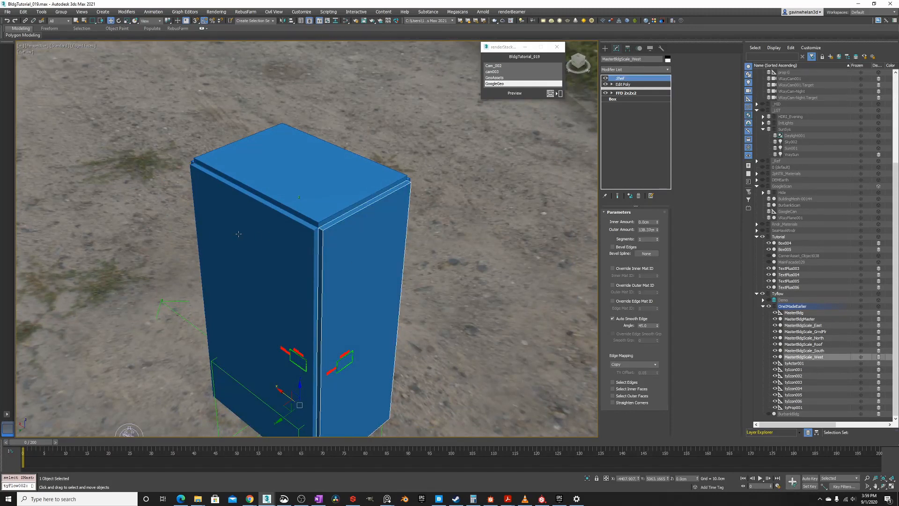
alt+middle_drag(238, 233, 370, 94)
click(207, 211)
click(295, 214)
click(397, 243)
scroll(375, 141, down, 3)
alt+middle_drag(336, 183, 343, 183)
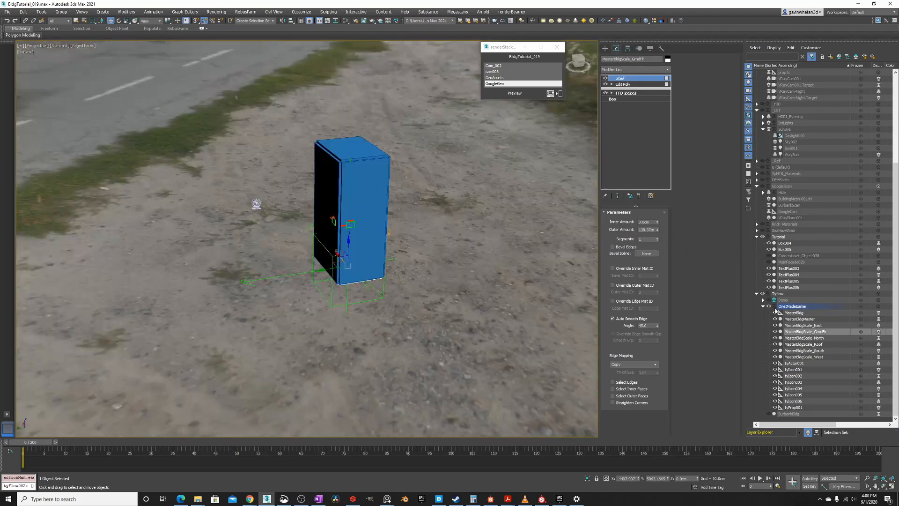
Make OneIMadeEarlier the active layer and create a tyFlow object on the ground in front of the building
click(775, 308)
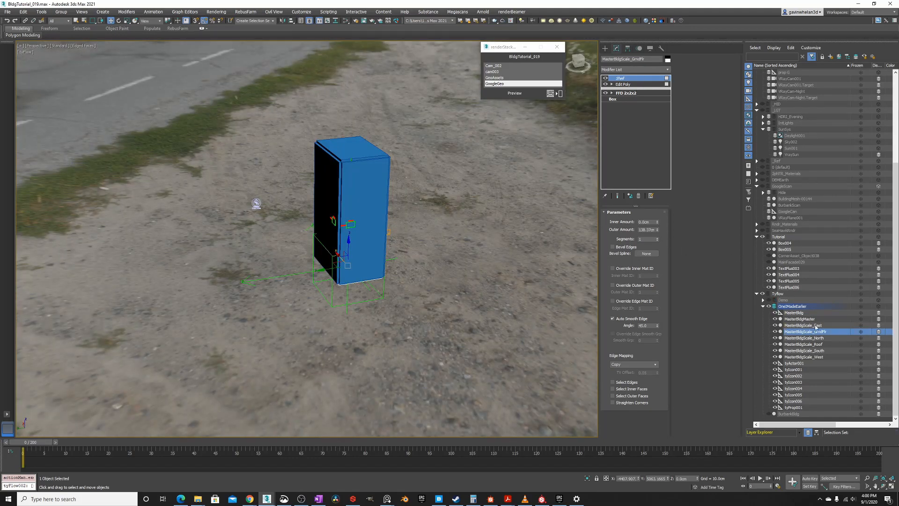
middle_drag(397, 229, 389, 253)
right_click(381, 243)
click(389, 253)
click(604, 48)
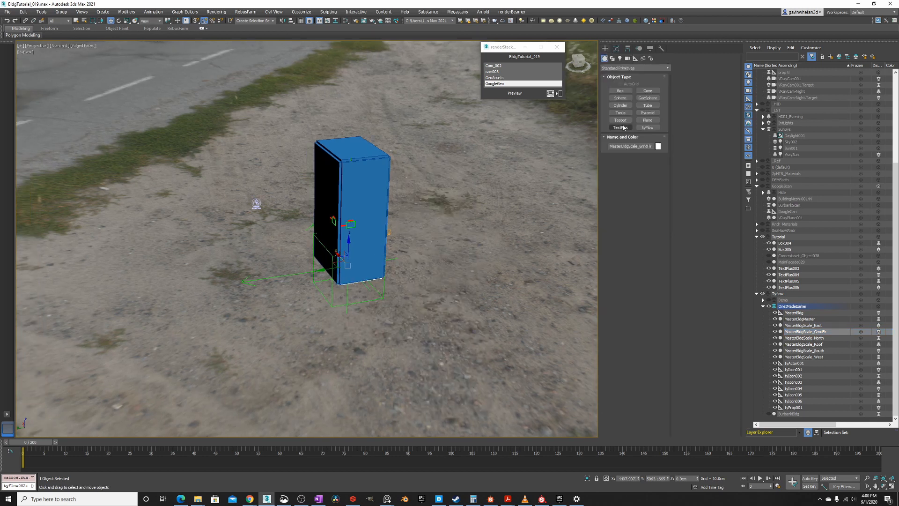
click(647, 128)
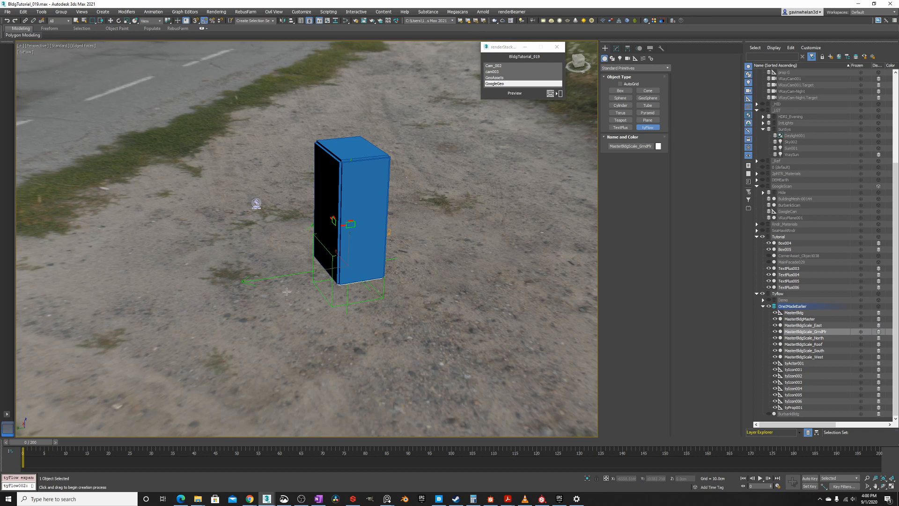
drag(380, 312, 398, 313)
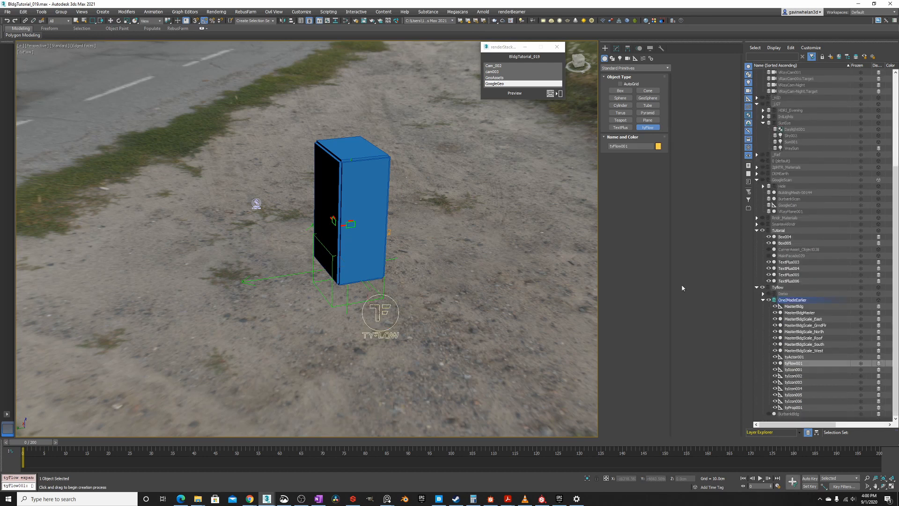
Open the editor of the new tyFlow object and move its window aside
click(616, 48)
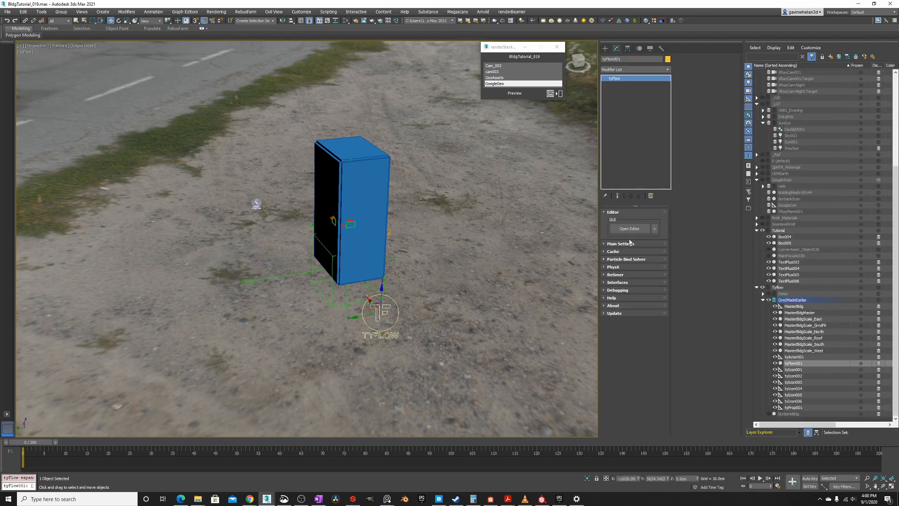
click(630, 227)
drag(432, 119, 147, 80)
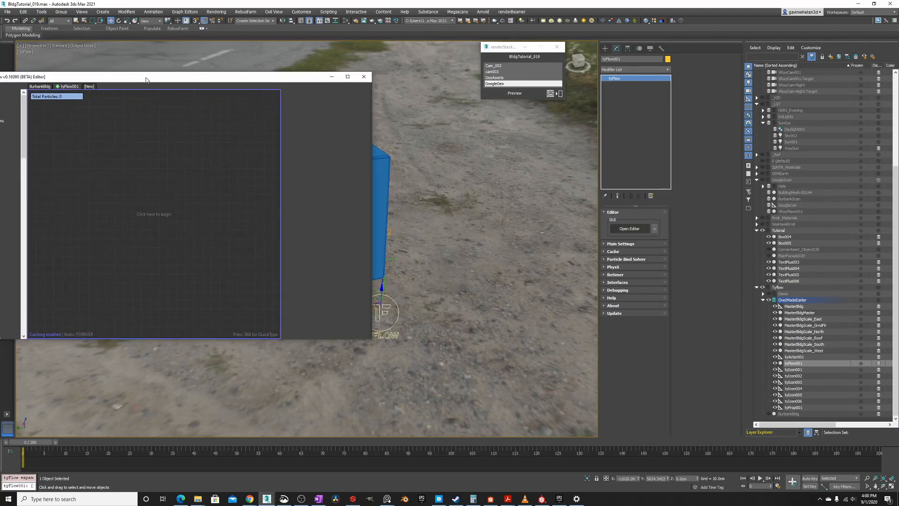
Narrow and lengthen the tyFlow editor window and place it beside the building
drag(372, 187, 240, 202)
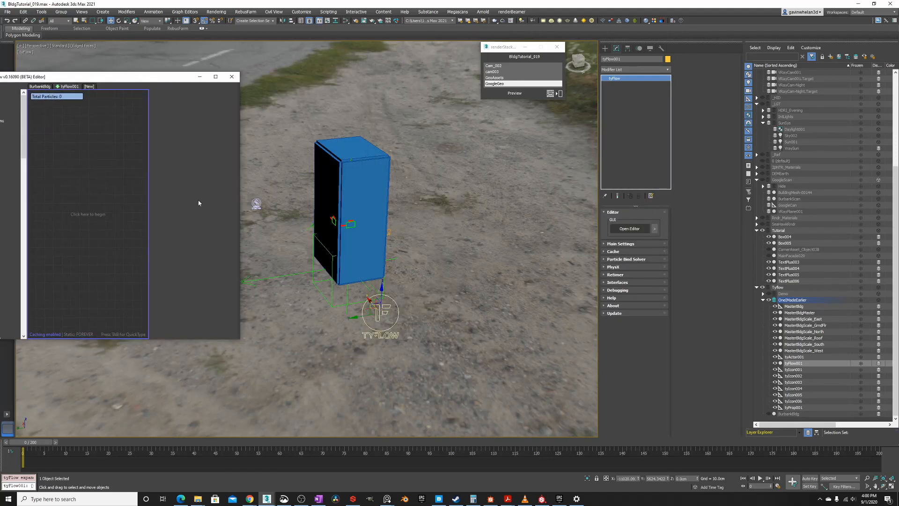
drag(117, 76, 175, 55)
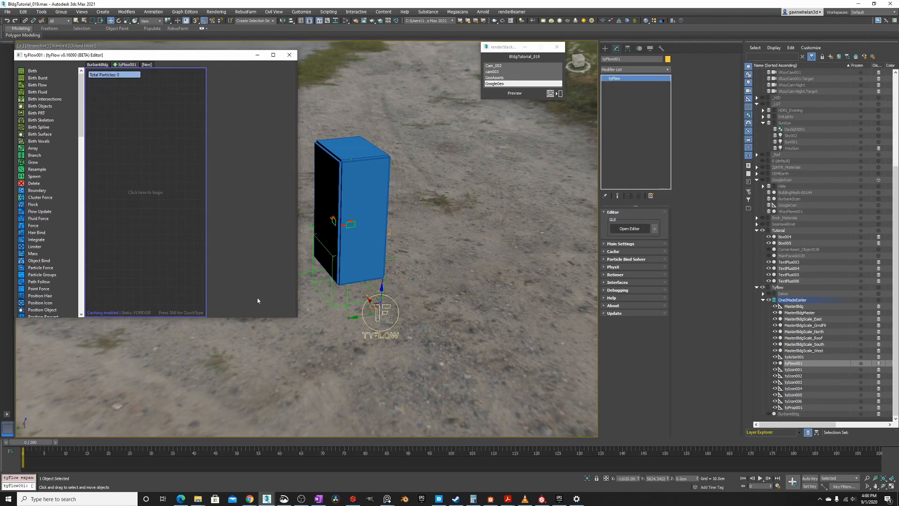
drag(296, 318, 315, 413)
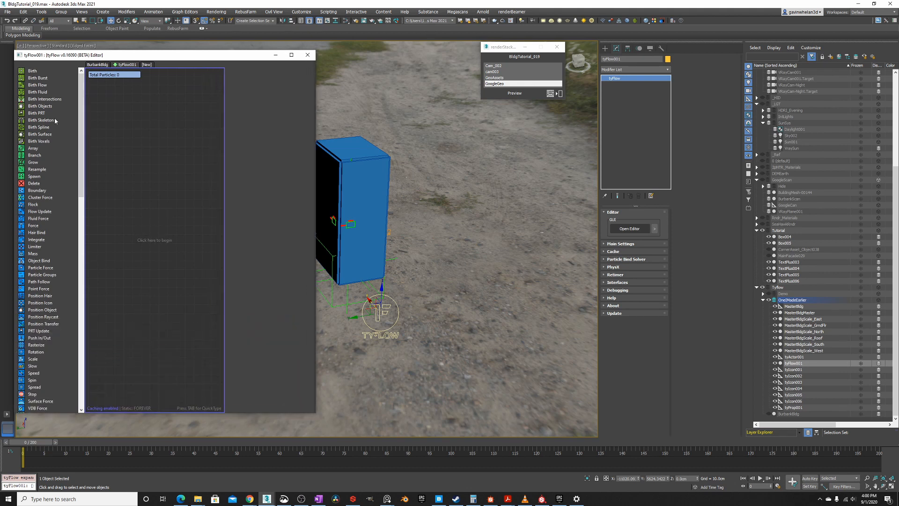
Add a Birth Voxels event to the flow with unlinked voxel sizes of 585 cm in X and Y and 380 cm in Z
drag(39, 141, 75, 146)
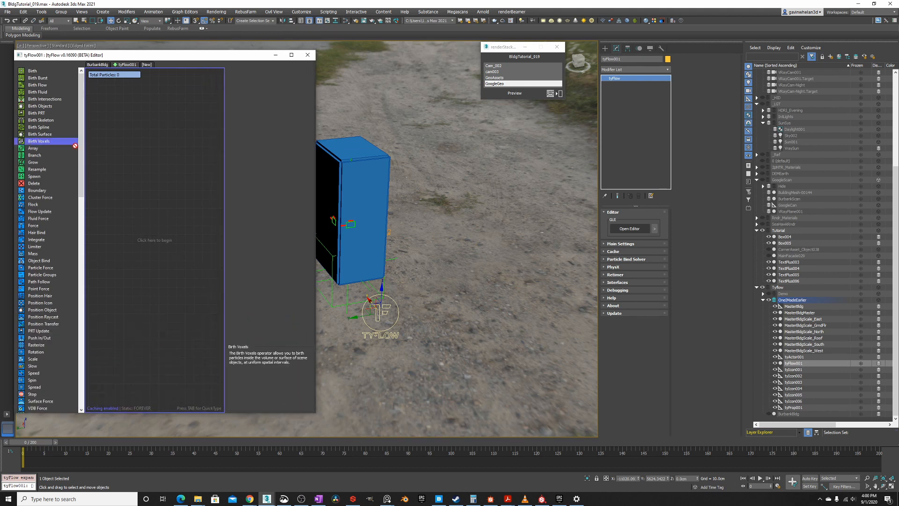
drag(142, 145, 143, 146)
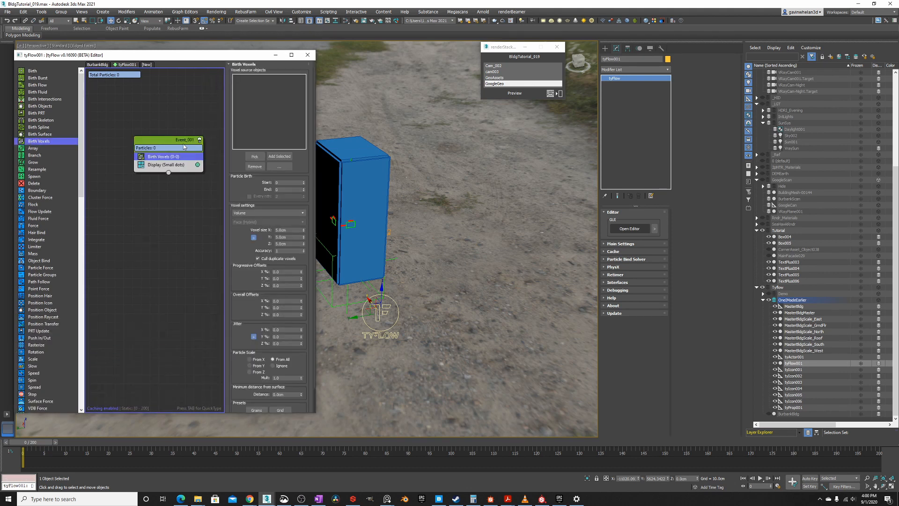
click(293, 231)
middle_drag(407, 266, 458, 261)
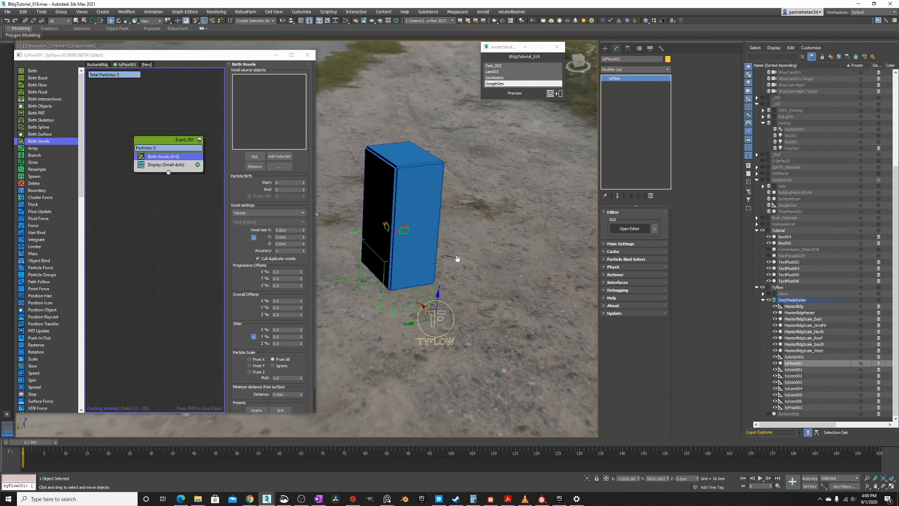
scroll(411, 229, up, 10)
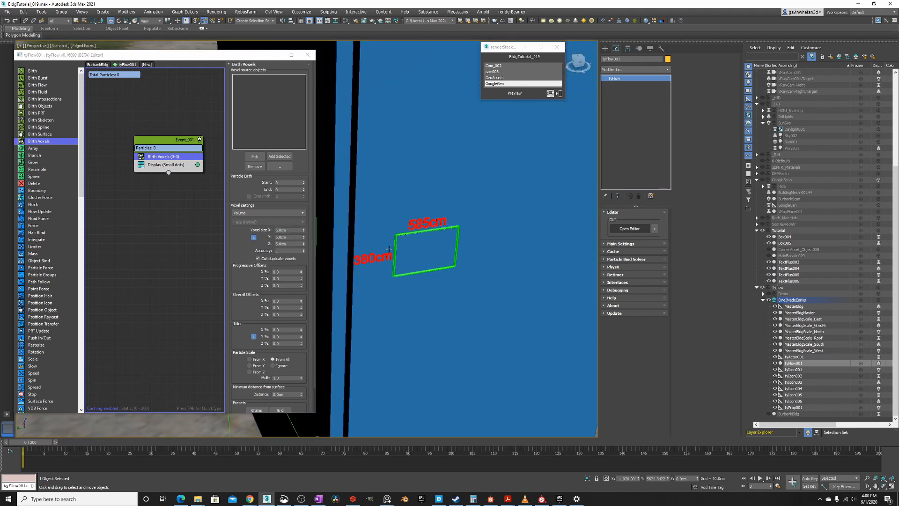
double_click(290, 230)
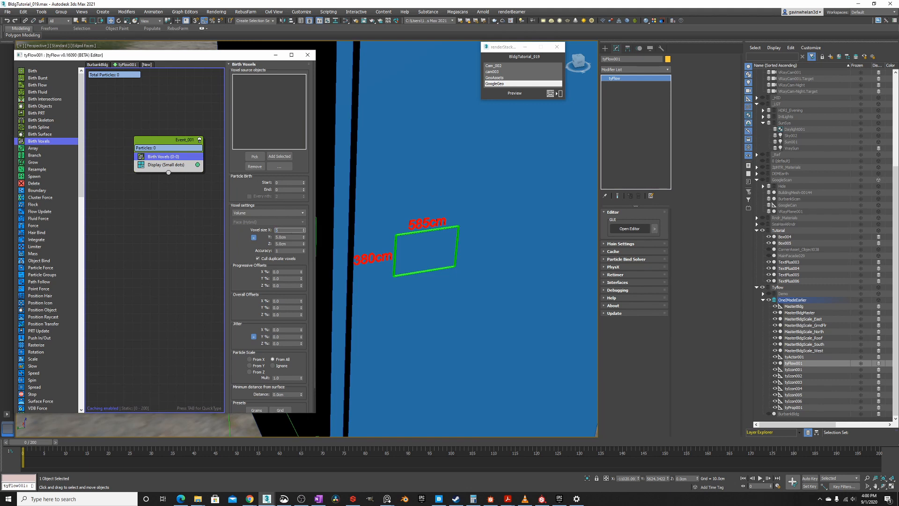
text(585)
key(Tab)
click(253, 237)
double_click(293, 243)
text(380)
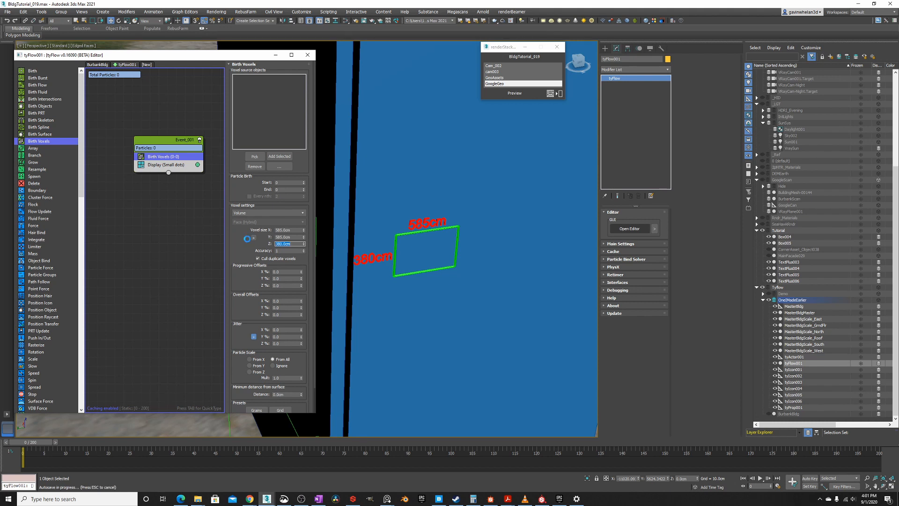
Display the scene in wireframe and add MasterBldgMaster as the voxel source object
scroll(476, 233, down, 3)
key(F3)
alt+middle_drag(487, 267, 449, 240)
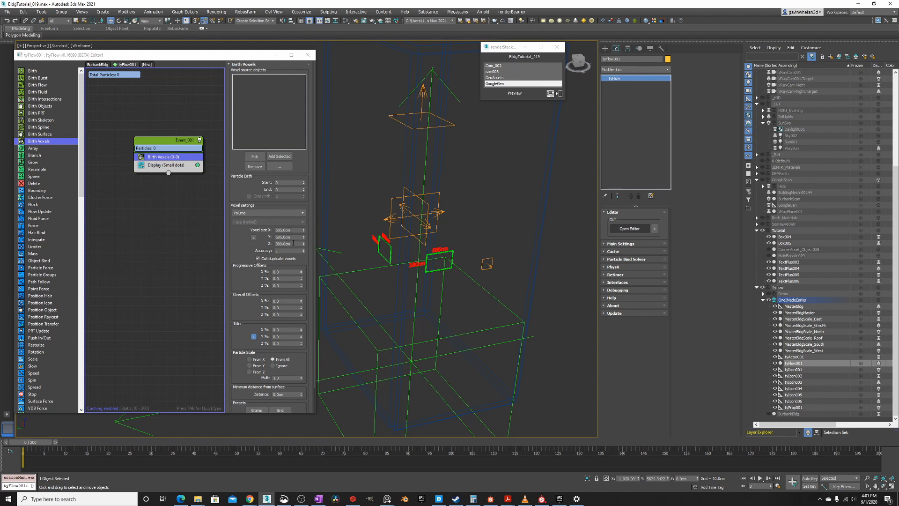
click(799, 312)
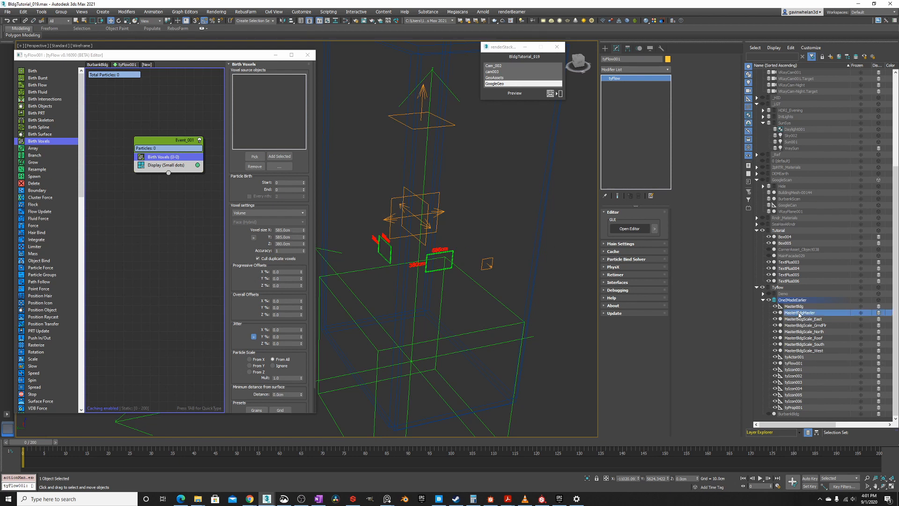
click(275, 157)
alt+middle_drag(454, 200, 494, 180)
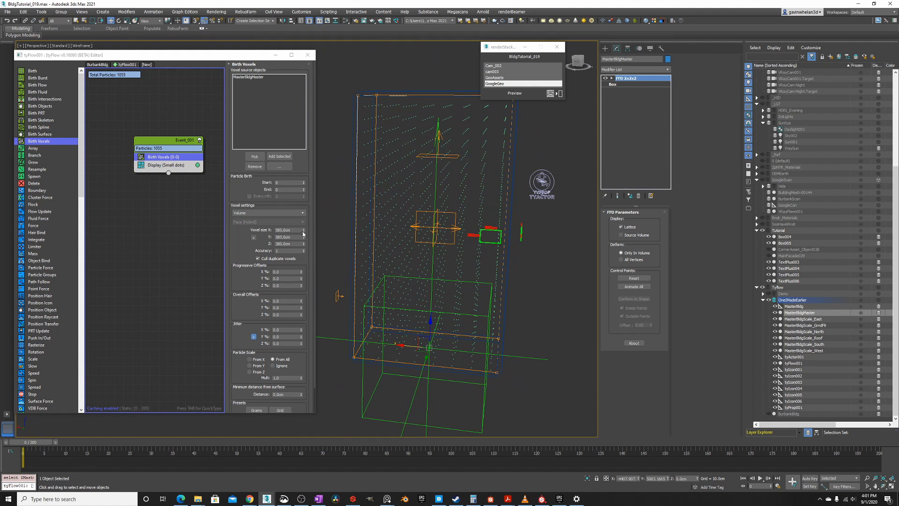
Set the Birth Voxels size in X to 6000 cm
drag(303, 234, 303, 232)
click(300, 230)
text(6000)
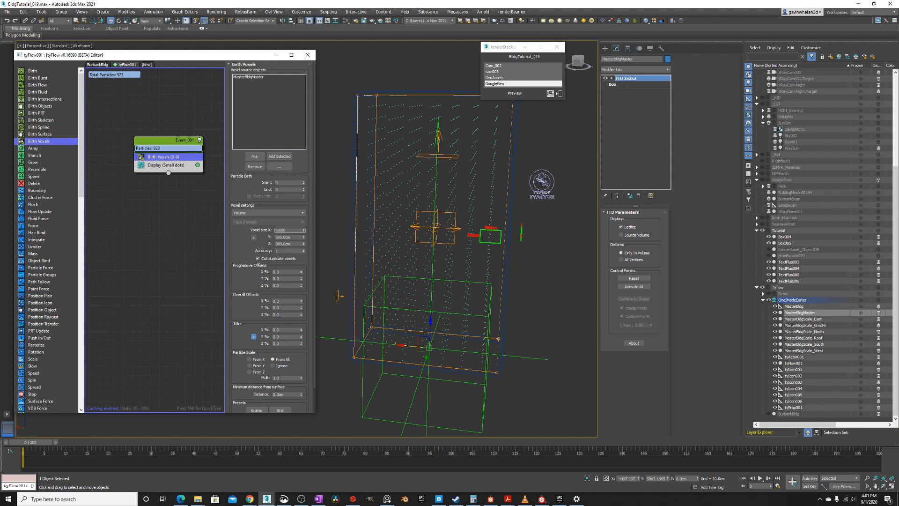
key(Return)
Examine the voxel particle grid inside the building from several angles, comparing wireframe and shaded display
alt+middle_drag(437, 268, 444, 196)
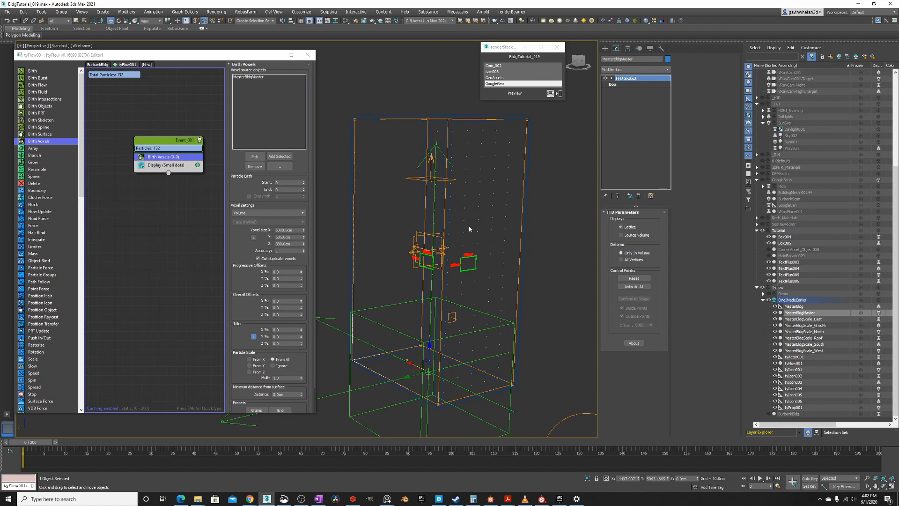
alt+middle_drag(469, 233, 421, 222)
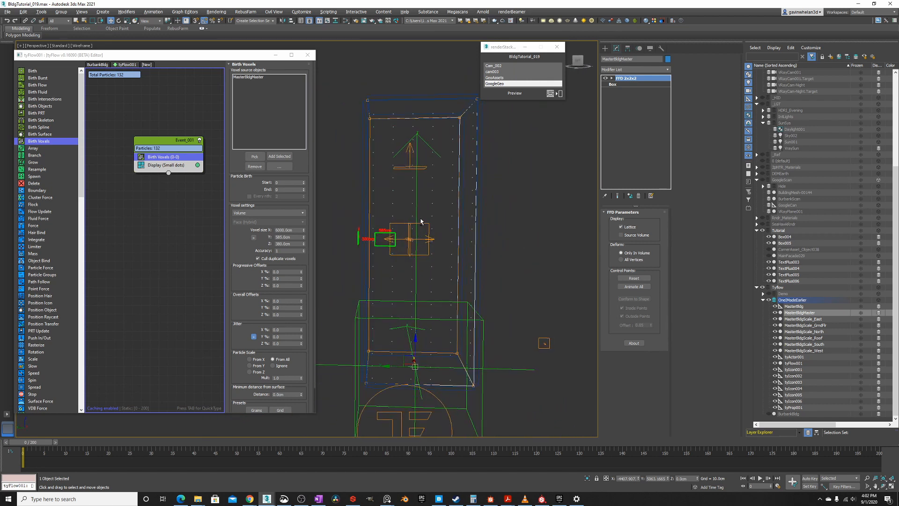
scroll(412, 227, up, 8)
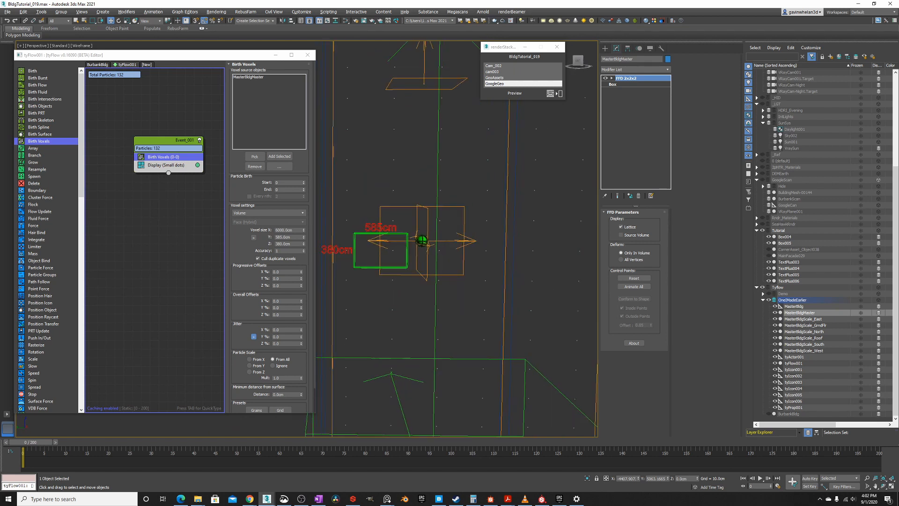
mouse_move(402, 233)
alt+middle_down()
mouse_move(382, 241)
mouse_move(375, 232)
mouse_move(410, 239)
alt+middle_up()
scroll(375, 233, down, 3)
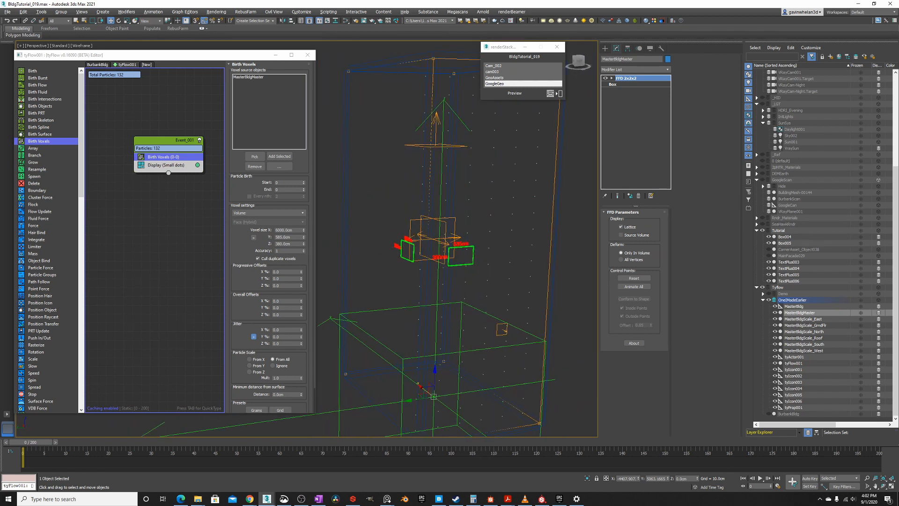
alt+middle_drag(480, 236, 450, 239)
right_click(456, 236)
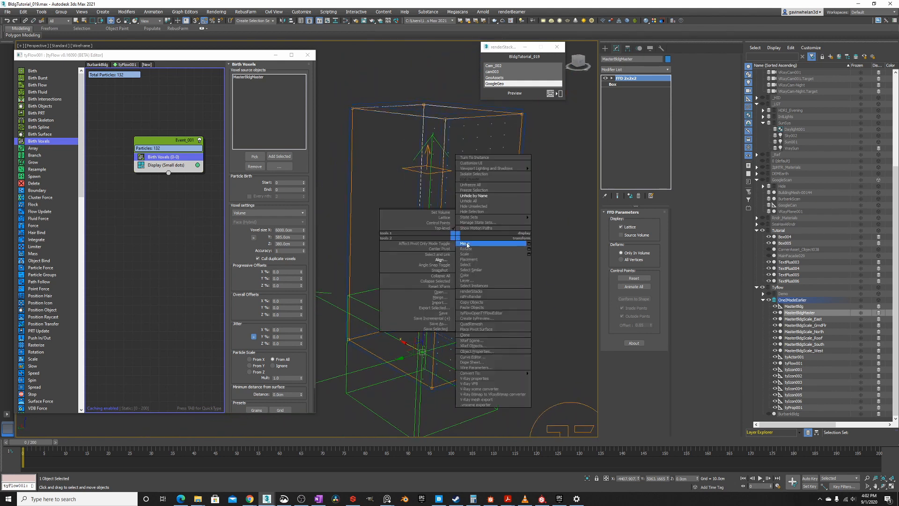
click(467, 245)
key(F3)
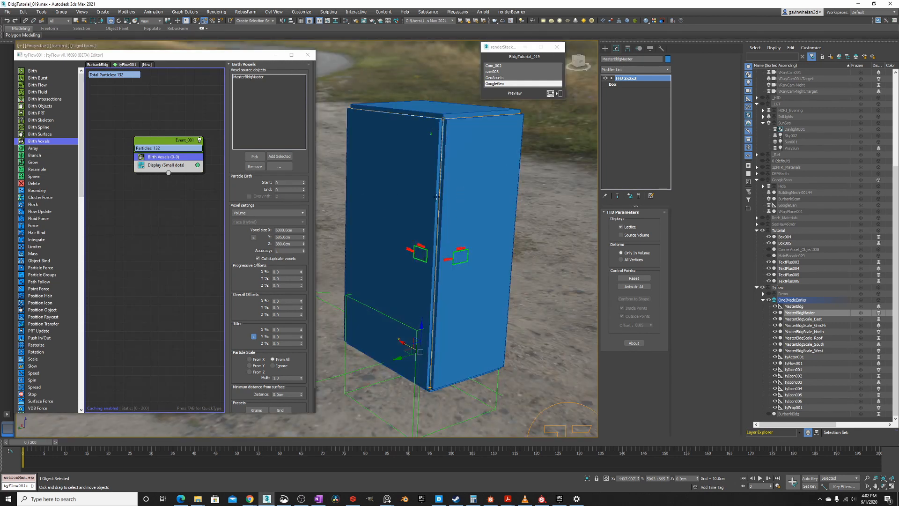
key(F3)
key(F3)
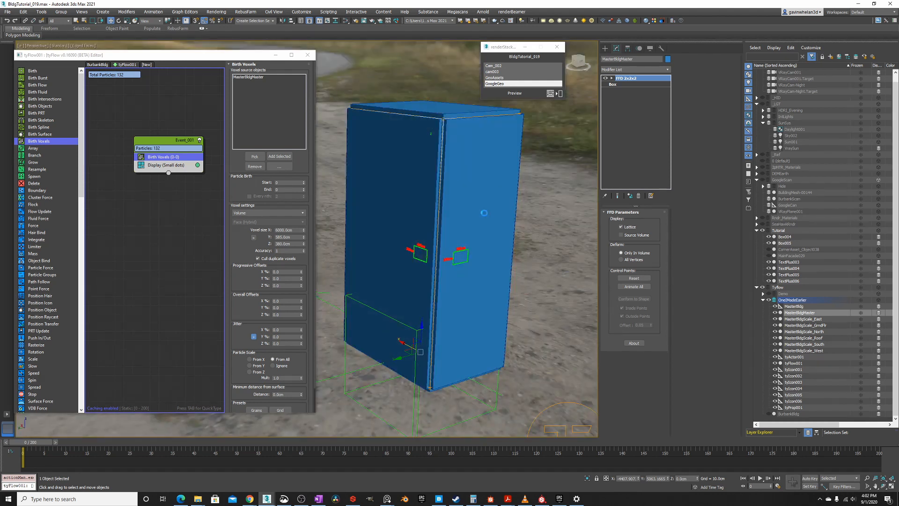
Select the MasterBldgScale_West piece in the view and rename the voxel event West
click(483, 211)
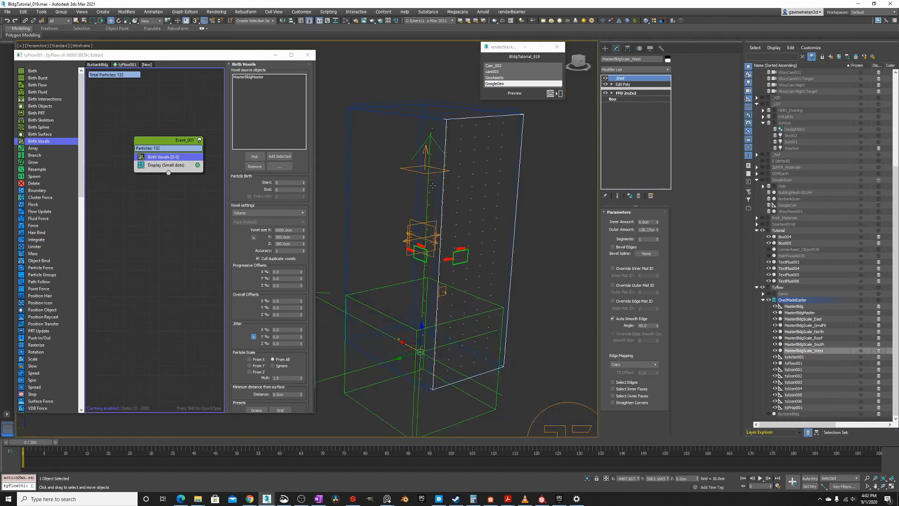
key(F3)
right_click(177, 139)
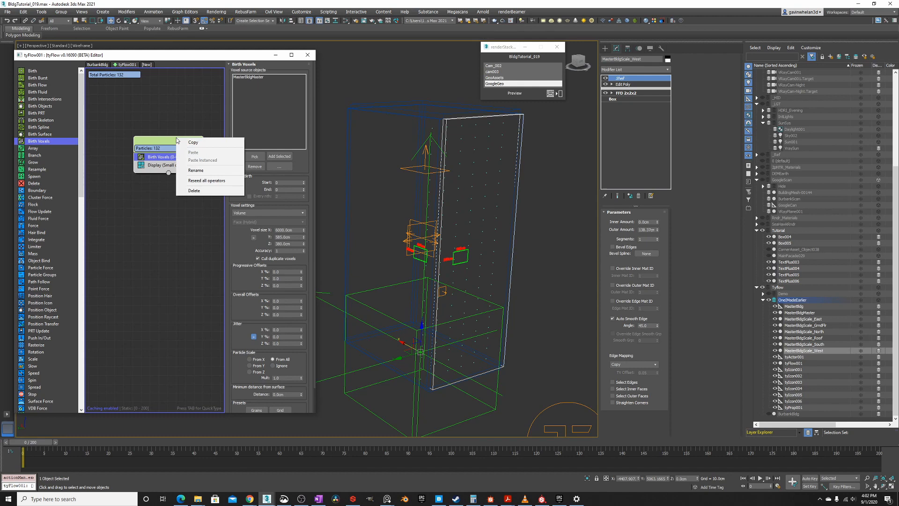
click(200, 171)
text(West)
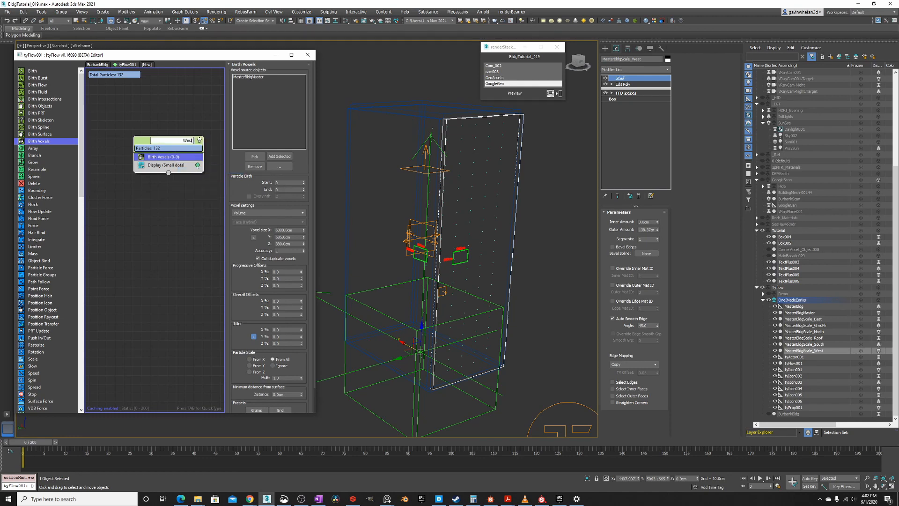
key(Return)
drag(169, 174, 154, 174)
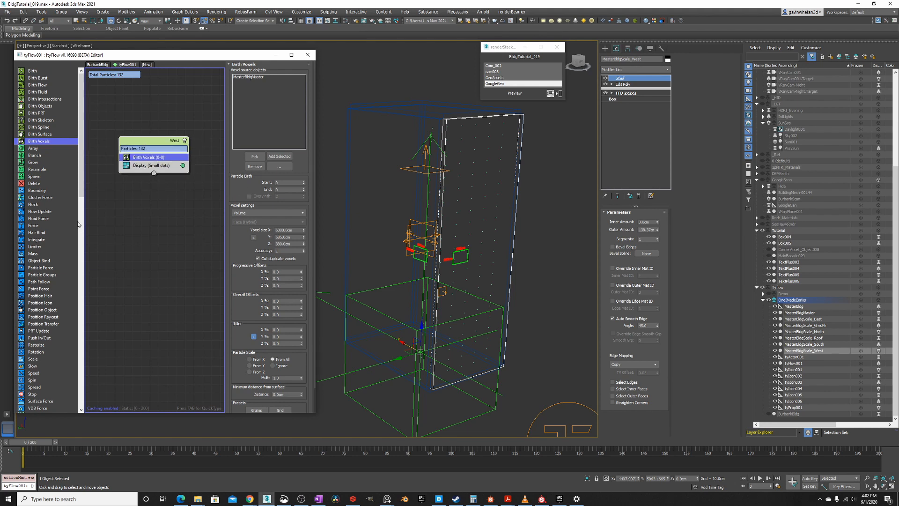
Add a Position Raycast operator to the West event with MasterBldgScale_West as its target object
scroll(79, 225, down, 5)
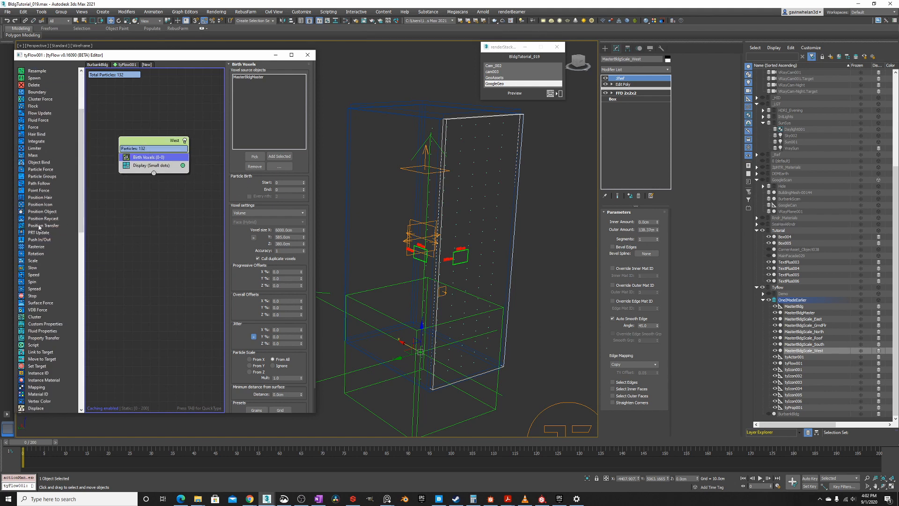
drag(40, 218, 153, 162)
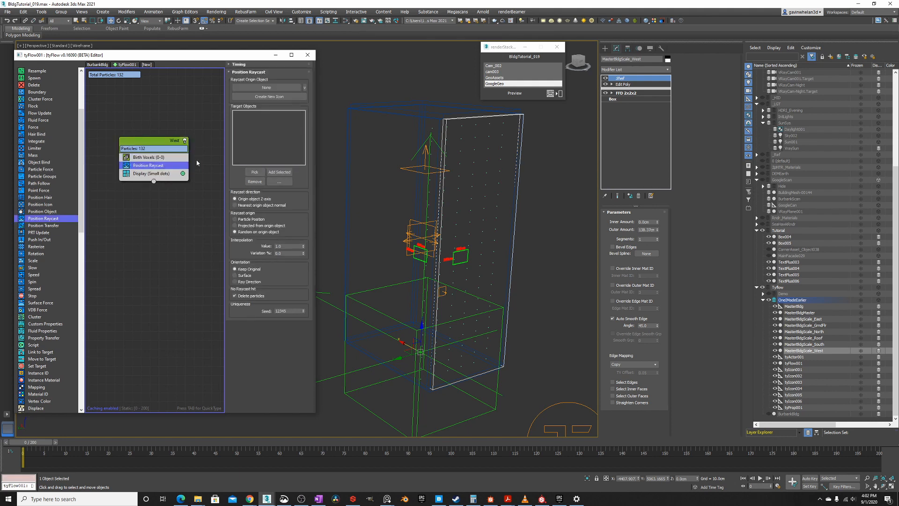
middle_drag(521, 149, 467, 200)
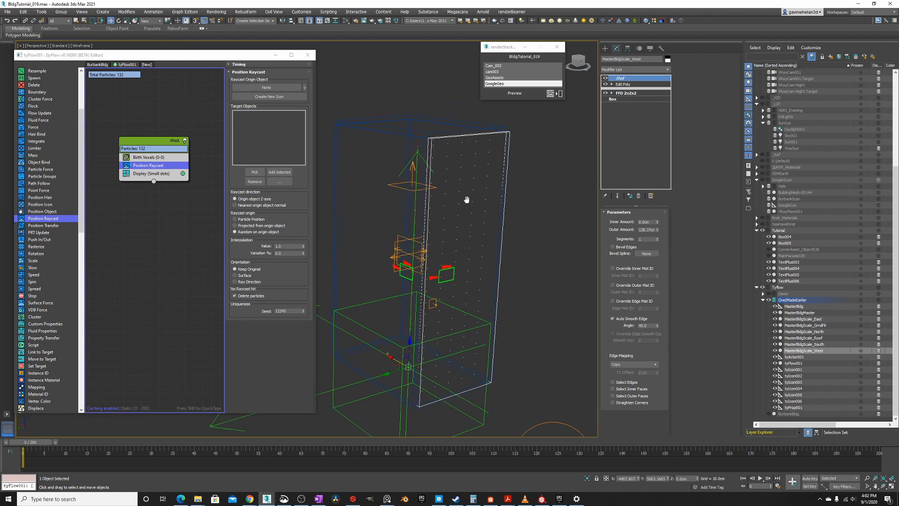
click(280, 171)
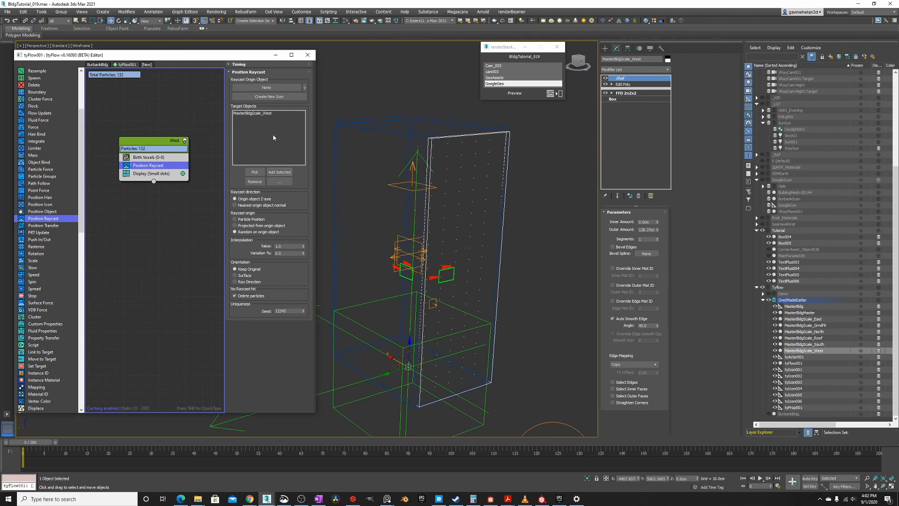
Delete the existing tyIcon001 helper at the centre of the building
alt+middle_drag(468, 225, 421, 263)
click(426, 257)
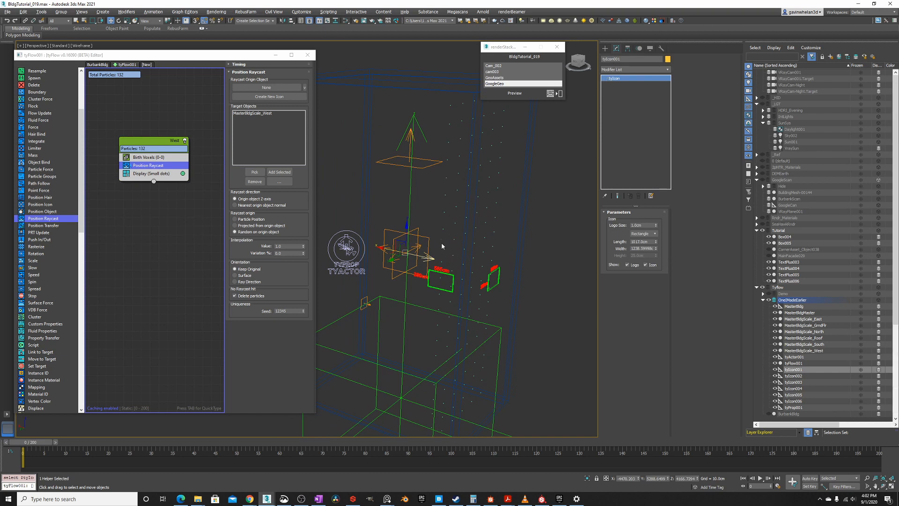
key(Delete)
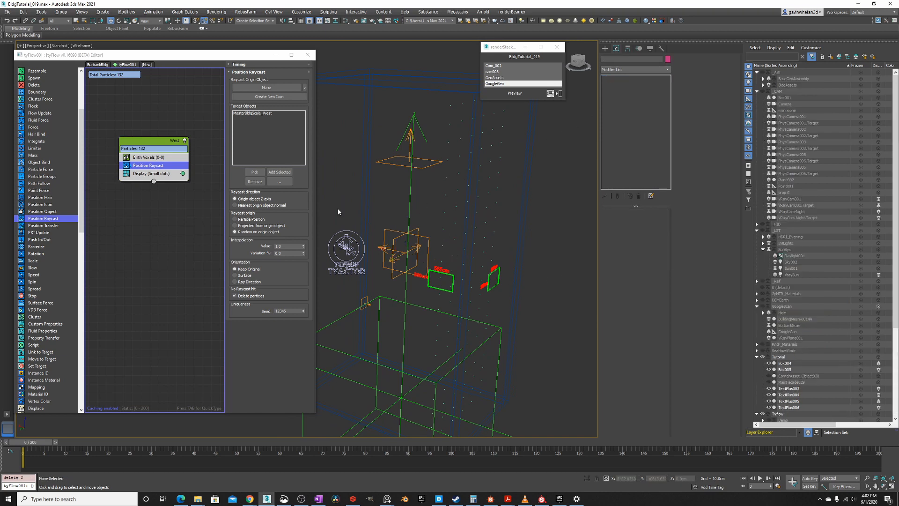
Create a new icon as the raycast origin object and set its length and width to 600 cm
click(271, 97)
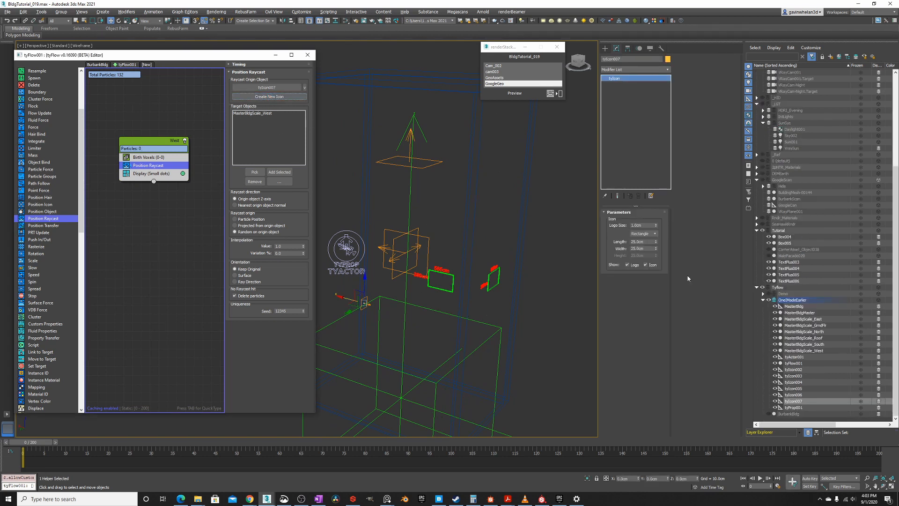
double_click(645, 242)
text(5)
key(Tab)
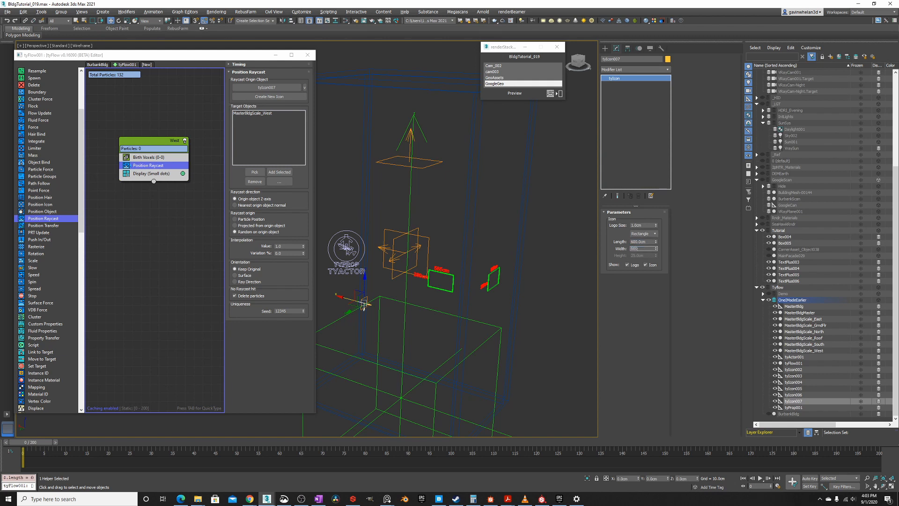
key(Return)
Align the new raycast origin icon with the existing icons at the centre of the building
right_click(413, 218)
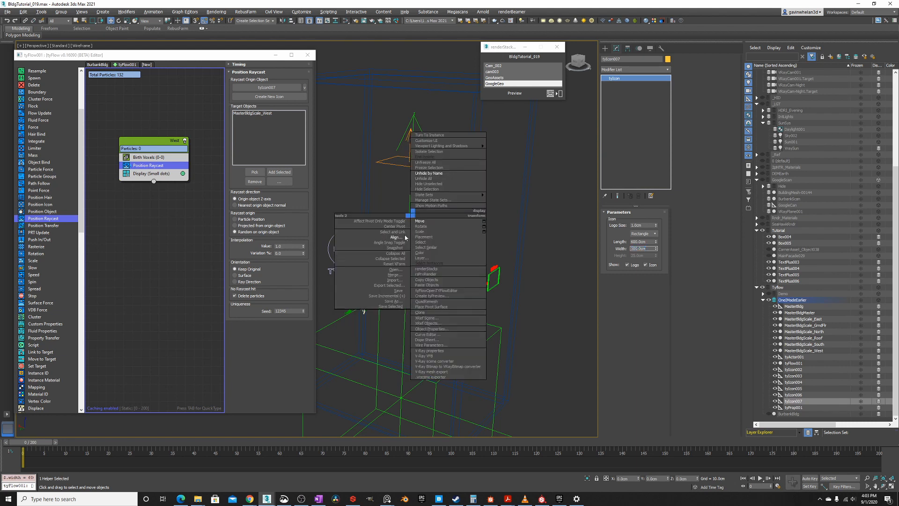
click(402, 239)
click(399, 238)
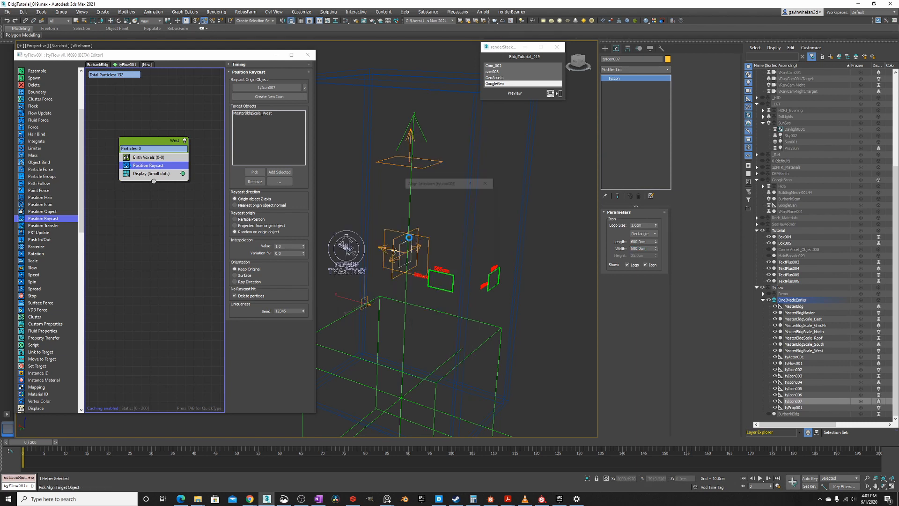
click(449, 304)
Rotate the new icon 180 degrees so its raycast direction points towards the building's west side
right_click(424, 216)
click(434, 226)
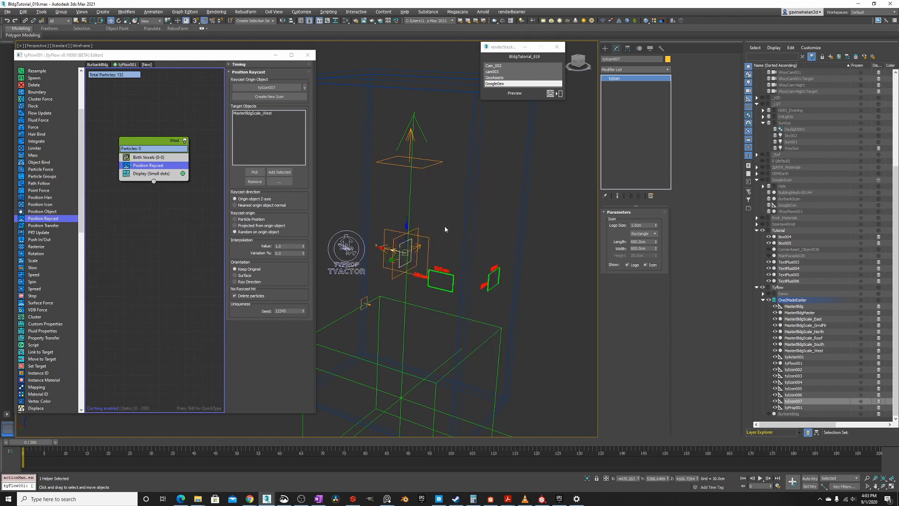
drag(425, 241, 374, 125)
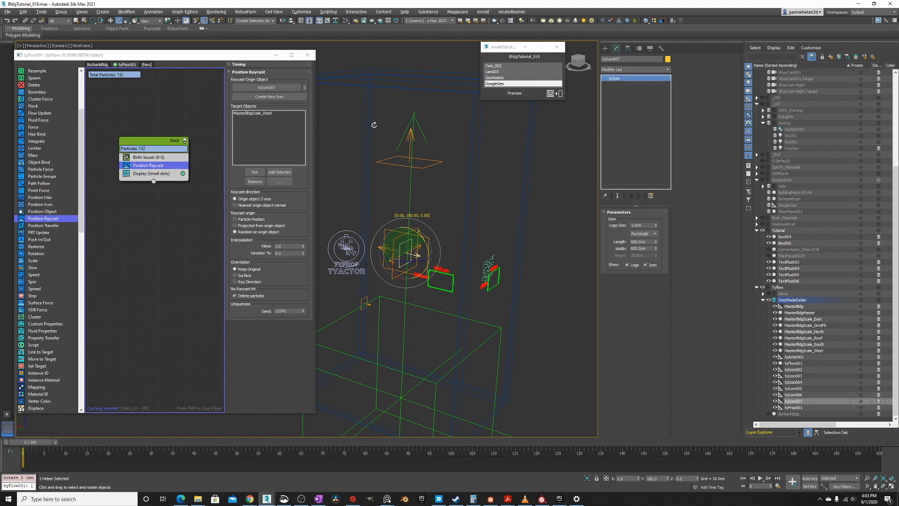
mouse_move(374, 125)
alt+middle_down()
mouse_move(448, 175)
mouse_move(419, 163)
mouse_move(465, 223)
alt+middle_up()
scroll(461, 244, up, 3)
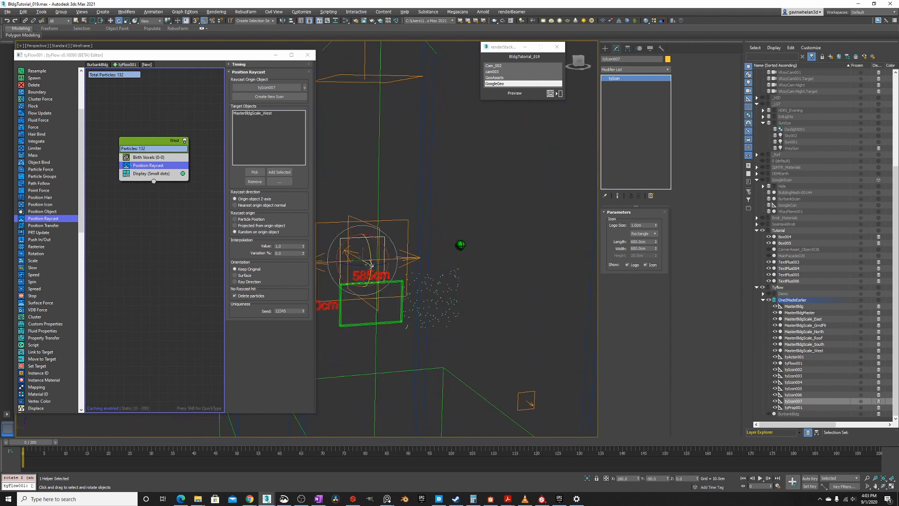
scroll(460, 244, down, 4)
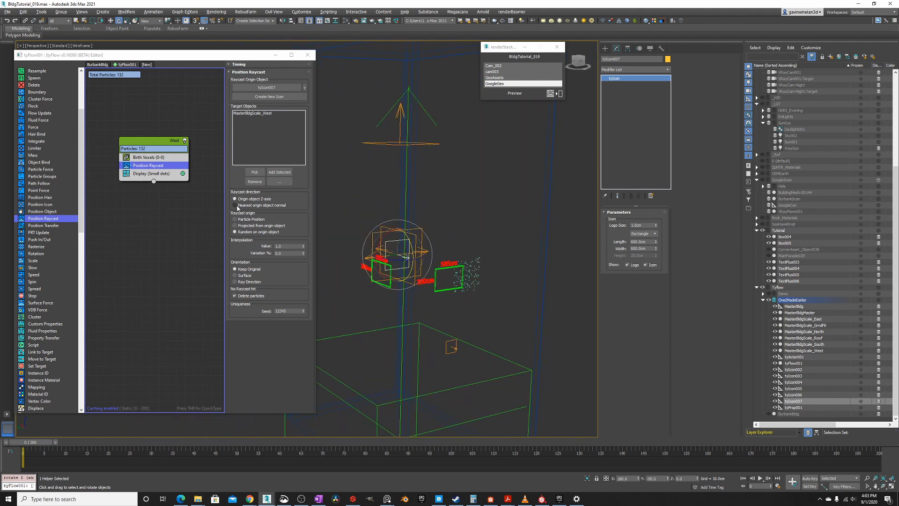
Set the raycast origin of the West event's Position Raycast operator to Projected from origin object
click(235, 225)
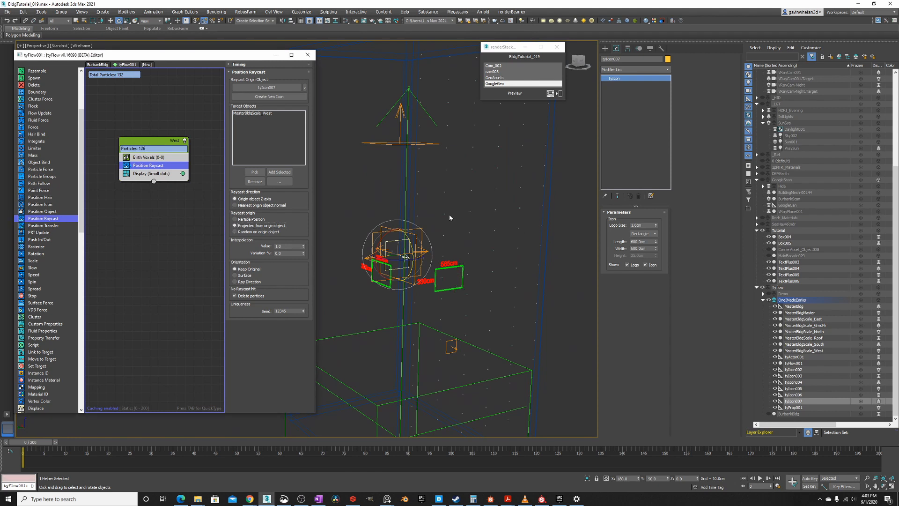
scroll(451, 246, down, 3)
alt+middle_drag(451, 247, 499, 221)
Try moving the MasterBldgScale_West piece outward to test the raycast particles, and undo the move
right_click(523, 188)
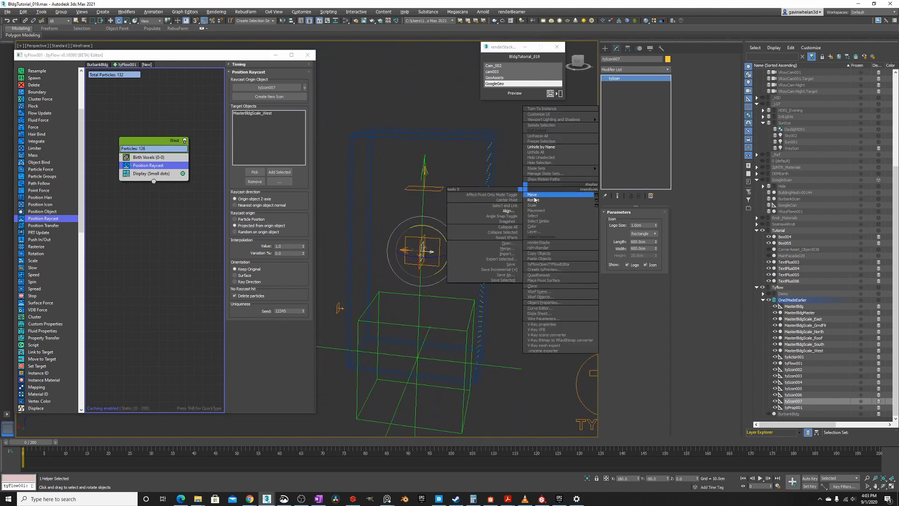
click(534, 195)
alt+middle_drag(533, 195, 460, 159)
click(461, 159)
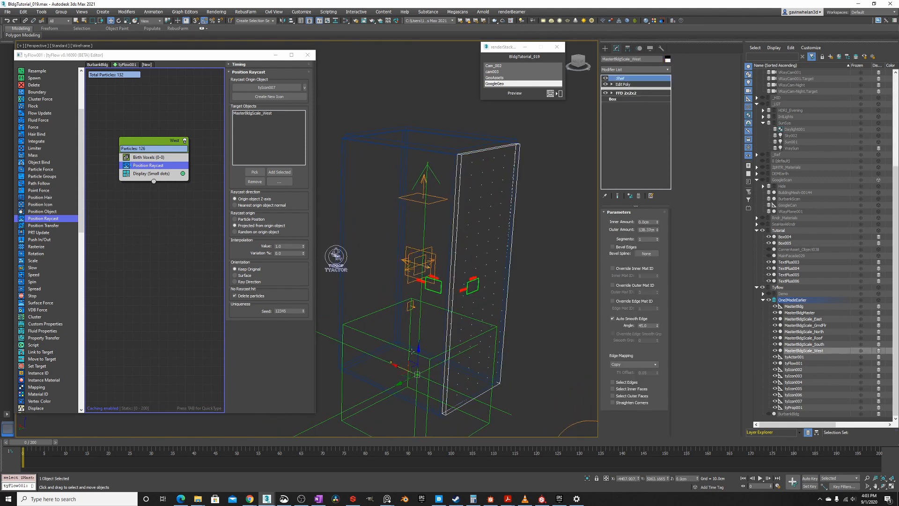
alt+middle_drag(411, 350, 398, 351)
drag(398, 354, 437, 375)
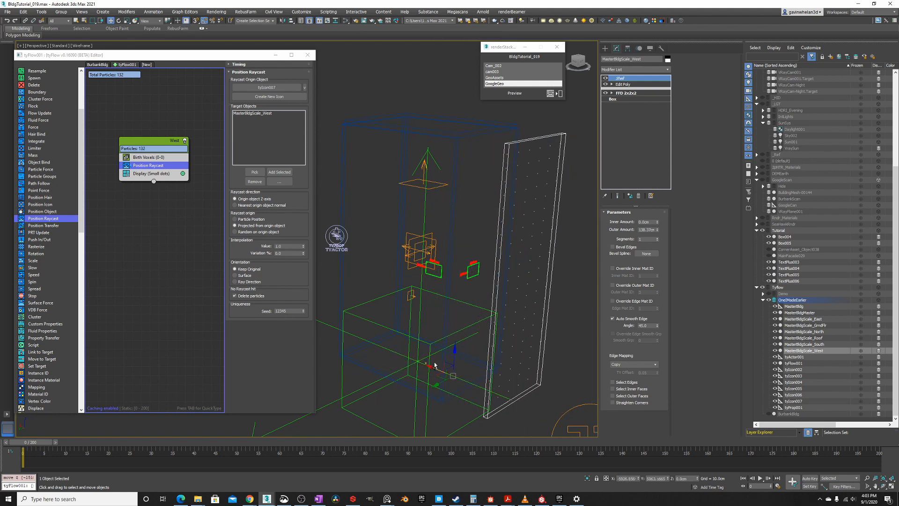
key(ctrl+z)
right_click(456, 232)
click(471, 240)
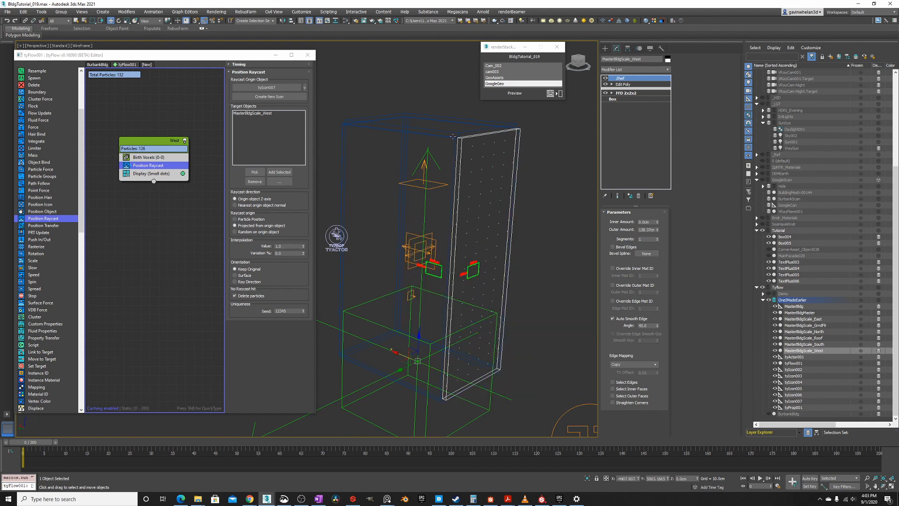
Try moving the west-side FFD control points of the MasterBldgMaster box outward, and undo the move
click(452, 137)
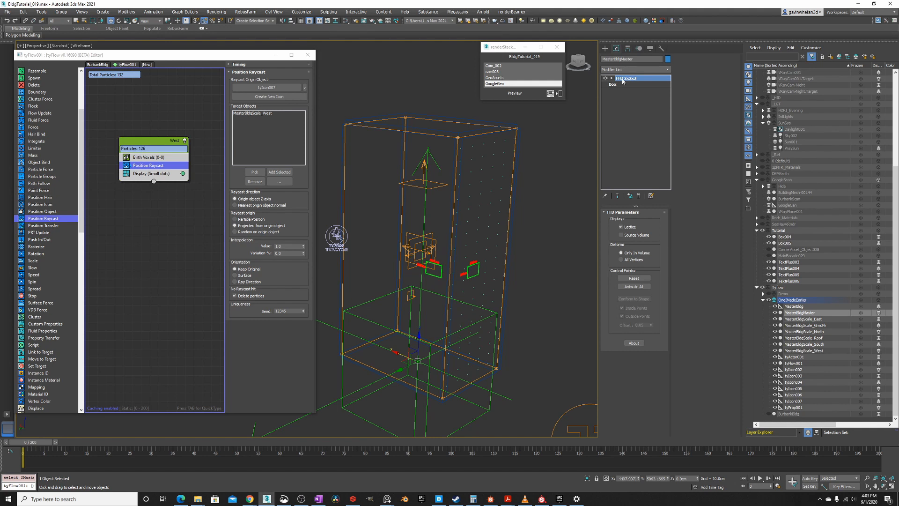
scroll(526, 130, down, 3)
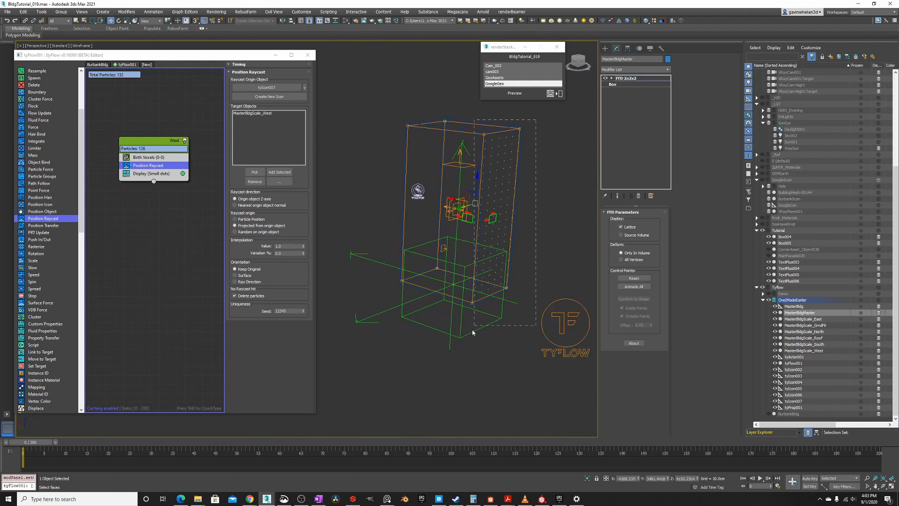
drag(467, 332, 466, 329)
middle_drag(475, 211, 416, 234)
scroll(416, 233, up, 2)
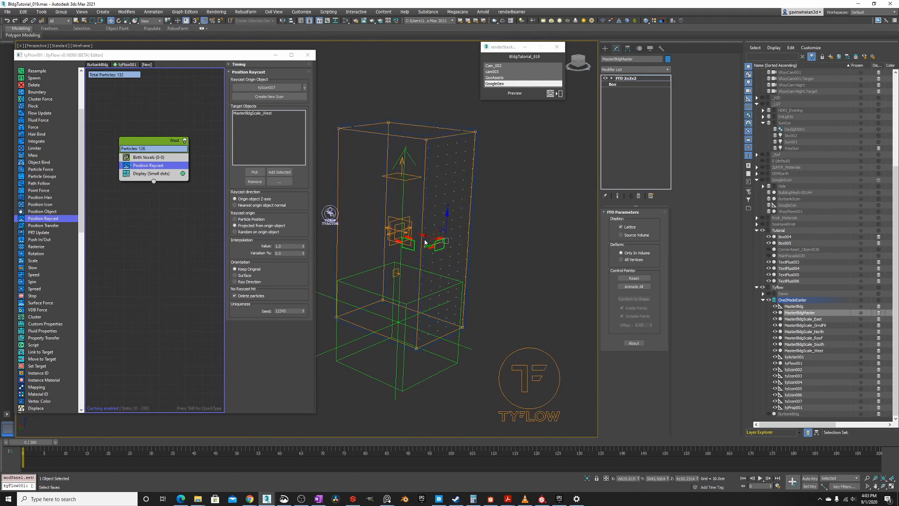
drag(433, 238, 462, 257)
key(ctrl+z)
middle_drag(406, 226, 437, 223)
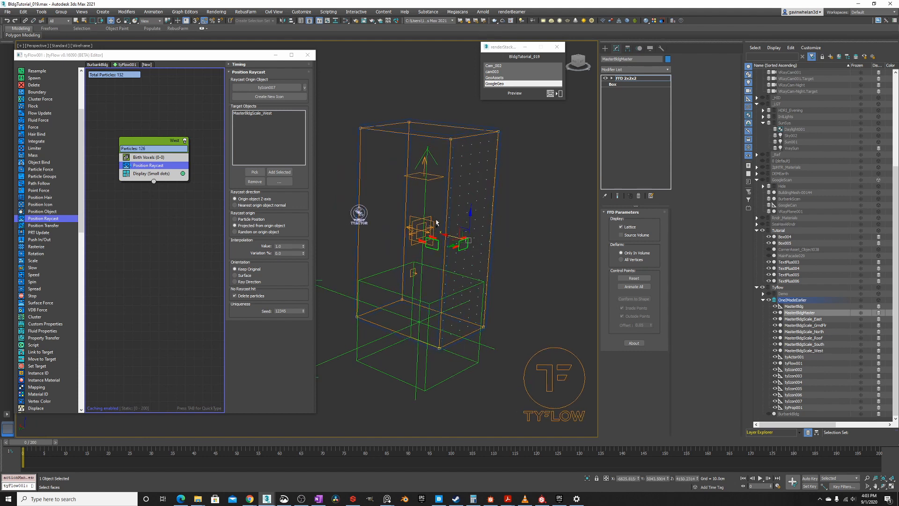
scroll(437, 221, up, 1)
right_click(436, 218)
click(451, 224)
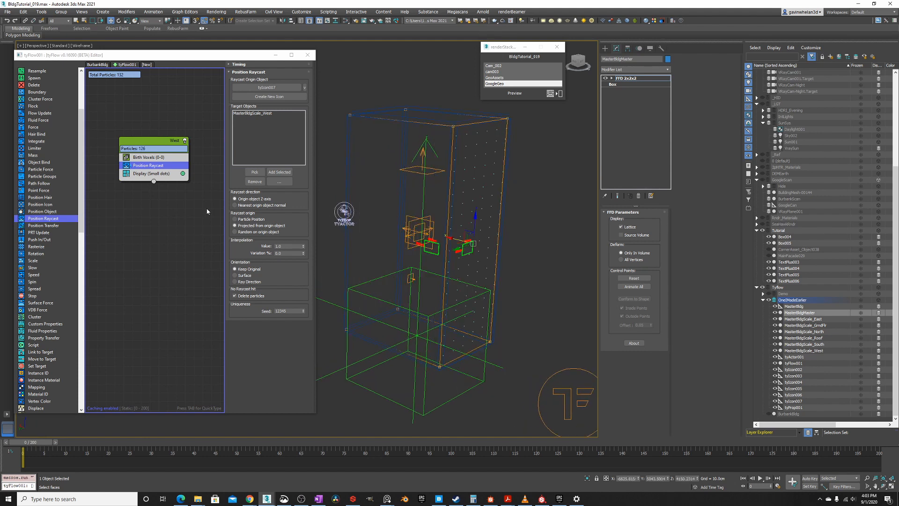
right_click(366, 196)
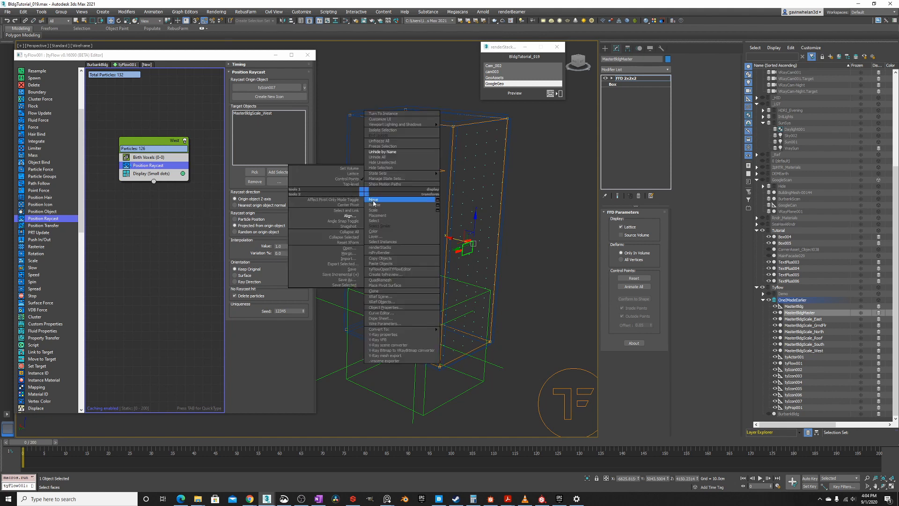
click(374, 202)
mouse_move(404, 197)
middle_down()
mouse_move(425, 193)
mouse_move(422, 213)
mouse_move(402, 211)
middle_up()
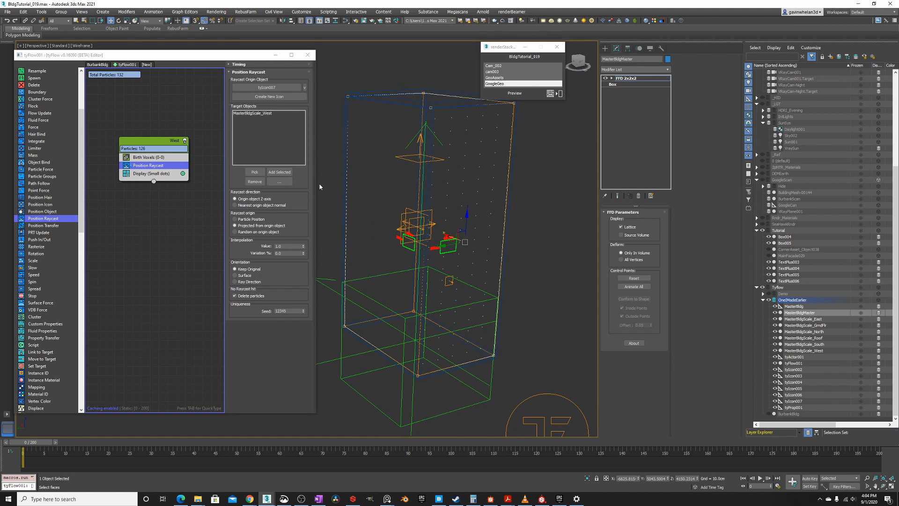
alt+middle_drag(461, 217, 401, 237)
scroll(420, 236, down, 3)
right_click(424, 253)
key(Escape)
right_click(431, 229)
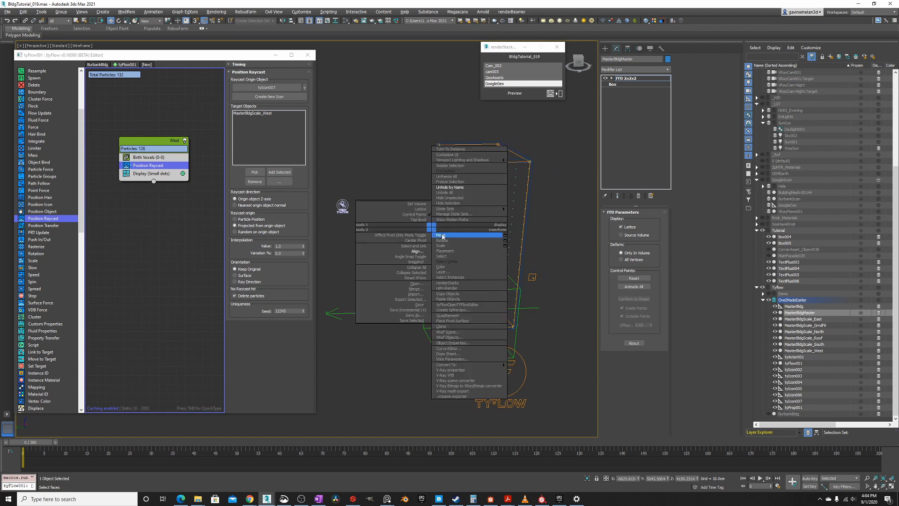
click(441, 235)
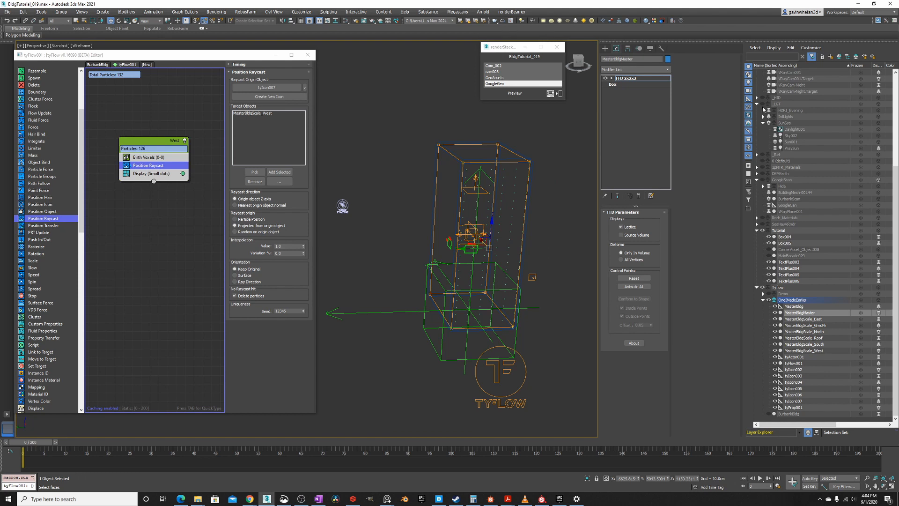
Select the MainFacade window module among the facade assets laid out beside the building
click(757, 104)
click(757, 92)
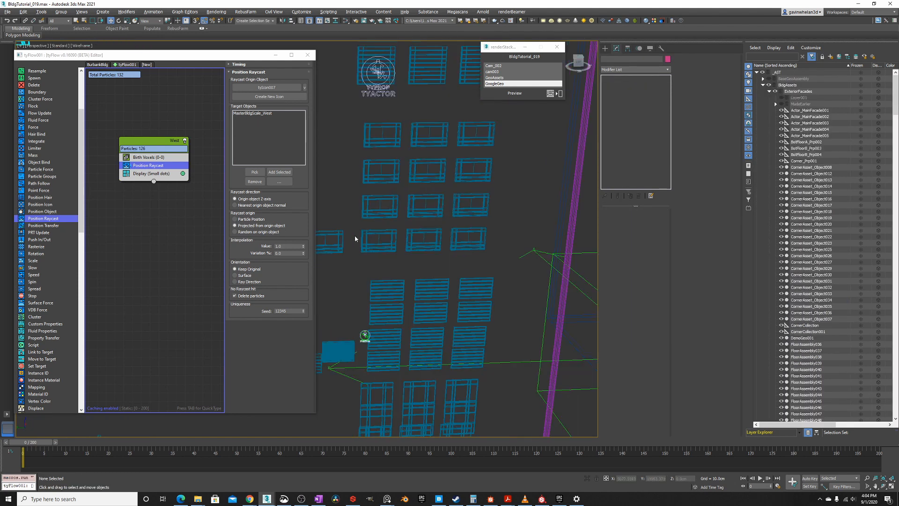
key(F3)
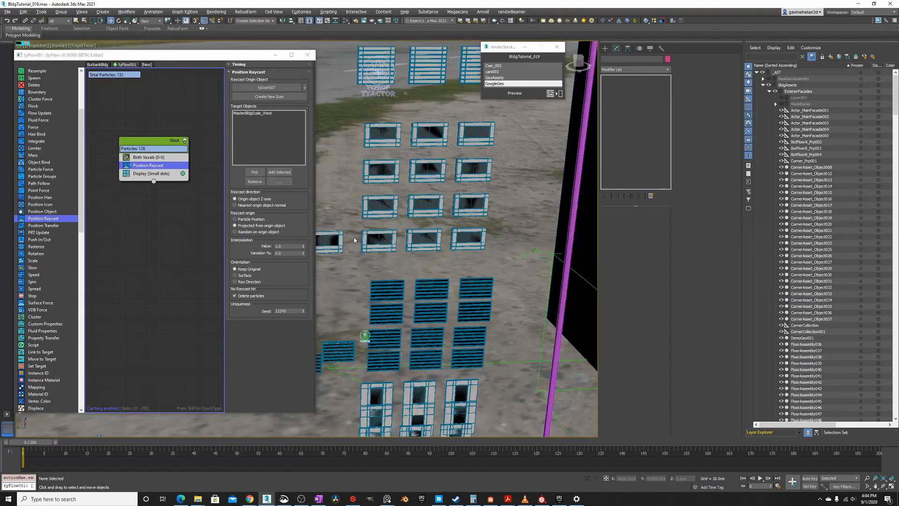
click(334, 240)
middle_drag(336, 242, 378, 234)
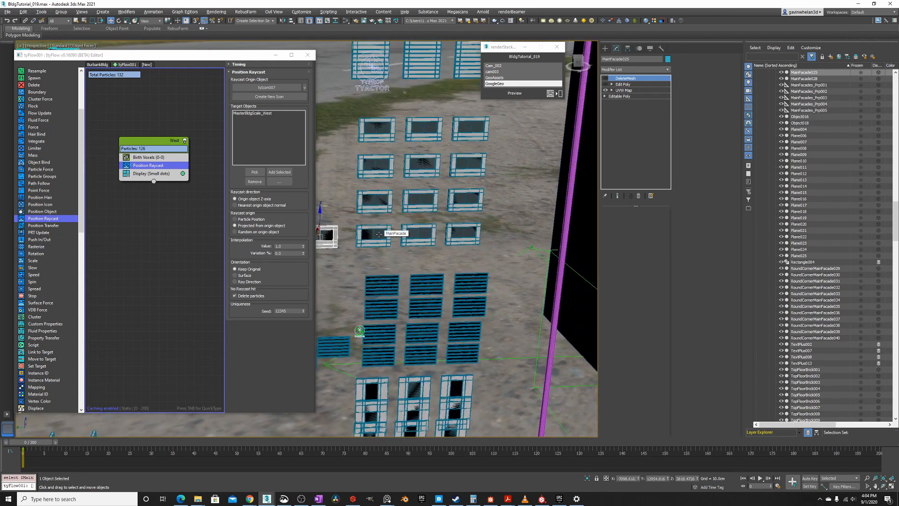
click(379, 237)
right_click(437, 200)
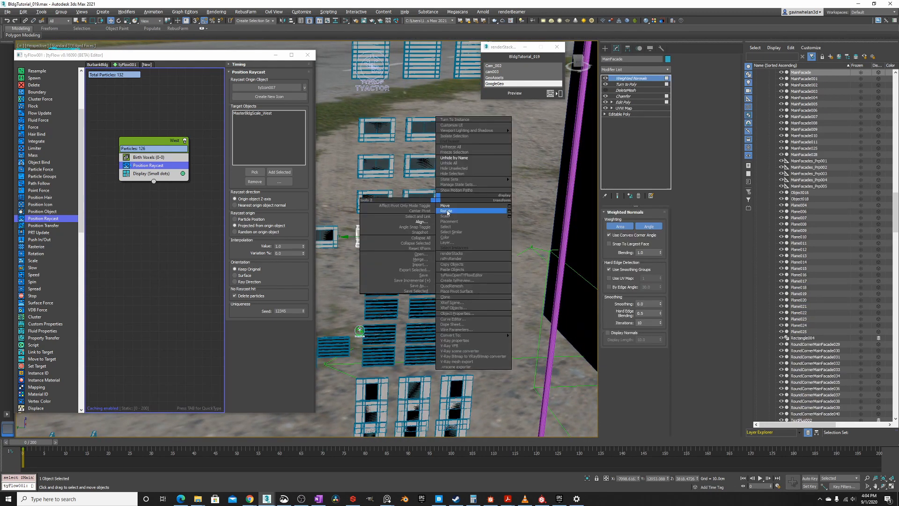
click(445, 207)
middle_drag(487, 205, 295, 205)
scroll(364, 185, down, 2)
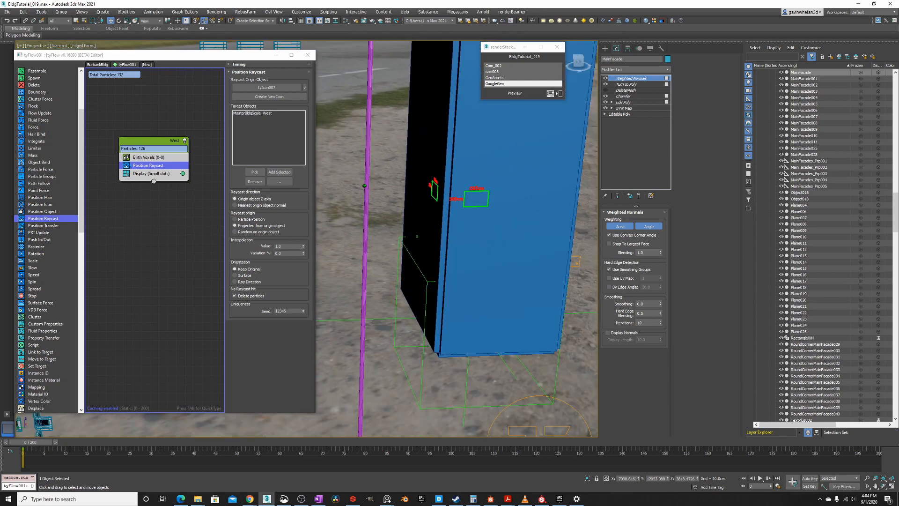
key(F3)
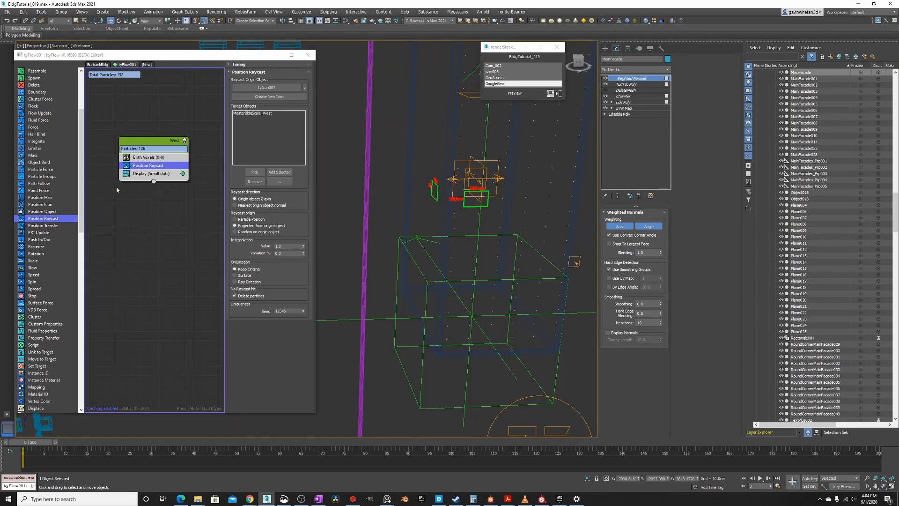
Add a Shape operator to the West event
click(135, 142)
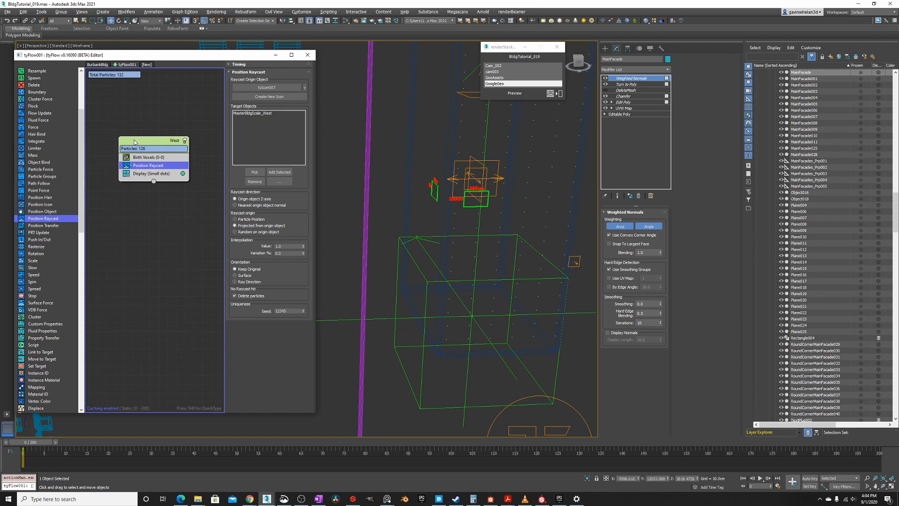
key(Tab)
text(sha)
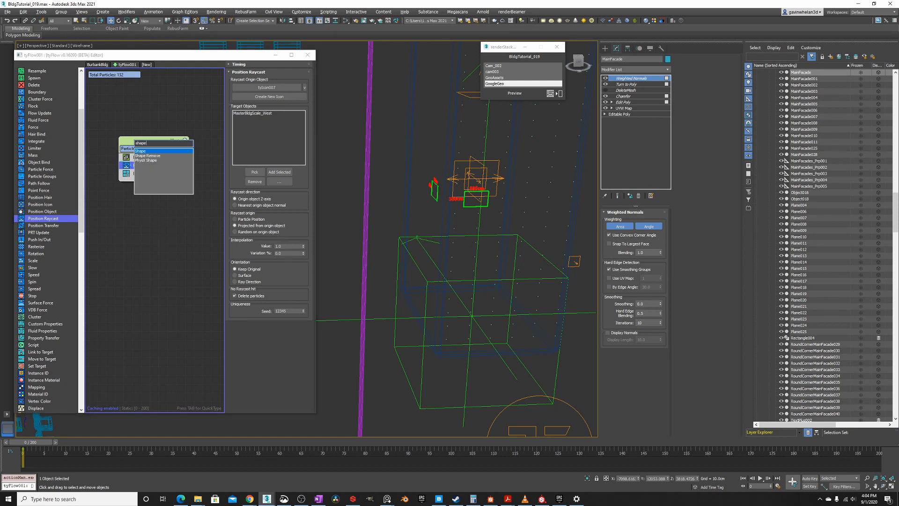
click(160, 146)
Add the selected MainFacade module to the Shape operator's shape list as a reference
middle_drag(373, 207, 468, 205)
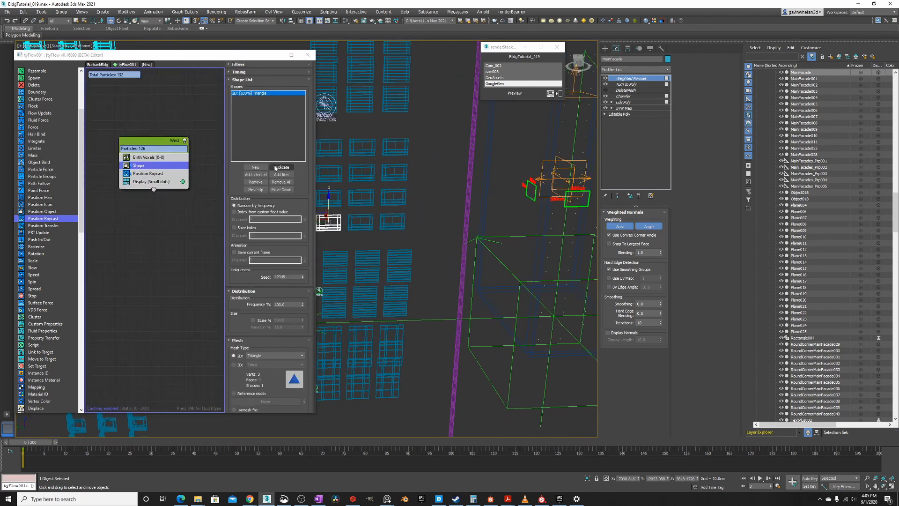
click(255, 174)
middle_drag(521, 211, 438, 211)
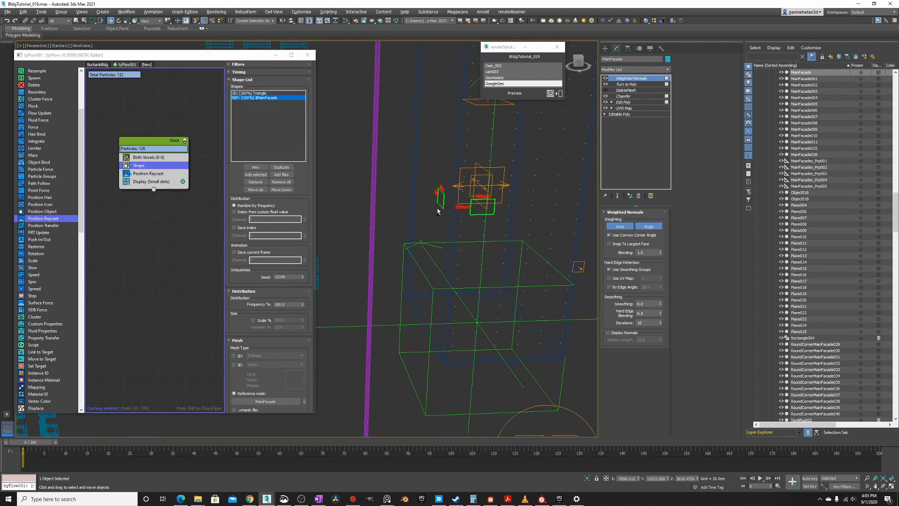
scroll(438, 209, down, 4)
scroll(437, 208, up, 4)
Set the West event's Display operator type to Geometry
click(178, 182)
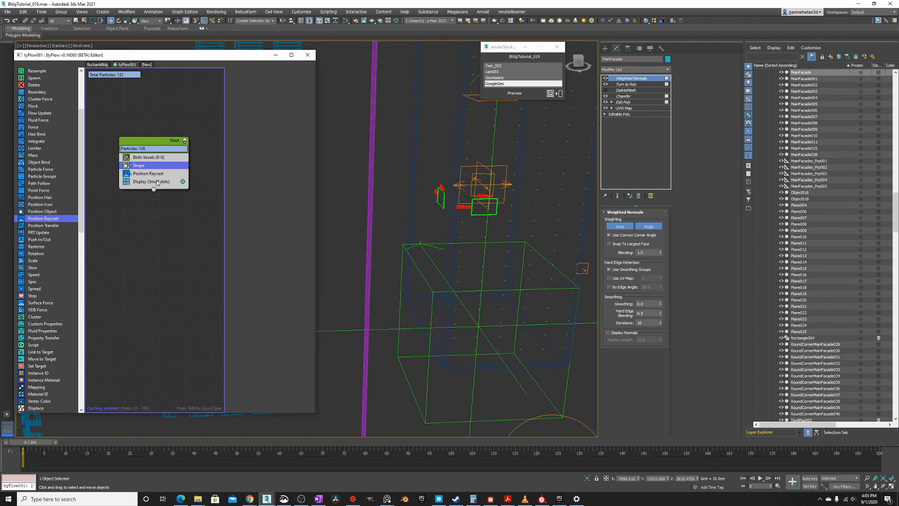
click(269, 79)
click(243, 112)
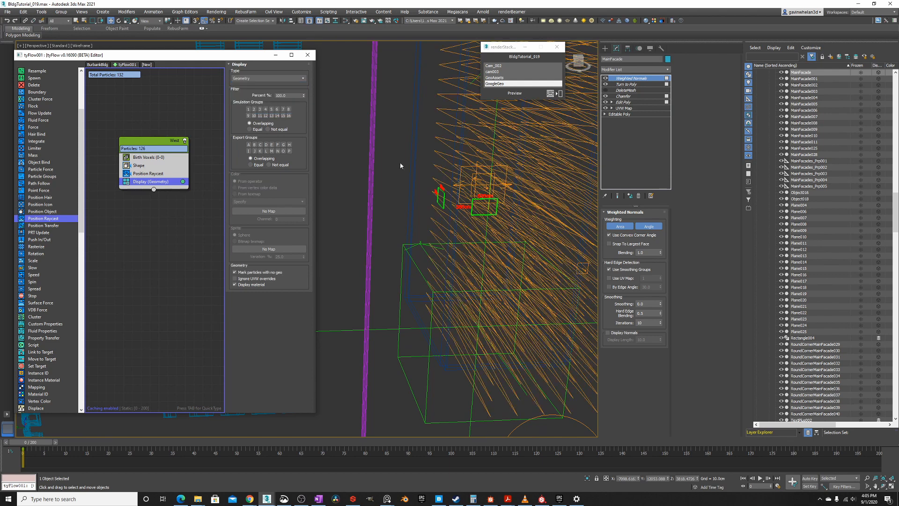
scroll(436, 190, up, 2)
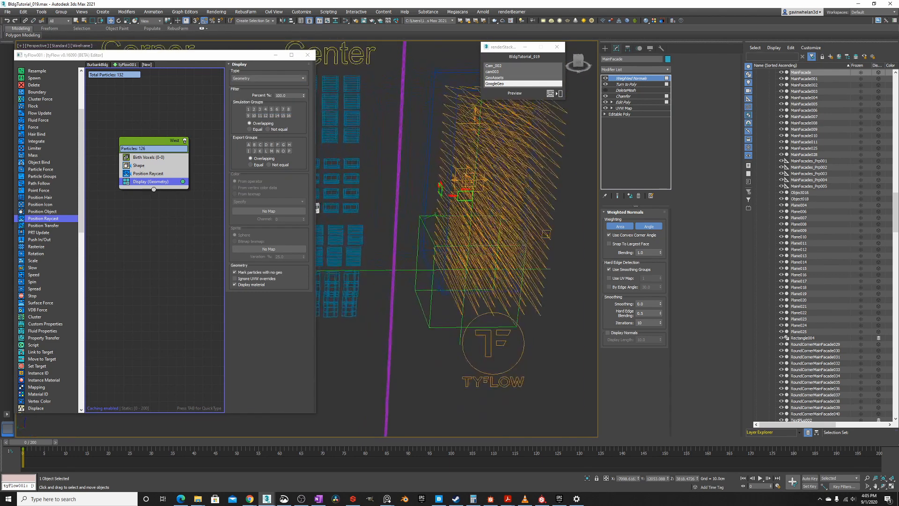
Remove the Triangle entry from the West event's Shape operator list and set the shape size variation to 0
click(146, 166)
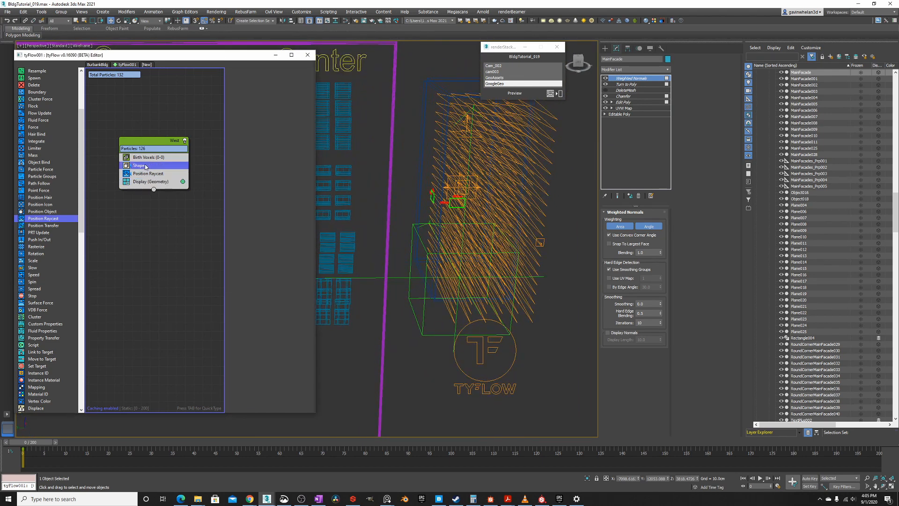
click(259, 93)
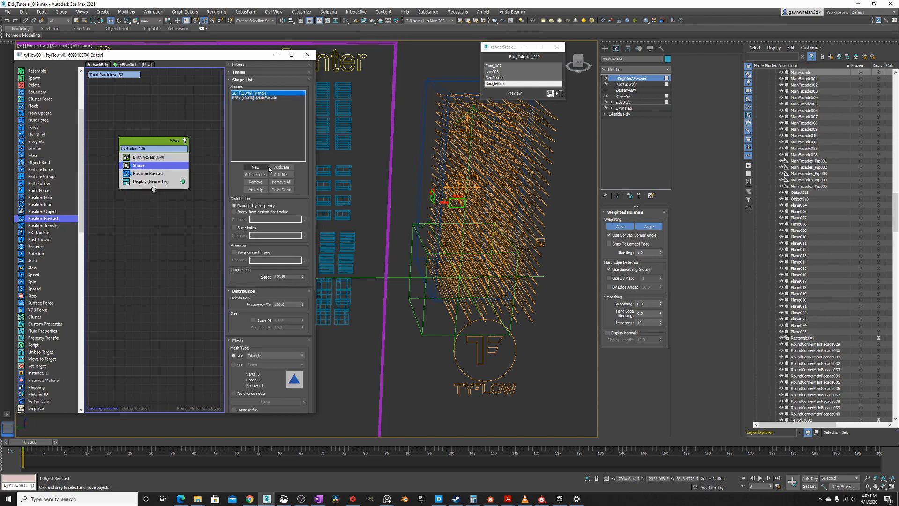
click(258, 182)
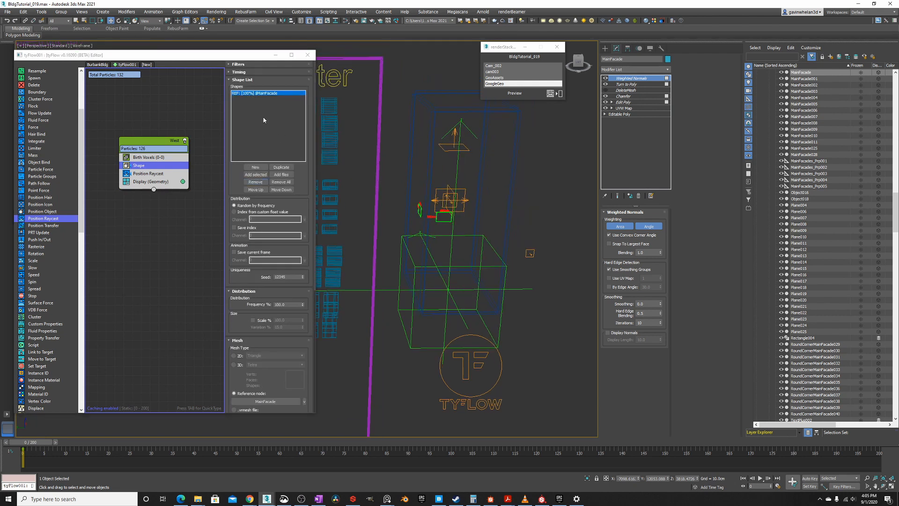
right_click(303, 327)
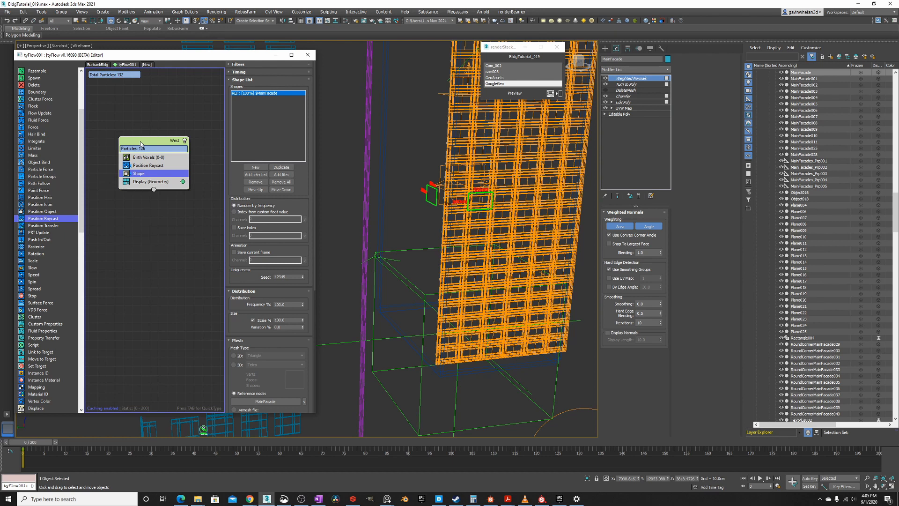
Add a Scale operator below the Shape operator in the West event
key(Tab)
text(SCALE)
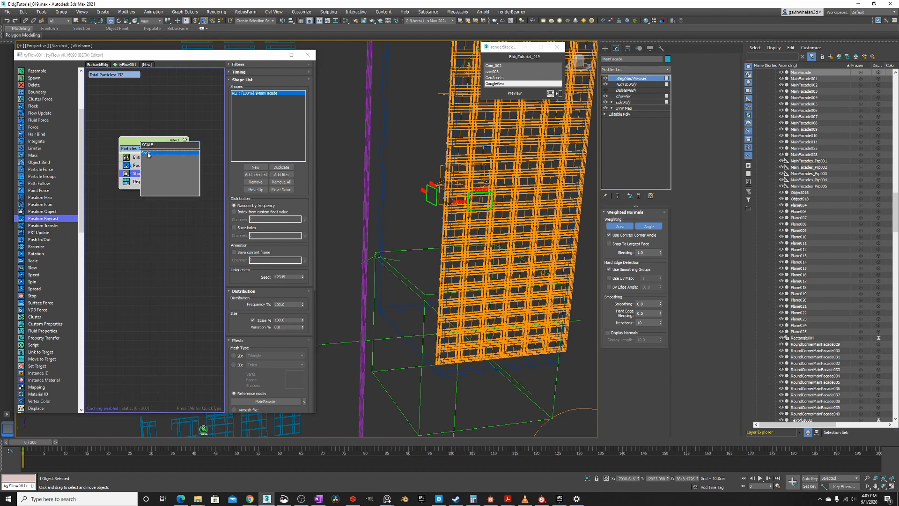
key(Return)
drag(153, 166, 139, 186)
click(235, 183)
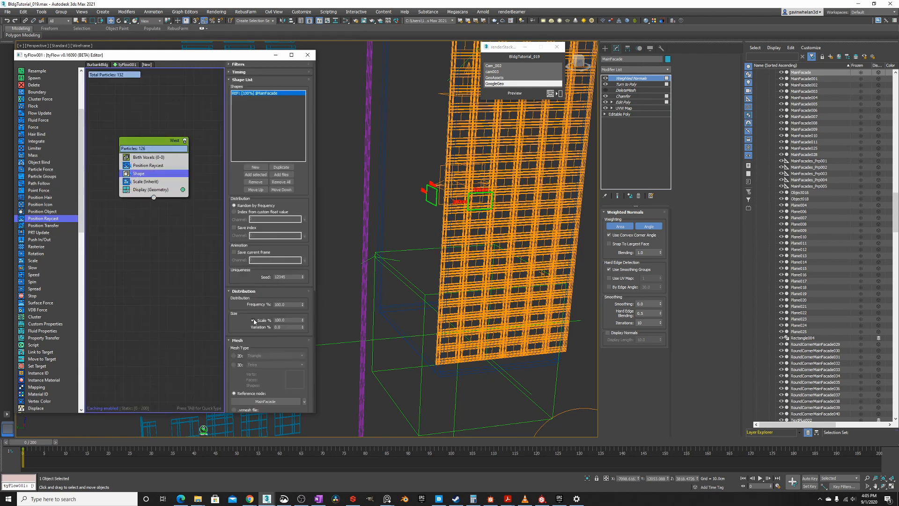
Turn off Scale % in the Shape operator and set the Scale operator's mode to Absolute
click(253, 320)
click(142, 181)
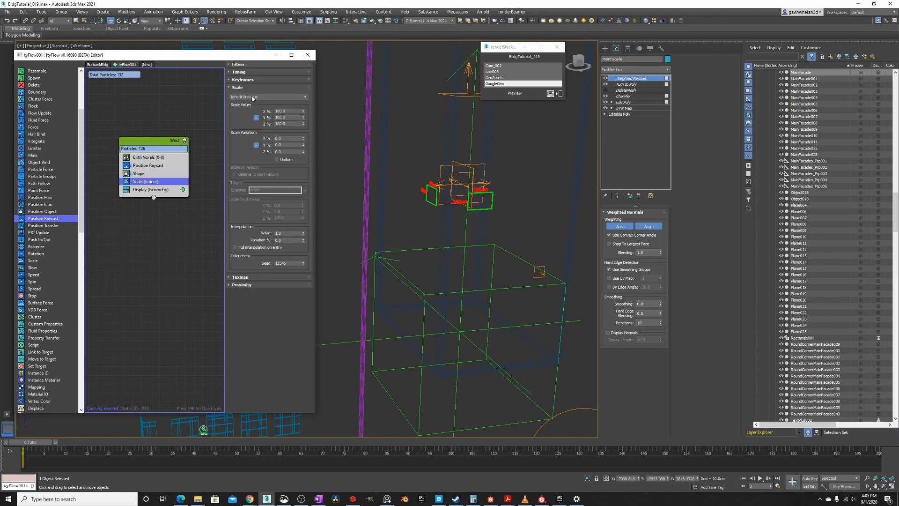
click(252, 97)
click(238, 103)
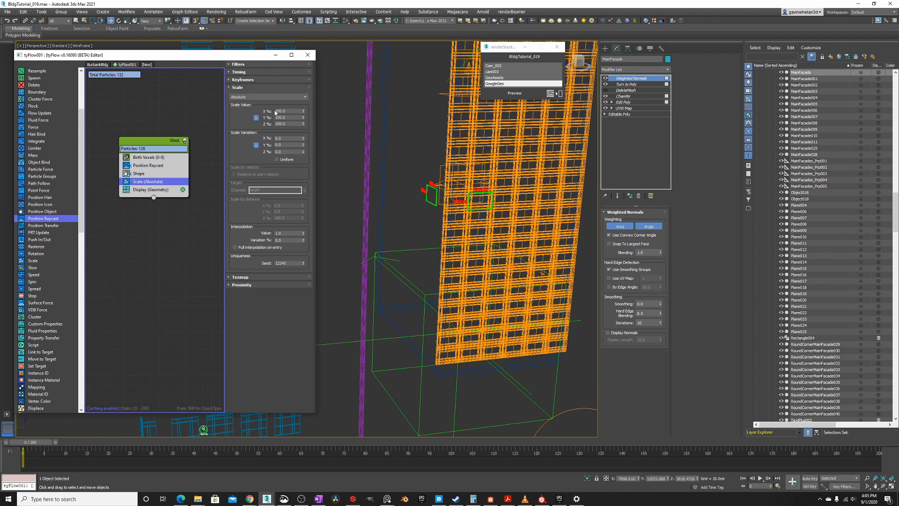
Examine the facade modules across the tower's west side, switching between shaded and wireframe display
alt+middle_drag(466, 189, 432, 223)
right_click(389, 209)
click(397, 211)
scroll(421, 199, up, 1)
right_click(440, 201)
click(448, 206)
key(F3)
key(F3)
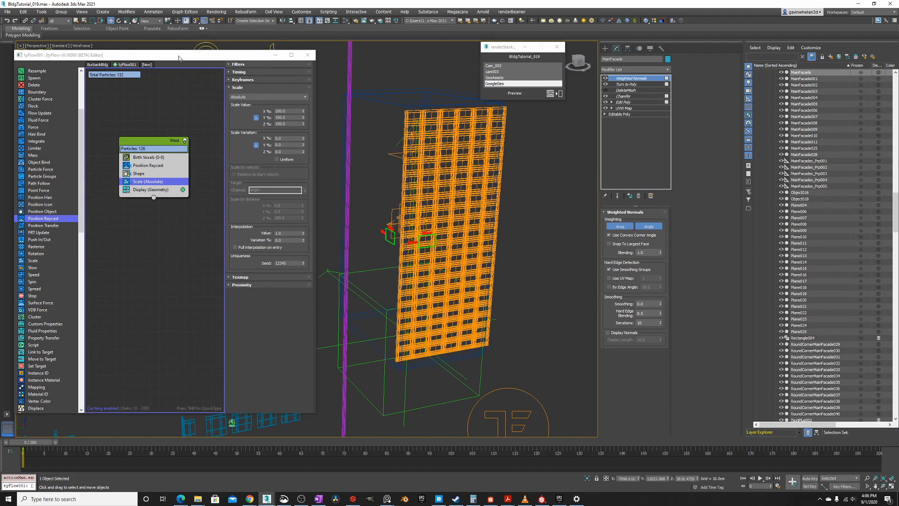
Add the other eleven MainFacade window modules to the Shape operator's reference list and switch the viewport to shaded display
drag(178, 55, 178, 83)
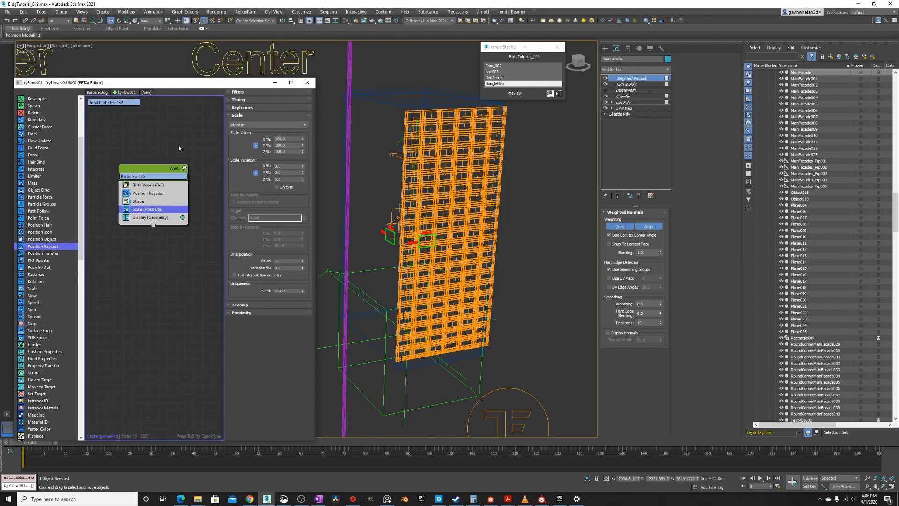
click(141, 202)
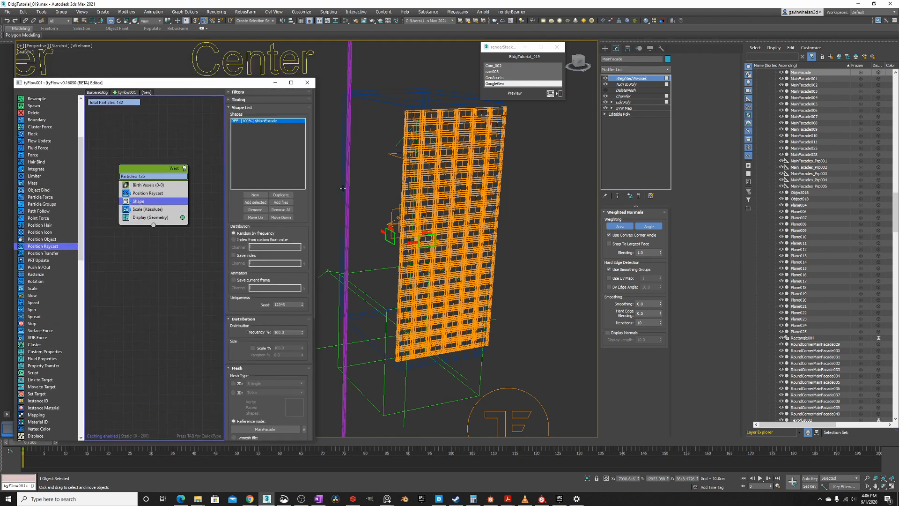
drag(183, 84, 578, 101)
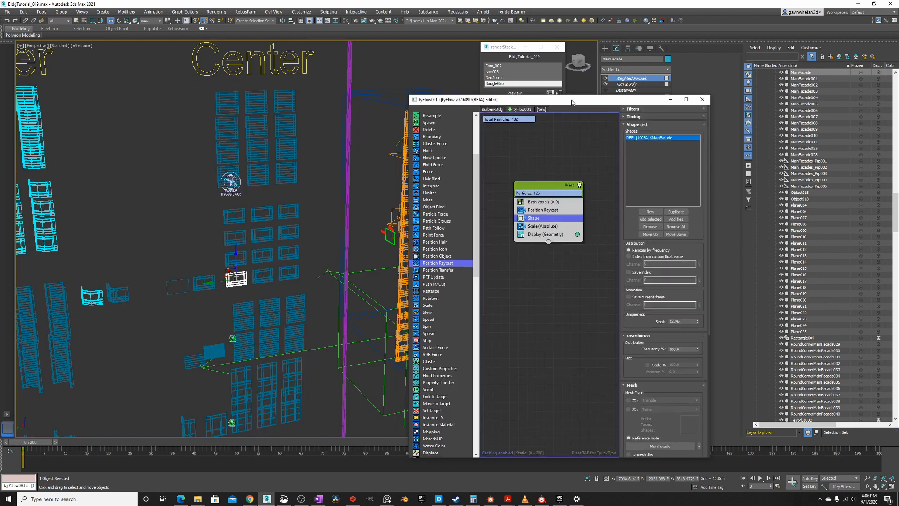
drag(305, 217, 234, 260)
ctrl+drag(302, 283, 258, 276)
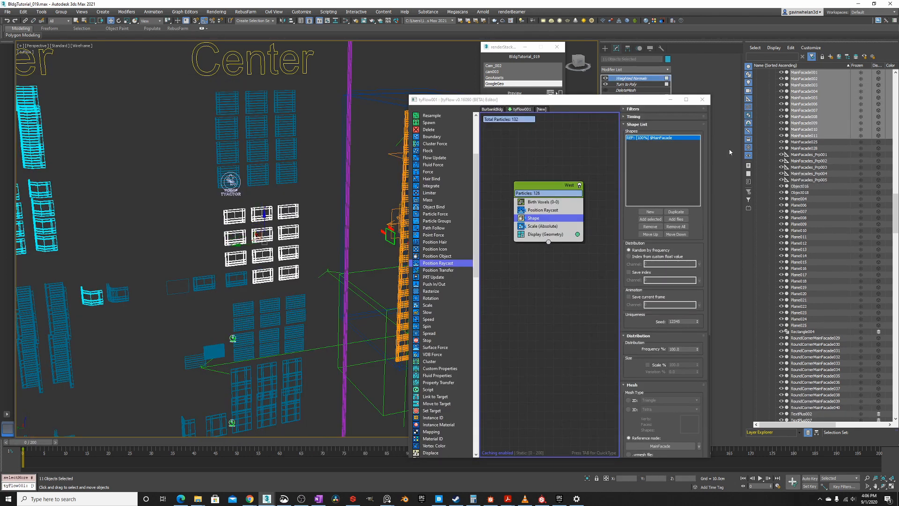
click(657, 222)
drag(515, 99, 166, 105)
scroll(452, 205, up, 10)
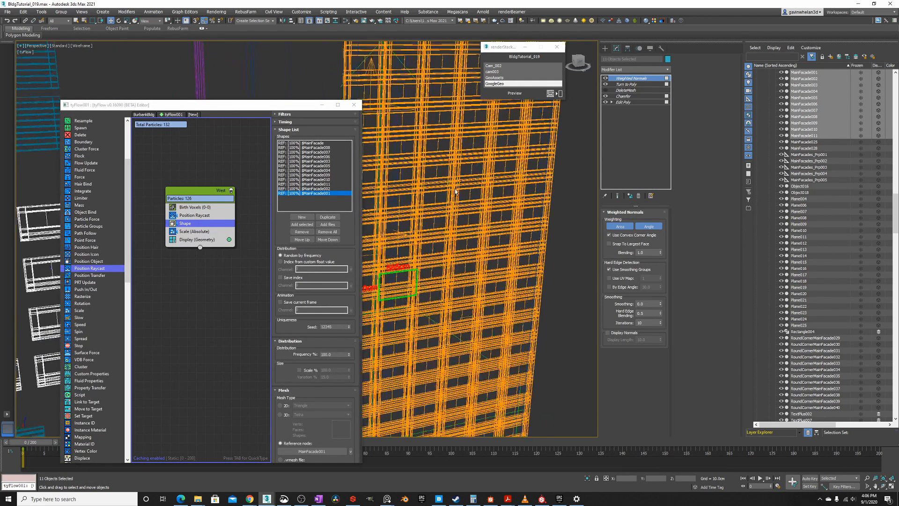
key(F3)
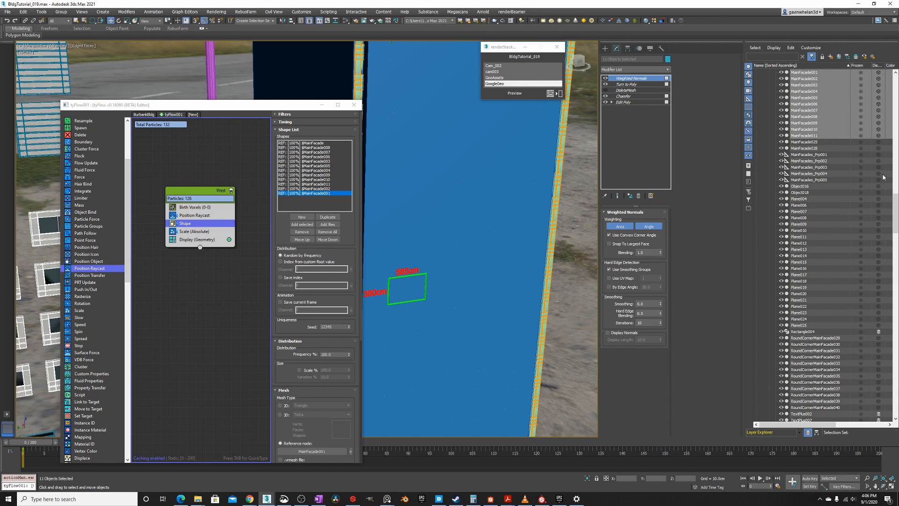
Move tyFlow001 out of the OneIMadeEarlier layer into the Tyflow layer, and hide the OneIMadeEarlier layer
drag(895, 201, 895, 389)
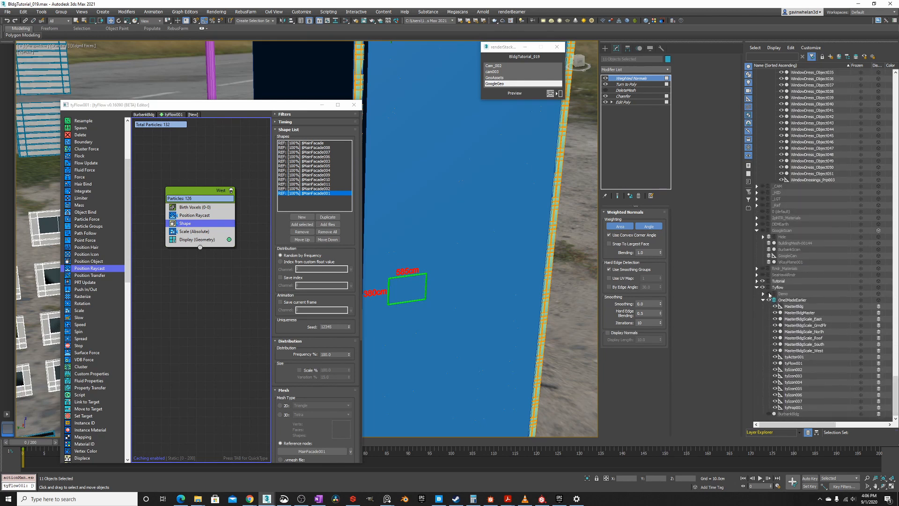
click(764, 300)
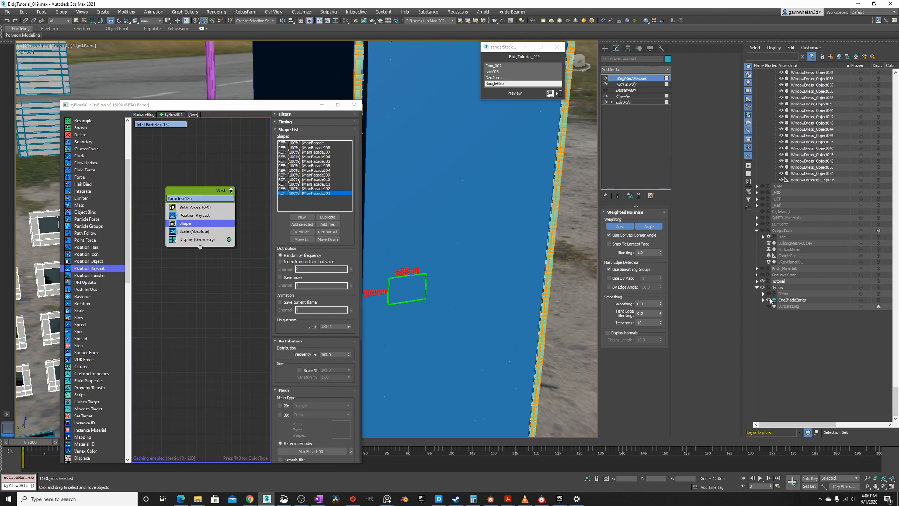
click(764, 299)
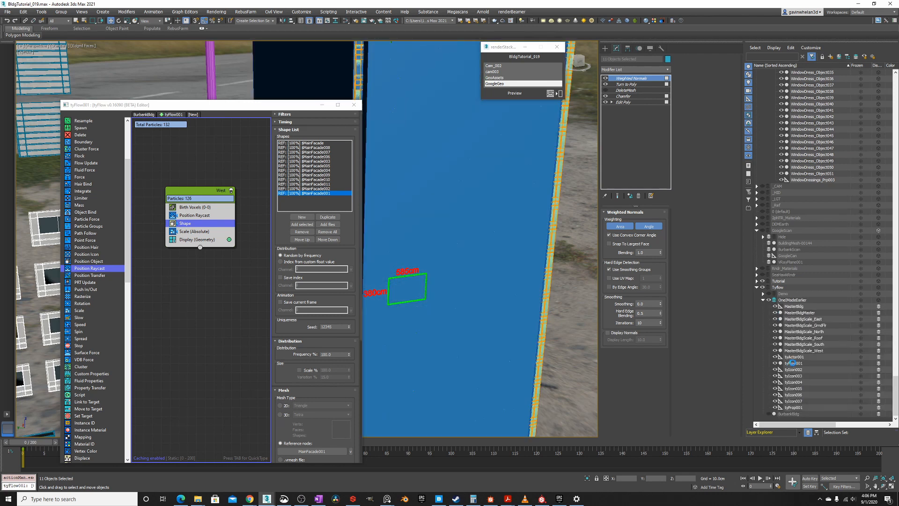
click(793, 363)
drag(793, 365, 780, 288)
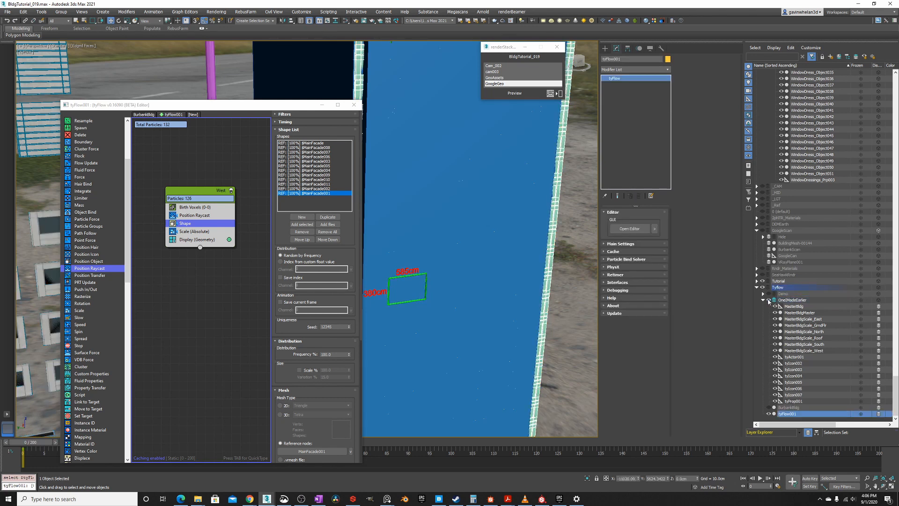
Disable the Shape operator in the West event and add an Actor operator above it
alt+middle_drag(463, 217, 438, 231)
drag(211, 101, 375, 99)
alt+middle_drag(145, 356, 159, 183)
mouse_move(329, 105)
mouse_down()
mouse_move(221, 129)
mouse_move(287, 102)
mouse_move(329, 121)
mouse_move(346, 113)
mouse_move(350, 130)
mouse_move(289, 125)
mouse_move(321, 114)
mouse_up()
scroll(112, 244, up, 2)
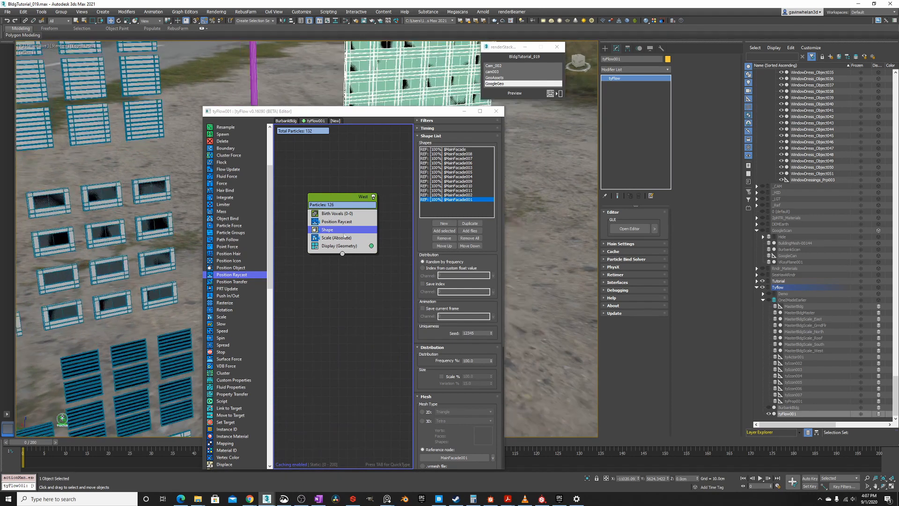
click(322, 199)
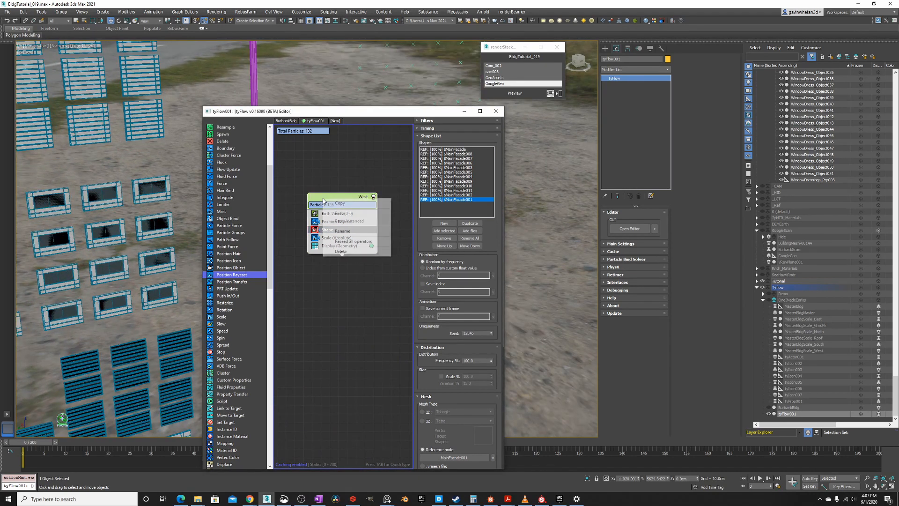
key(Tab)
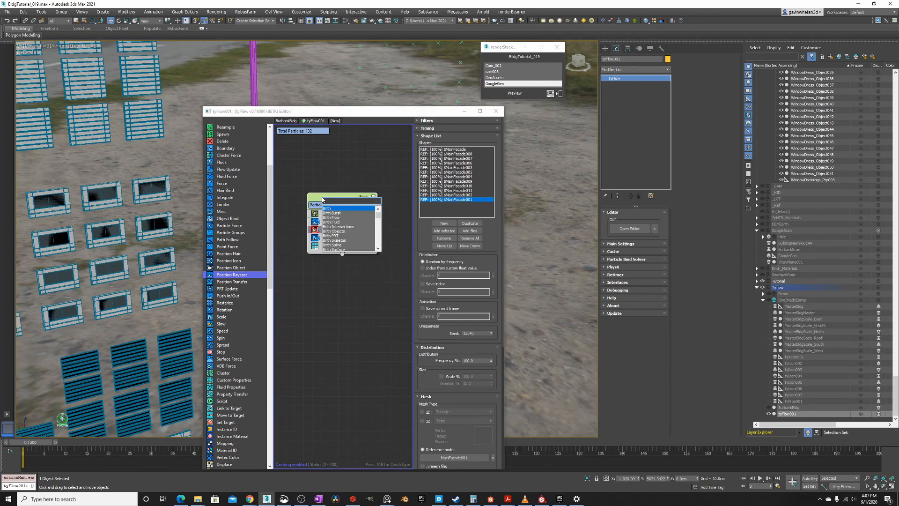
text(ACTO)
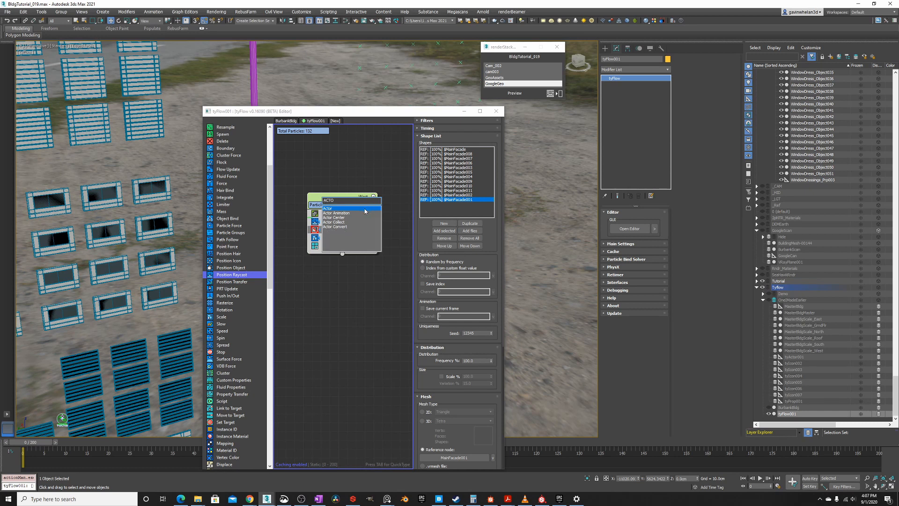
key(Return)
mouse_move(345, 219)
mouse_down()
mouse_move(361, 236)
mouse_move(347, 229)
mouse_up()
Show the tyFlow helper types among the objects available for creation
middle_drag(153, 216, 178, 198)
drag(288, 110, 382, 158)
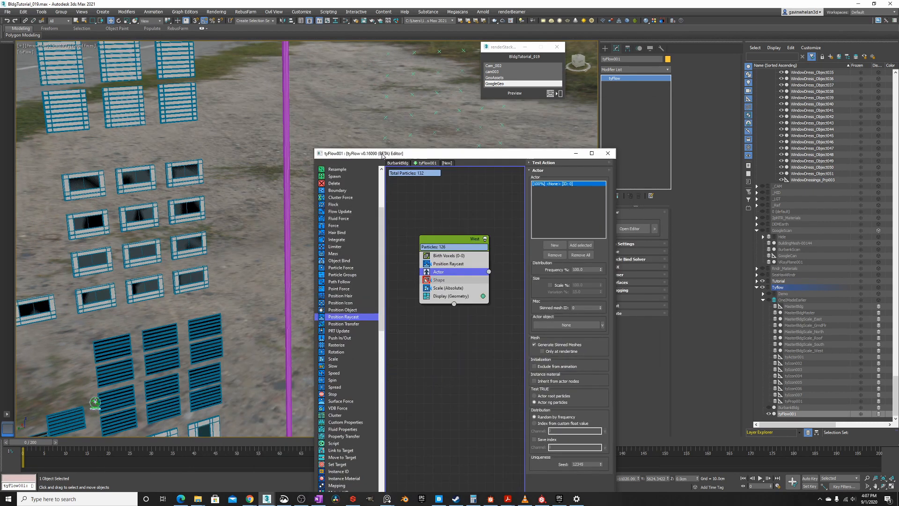
click(605, 48)
click(635, 58)
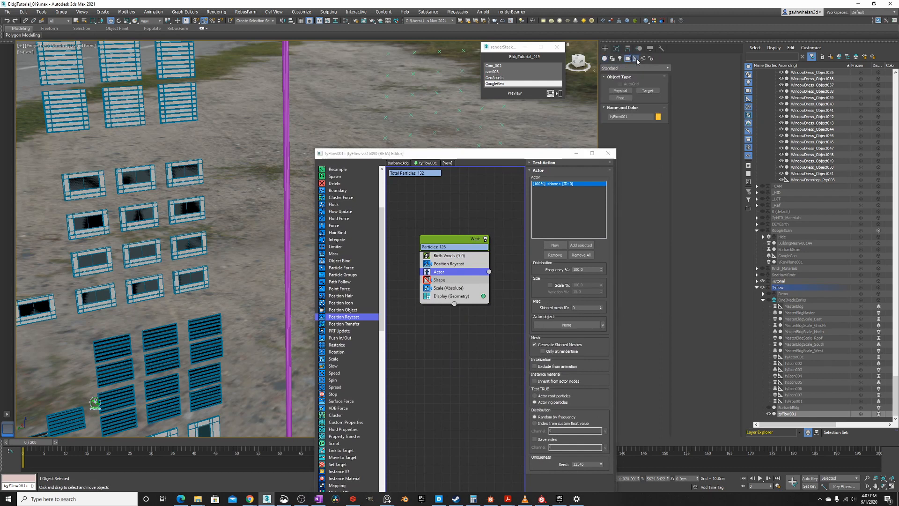
click(634, 67)
click(611, 133)
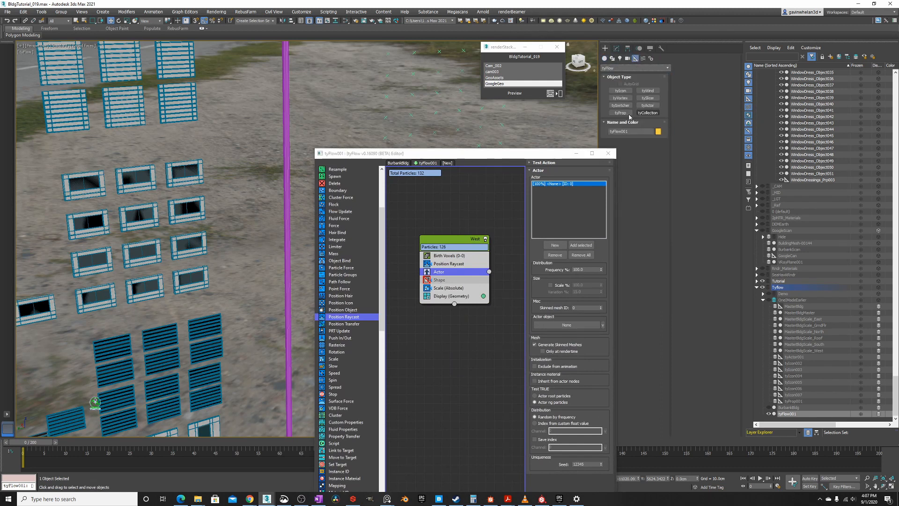
Try to place a tyActor helper among the facade modules laid out on the ground
click(651, 106)
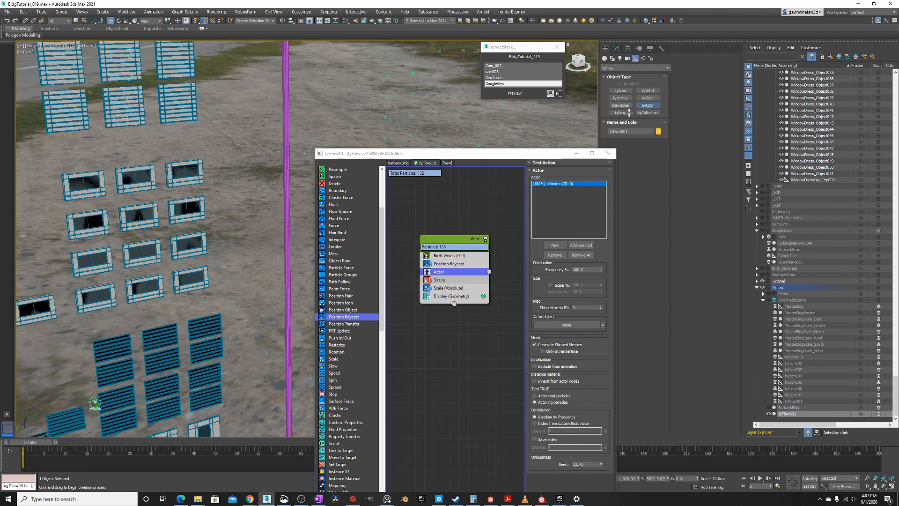
middle_drag(197, 308, 253, 244)
alt+middle_drag(187, 178, 201, 184)
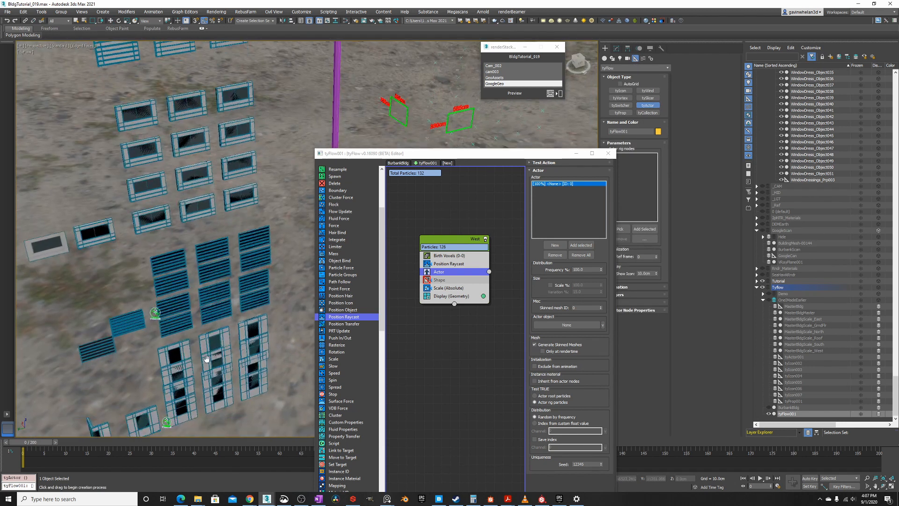
click(199, 381)
click(511, 227)
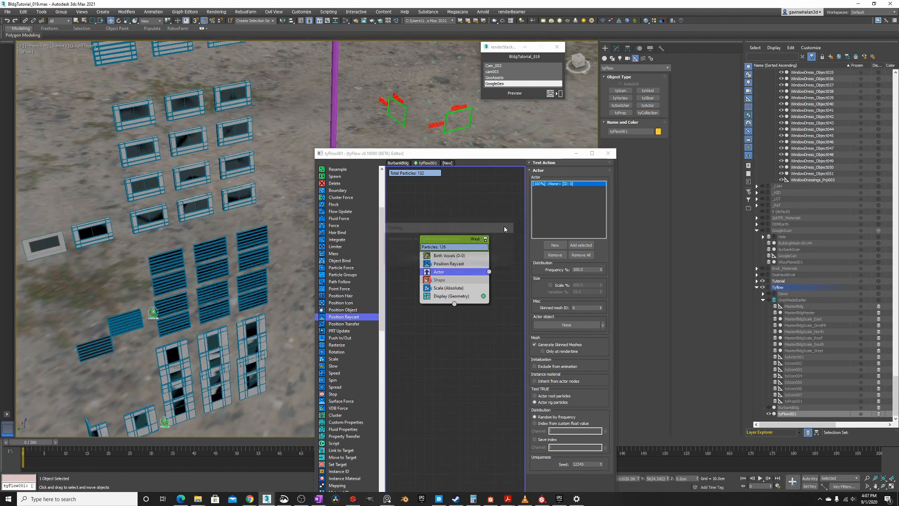
Make the Tyflow layer active and place a tyActor helper near the laid-out facade modules
drag(485, 156, 374, 145)
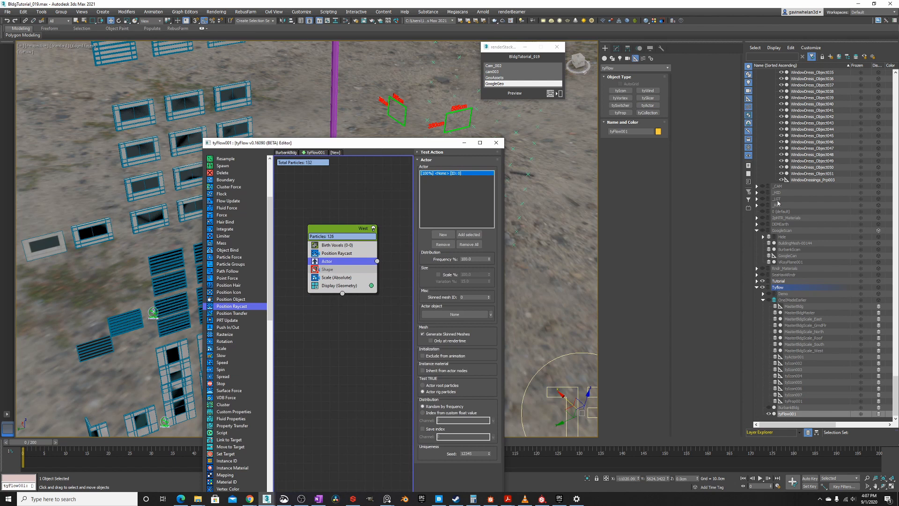
click(763, 300)
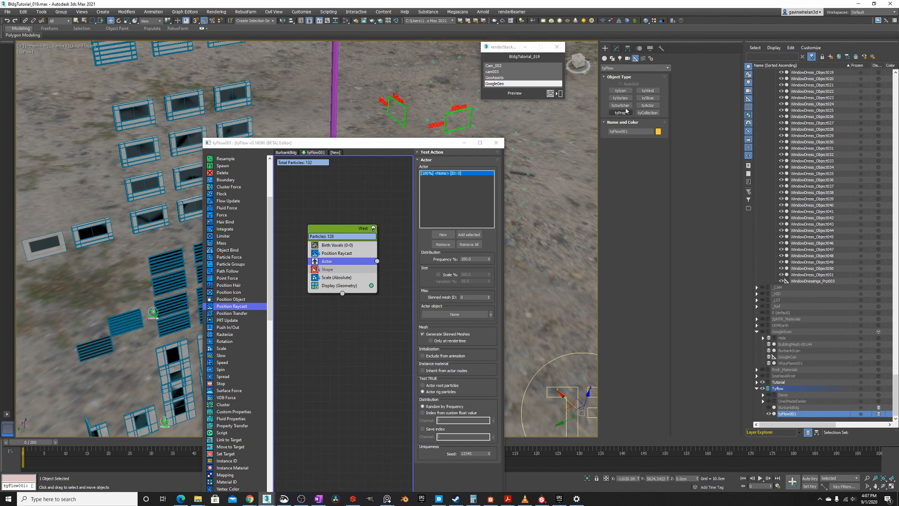
click(648, 105)
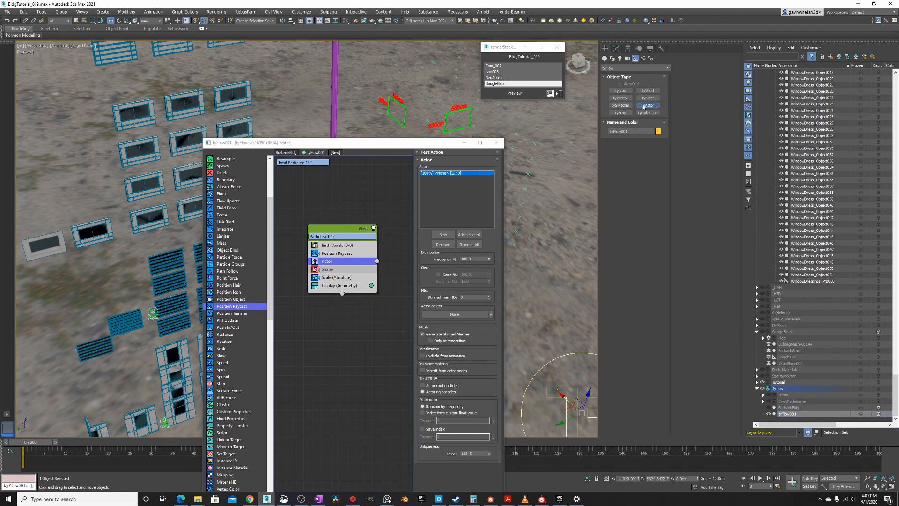
click(136, 356)
right_click(114, 285)
click(97, 306)
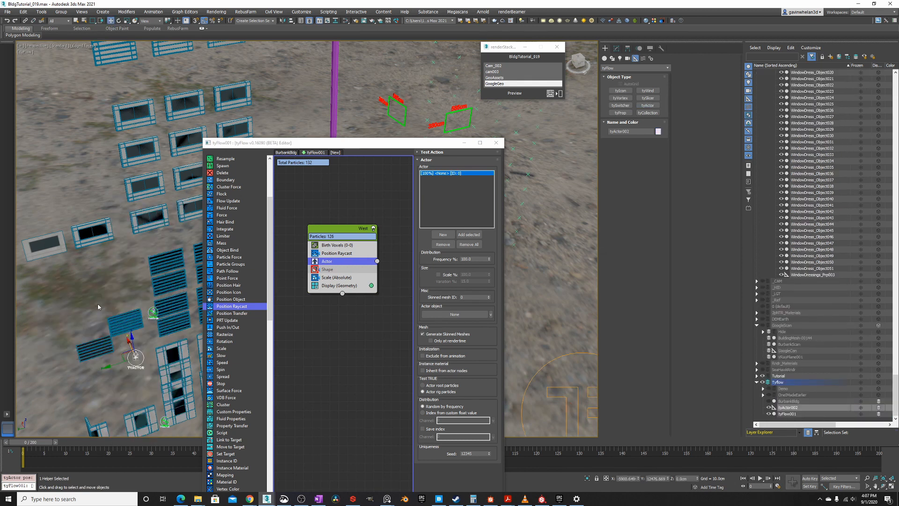
Align the tyActor helper to the MainFacade window module
key(alt+a)
click(149, 223)
click(451, 305)
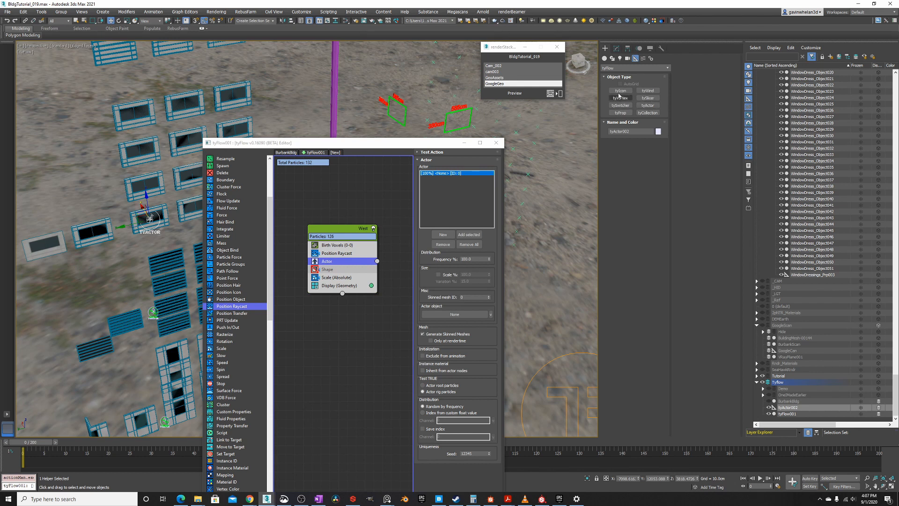
Place a tyProp helper on the ground beside the laid-out facade modules
click(620, 113)
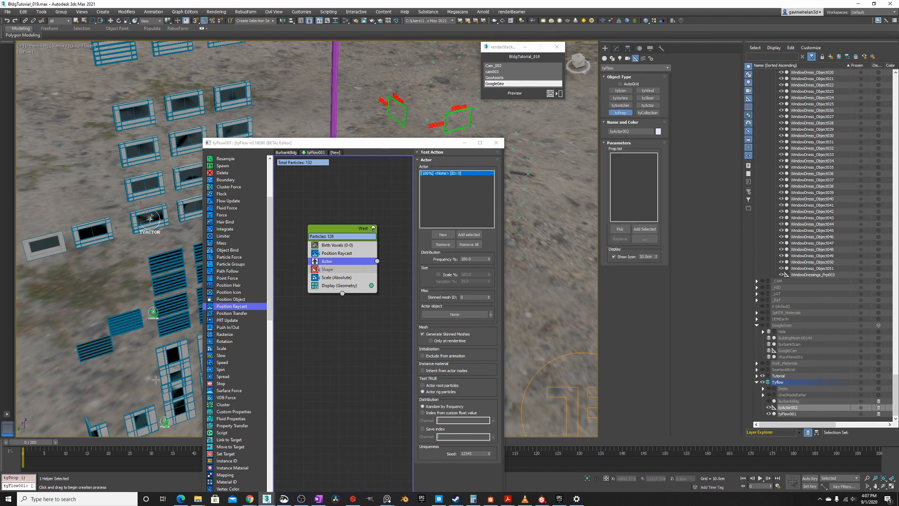
click(131, 374)
right_click(131, 373)
Align the tyProp helper to the tyActor helper in X, Y and Z position and orientation, pivot point to pivot point
right_click(132, 330)
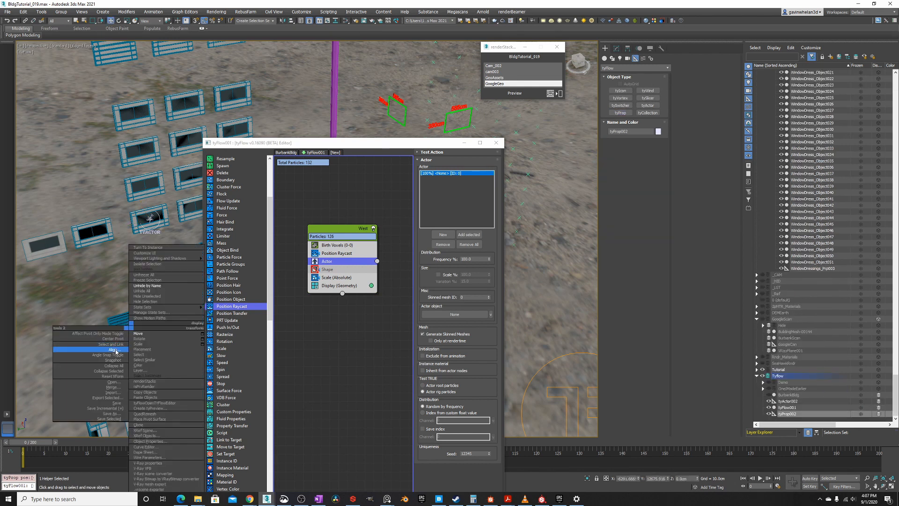
click(113, 351)
alt+middle_drag(149, 237, 162, 229)
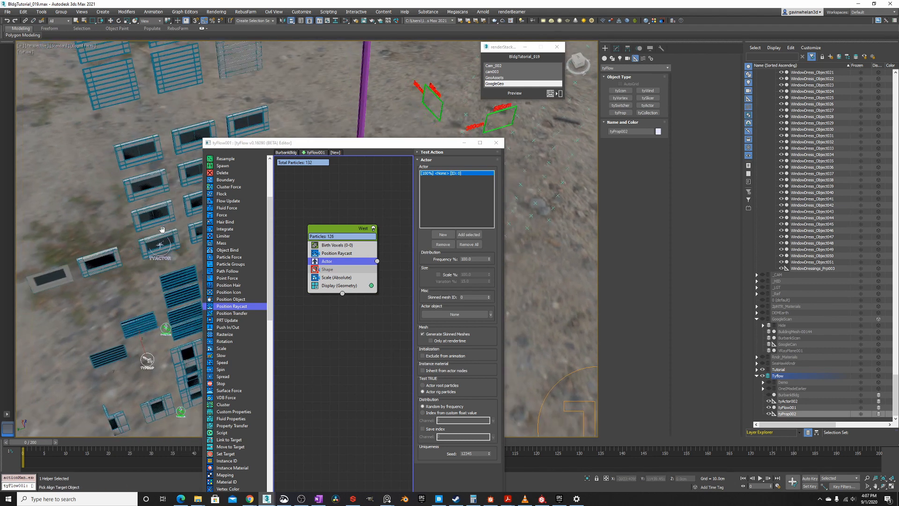
click(164, 260)
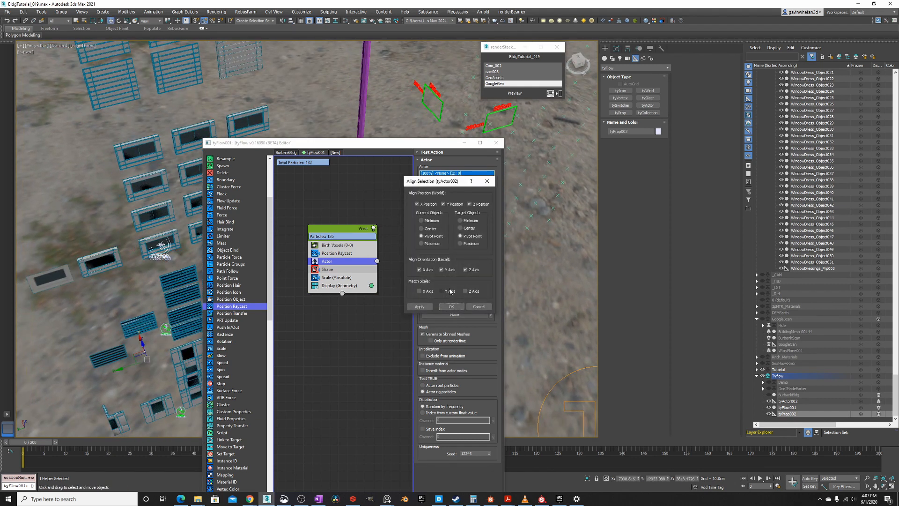
click(449, 306)
Show the tyProp helper's parameters and pin them so they stay displayed while other objects are selected
alt+middle_drag(154, 249, 139, 231)
right_click(156, 227)
click(164, 234)
scroll(143, 228, up, 3)
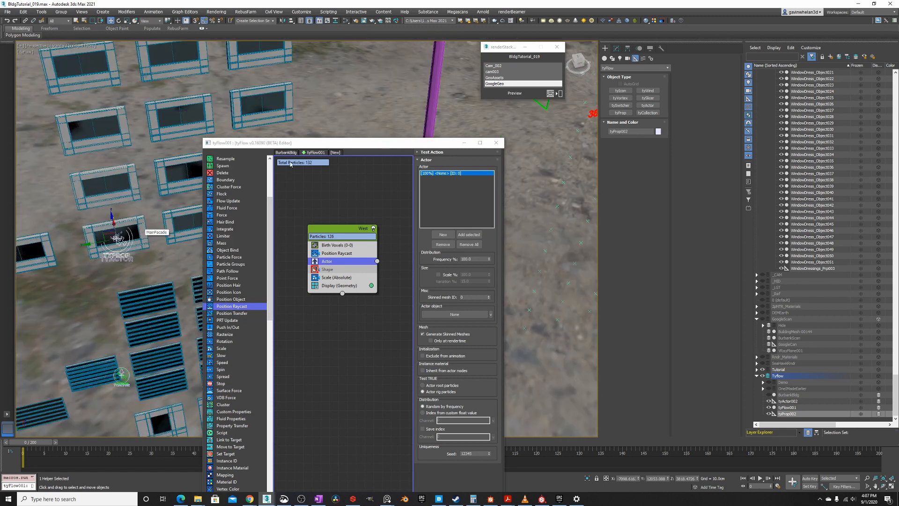
drag(295, 143, 437, 127)
click(118, 237)
scroll(118, 237, up, 4)
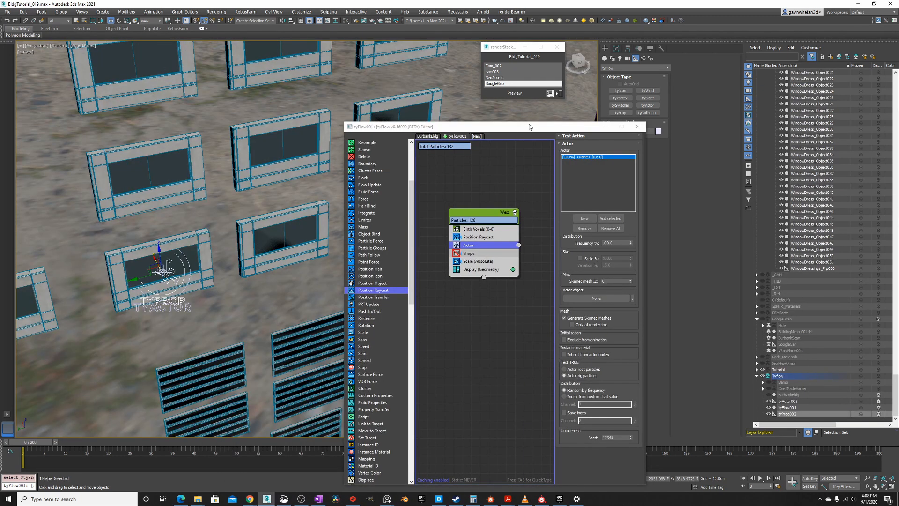
drag(523, 130, 377, 113)
click(616, 48)
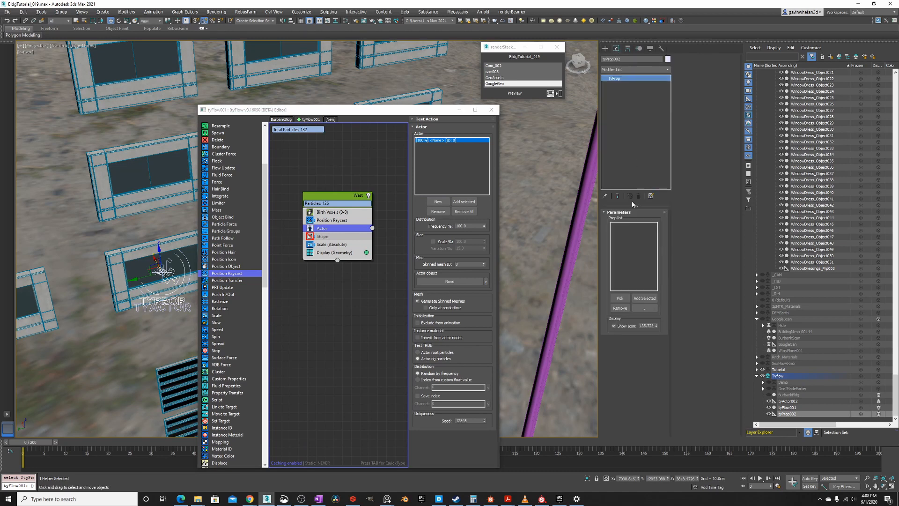
click(606, 198)
Select the grid of MainFacade window modules and add them all to the tyProp helper's prop list
drag(308, 113, 437, 141)
click(206, 236)
ctrl+click(271, 241)
drag(280, 284, 237, 46)
middle_drag(257, 45, 261, 155)
scroll(268, 150, down, 5)
ctrl+drag(194, 98, 320, 204)
drag(409, 140, 362, 138)
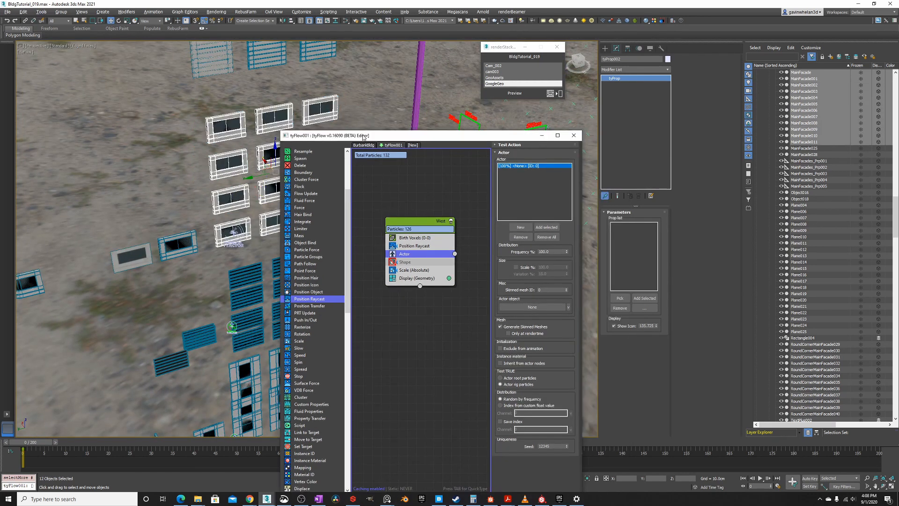
click(645, 299)
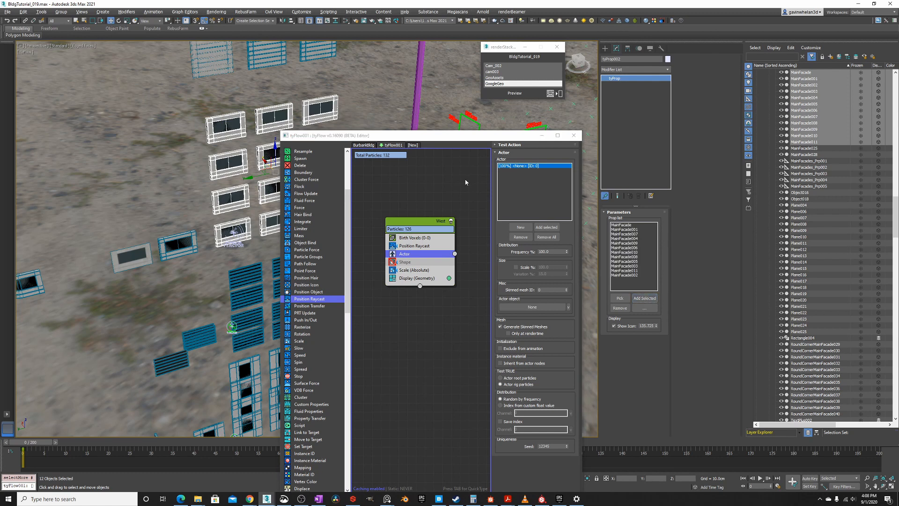
Rename the tyProp helper MainFacadeProp
drag(375, 135, 420, 131)
scroll(234, 233, up, 4)
scroll(236, 232, up, 3)
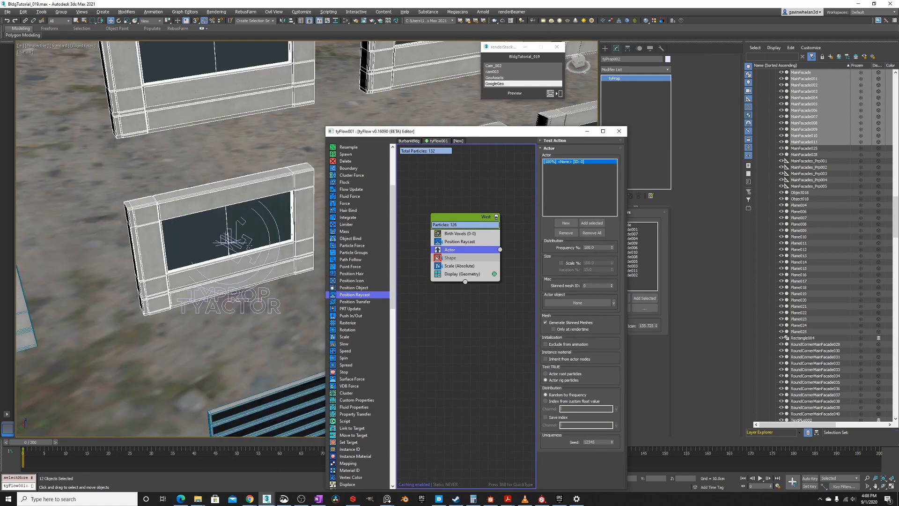
click(267, 229)
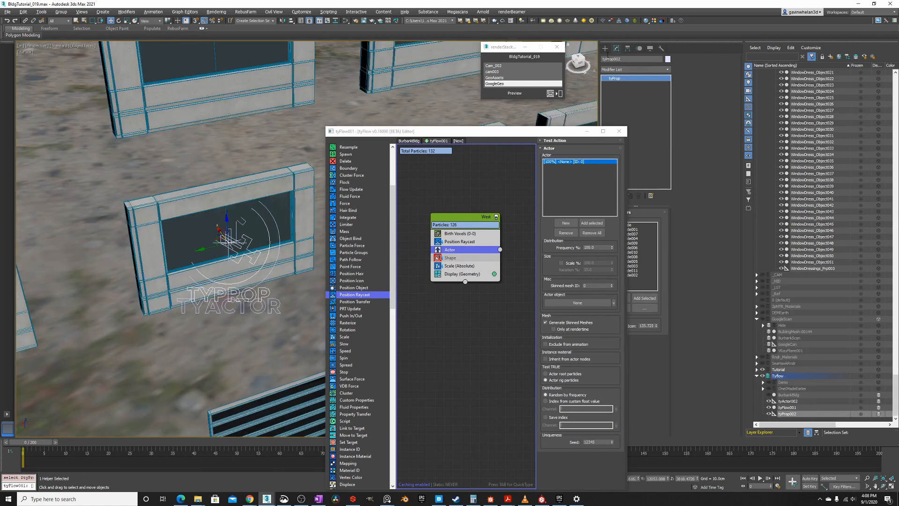
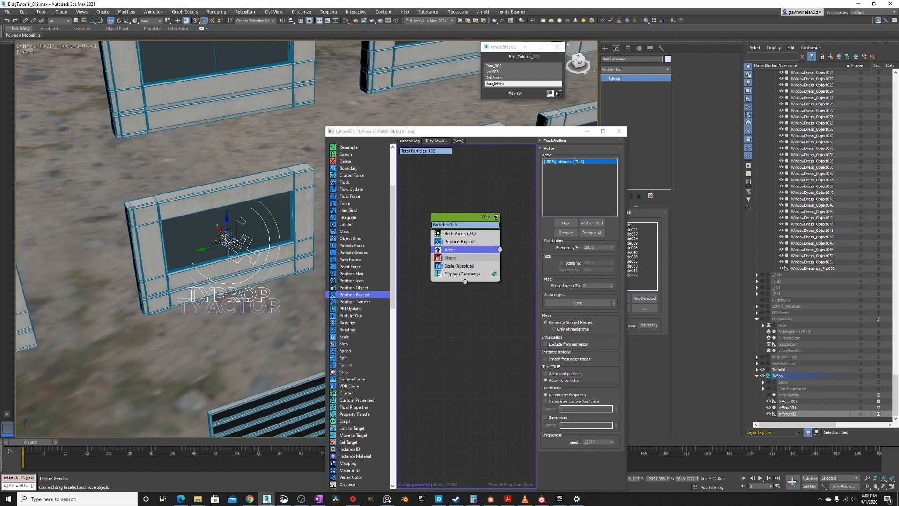
key(Return)
Unpin the prop's parameters and rename the tyActor helper on the window module MainFacadeActor
click(272, 277)
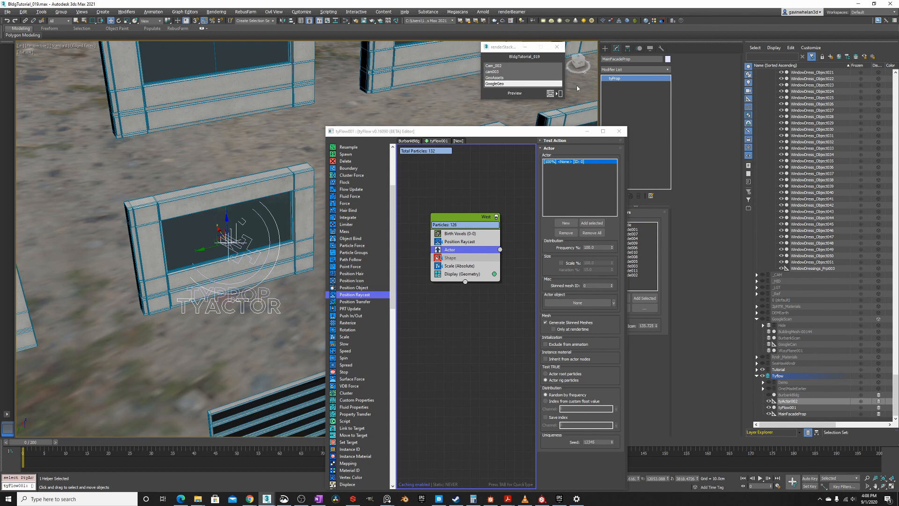
double_click(640, 58)
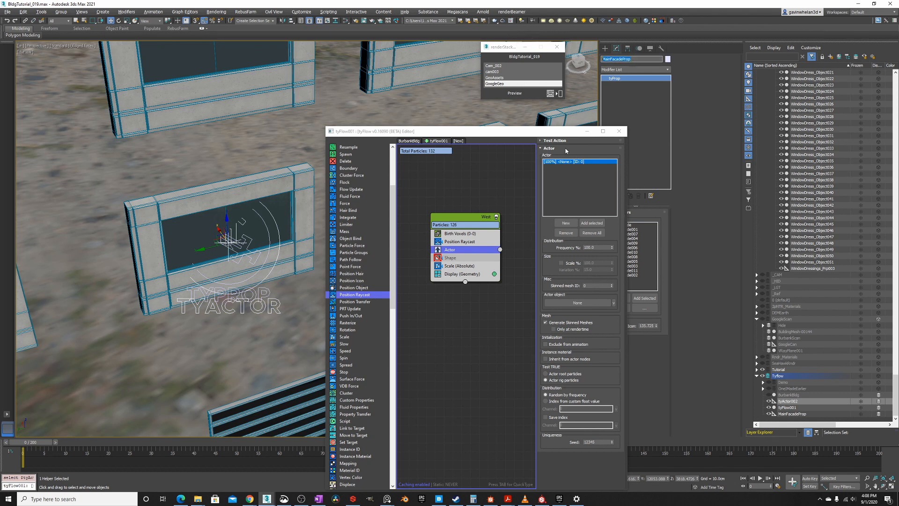
drag(566, 131, 507, 128)
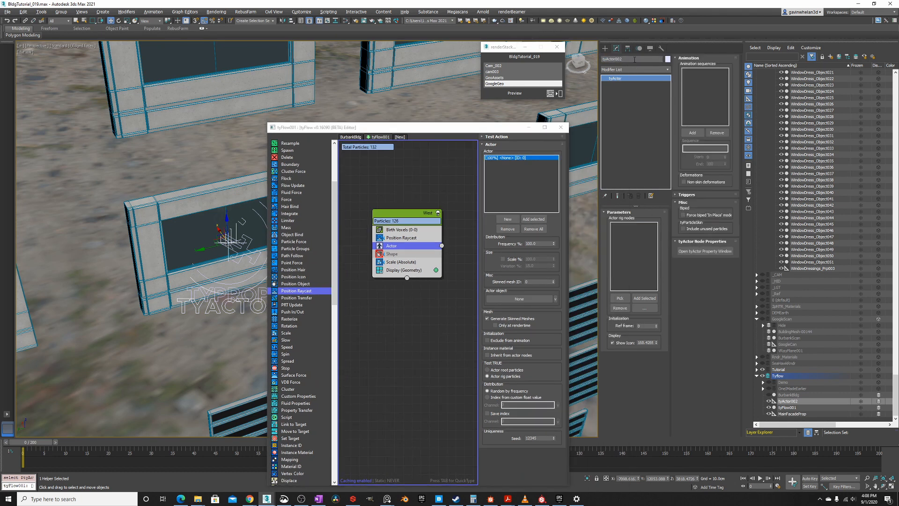
drag(635, 59, 539, 59)
text(MainFacade)
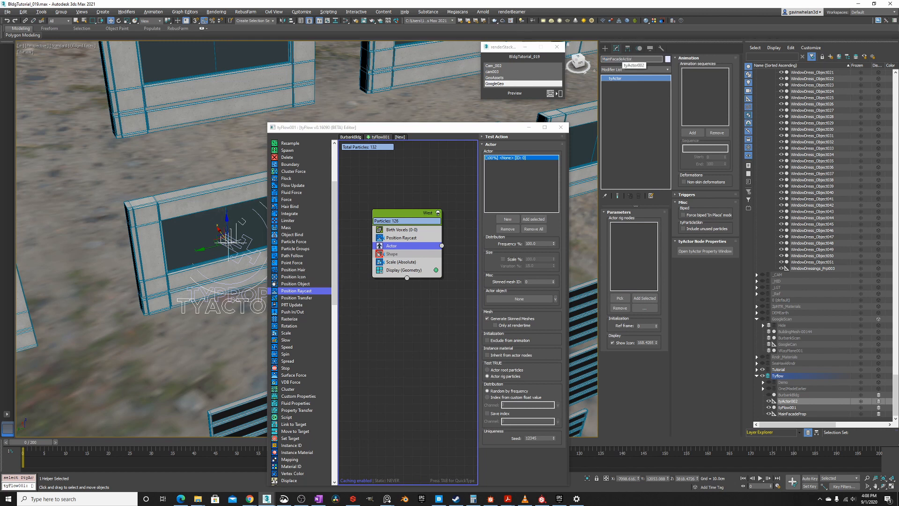
Assign MainFacadeProp as a rig node of MainFacadeActor
click(620, 298)
alt+middle_drag(212, 307, 232, 290)
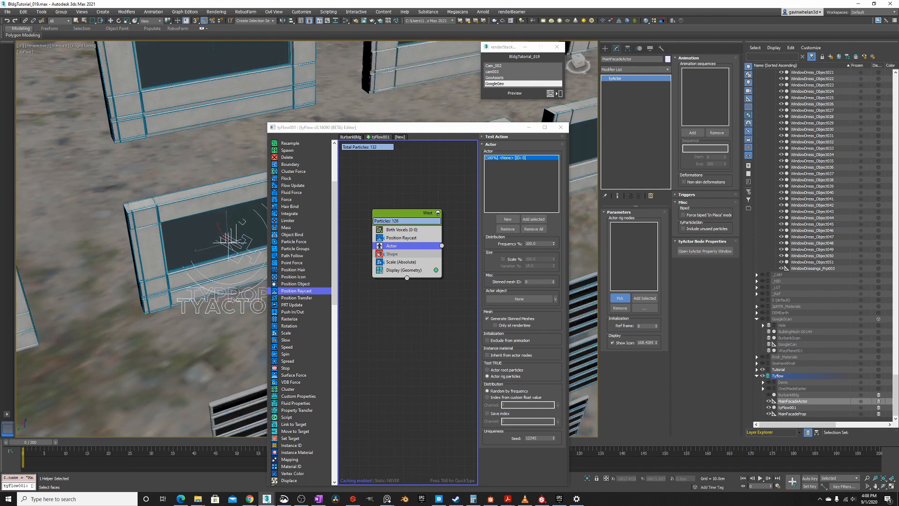
click(239, 290)
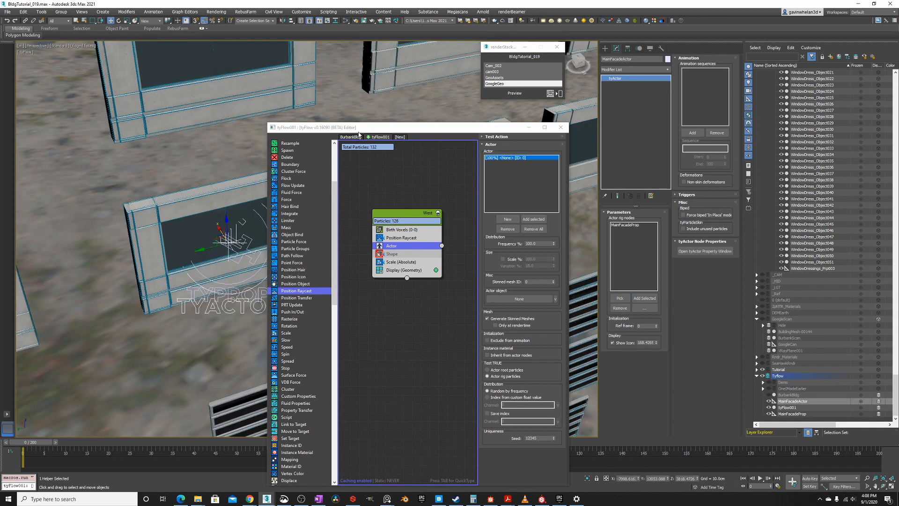
Replace the empty entry in the West event's Actor operator with the selected MainFacadeActor
drag(369, 128, 317, 120)
scroll(155, 172, down, 5)
middle_drag(156, 172, 109, 179)
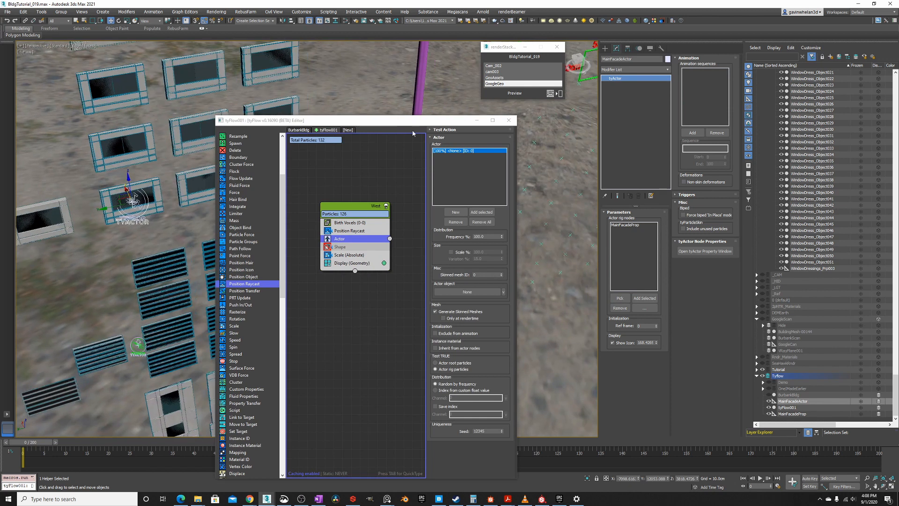
middle_drag(574, 190, 548, 192)
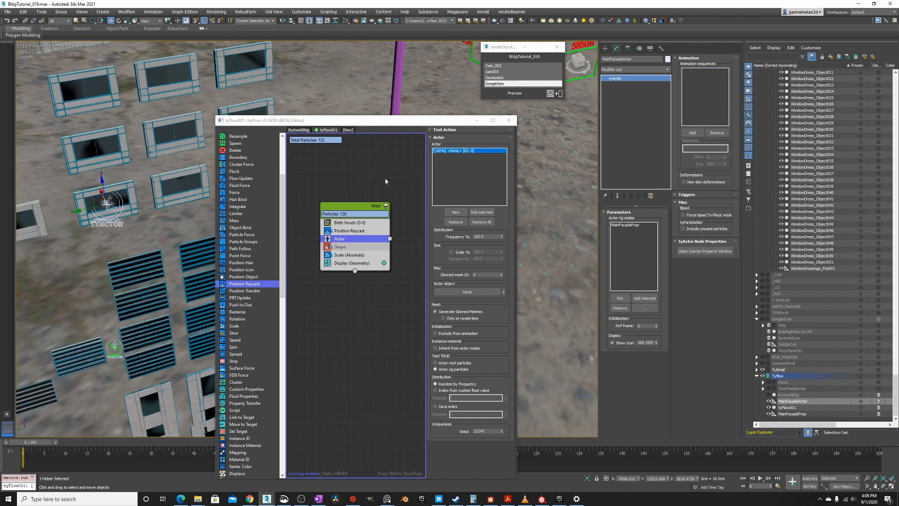
click(455, 222)
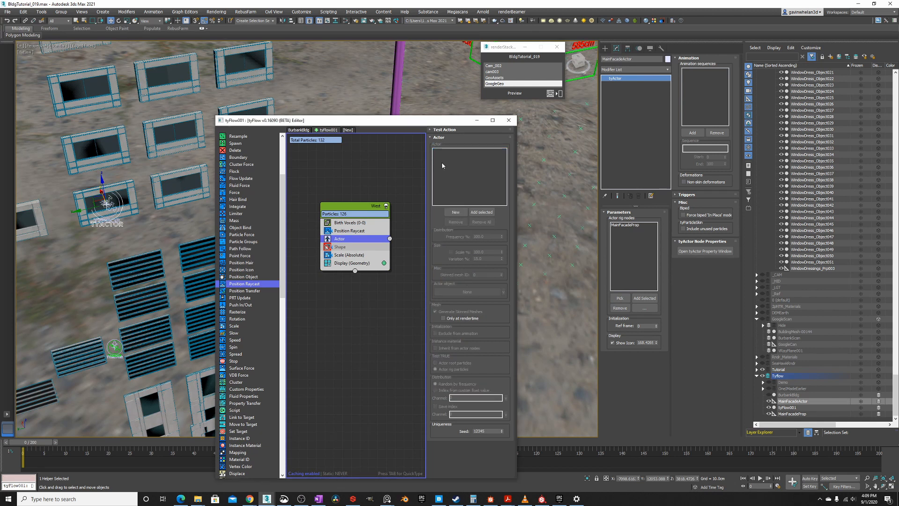
click(481, 213)
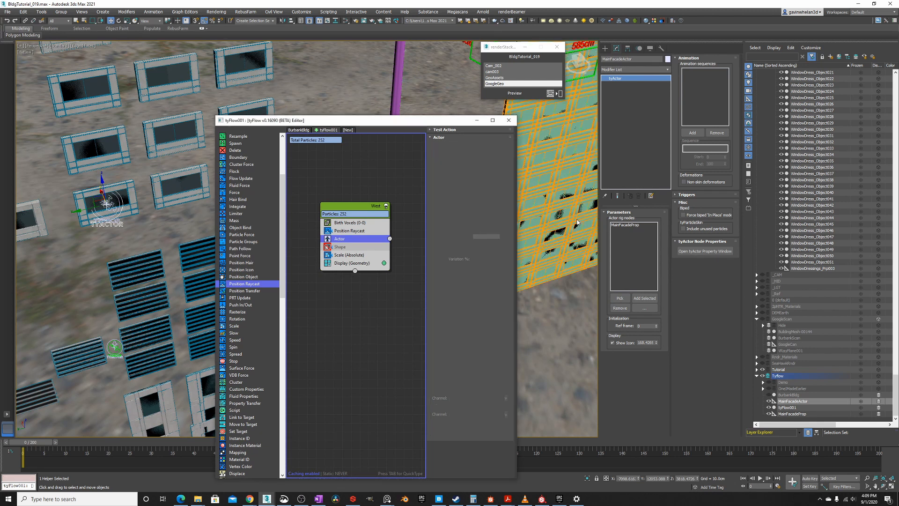
middle_drag(568, 180, 558, 199)
scroll(557, 200, down, 3)
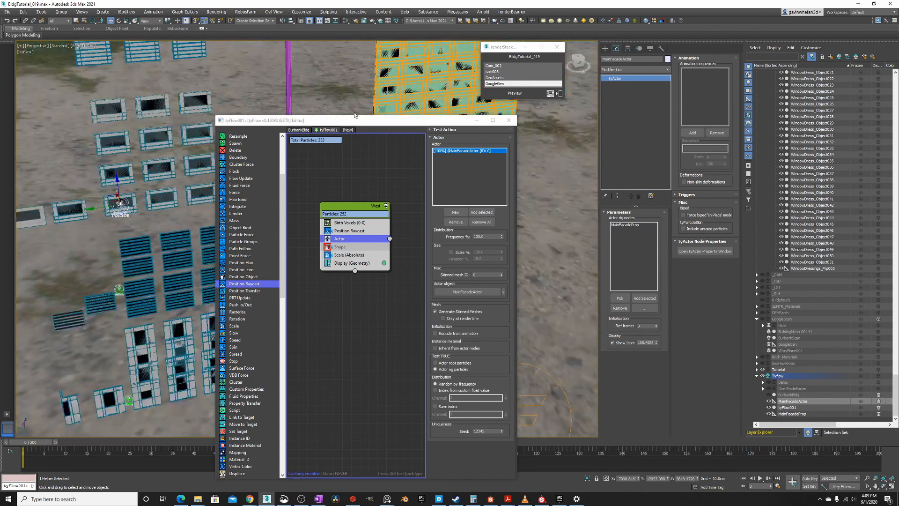
drag(350, 124, 491, 169)
middle_drag(320, 161, 299, 177)
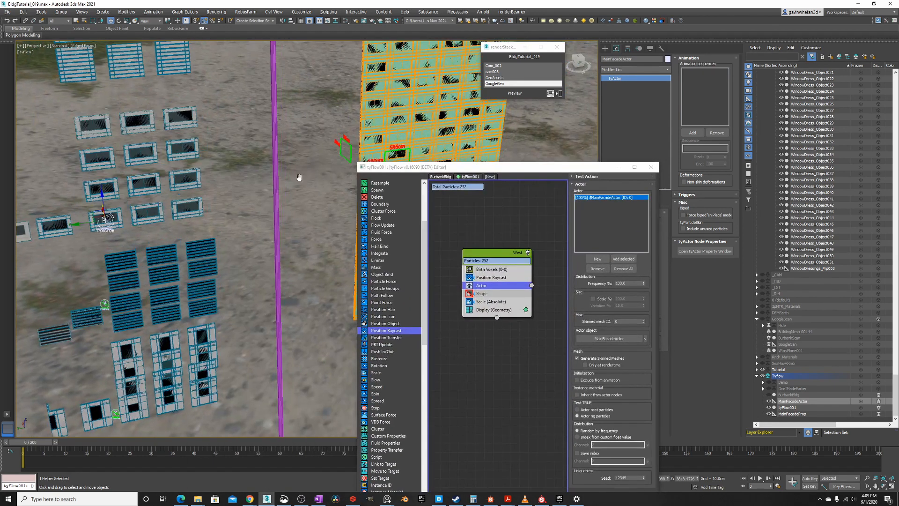
Temporarily swap the Actor operator for Shape in the West event to compare them, and switch back to Actor
click(468, 286)
click(469, 293)
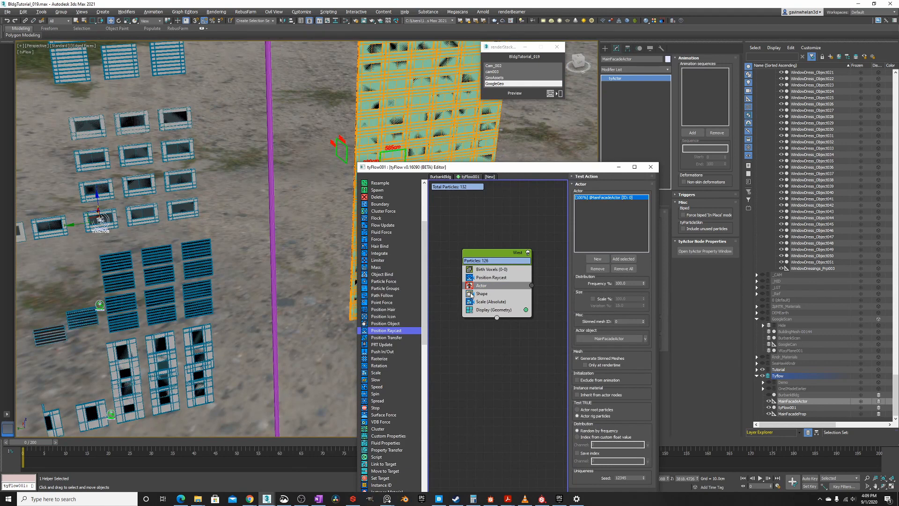
click(469, 293)
click(469, 285)
Select the MainFacadeProp helper on the window module and show its prop list
scroll(70, 220, up, 5)
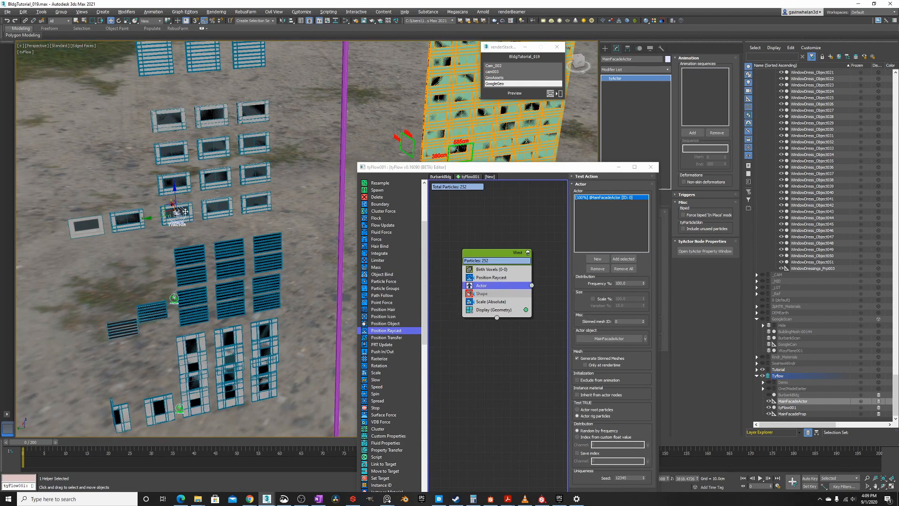
right_click(187, 199)
click(196, 212)
scroll(183, 215, up, 6)
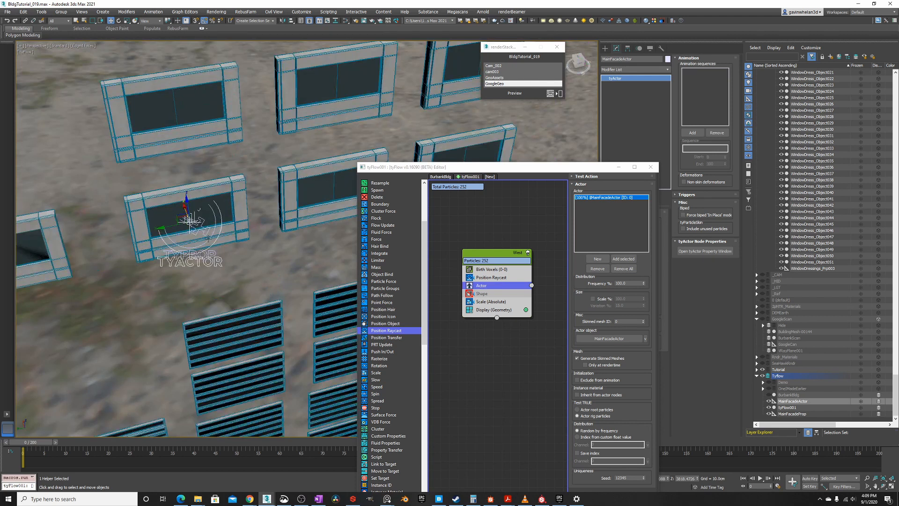
click(208, 239)
drag(404, 167, 358, 278)
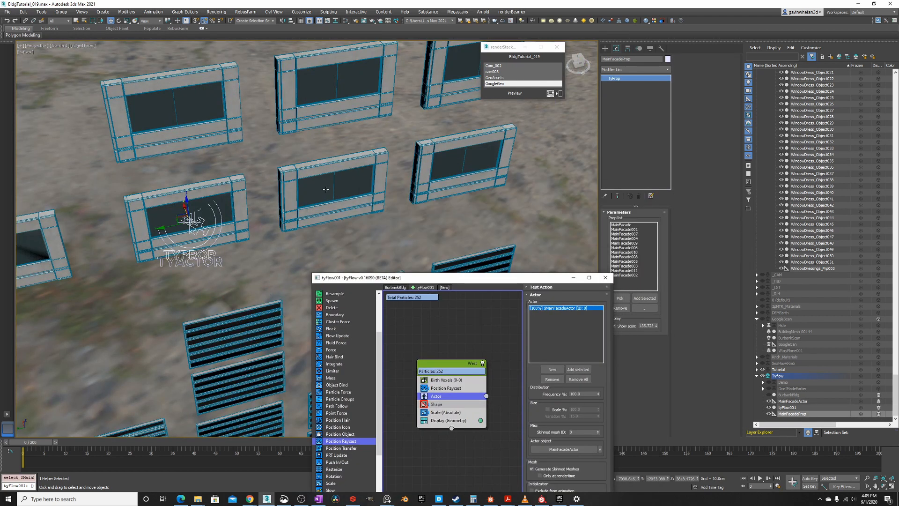
Create a small box on the ground beside the MainFacade window modules
scroll(253, 239, down, 3)
right_click(269, 239)
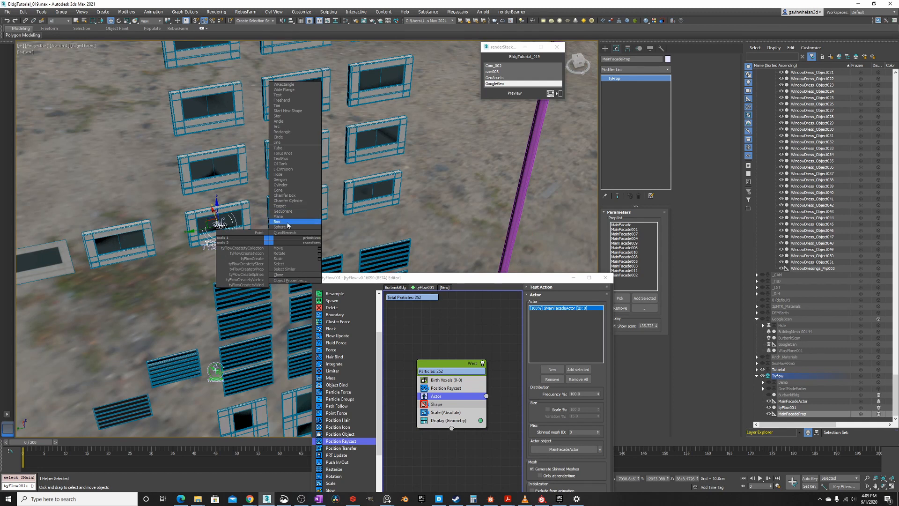
click(287, 222)
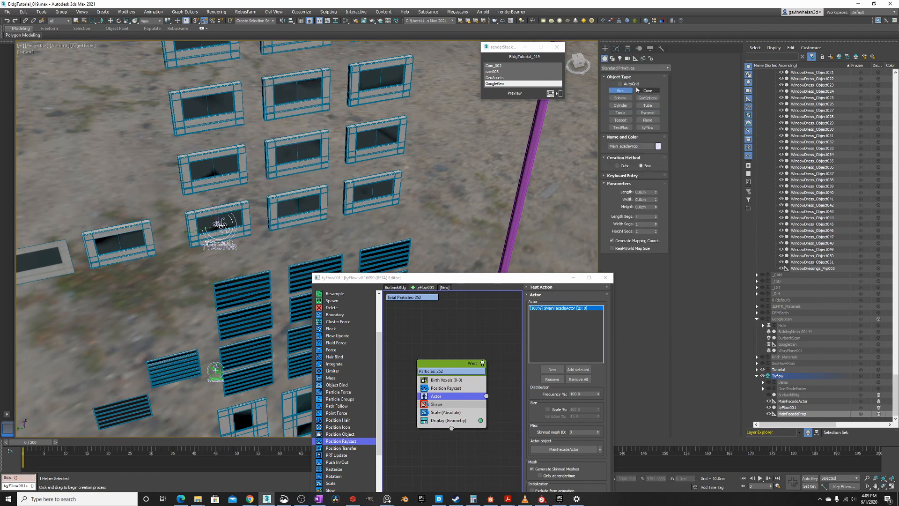
drag(302, 206, 324, 227)
click(331, 240)
right_click(343, 242)
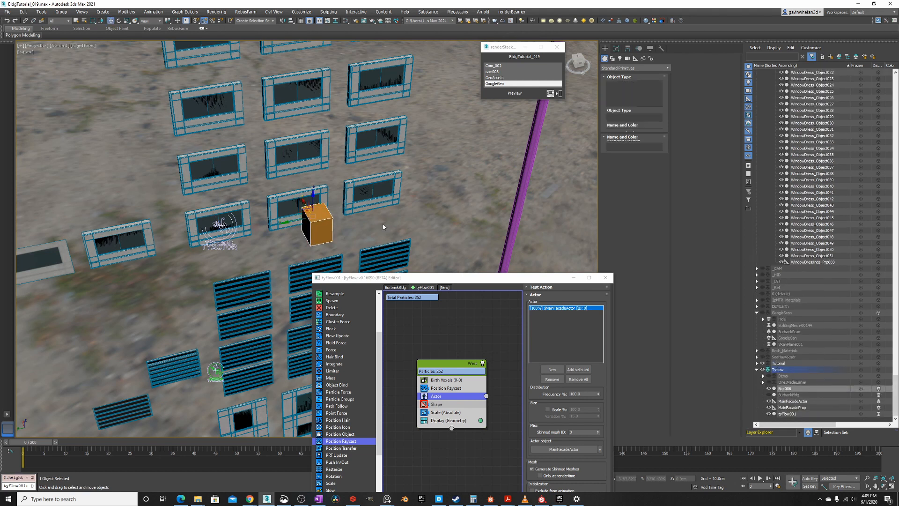
Align the box to the MainFacade module in X, Y and Z position and orientation, pivot point to pivot point
right_click(266, 231)
click(252, 239)
click(250, 241)
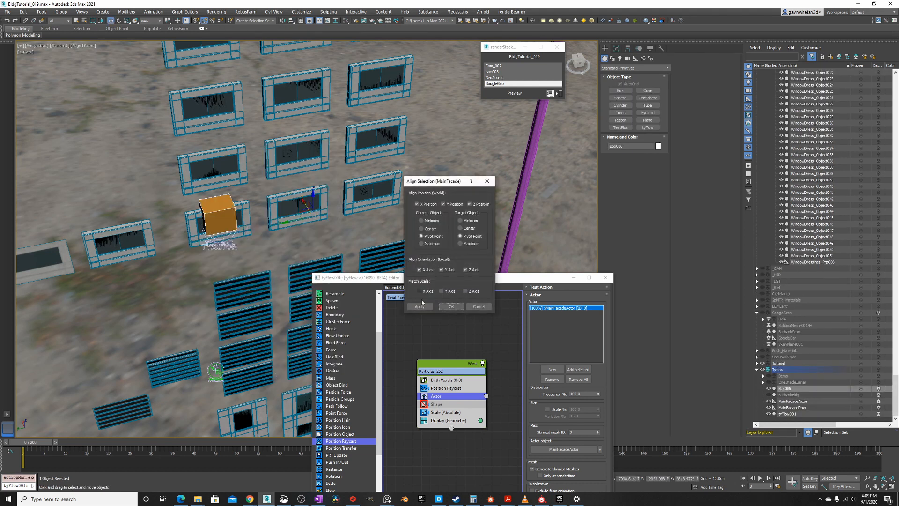
click(452, 308)
middle_drag(226, 226, 239, 231)
scroll(238, 231, up, 5)
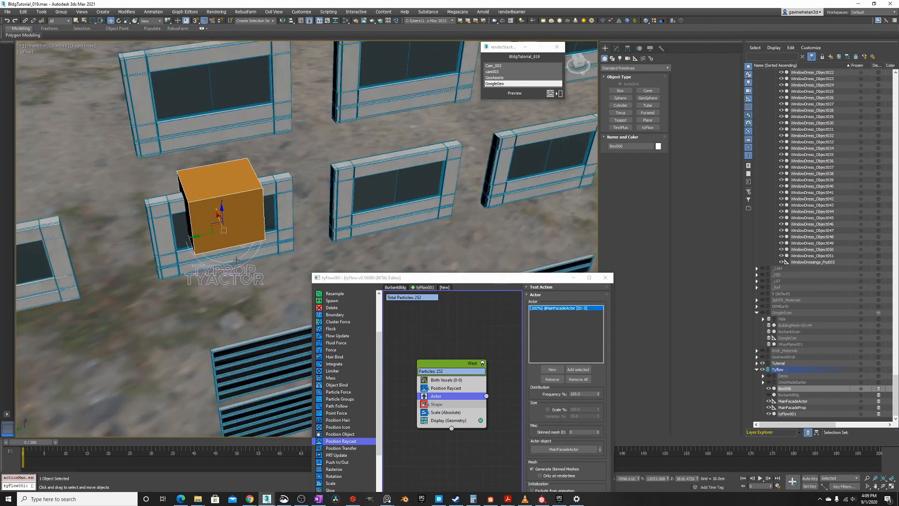
Add the orange box to the prop list of the MainFacadeProp helper
click(237, 259)
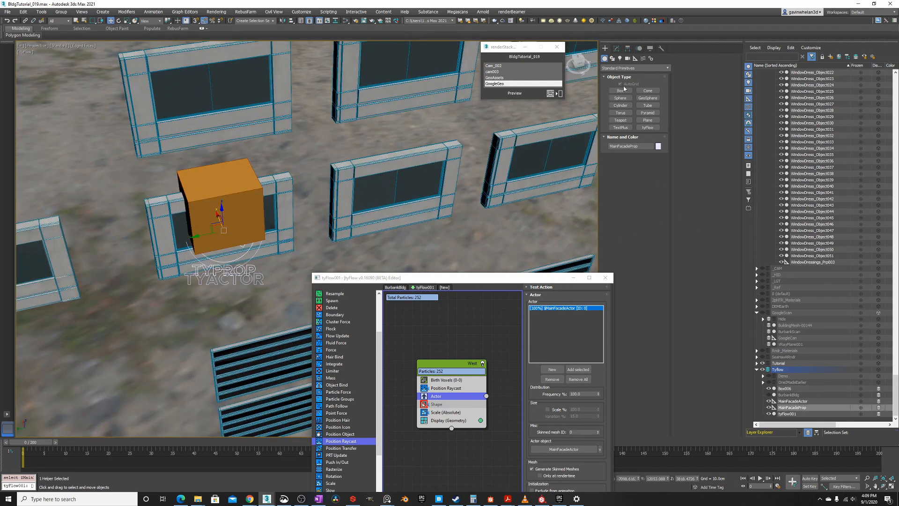
click(616, 48)
key(q)
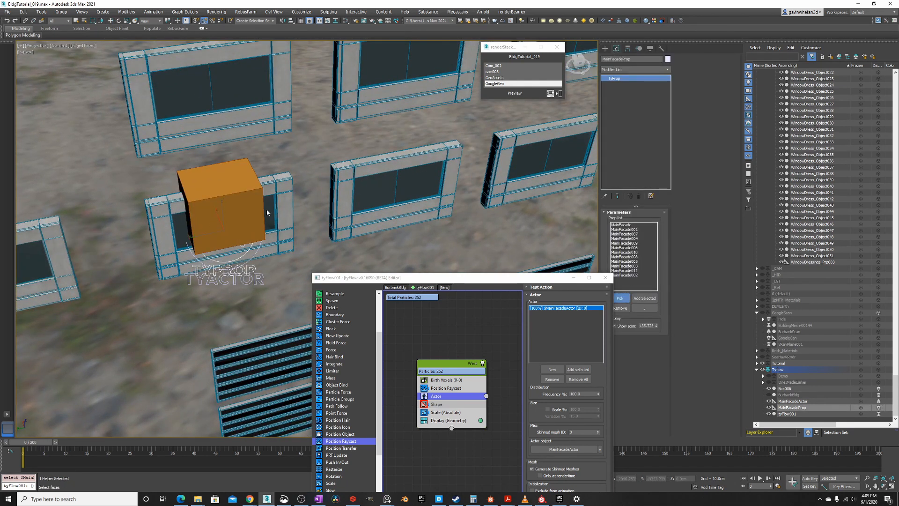
click(238, 204)
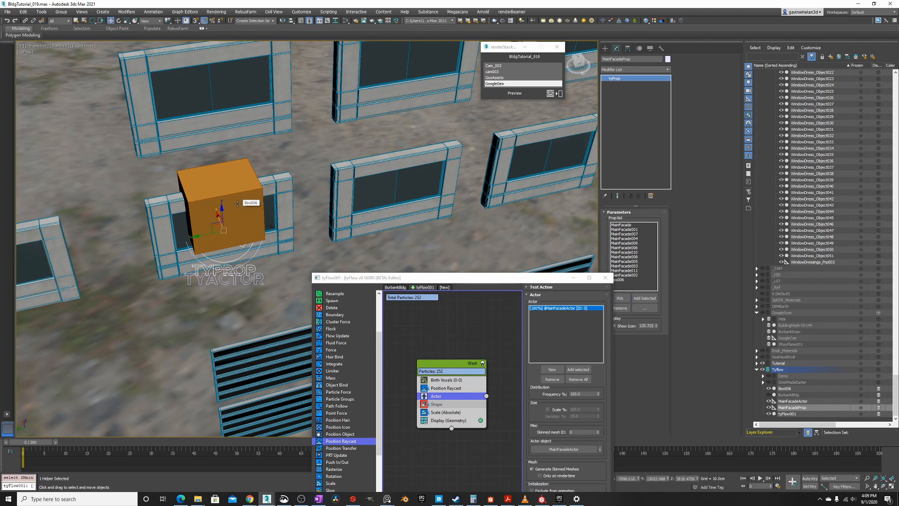
Examine how the box is distributed among the window modules across the particle facade and compare it with the source box
scroll(238, 204, down, 8)
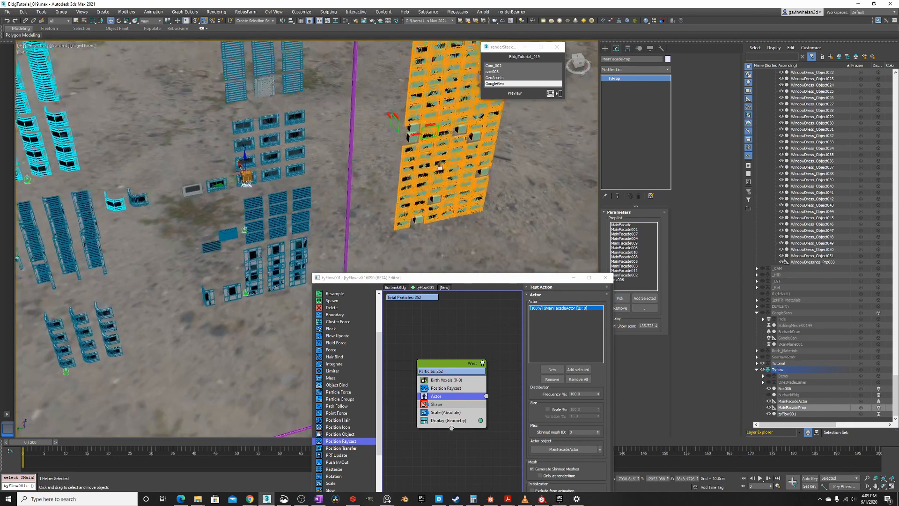
alt+middle_drag(300, 169, 279, 180)
scroll(279, 180, down, 1)
right_click(302, 167)
click(322, 176)
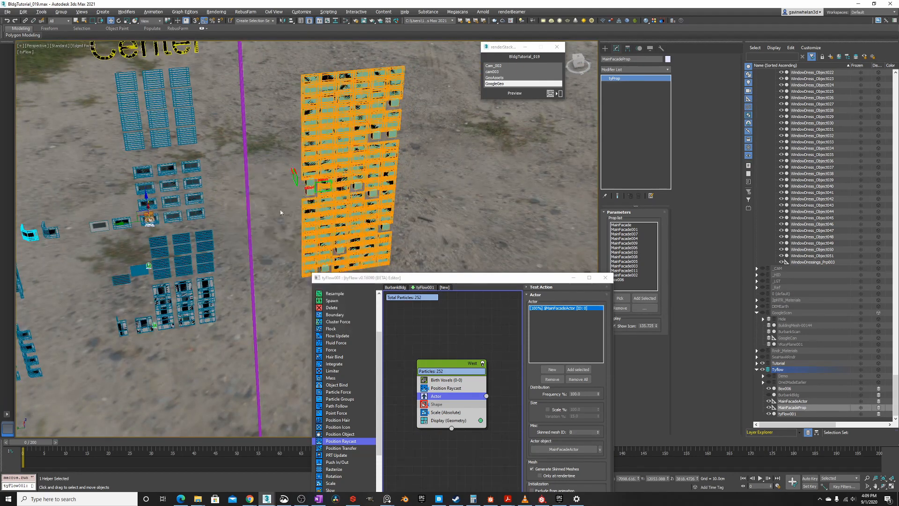
middle_drag(235, 222, 226, 221)
scroll(226, 219, up, 3)
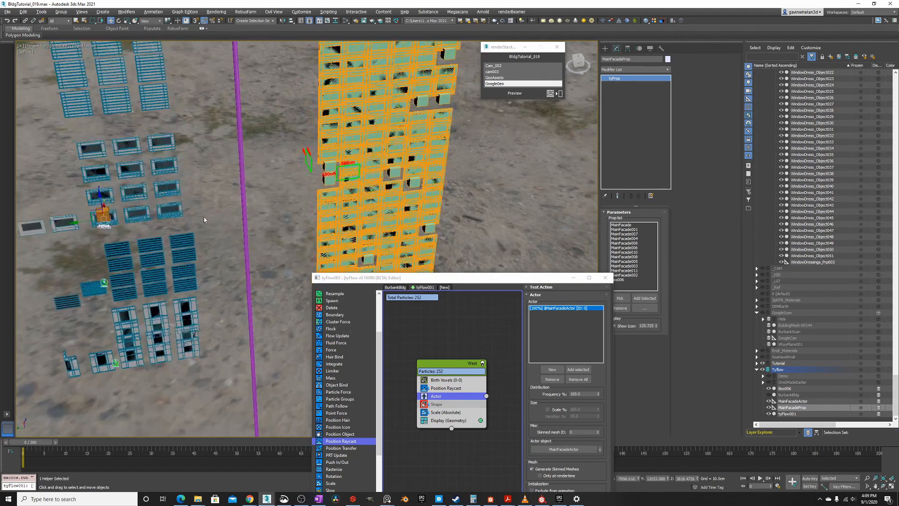
right_click(162, 221)
click(172, 229)
middle_drag(146, 229, 164, 233)
scroll(140, 210, up, 1)
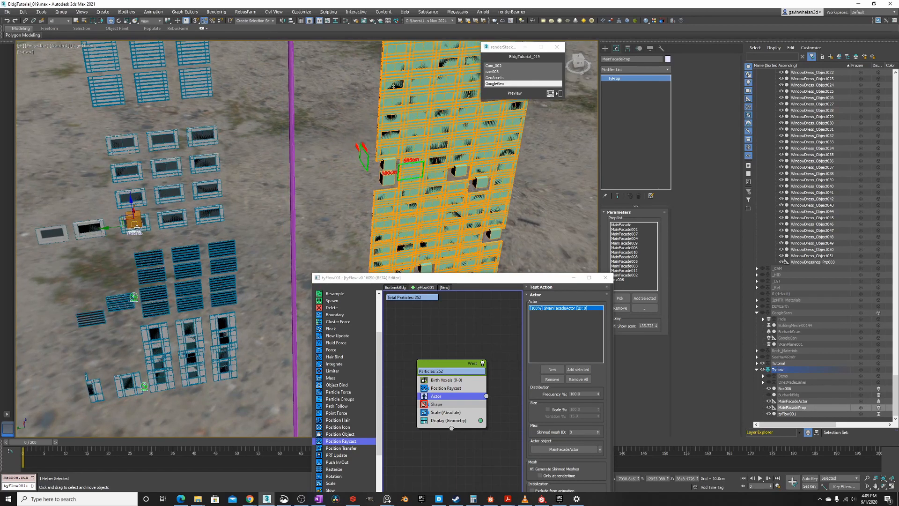
click(137, 213)
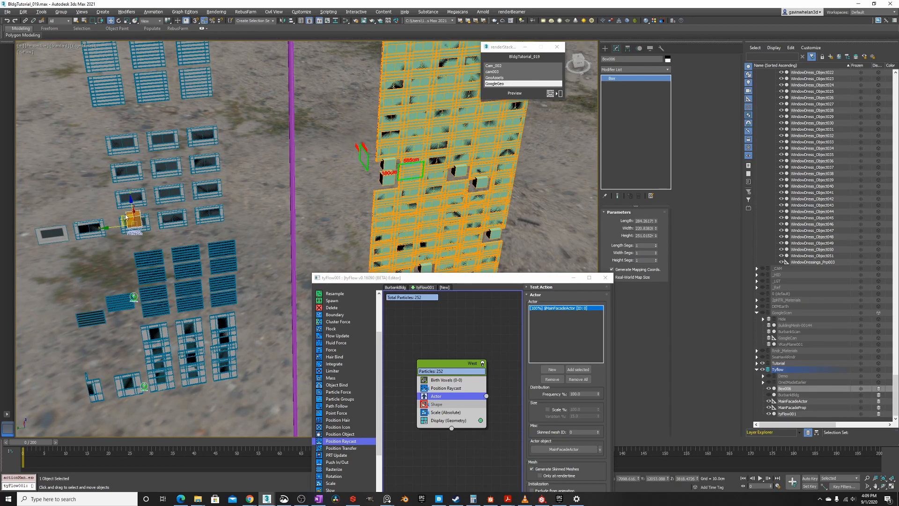
right_click(125, 215)
scroll(138, 225, up, 5)
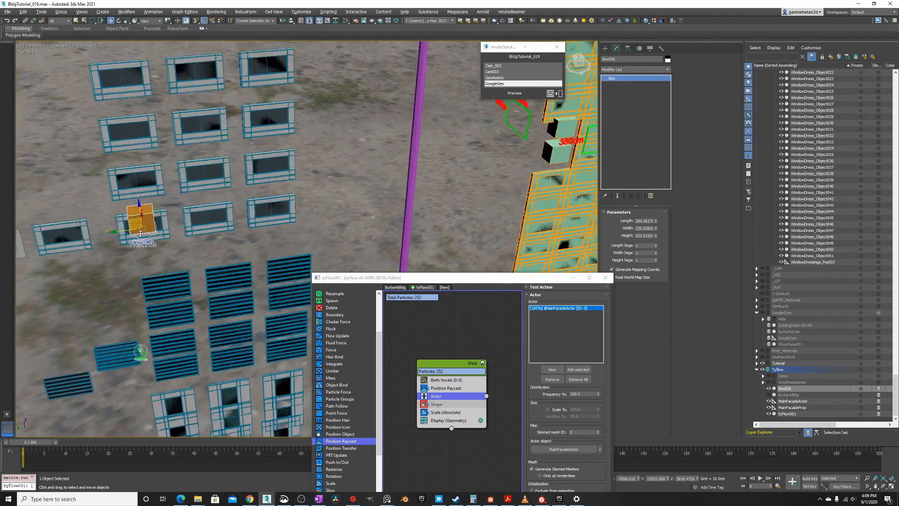
Duplicate the MainFacadeProp helper in place and move the duplicate slightly away from the original window module
click(138, 229)
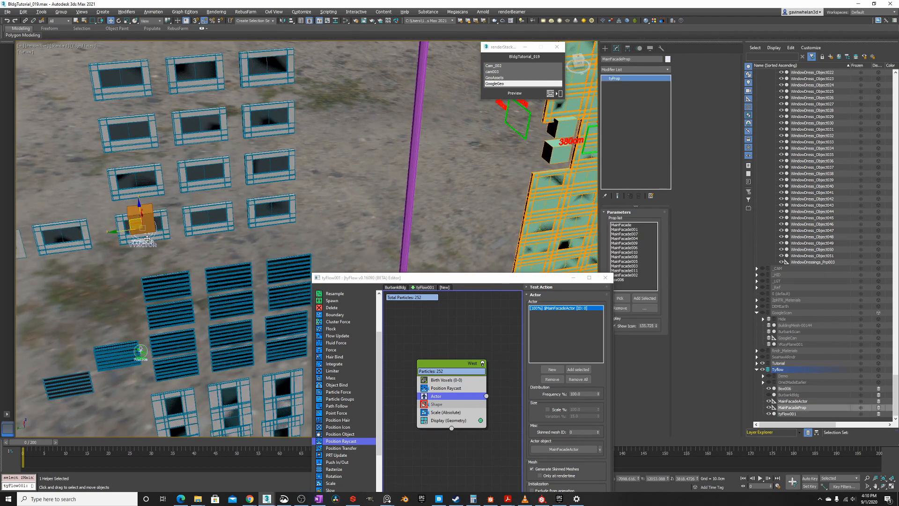
alt+middle_drag(138, 228, 138, 227)
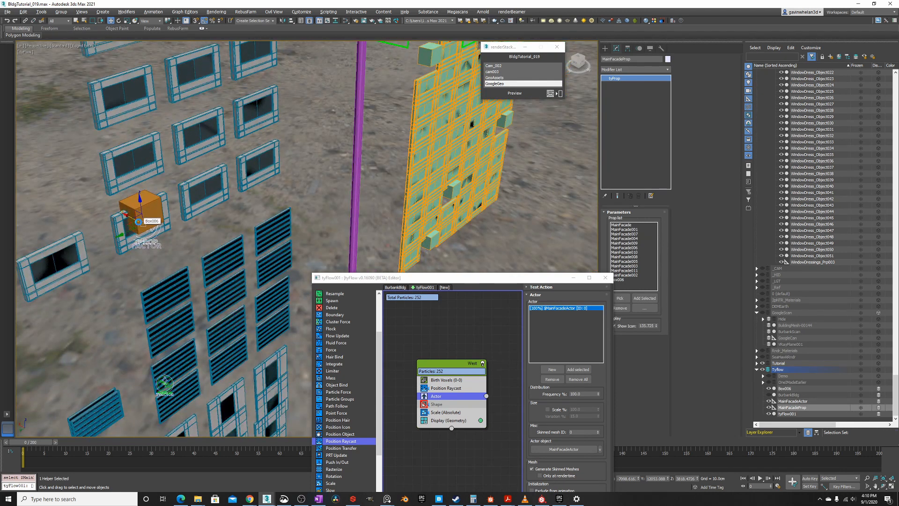
key(ctrl+v)
click(423, 232)
click(430, 275)
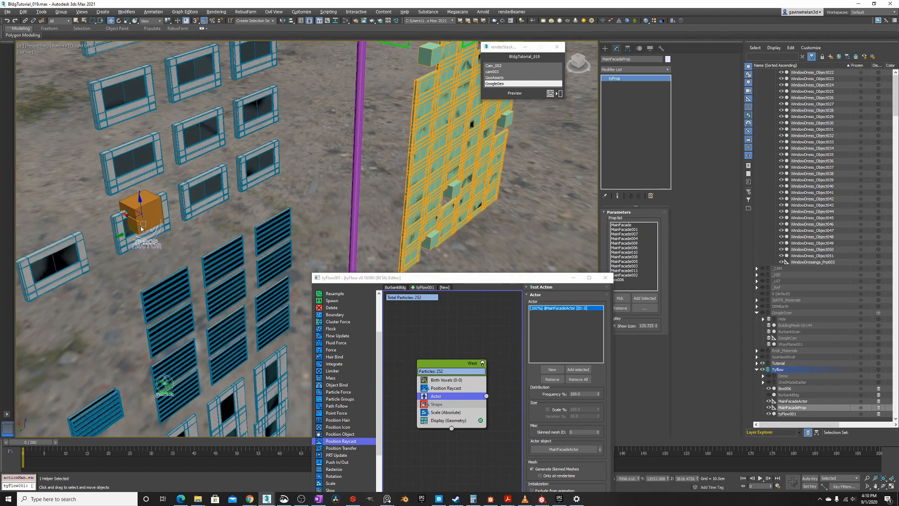
drag(132, 217, 266, 235)
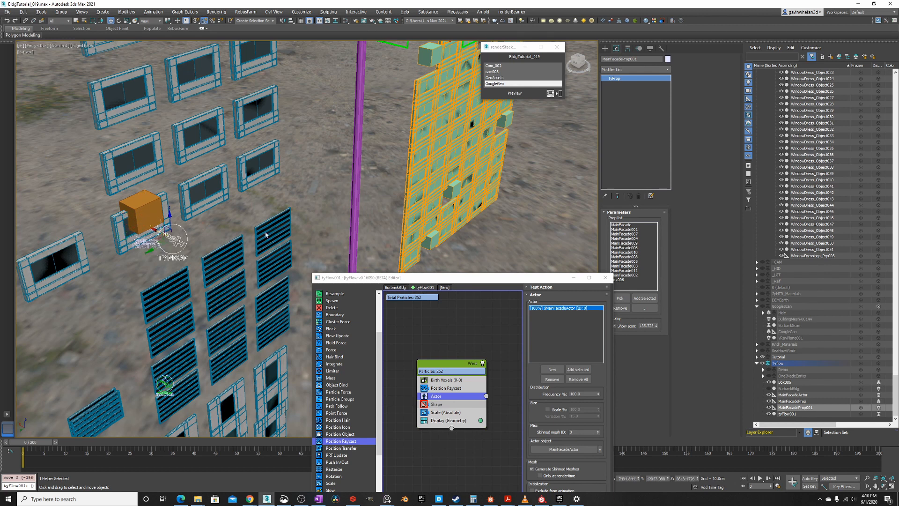
Rename the duplicated prop helper MainFacadeTestBoxes and remove all entries from its prop list
click(638, 59)
text(MainFacadeTestBoxes)
key(Return)
click(644, 308)
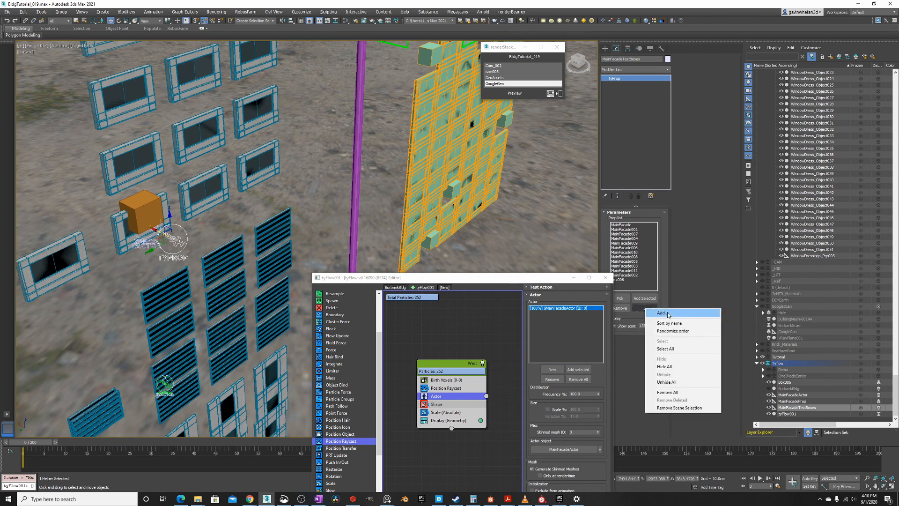
click(673, 392)
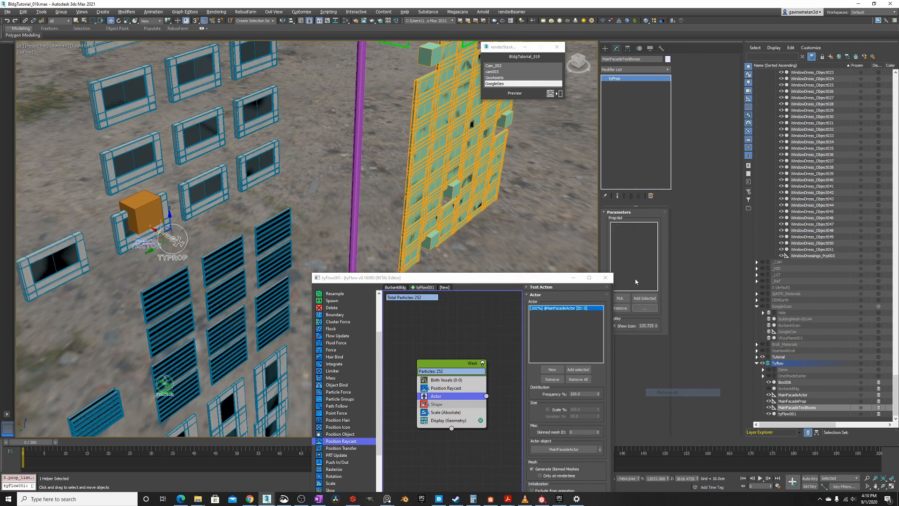
Add the orange box to the prop list of MainFacadeTestBoxes
click(622, 298)
click(148, 214)
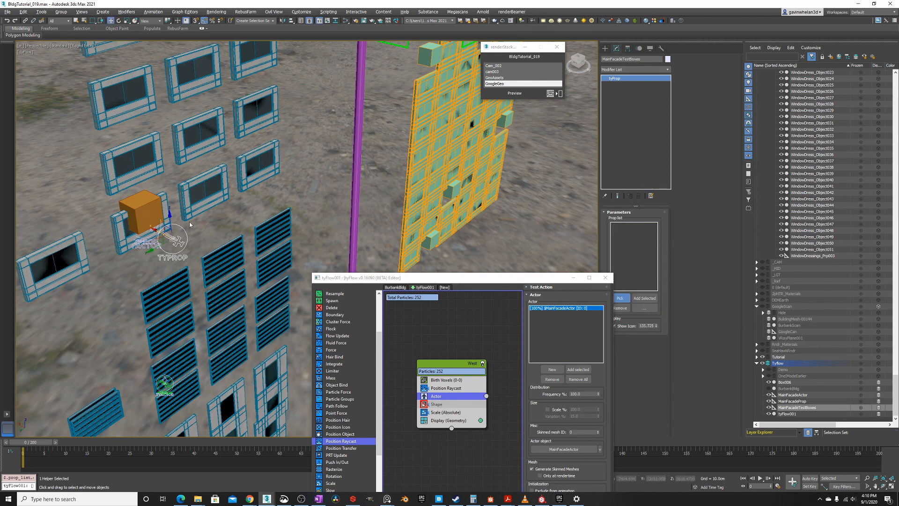
right_click(197, 213)
click(204, 222)
middle_drag(148, 244, 163, 246)
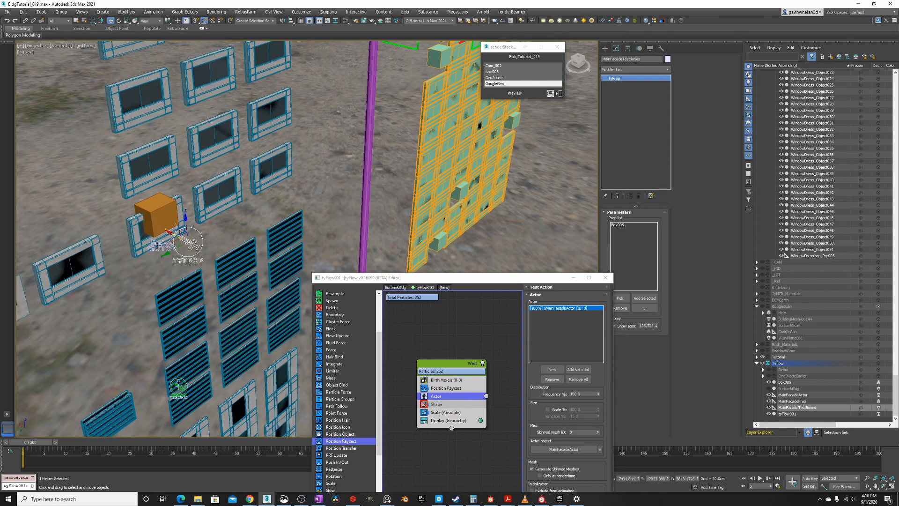
Remove Box006 from the prop list of the original MainFacadeProp helper
scroll(159, 244, up, 2)
click(162, 243)
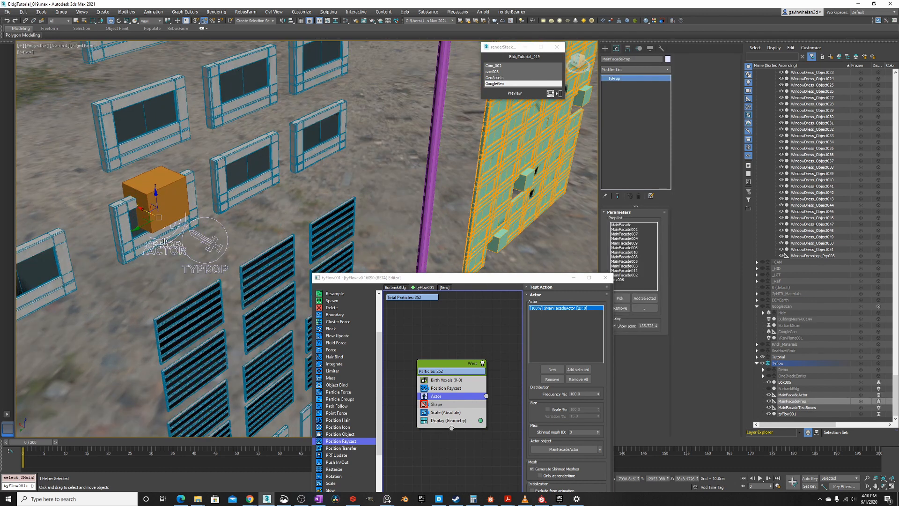
click(621, 280)
click(620, 309)
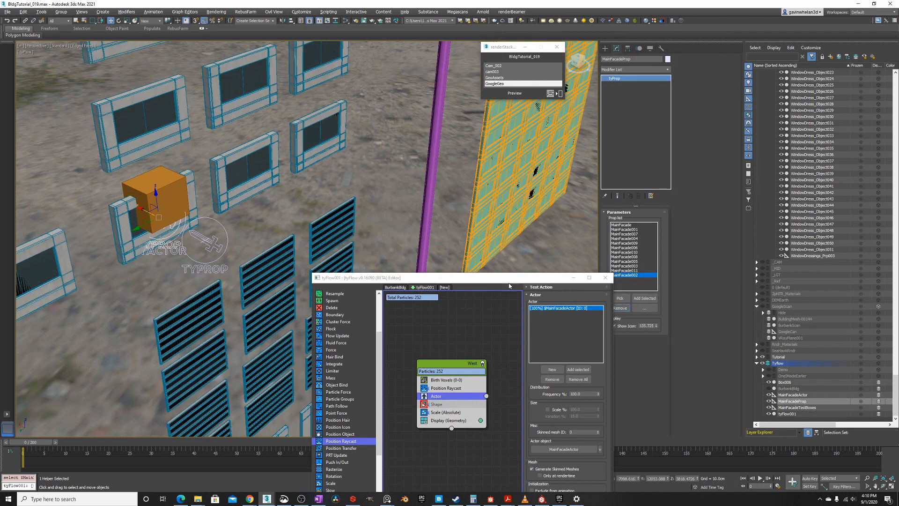
Add the MainFacadeTestBoxes helper to MainFacadeActor's actor rig nodes
click(201, 235)
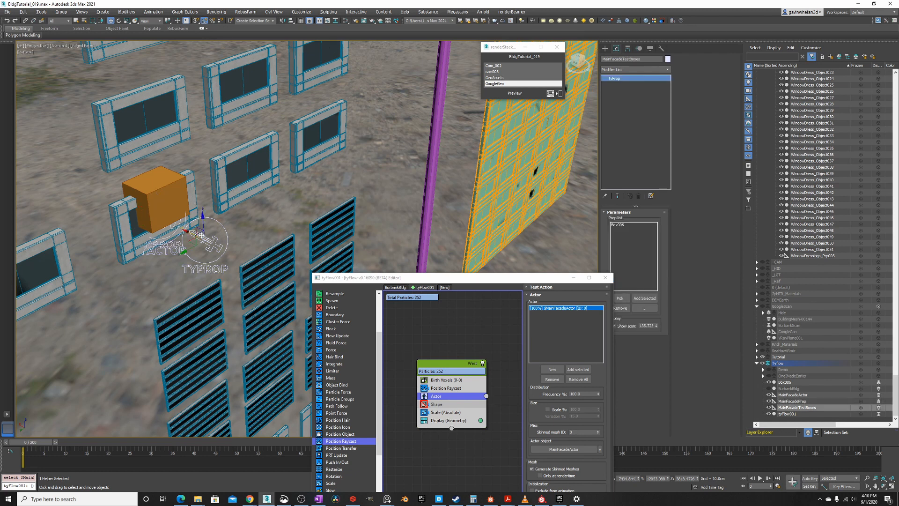
click(165, 251)
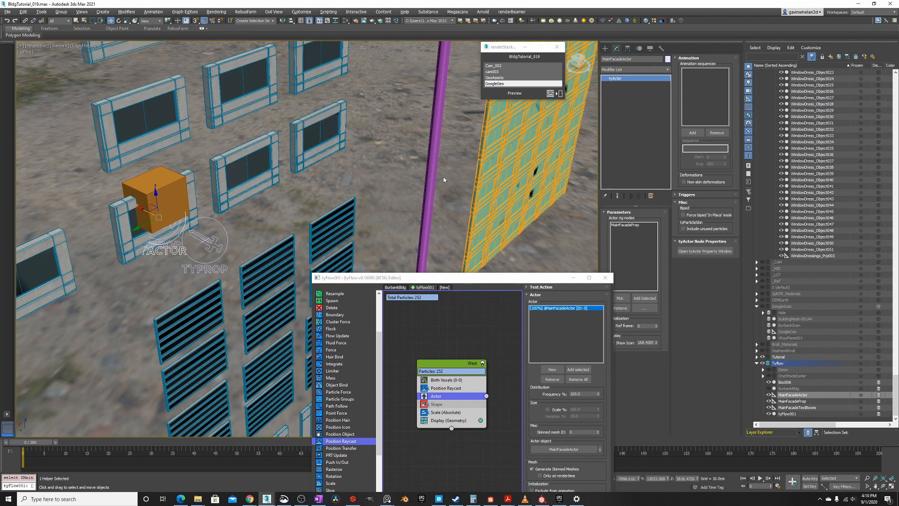
scroll(370, 155, down, 5)
middle_drag(365, 155, 315, 203)
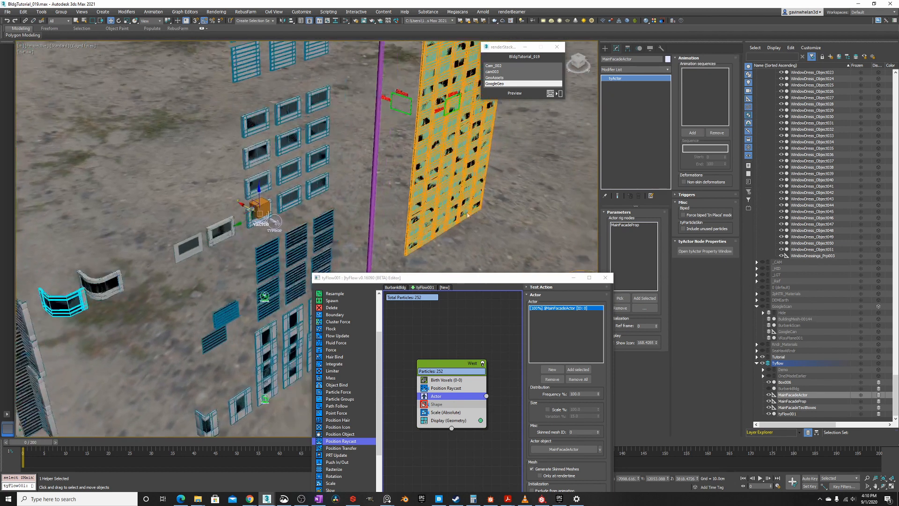
click(620, 299)
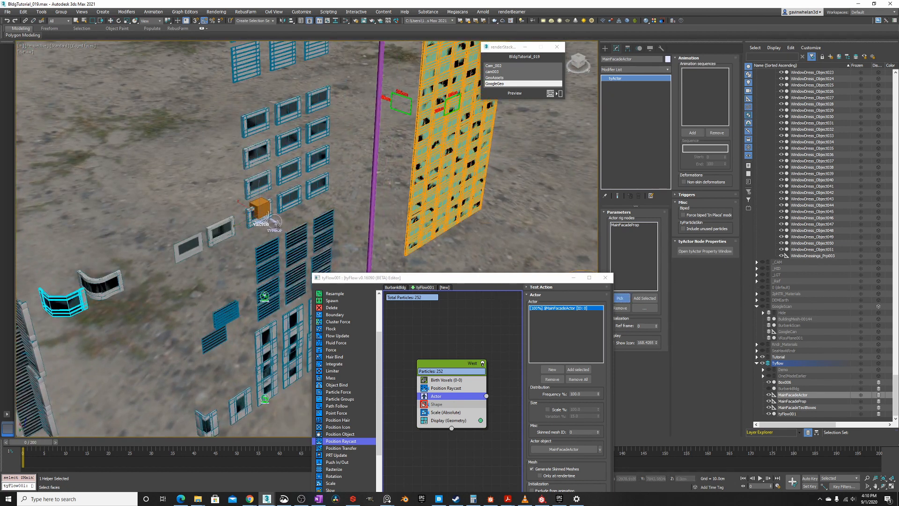
click(276, 221)
Examine the test boxes on the particle facade from several angles and compare them with the source box
alt+middle_drag(279, 226, 332, 159)
right_click(235, 223)
middle_drag(408, 164, 370, 141)
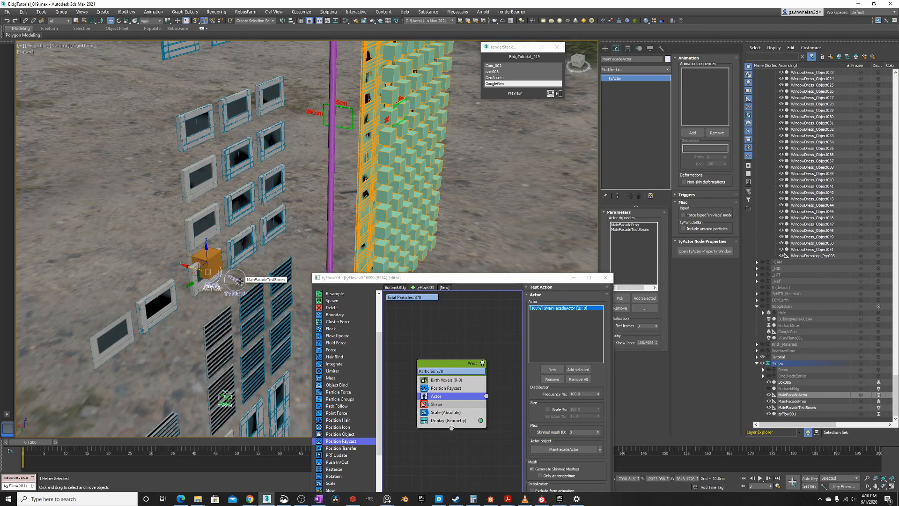
scroll(236, 281, up, 4)
click(196, 249)
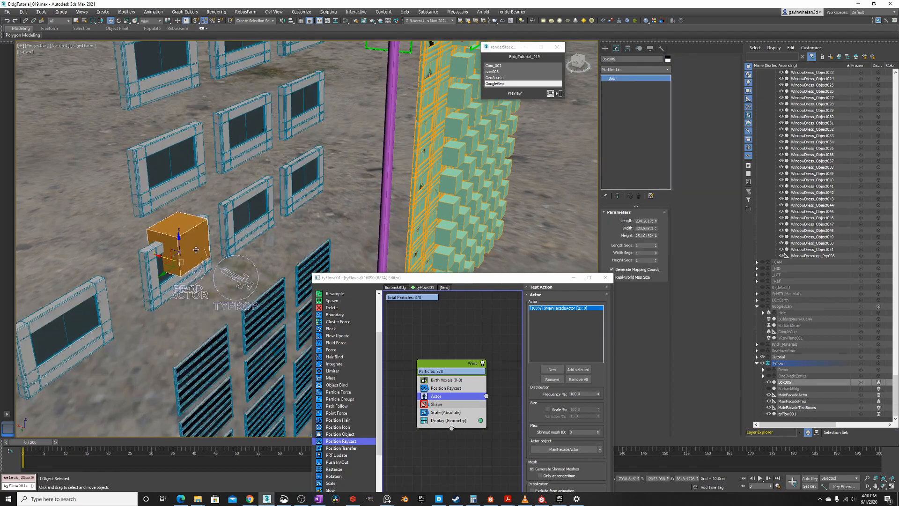
scroll(203, 254, down, 2)
scroll(203, 254, up, 1)
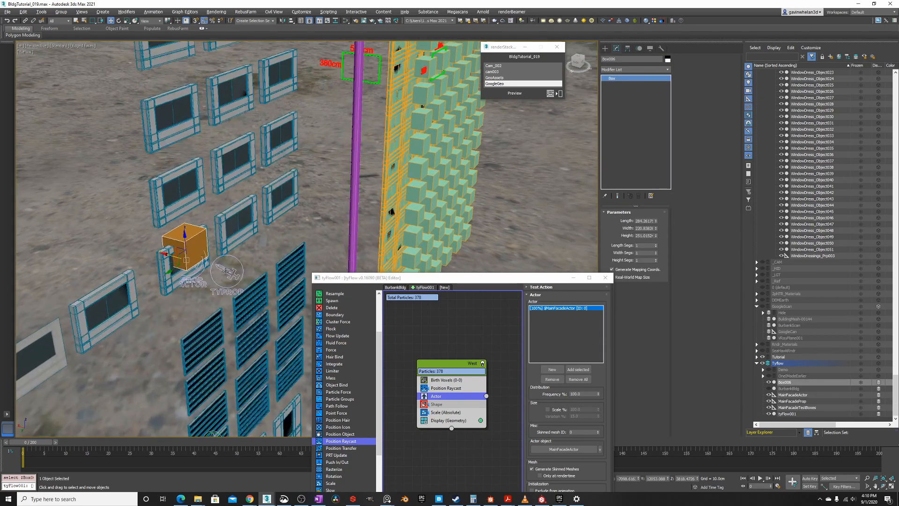
alt+middle_drag(226, 270, 213, 280)
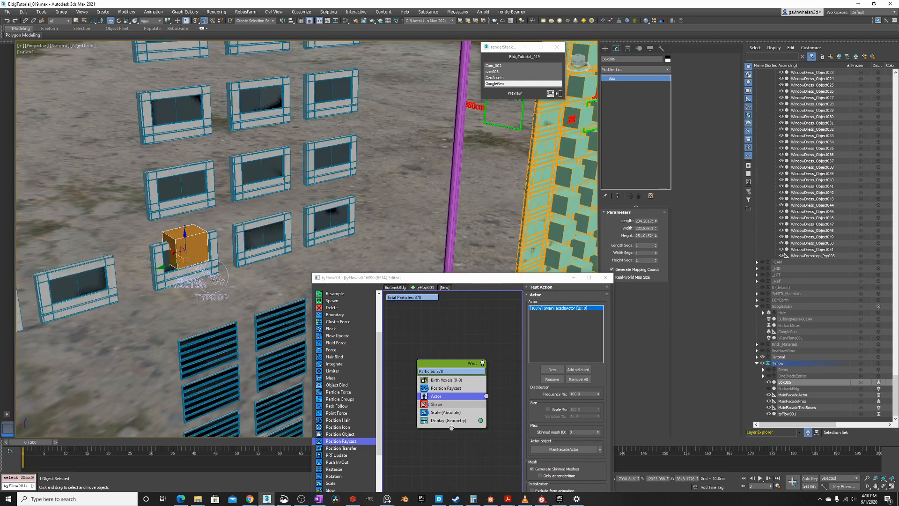
Try the scale and move transforms on the MainFacadeTestBoxes helper while checking the facade boxes
click(217, 279)
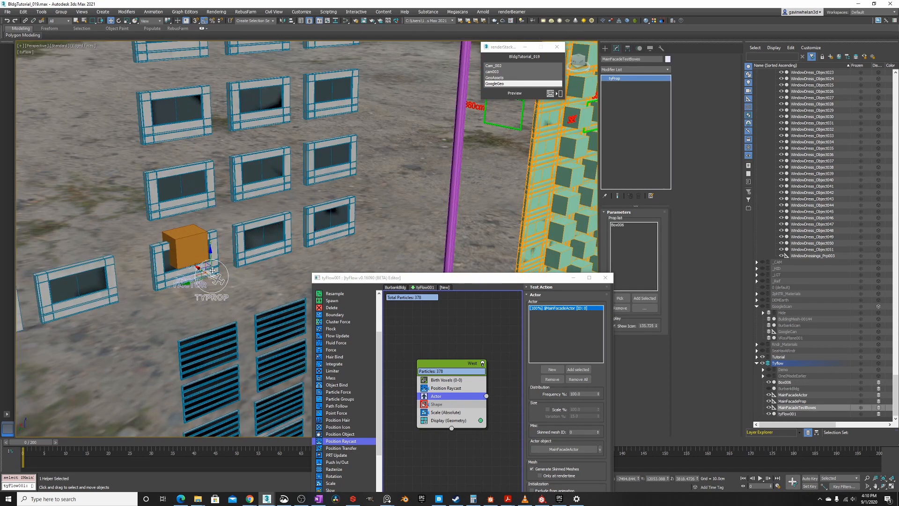
right_click(212, 270)
click(227, 289)
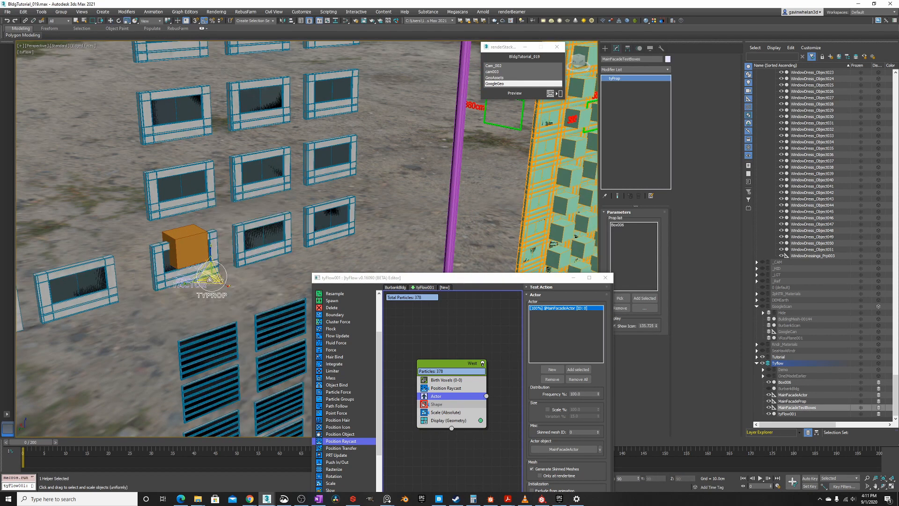
middle_drag(518, 198, 427, 210)
scroll(424, 209, down, 3)
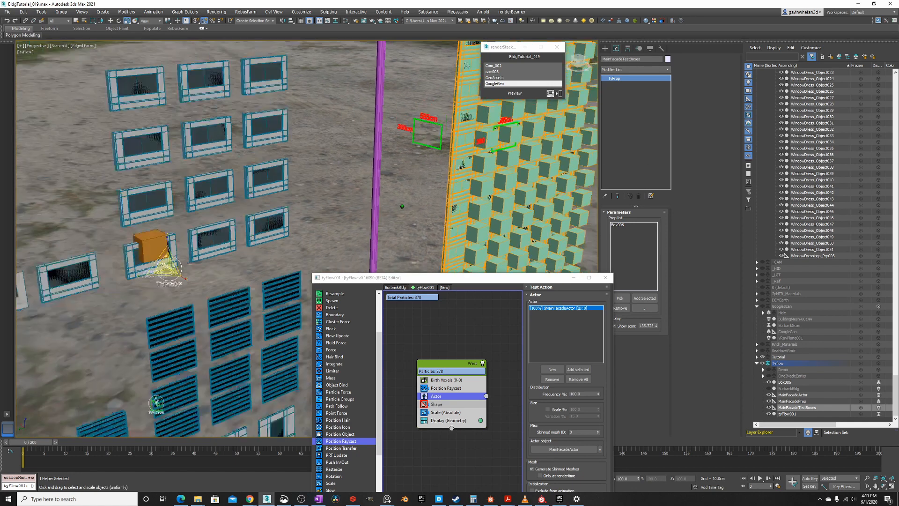
scroll(241, 246, up, 4)
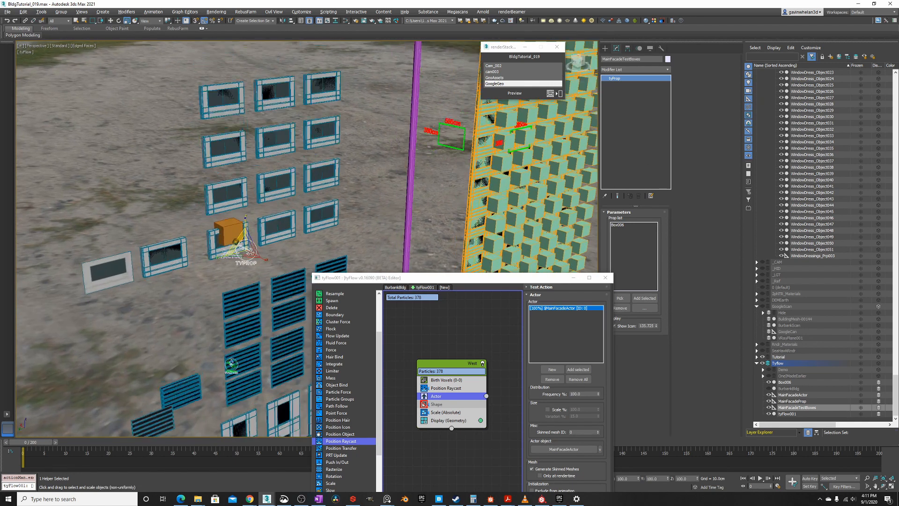
right_click(236, 231)
click(252, 236)
alt+middle_drag(253, 255, 194, 267)
right_click(253, 257)
click(262, 259)
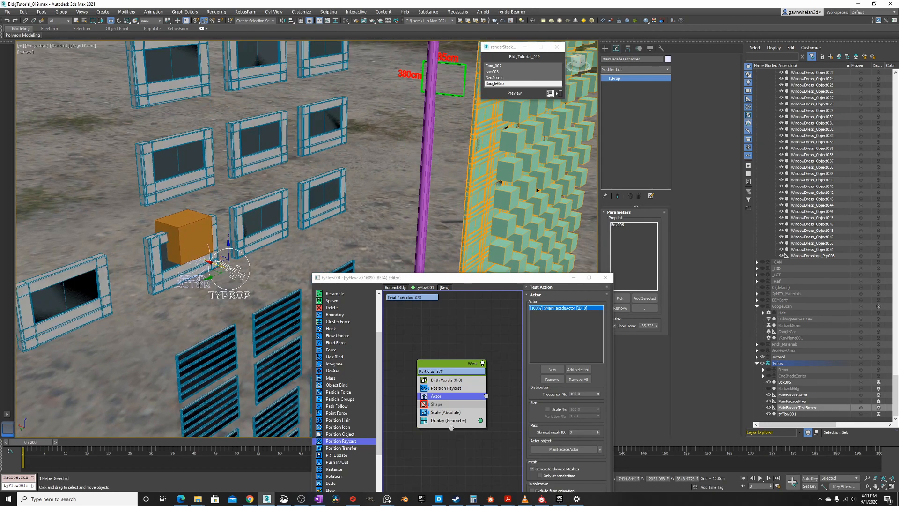
Try the rotate and scale transforms on the MainFacadeTestBoxes helper beside the source box
click(226, 279)
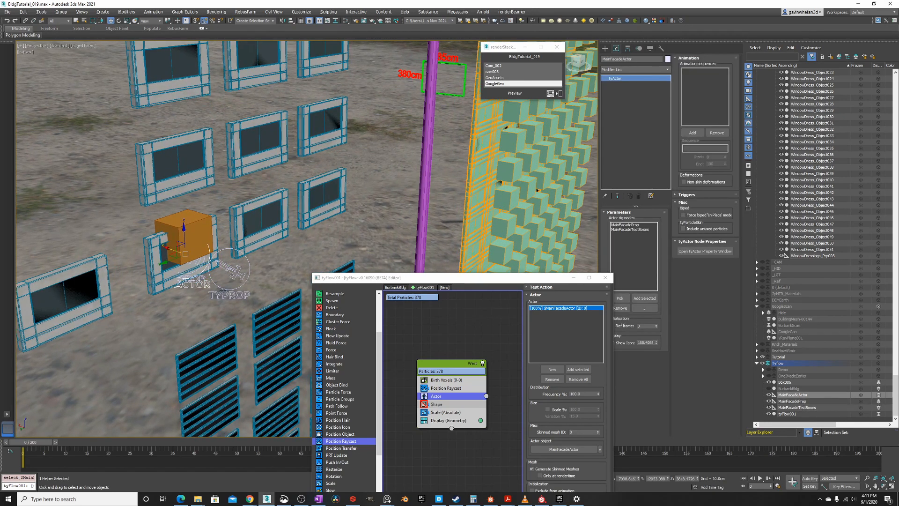
drag(220, 259, 213, 249)
right_click(214, 248)
click(224, 270)
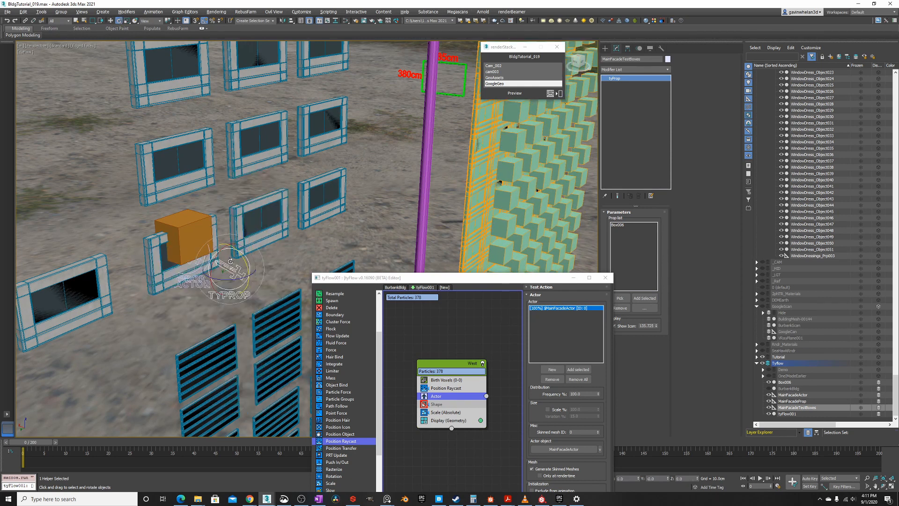
right_click(222, 254)
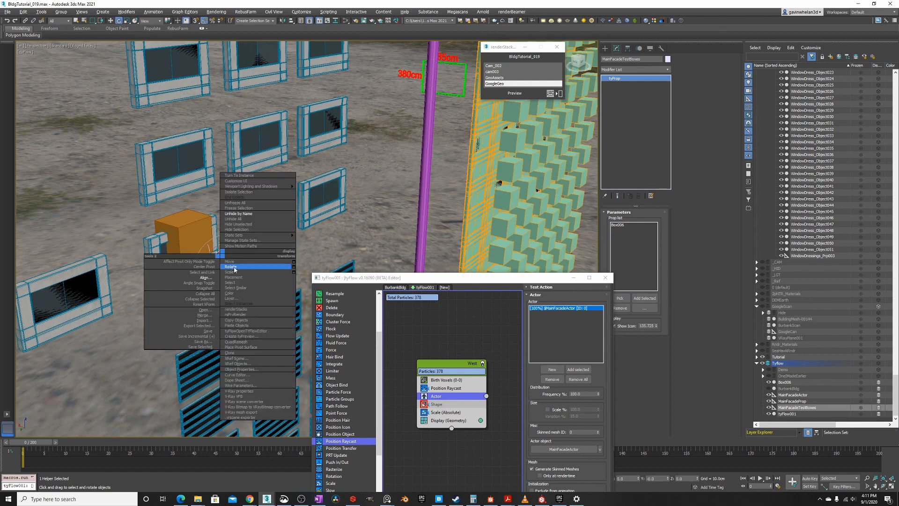
click(234, 273)
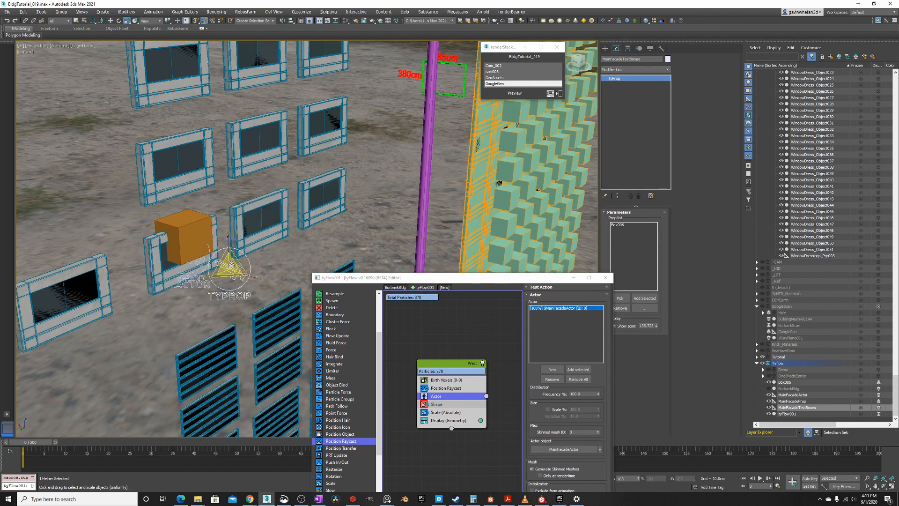
right_click(233, 269)
click(240, 274)
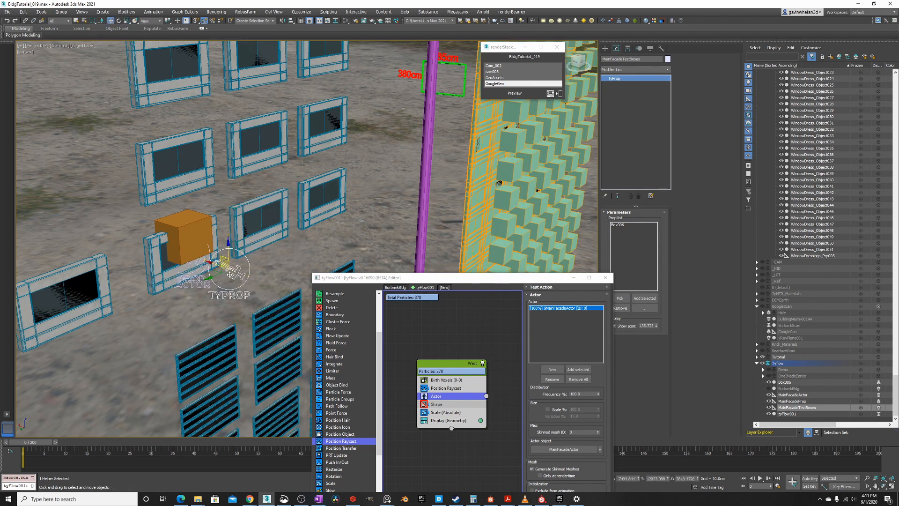
Move the MainFacadeTestBoxes helper closer to the source box and scale it down to shrink the boxes on the facade
scroll(236, 271, up, 3)
scroll(236, 271, down, 4)
alt+middle_drag(237, 271, 221, 240)
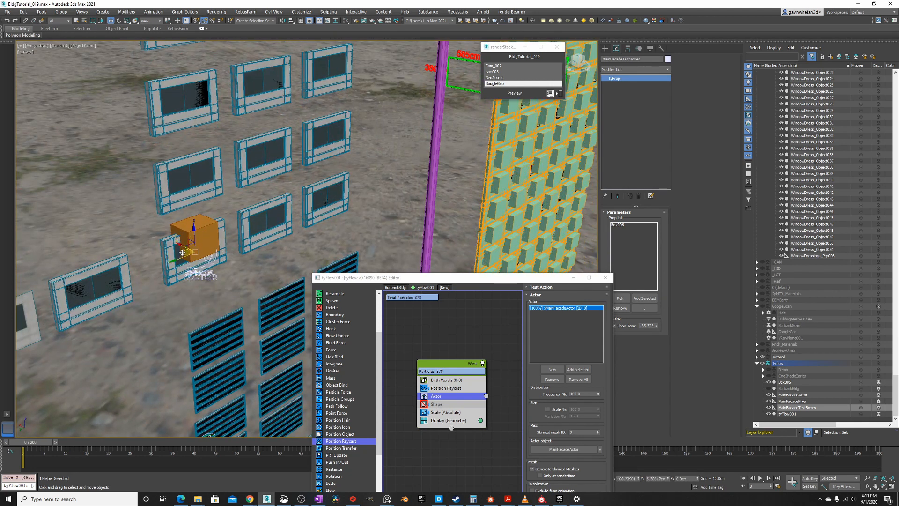
right_click(195, 252)
click(221, 272)
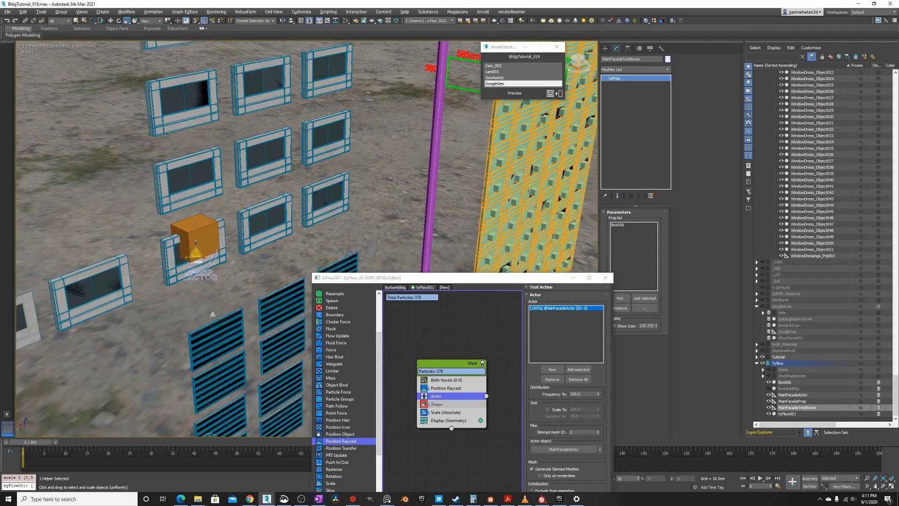
right_click(194, 232)
click(218, 236)
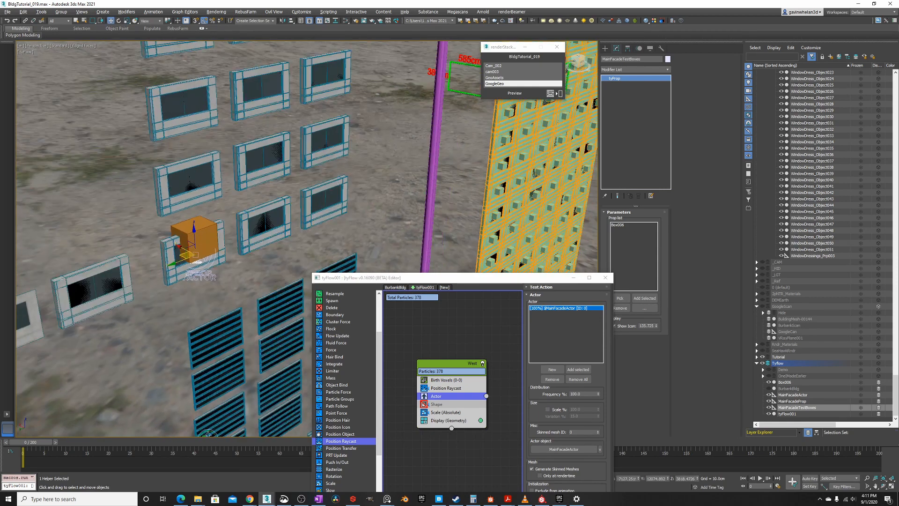
Clone the MainFacadeTestBoxes helper sideways as a copy named MainFacadeTestBoxes001
alt+middle_drag(218, 237, 146, 237)
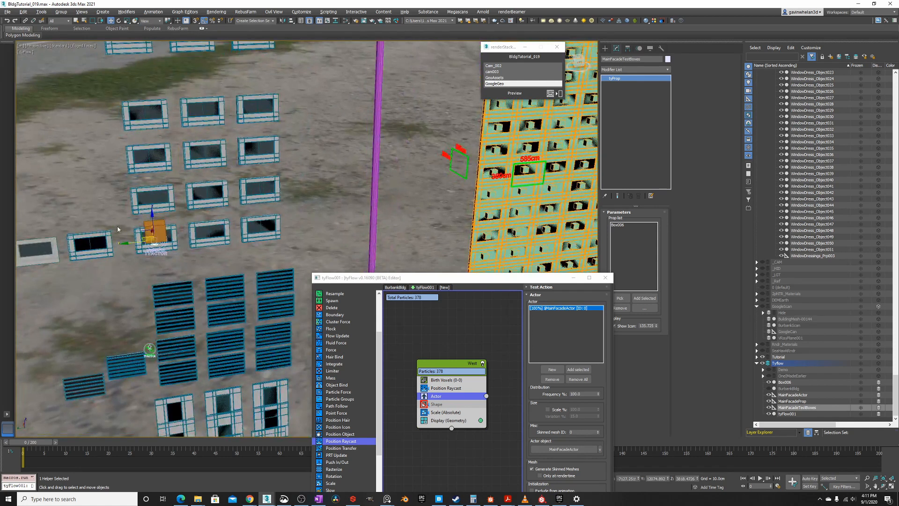
mouse_move(141, 231)
mouse_down()
mouse_move(135, 244)
mouse_move(150, 255)
mouse_up()
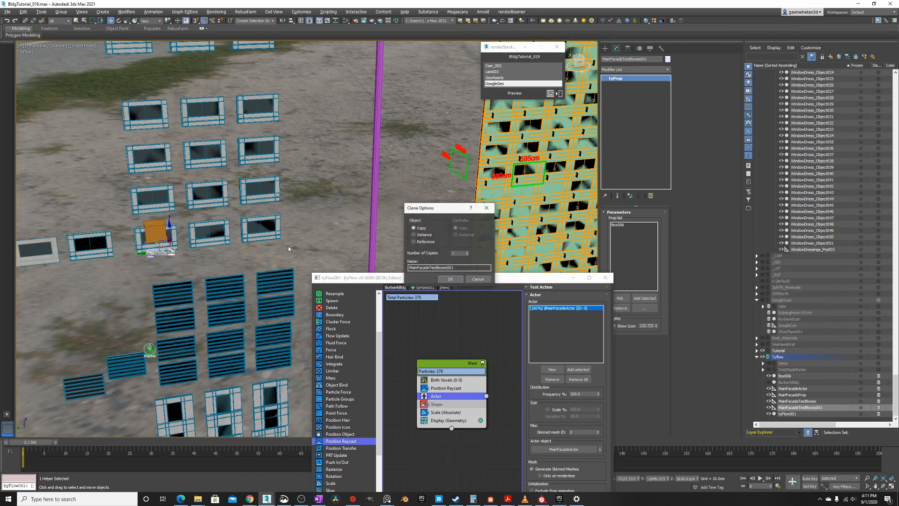
click(450, 279)
Add the MainFacadeTestBoxes001 helper to MainFacadeActor's actor rig nodes
scroll(181, 240, up, 5)
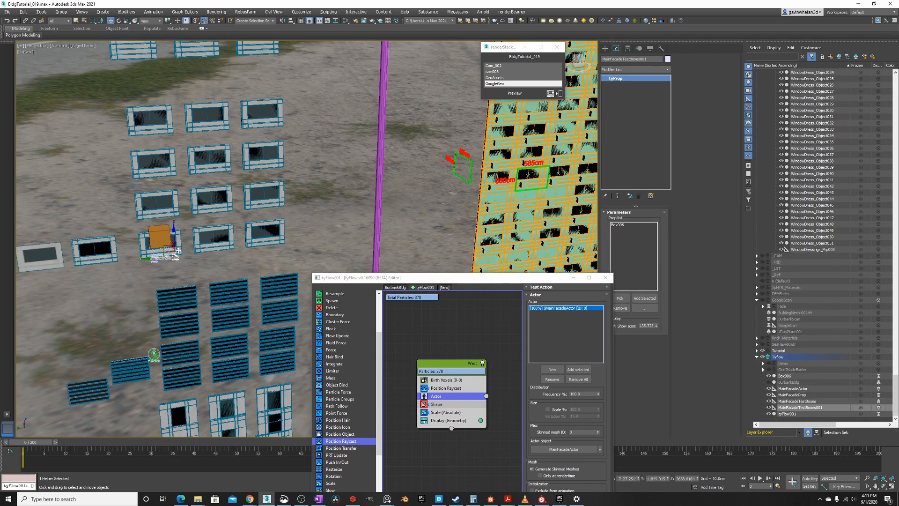
scroll(181, 240, down, 3)
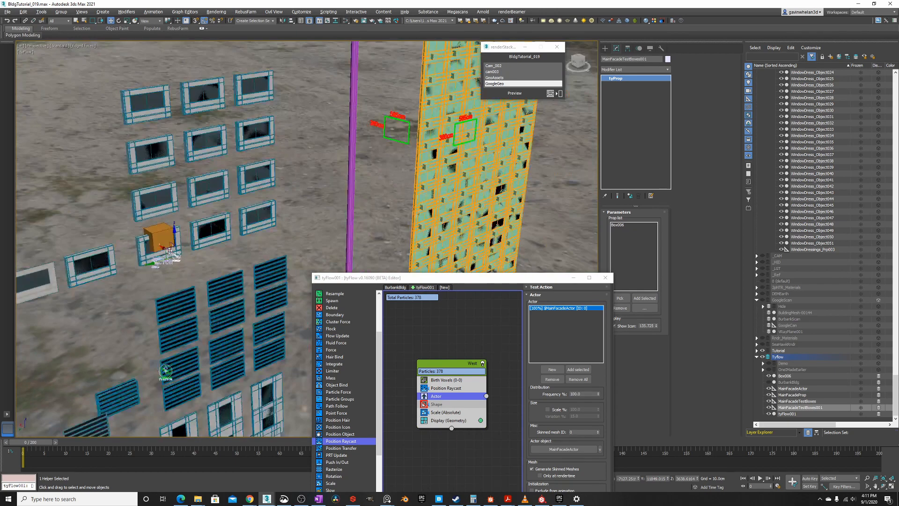
scroll(181, 242, down, 3)
click(171, 263)
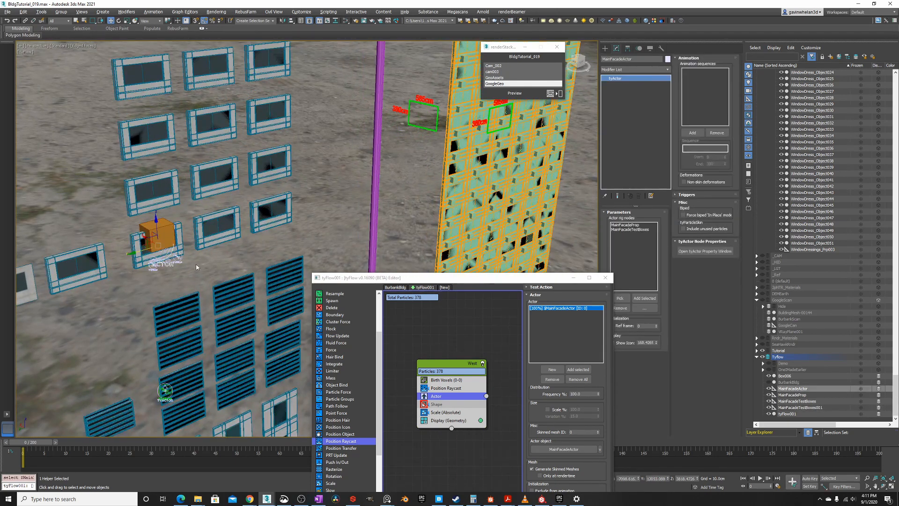
click(621, 300)
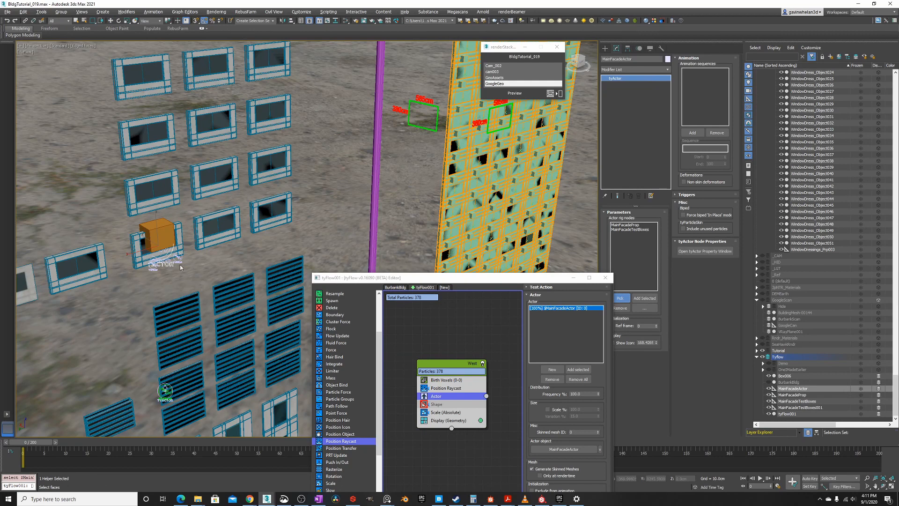
click(168, 248)
alt+middle_drag(472, 221, 304, 186)
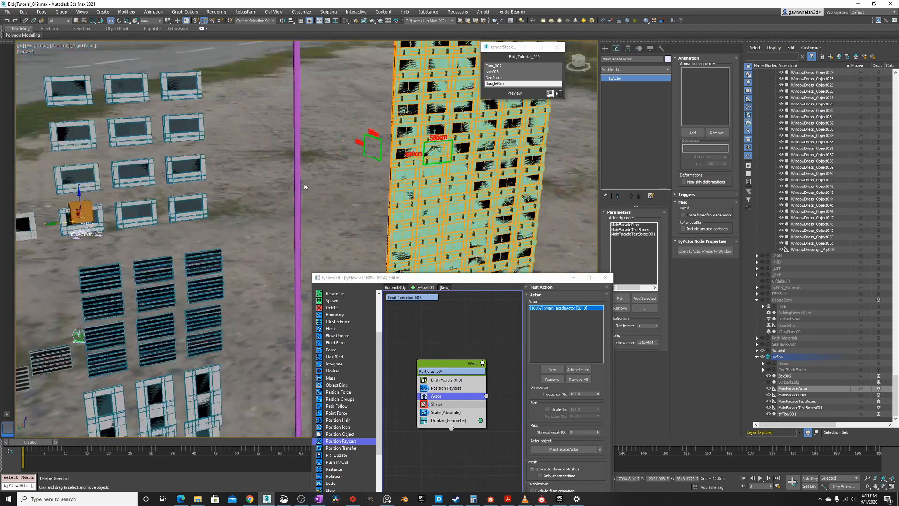
right_click(304, 186)
click(315, 192)
Select both test box helpers and shift them together slightly relative to the actor
middle_drag(336, 211, 367, 223)
click(106, 238)
ctrl+click(87, 249)
scroll(86, 246, up, 2)
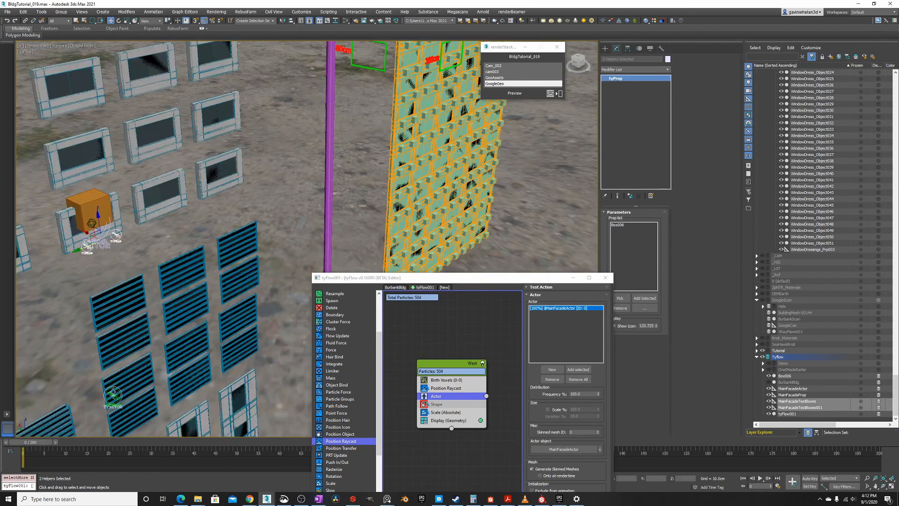
scroll(87, 246, down, 1)
scroll(86, 236, down, 1)
drag(87, 235, 89, 235)
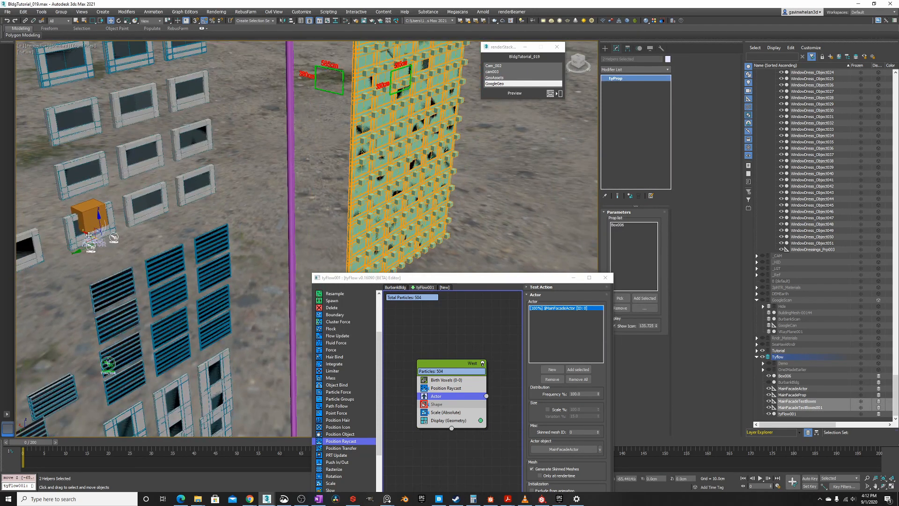
Create a teapot primitive and place it beside Box006, in front of the neighbouring window
right_click(151, 246)
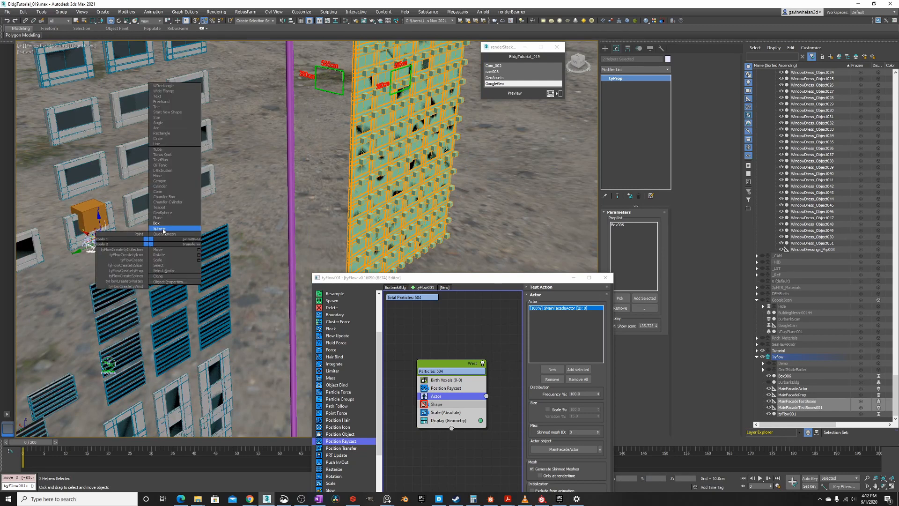
click(174, 214)
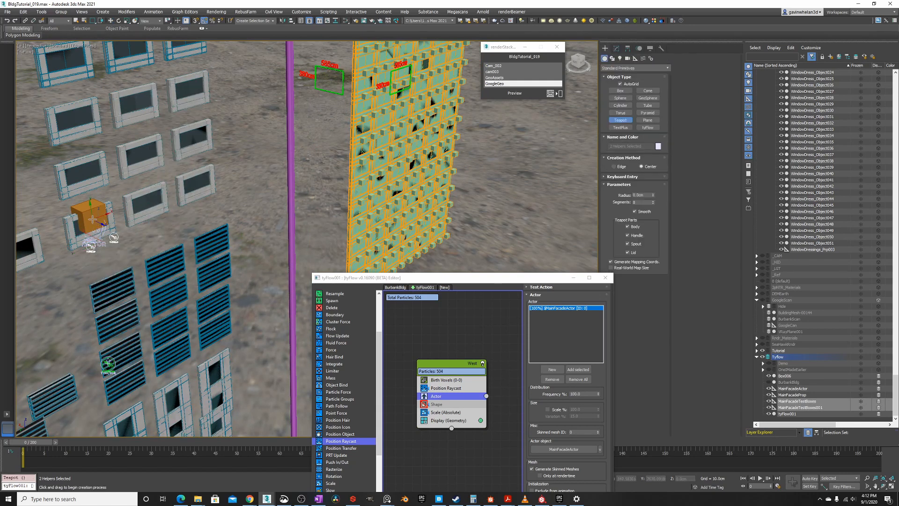
drag(92, 219, 157, 201)
right_click(116, 217)
right_click(111, 229)
click(112, 238)
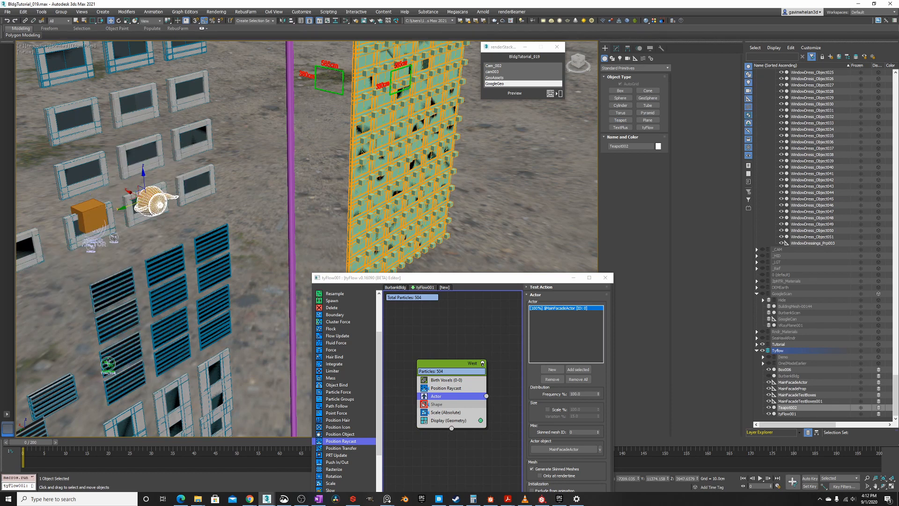
Add the teapot to the prop list of the MainFacadeTestBoxes001 helper
click(114, 236)
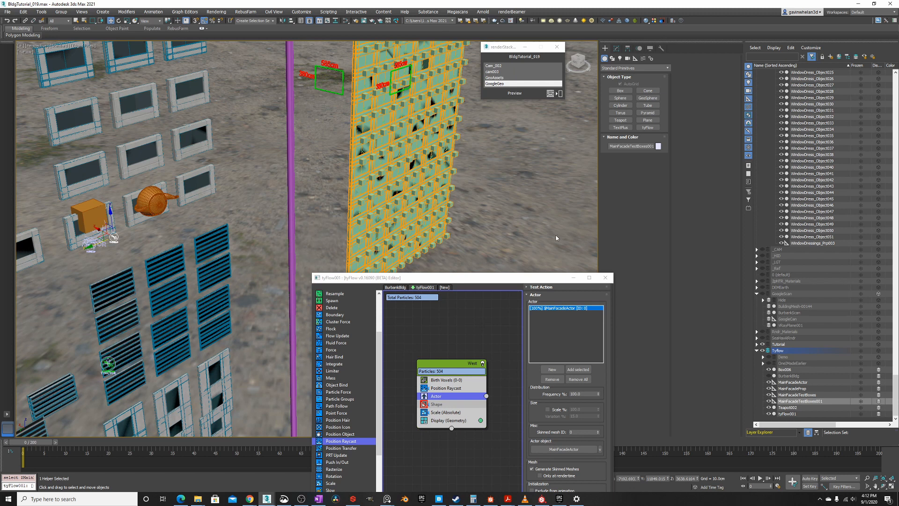
click(616, 48)
click(621, 299)
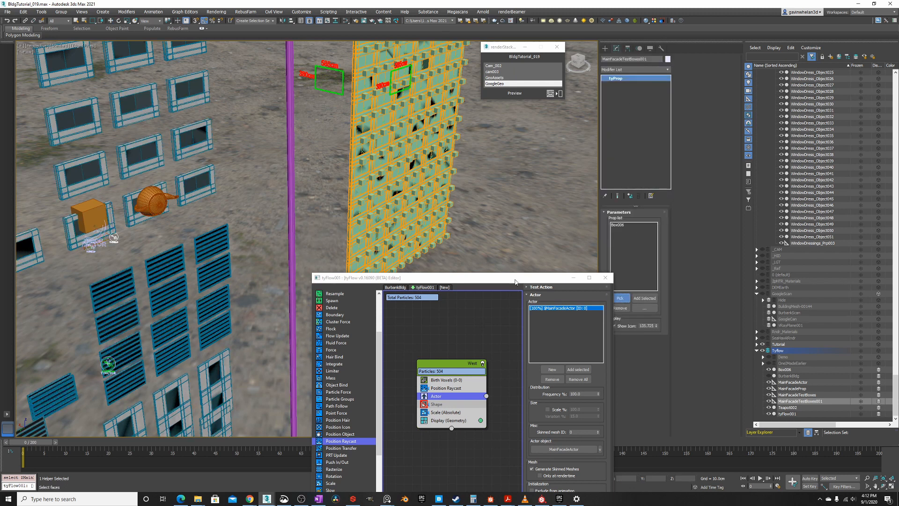
click(148, 203)
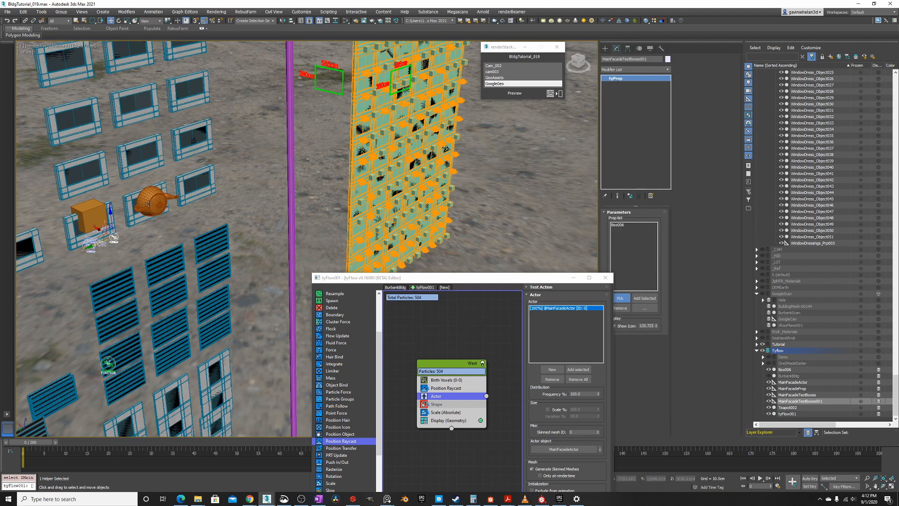
right_click(372, 183)
click(375, 194)
Try moving the MainFacadeTestBoxes001 helper while checking the boxes and teapots on the facade
scroll(394, 199, up, 3)
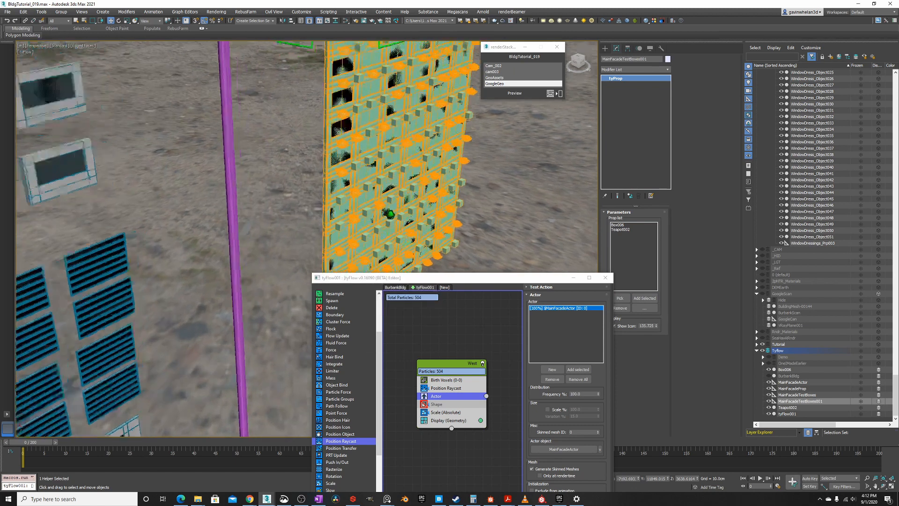
alt+middle_drag(390, 213, 319, 209)
middle_drag(331, 248, 154, 249)
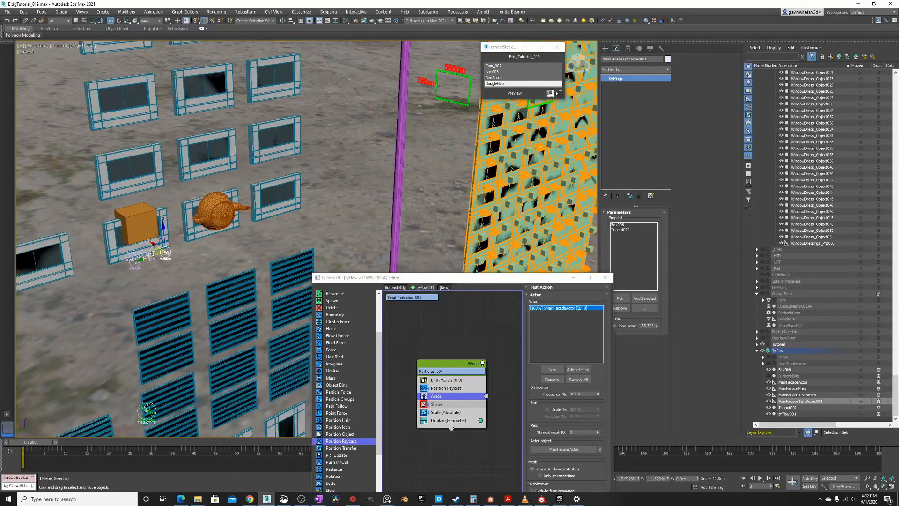
drag(153, 253, 150, 254)
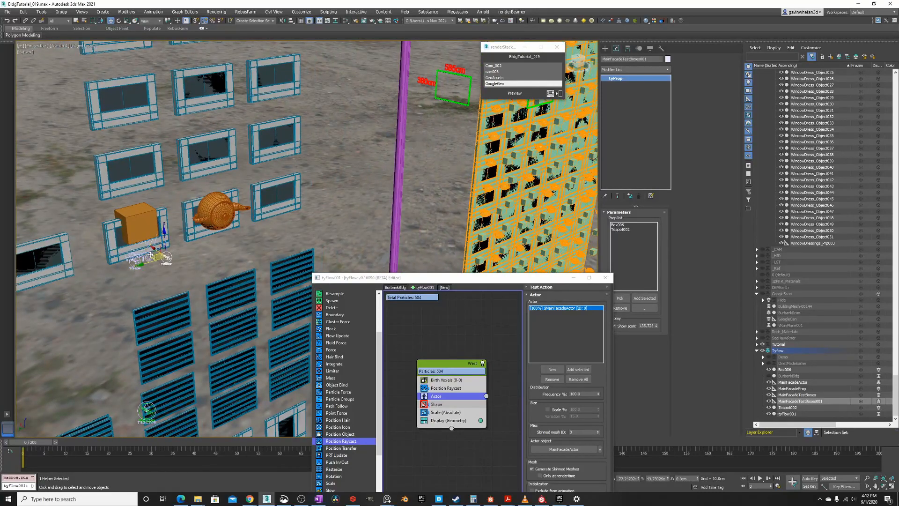
middle_drag(469, 194, 429, 192)
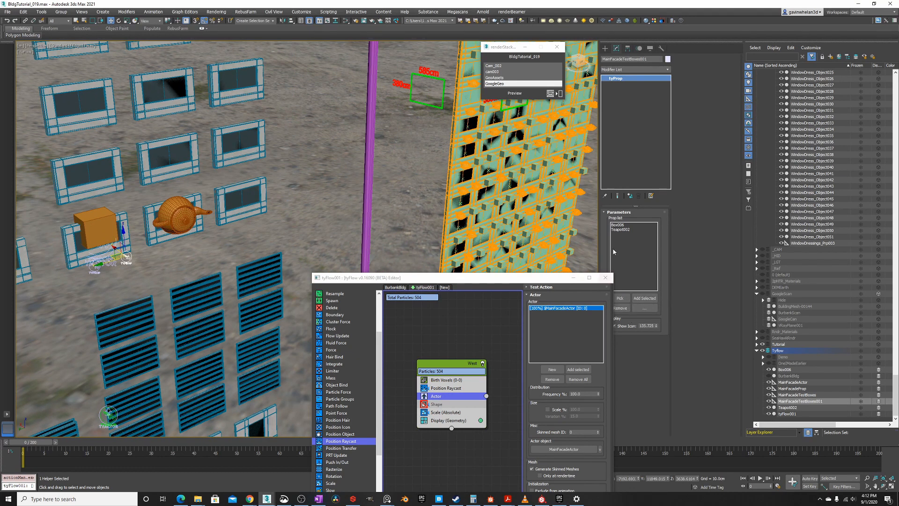
Change the uniqueness seed of the West event's Actor operator to vary the random prop distribution
drag(553, 281, 495, 280)
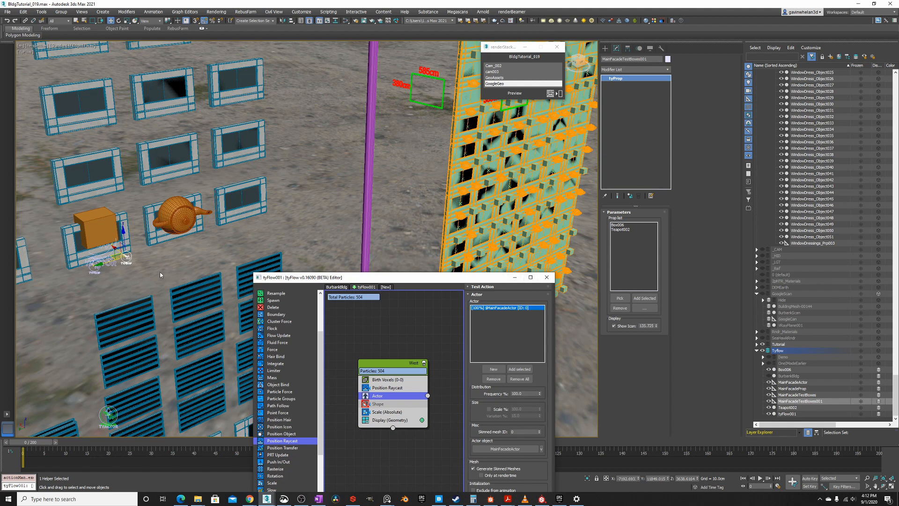
click(113, 265)
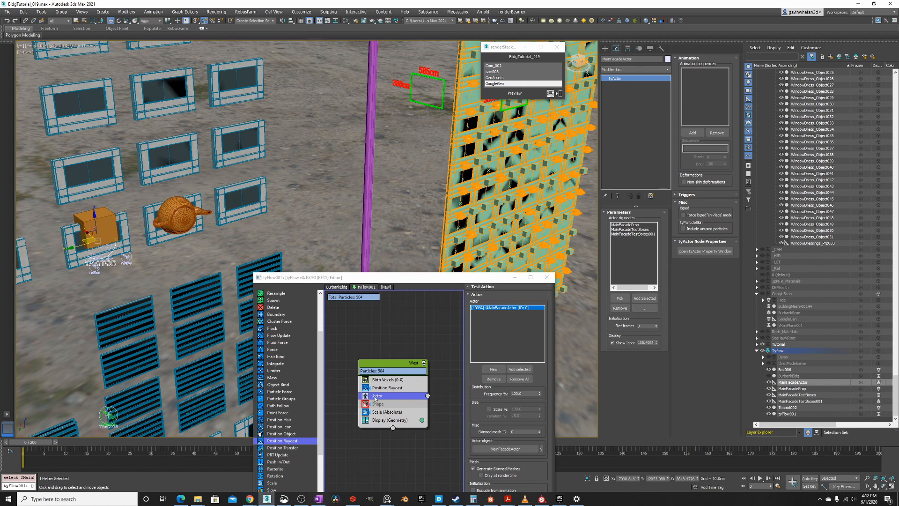
drag(504, 278, 413, 238)
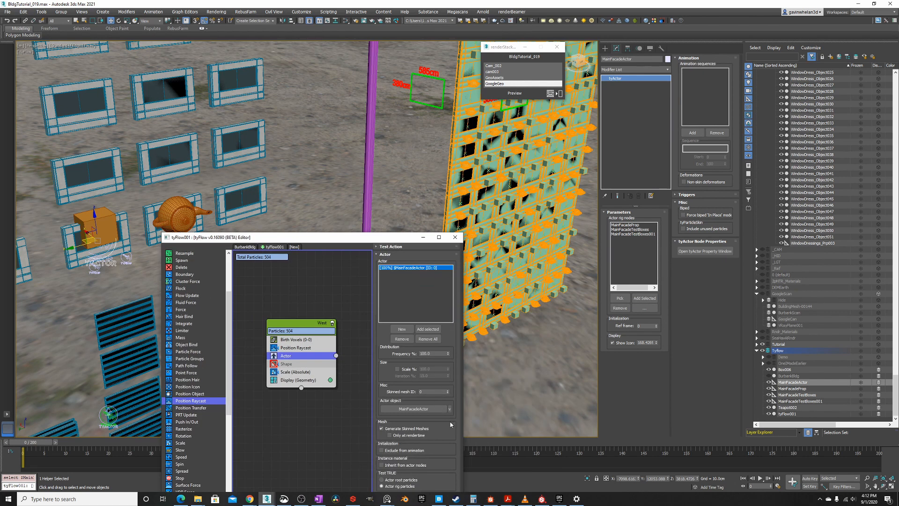
drag(347, 233, 361, 125)
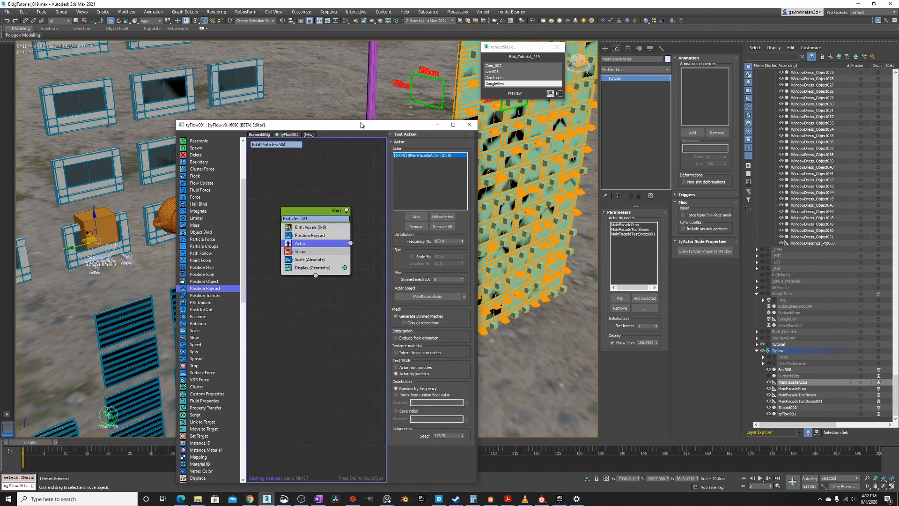
drag(464, 435, 421, 147)
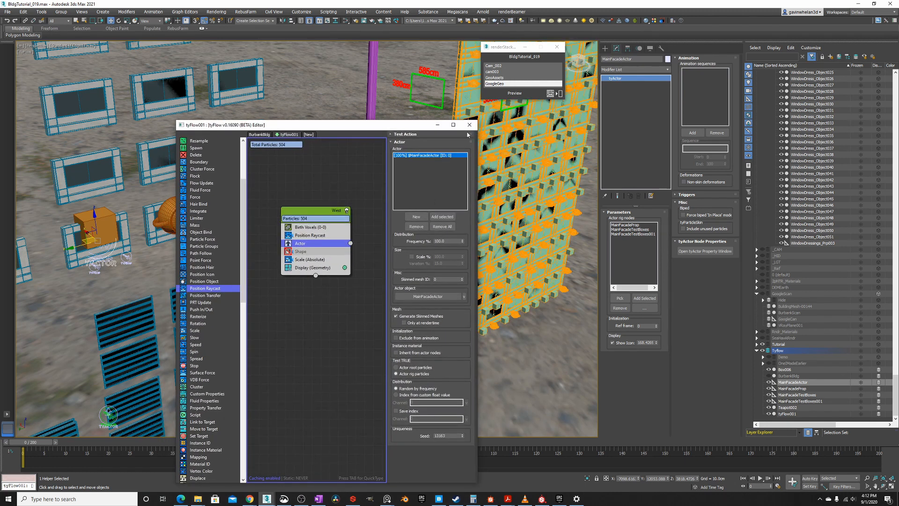
drag(355, 121, 445, 261)
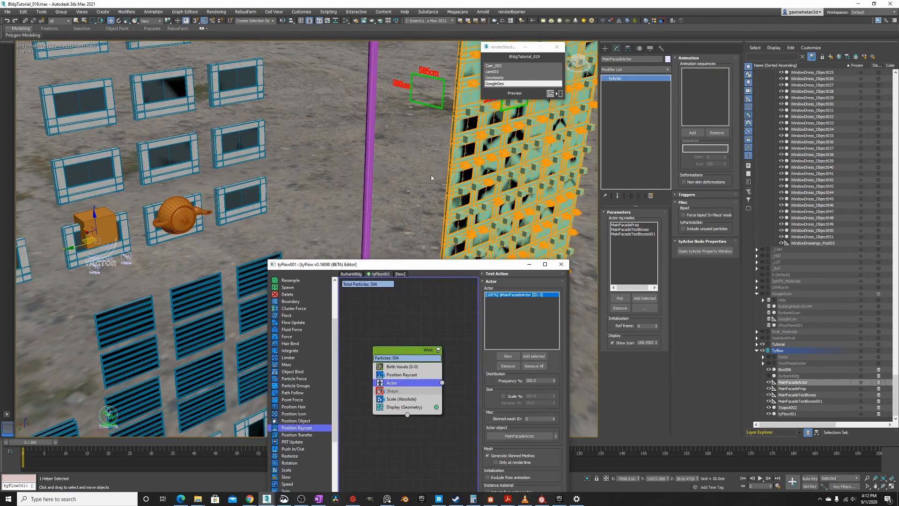
Examine the mixed boxes and teapots on the facade, followed by the source objects and their helpers
scroll(451, 221, up, 2)
scroll(451, 221, up, 2)
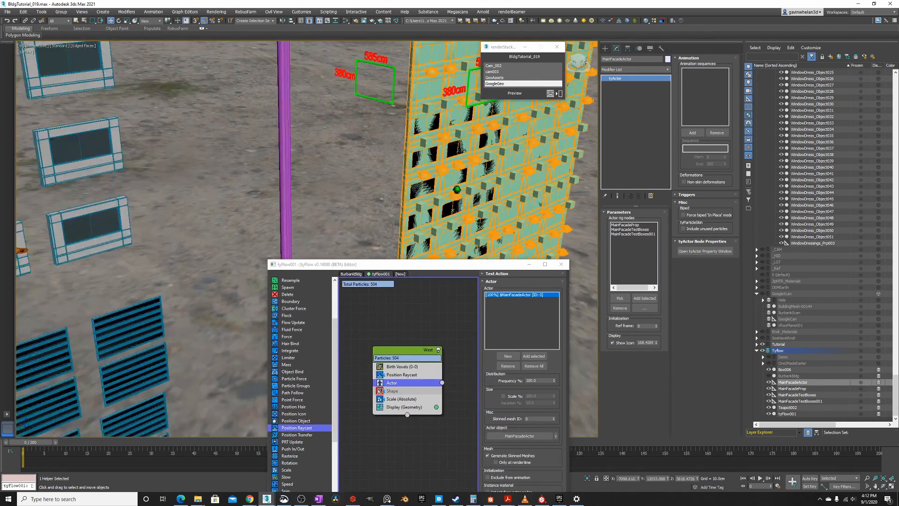
right_click(309, 164)
click(325, 171)
middle_drag(94, 218, 379, 209)
middle_drag(220, 245, 182, 213)
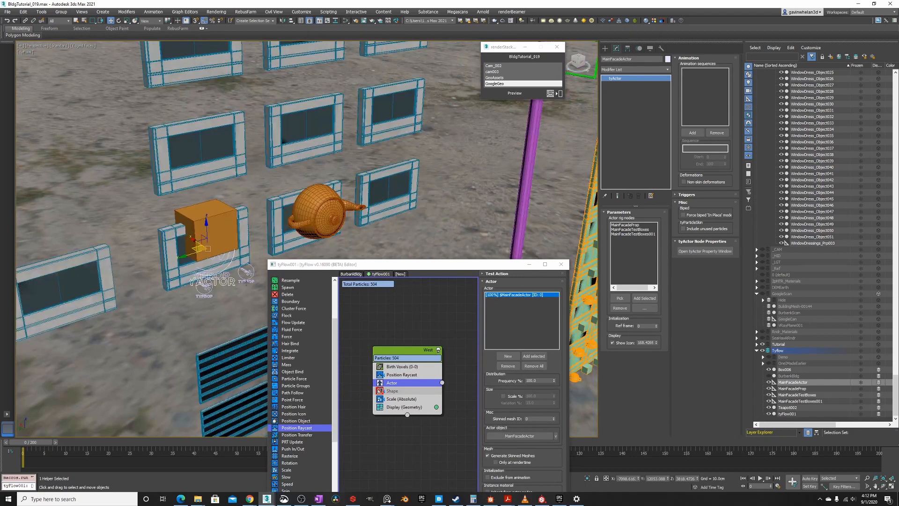
Examine the facade alongside the selected actor, MainFacadeTestBoxes001 helper and source box, with the tyFlow editor moved aside
ctrl+click(217, 293)
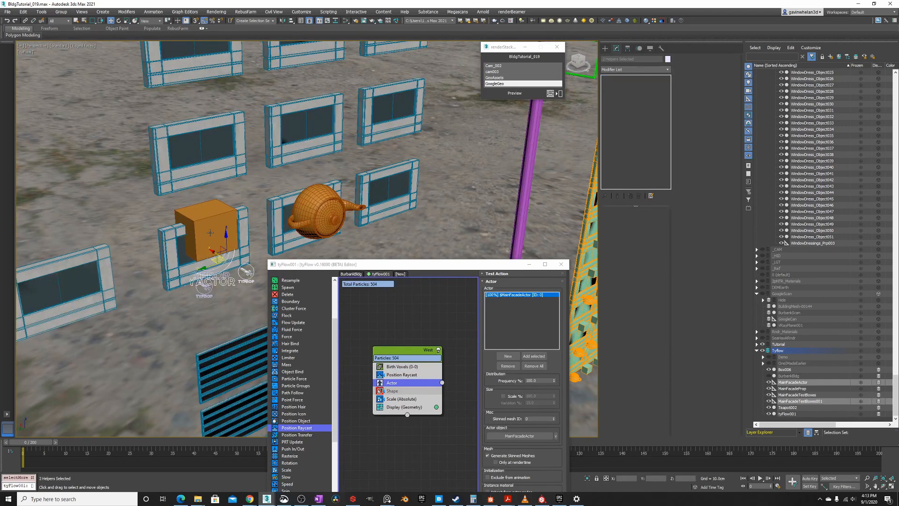
ctrl+click(349, 200)
key(ctrl+z)
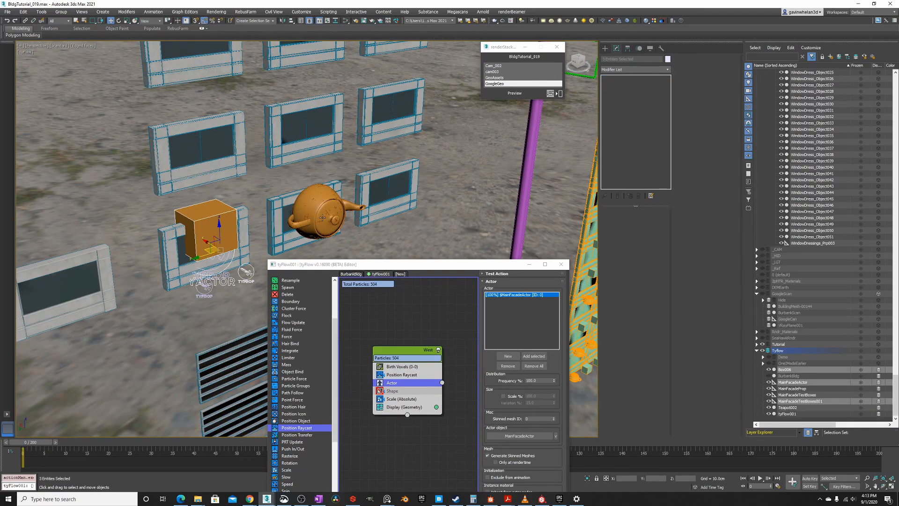
scroll(305, 155, down, 3)
middle_drag(407, 195, 281, 192)
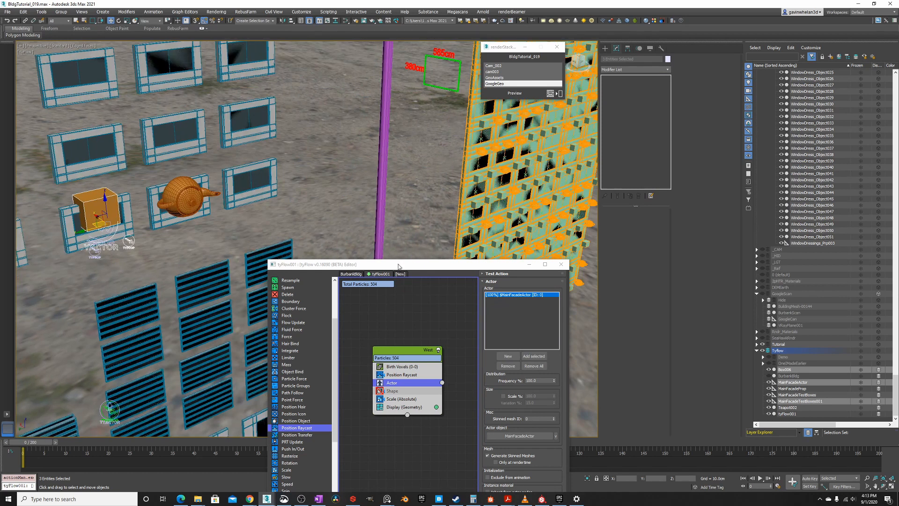
drag(403, 262, 244, 265)
right_click(430, 203)
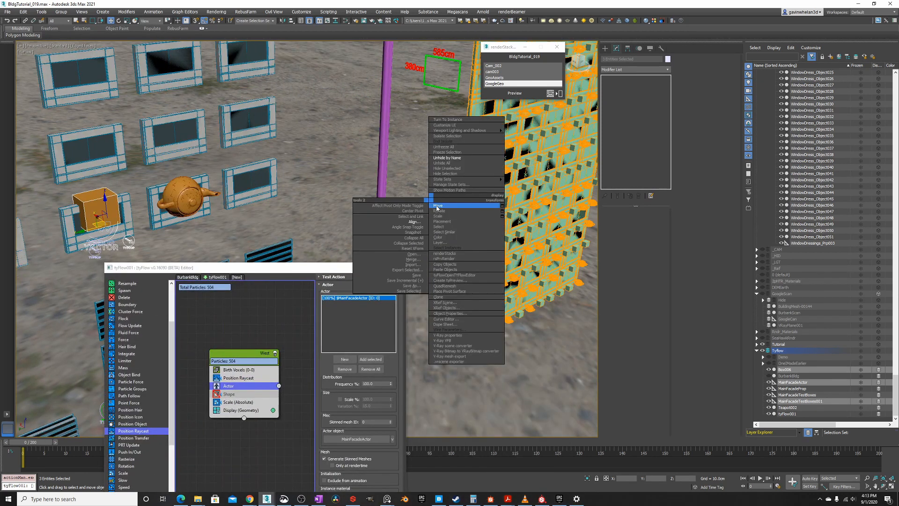
click(421, 208)
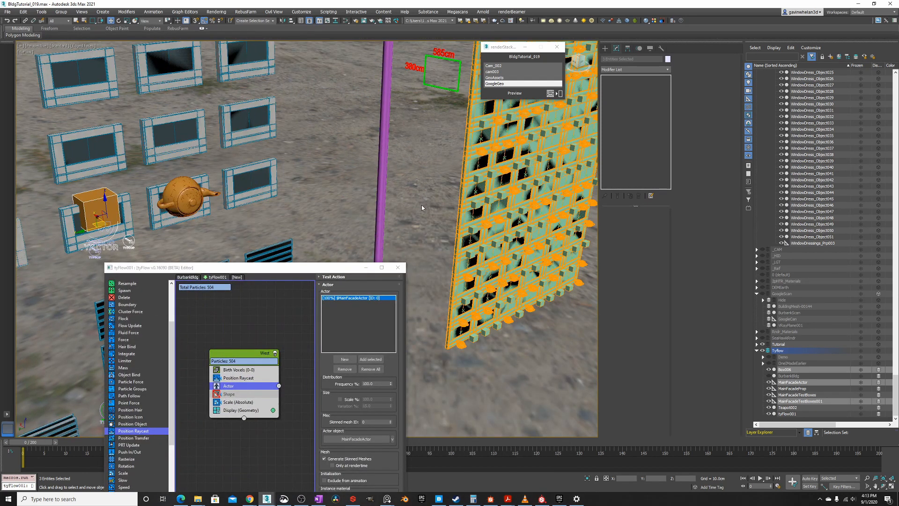
right_click(421, 204)
click(437, 212)
click(128, 242)
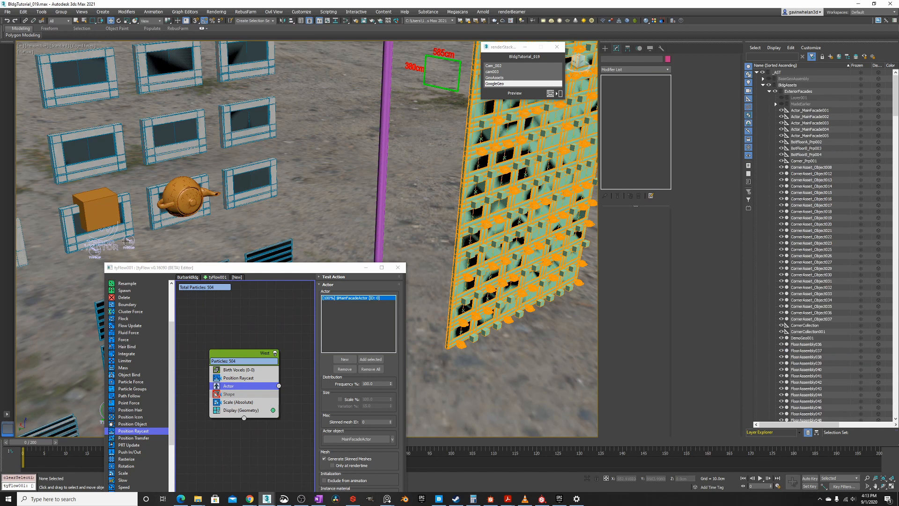
Raise the MainFacadeTestBoxes001 helper beside the source box and rotate it -180 degrees about its Y axis
right_click(146, 188)
click(171, 195)
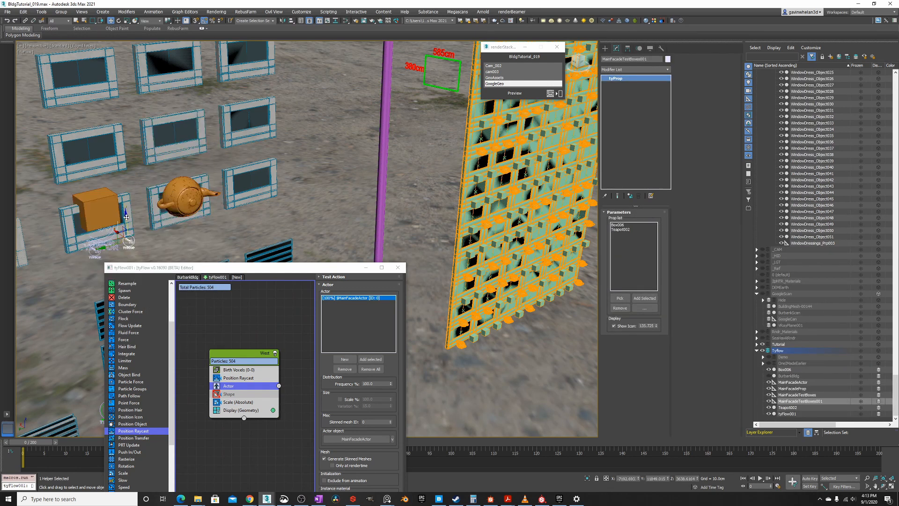
drag(126, 214, 147, 358)
right_click(124, 191)
click(133, 204)
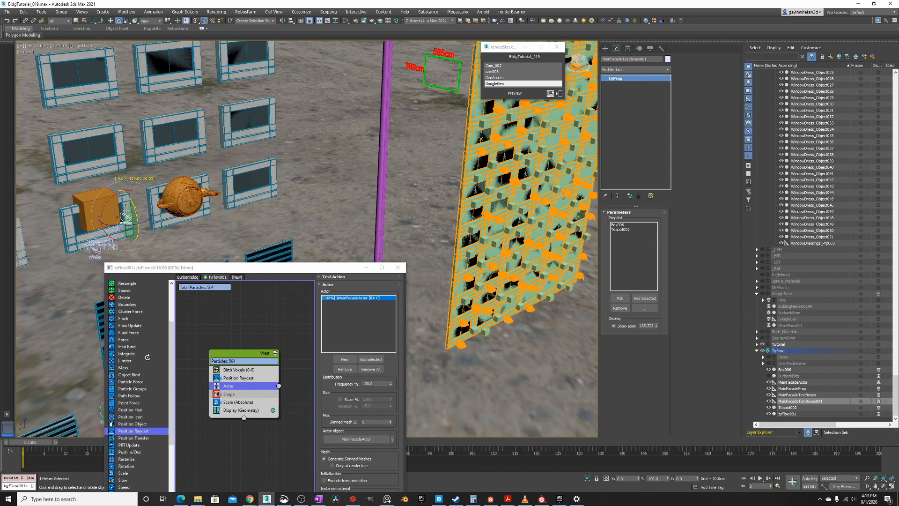
right_click(127, 212)
click(138, 221)
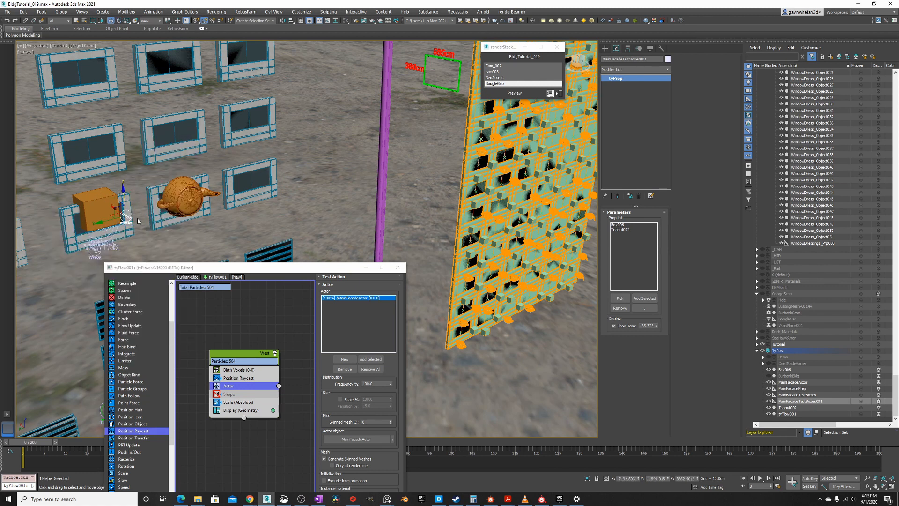
Rotate the MainFacadeTestBoxes001 helper freely off-axis to test how the facade props respond
right_click(138, 221)
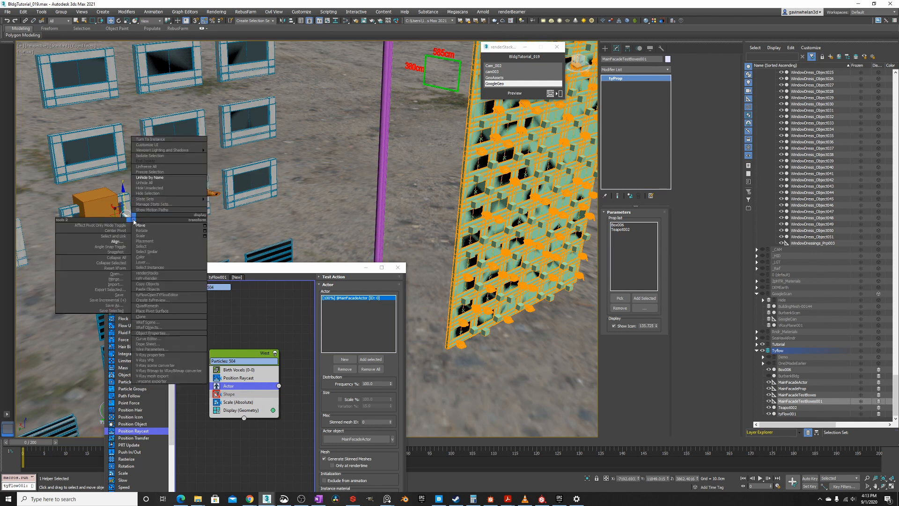
click(148, 229)
mouse_move(124, 205)
mouse_down()
mouse_move(119, 189)
mouse_move(130, 197)
mouse_up()
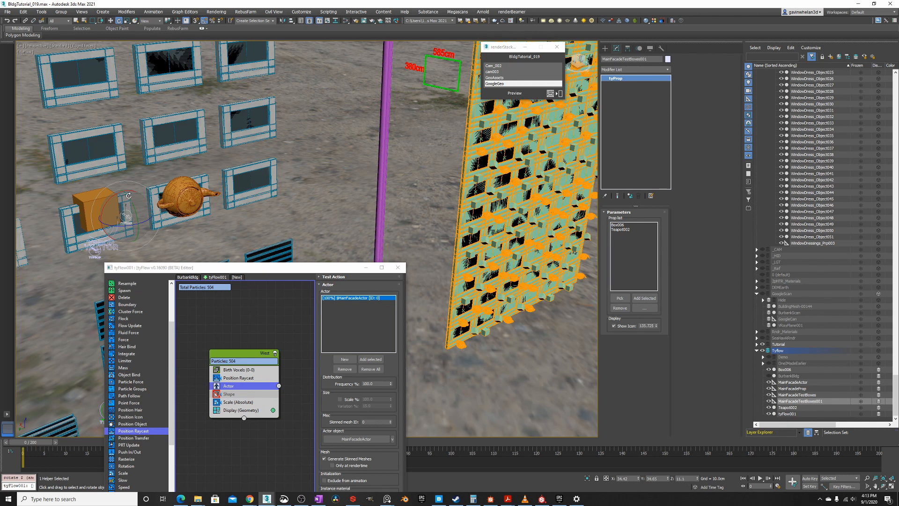
right_click(103, 216)
click(110, 223)
right_click(103, 203)
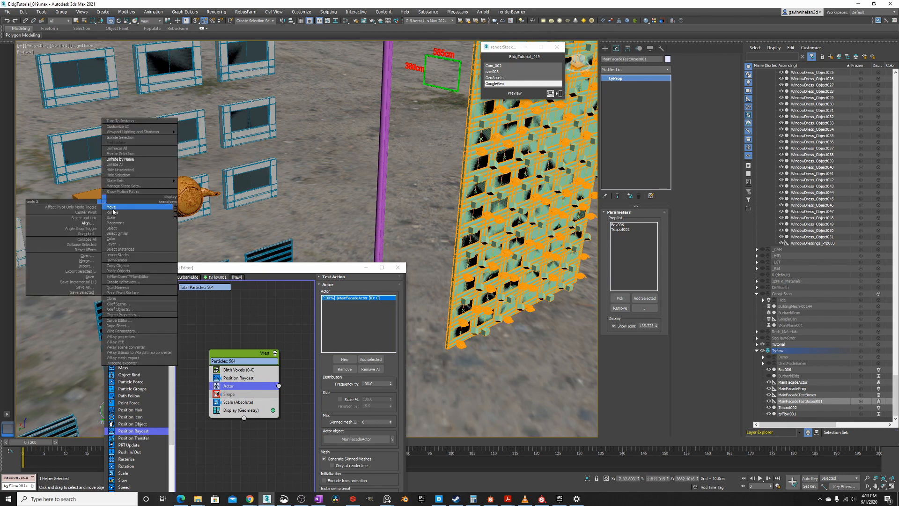
click(112, 208)
right_click(137, 213)
click(143, 216)
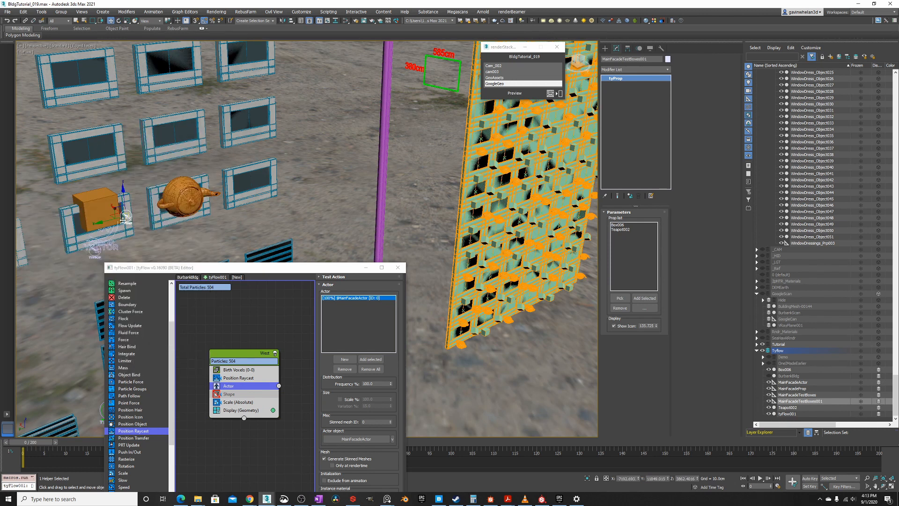
Select the MainFacadeTestBoxes001 helper together with the box and teapot and examine their arrangement
alt+middle_drag(143, 216, 164, 220)
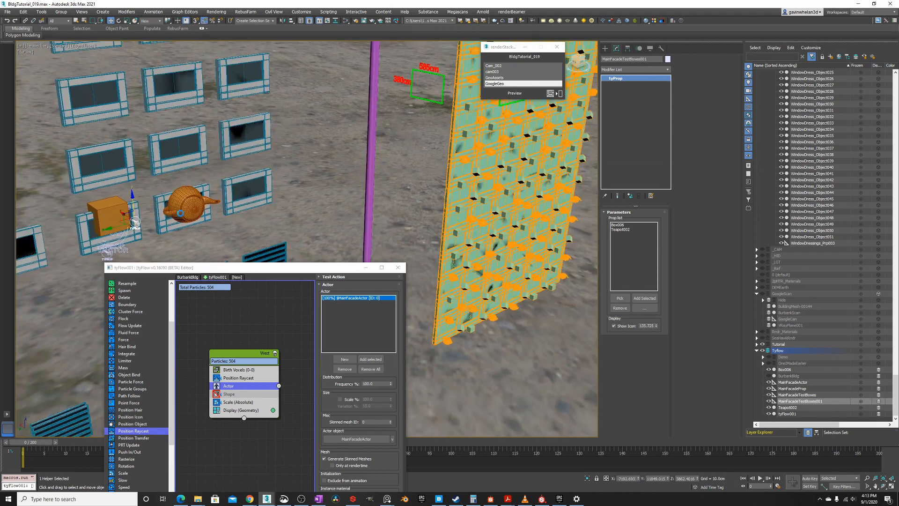
double_click(135, 222)
scroll(178, 225, up, 4)
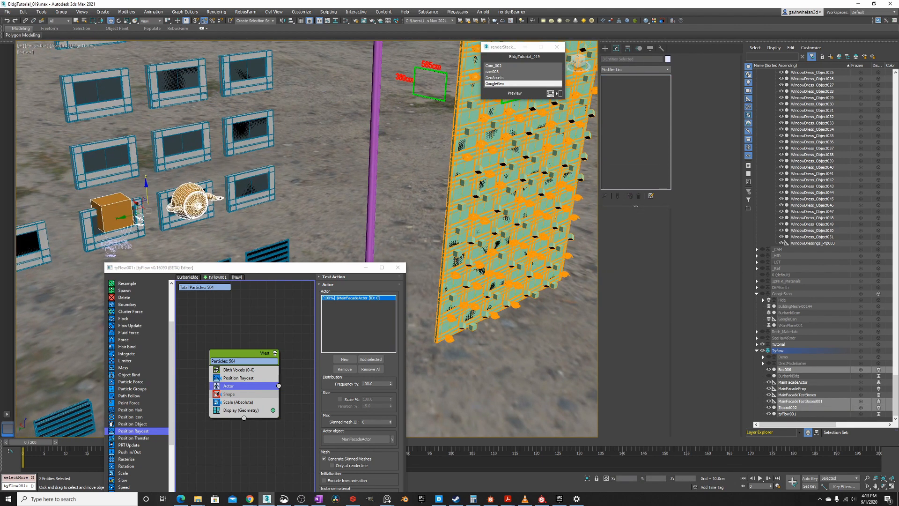
middle_drag(140, 220, 154, 178)
scroll(157, 183, down, 4)
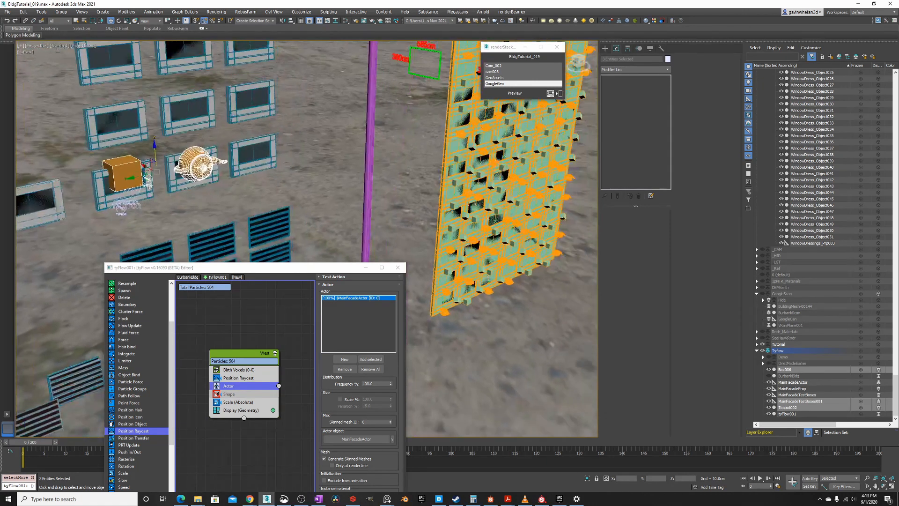
scroll(145, 202, up, 2)
scroll(144, 207, up, 1)
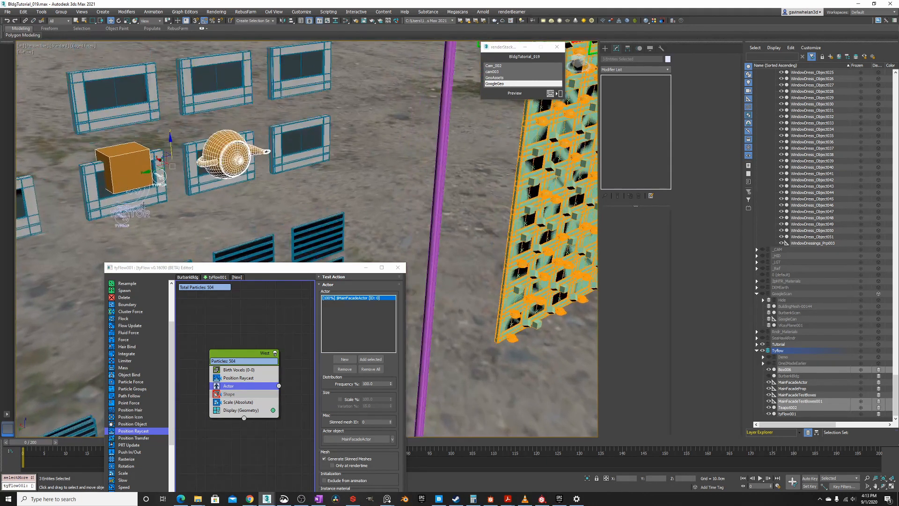
right_click(143, 207)
click(151, 212)
Create a tyCollection helper beside the window assets and move it near the source box
click(608, 49)
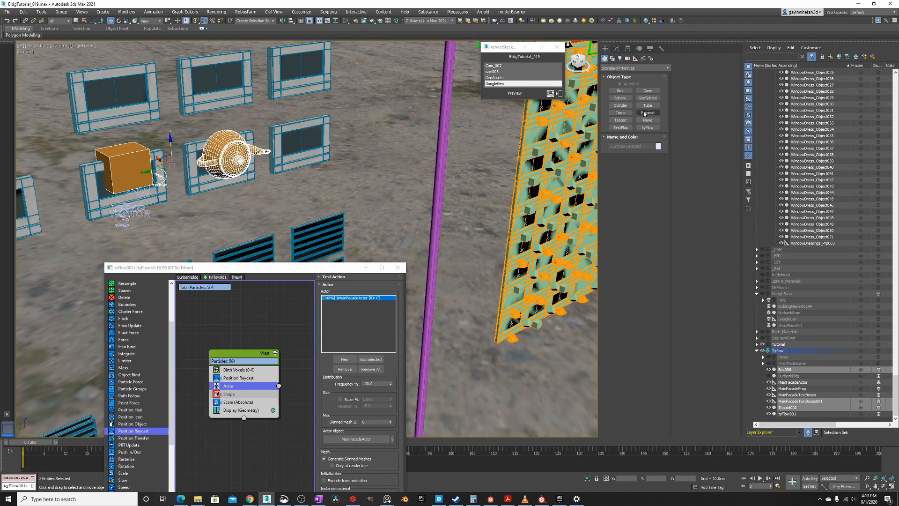
click(635, 58)
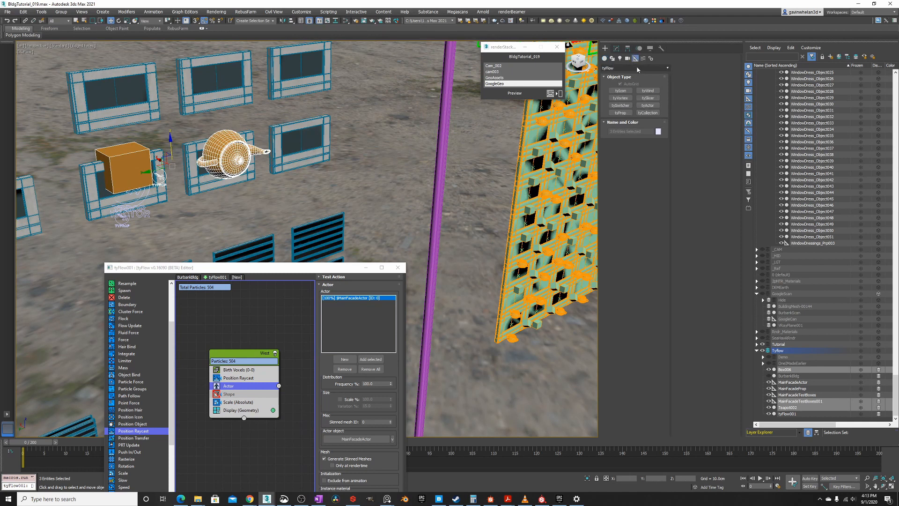
click(648, 113)
scroll(89, 248, down, 2)
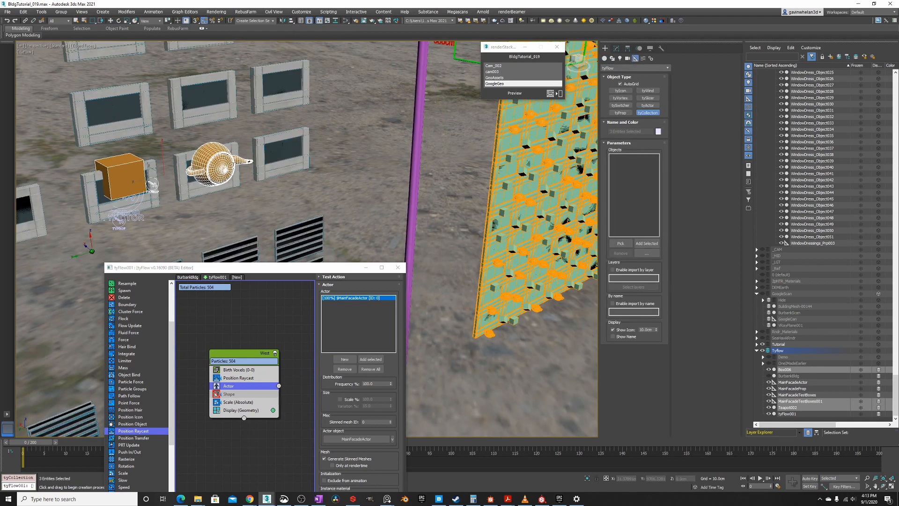
scroll(89, 248, up, 1)
drag(67, 330, 65, 206)
right_click(56, 323)
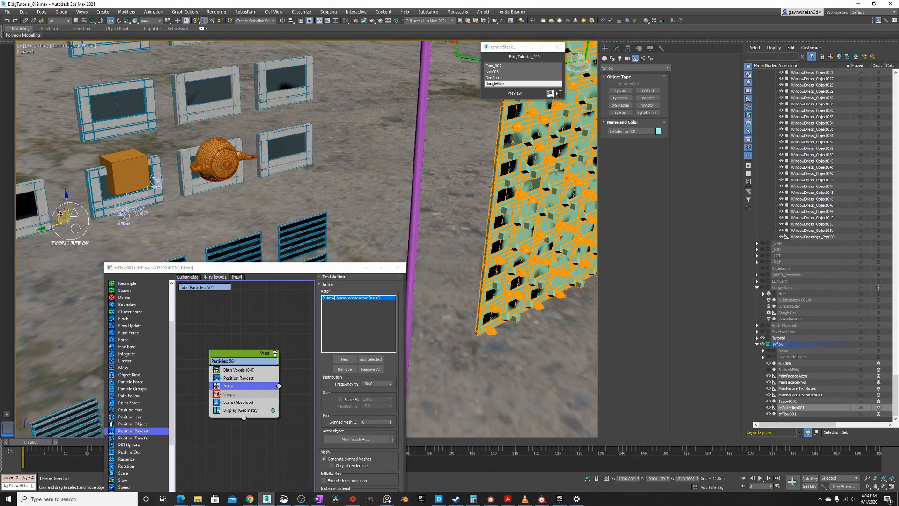
Align the tyCollection helper to the MainFacadeTestBoxes helper, then offset it to the side of the props
scroll(65, 206, up, 2)
right_click(76, 200)
key(alt+a)
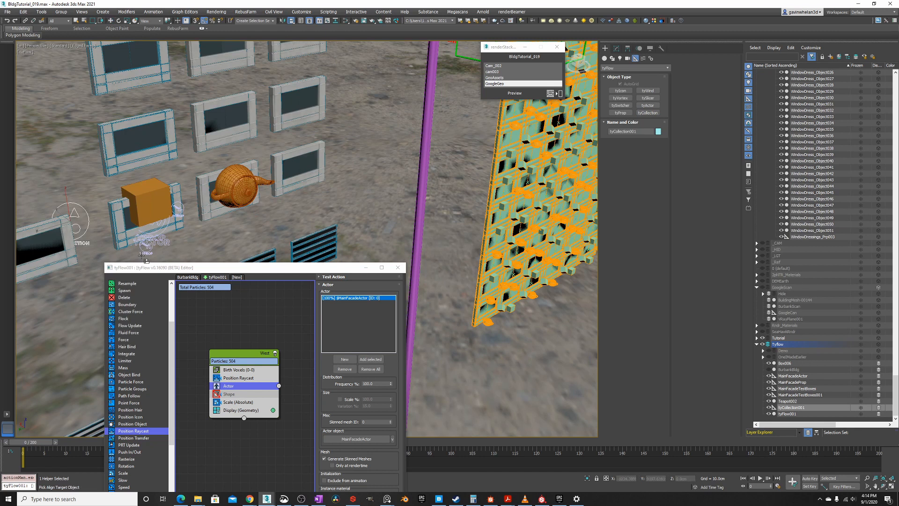
click(144, 255)
click(448, 307)
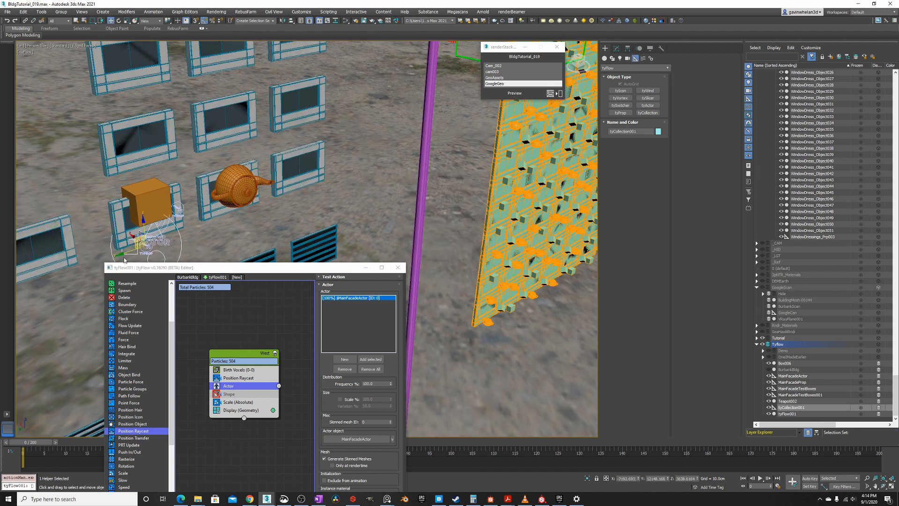
drag(141, 236, 97, 258)
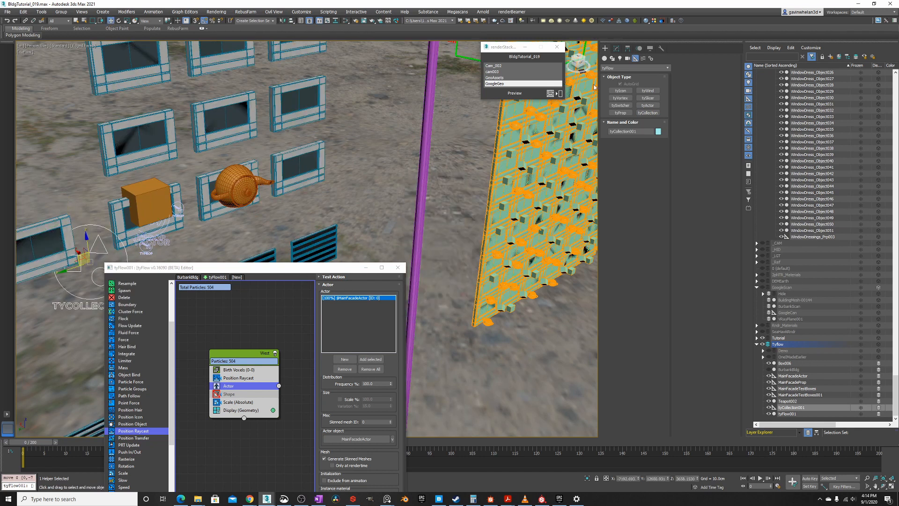
Reduce the tyCollection helper's icon size and shift the helper upward and closer to the source box
click(616, 48)
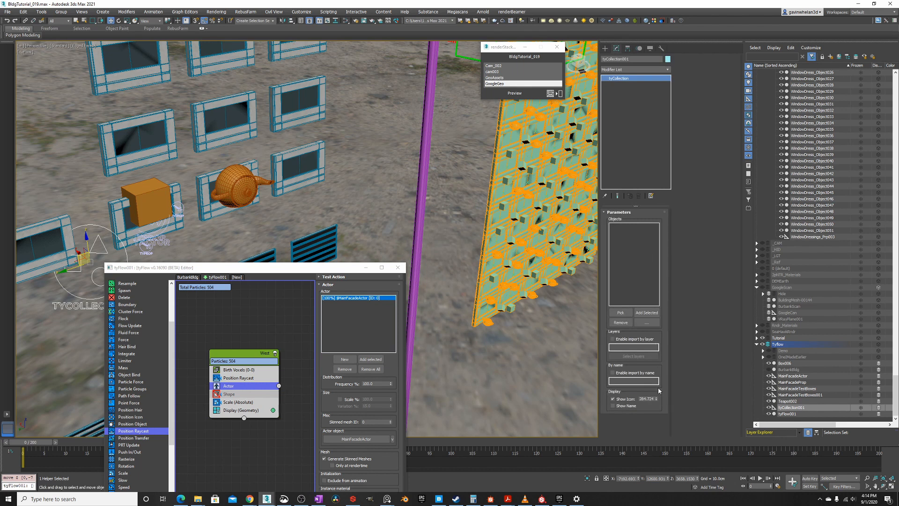
drag(656, 400, 207, 4)
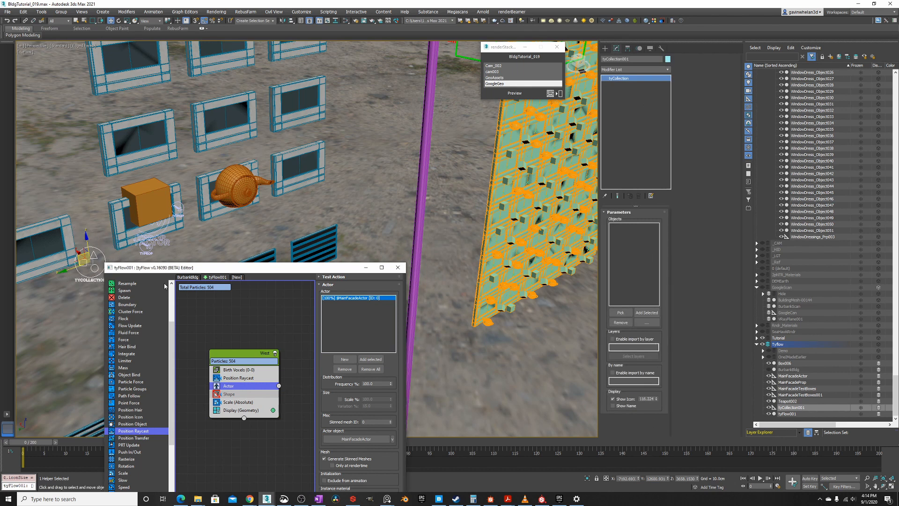
drag(151, 268, 176, 336)
mouse_move(105, 255)
alt+middle_down()
mouse_move(80, 254)
mouse_move(103, 243)
alt+middle_up()
drag(103, 243, 117, 235)
alt+middle_drag(117, 235, 123, 251)
Examine the tyCollection helper's placement relative to the actor, the source props and the facade
scroll(123, 251, up, 6)
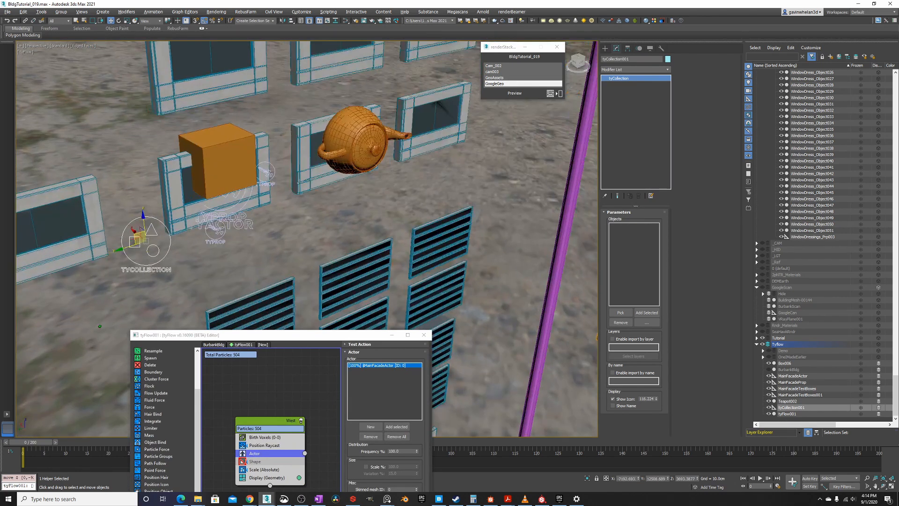
scroll(177, 238, down, 4)
middle_drag(309, 200, 288, 209)
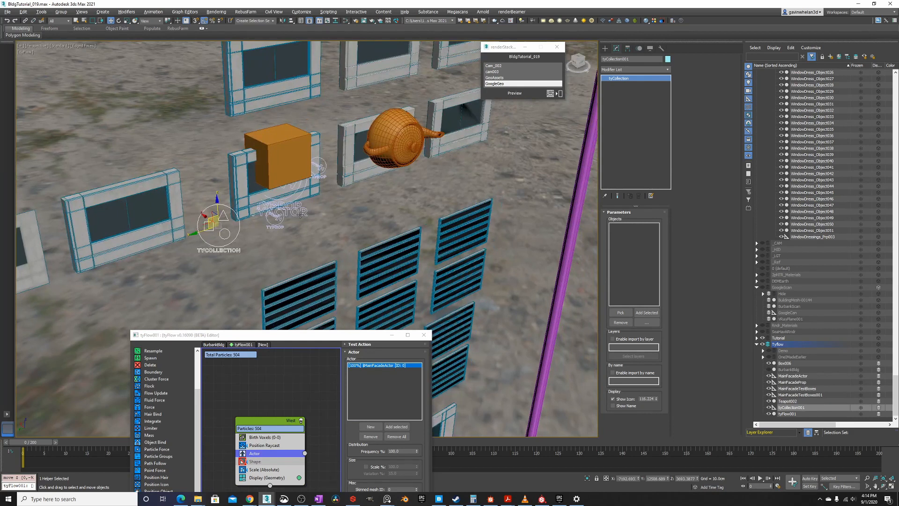
click(299, 215)
middle_drag(212, 227, 197, 216)
click(181, 227)
scroll(239, 216, down, 4)
middle_drag(378, 179, 315, 192)
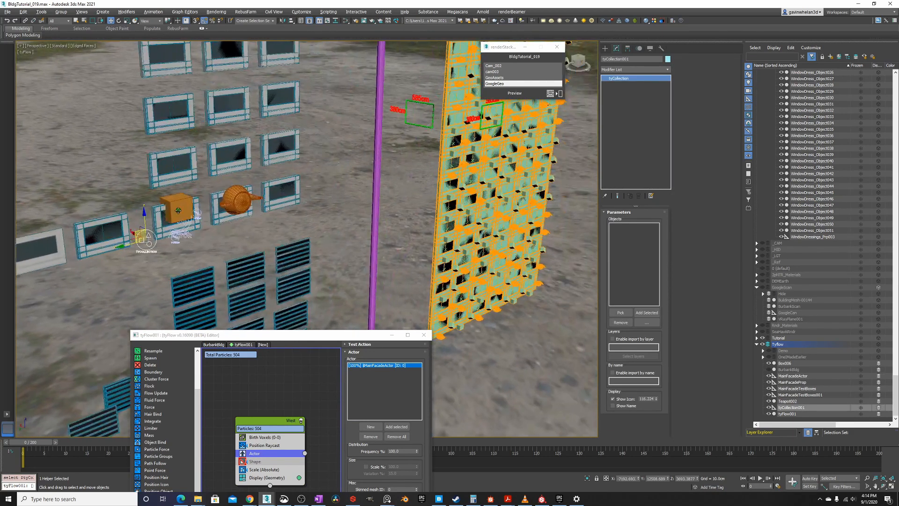
Remove MainFacadeProp, MainFacadeTestBoxes and MainFacadeTestBoxes001 from the MainFacadeActor's rig nodes
scroll(178, 211, up, 2)
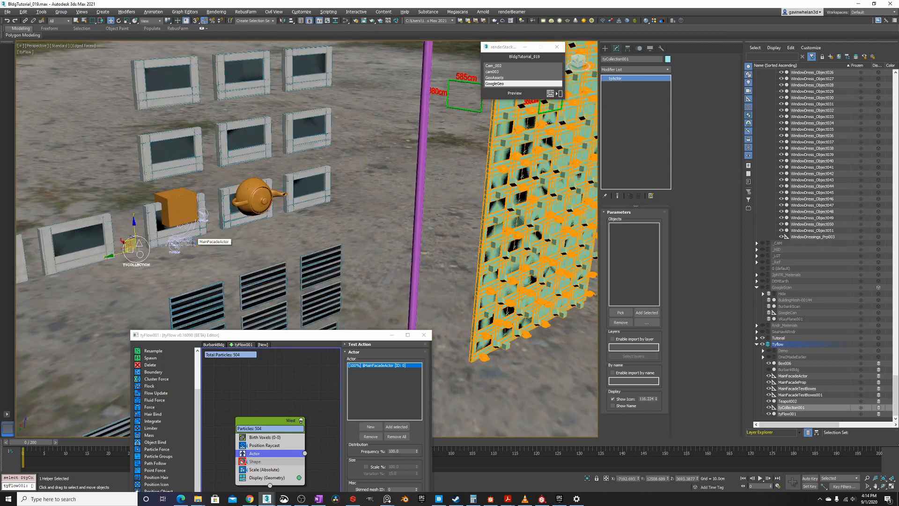
click(189, 243)
click(615, 234)
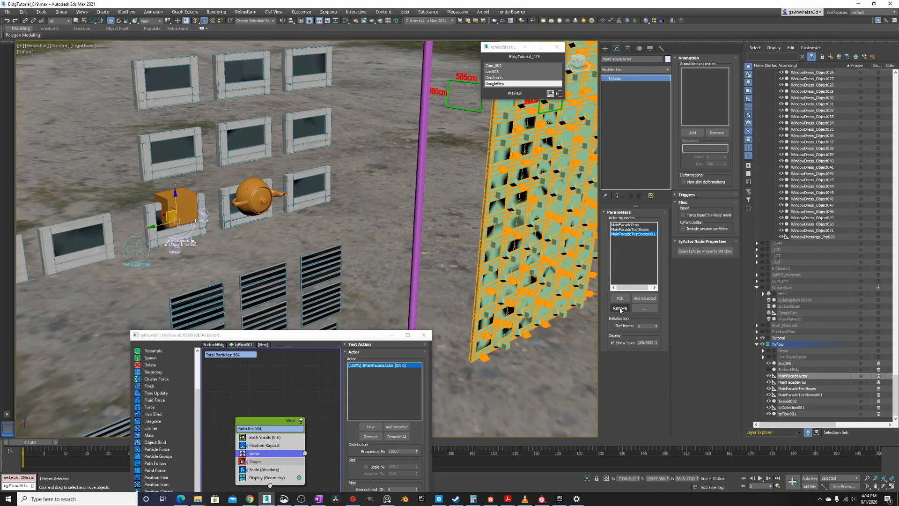
click(620, 308)
click(620, 309)
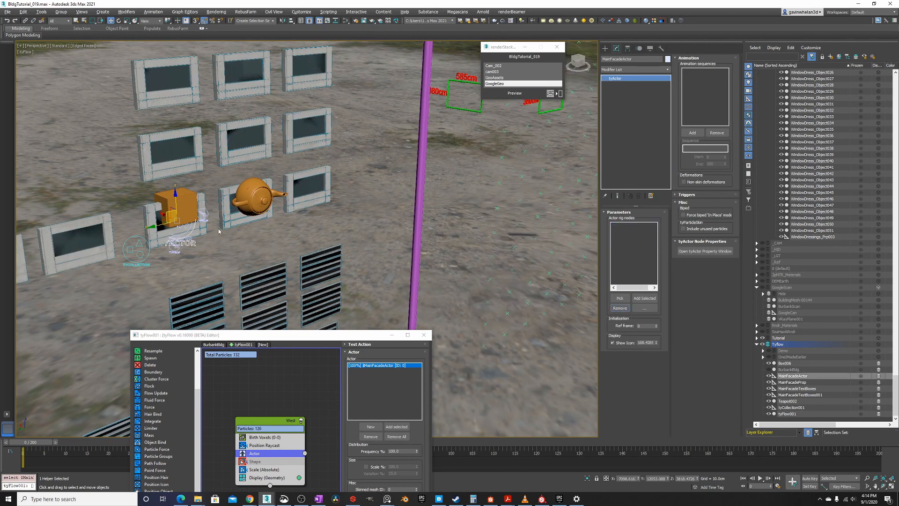
Add the MainFacadeTestBoxes, MainFacadeTestBoxes001 and MainFacadeProp helpers to tyCollection001's object list, keeping the collection's settings locked while selecting them
scroll(187, 237, up, 2)
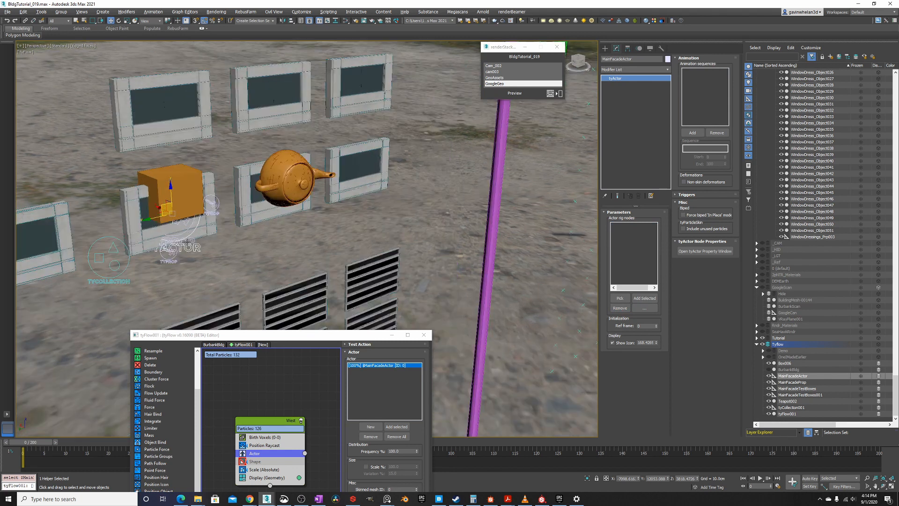
click(116, 263)
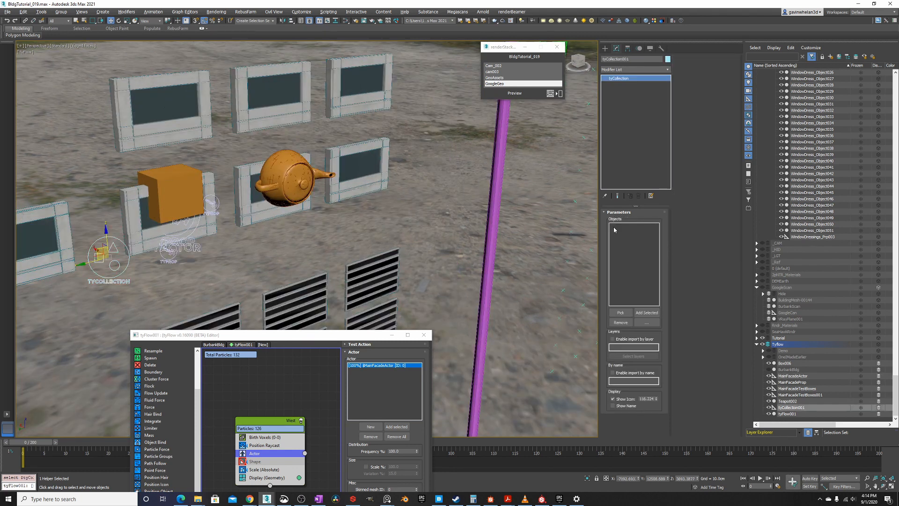
click(606, 197)
click(171, 263)
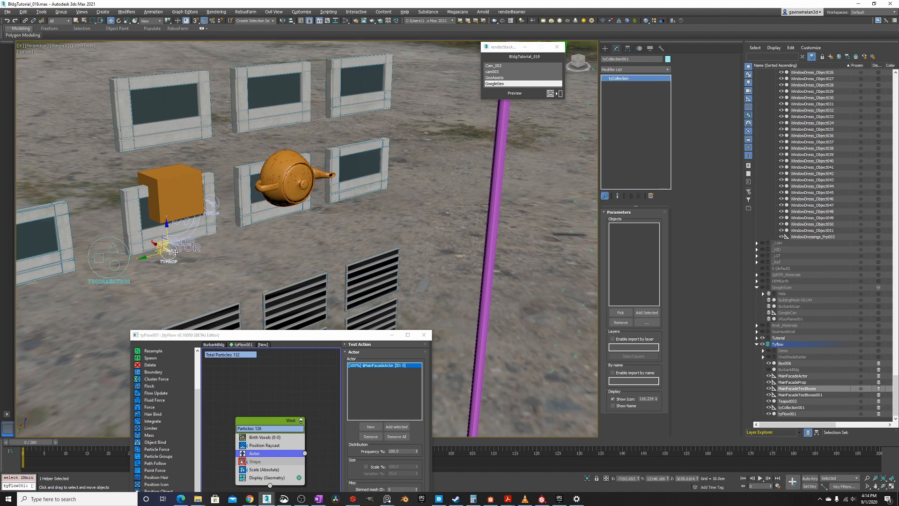
scroll(171, 263, up, 4)
ctrl+click(238, 184)
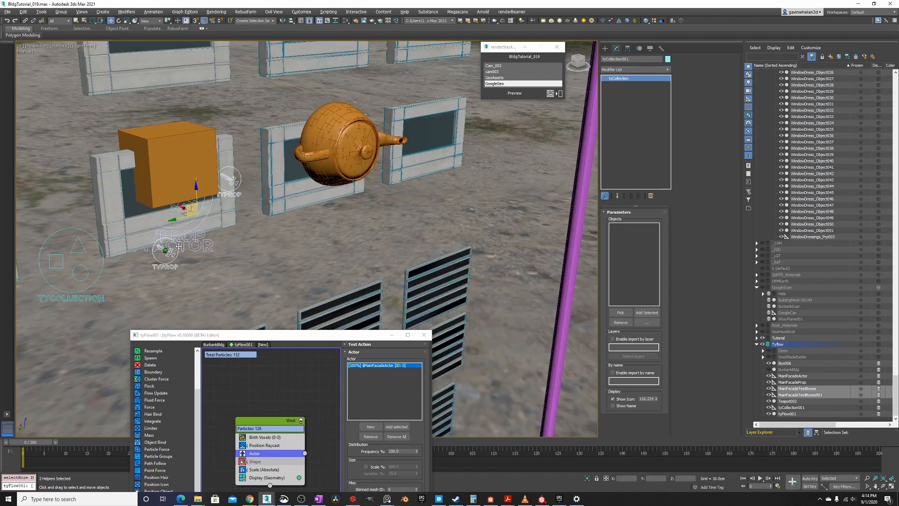
scroll(178, 246, up, 4)
ctrl+click(229, 224)
scroll(229, 224, down, 6)
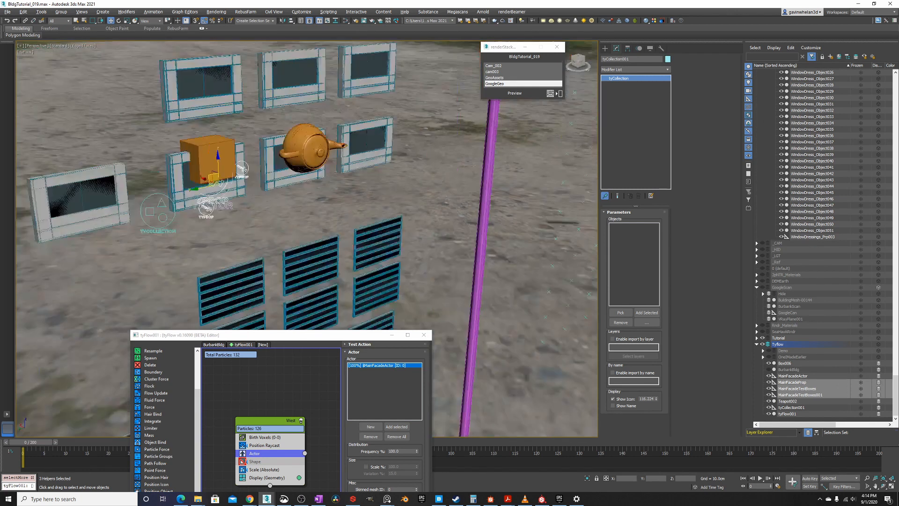
click(648, 314)
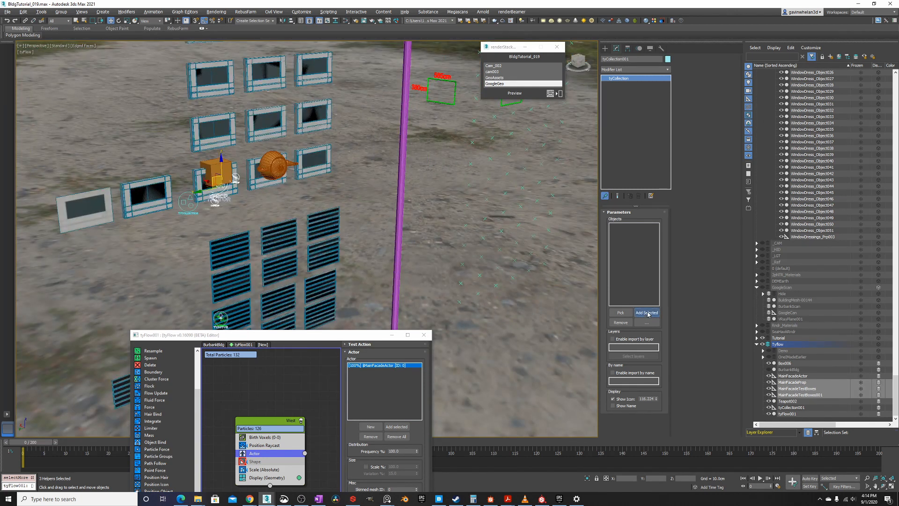
Unlock the modifier settings and assign tyCollection001 as the rig node of MainFacadeActor
scroll(212, 201, up, 2)
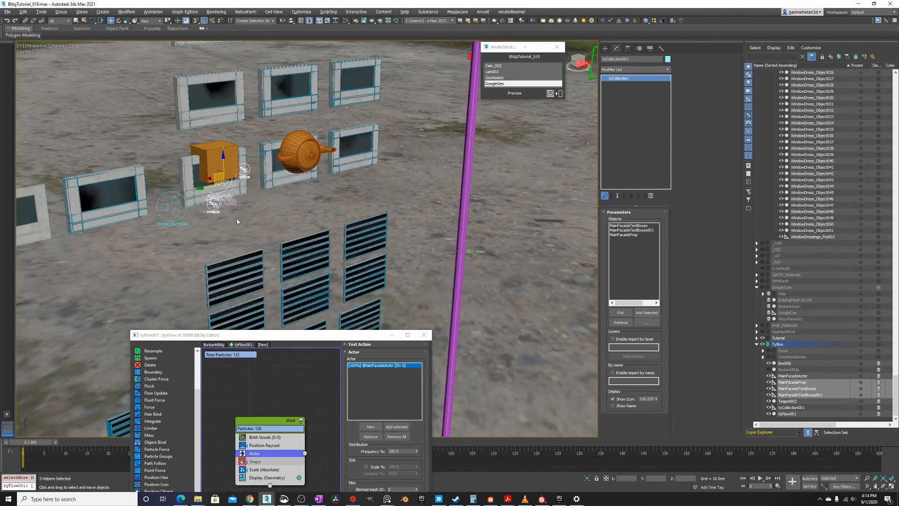
click(227, 202)
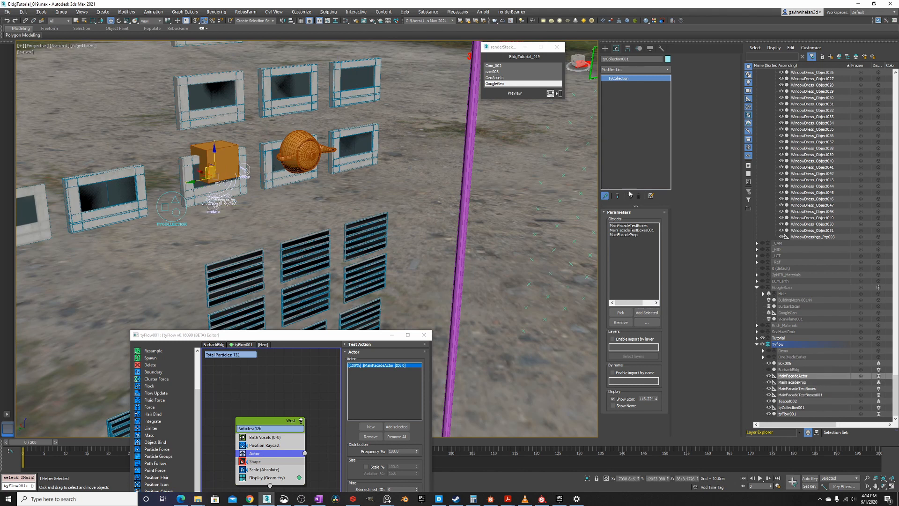
click(605, 196)
click(620, 298)
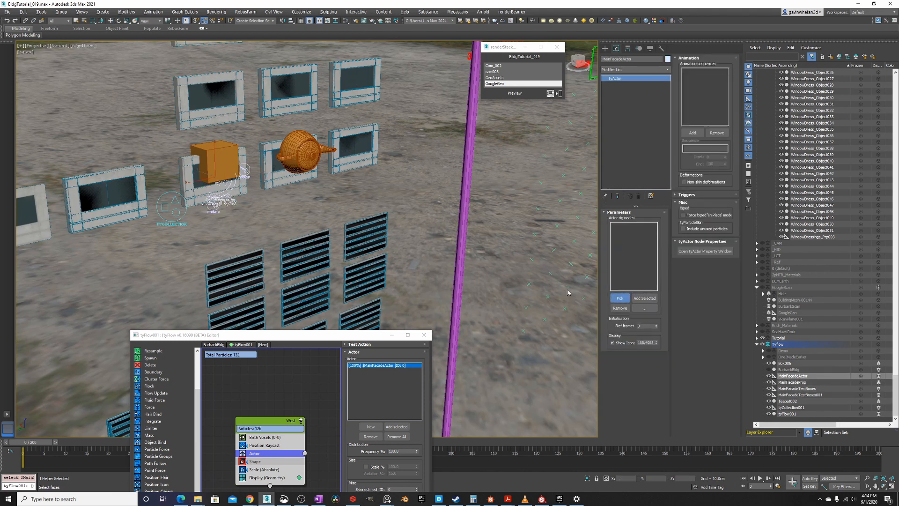
click(179, 220)
middle_drag(498, 203, 391, 221)
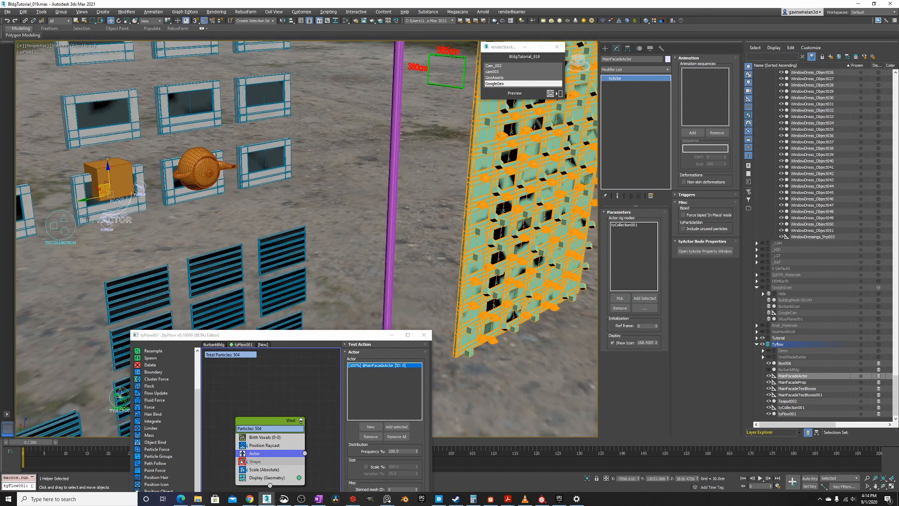
Raise the tyCollection001 helper slightly and clone it straight downward to just below the original
click(56, 224)
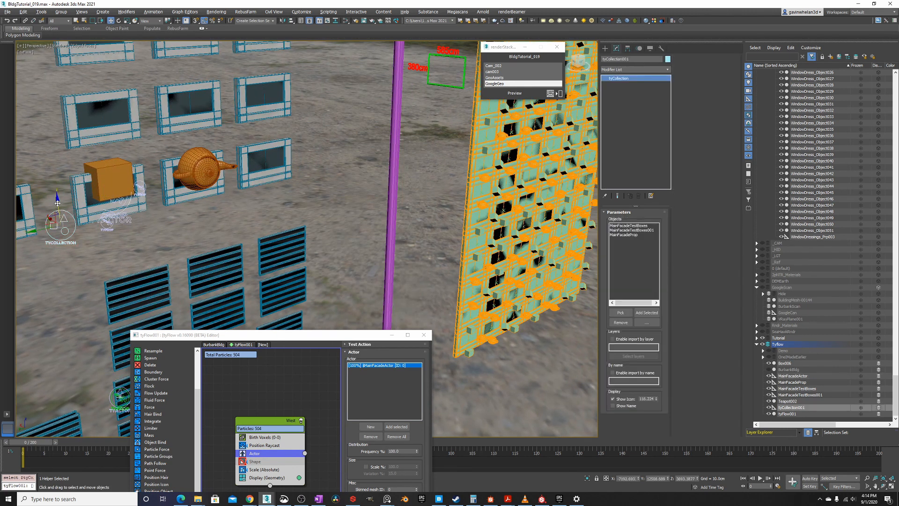
drag(58, 196, 59, 188)
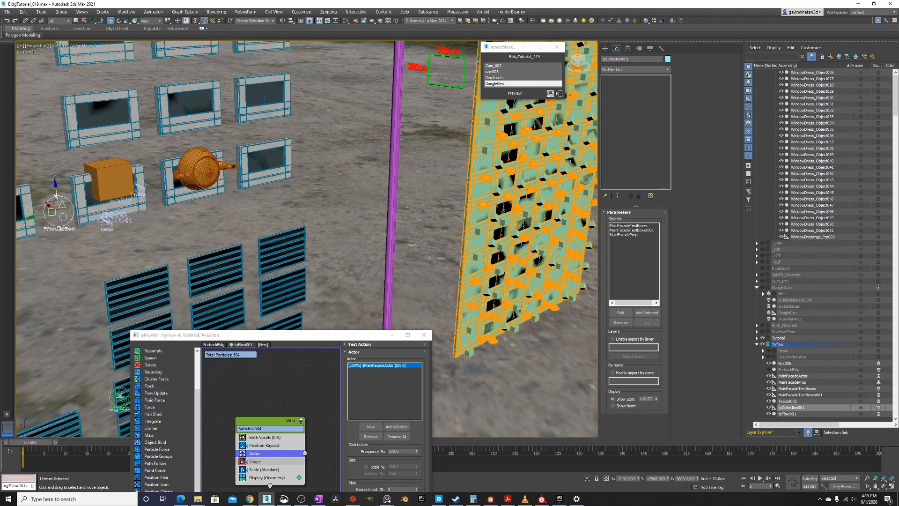
shift+drag(56, 191, 60, 227)
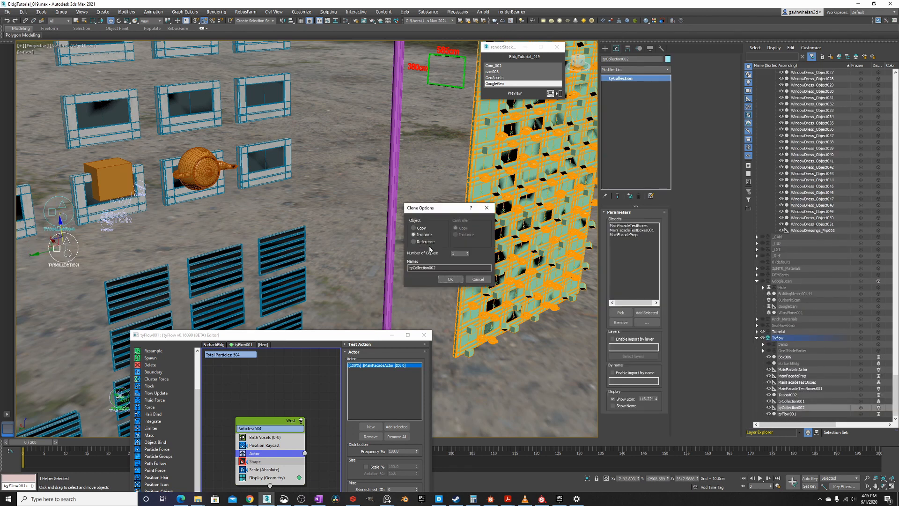
Clone the tyCollection helper as an instance named tyCollection002
click(450, 279)
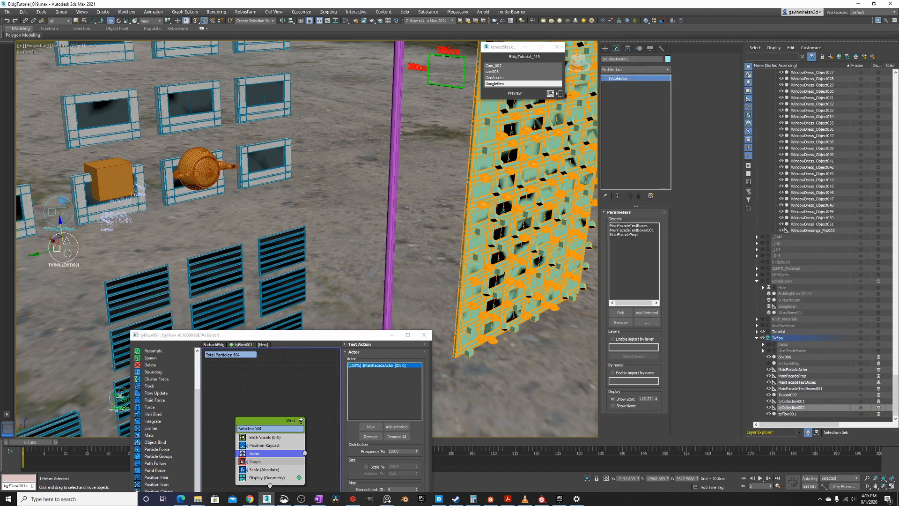
click(70, 202)
middle_drag(82, 216, 96, 216)
right_click(97, 214)
click(105, 217)
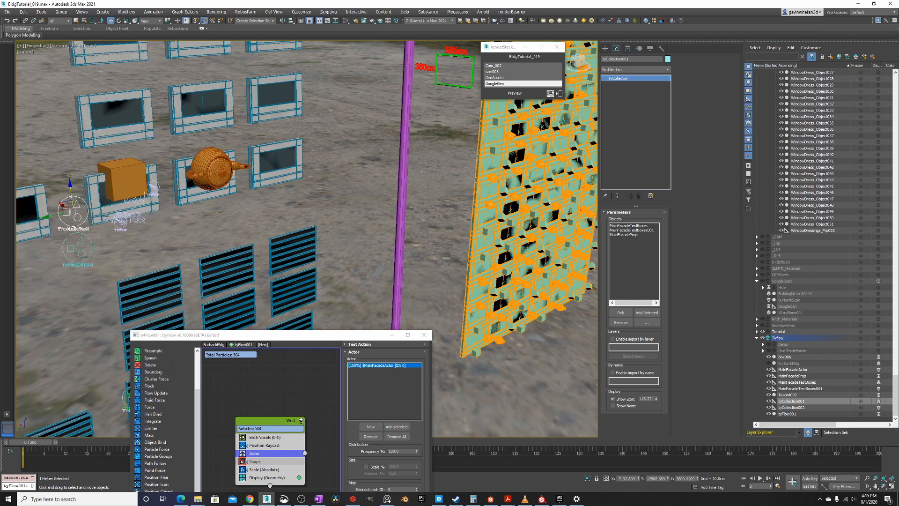
click(83, 240)
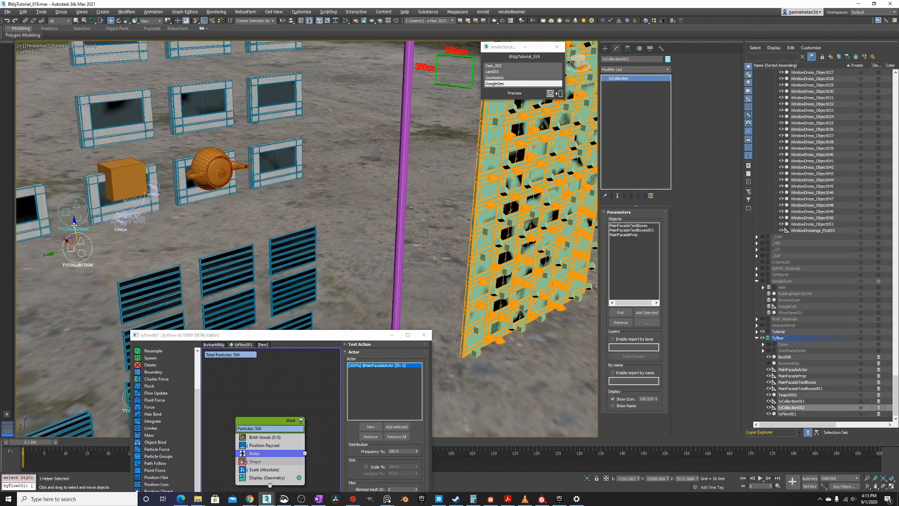
drag(74, 225, 79, 265)
click(477, 279)
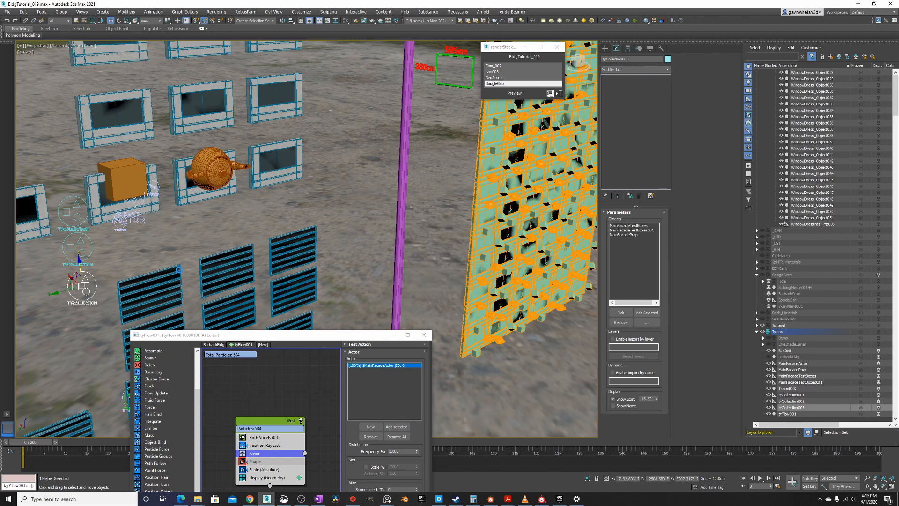
right_click(81, 253)
click(94, 257)
shift+drag(75, 226, 80, 264)
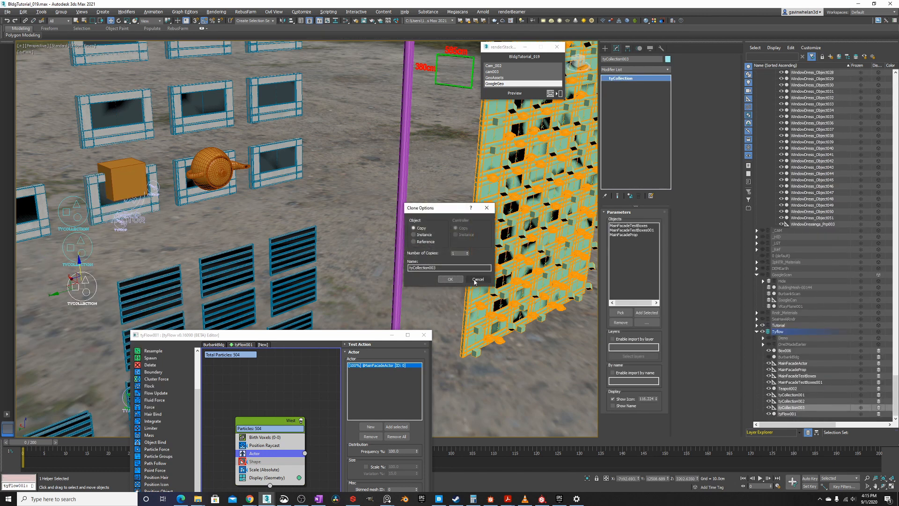
click(477, 279)
right_click(187, 290)
click(202, 299)
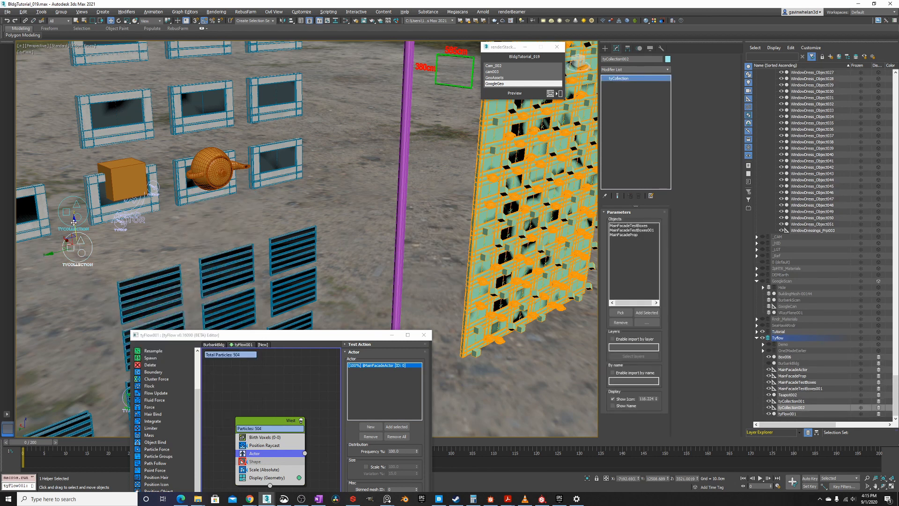
shift+drag(73, 222, 78, 263)
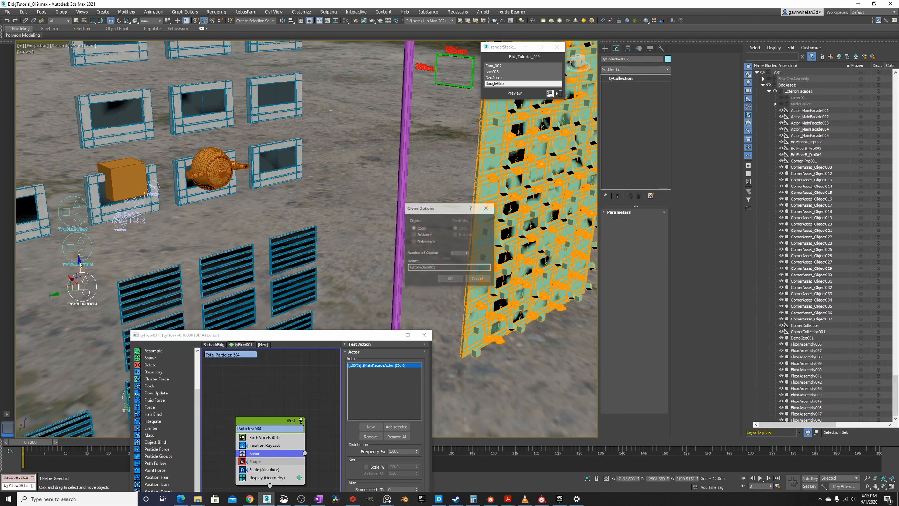
click(478, 279)
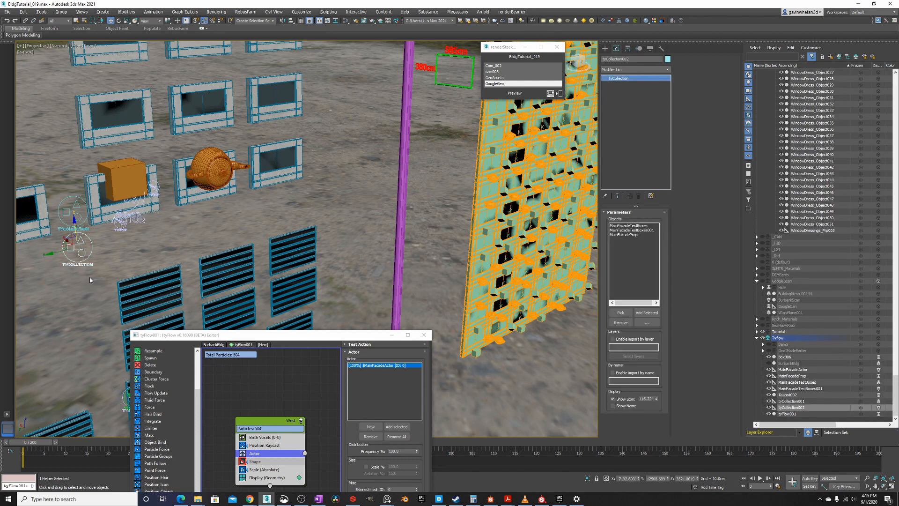
Clone tyCollection002 downward as an instance named tyCollection003
shift+drag(75, 228, 80, 263)
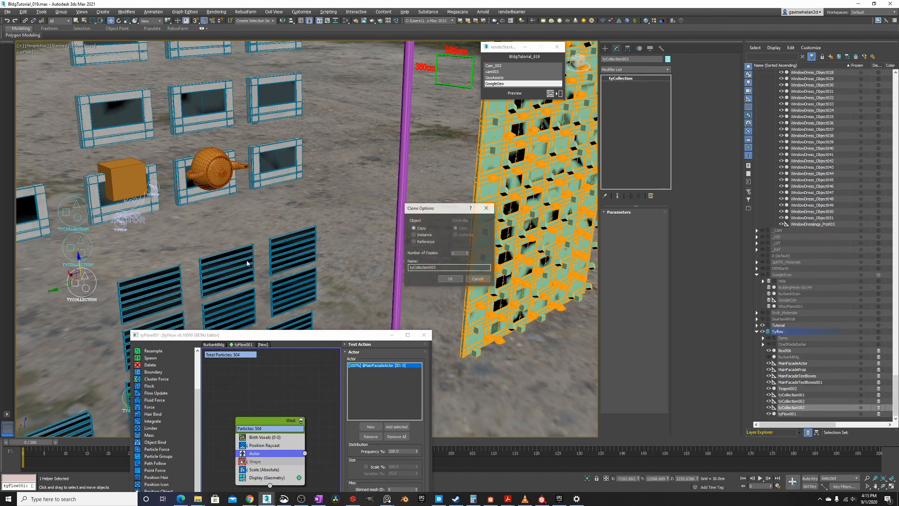
click(413, 234)
click(450, 279)
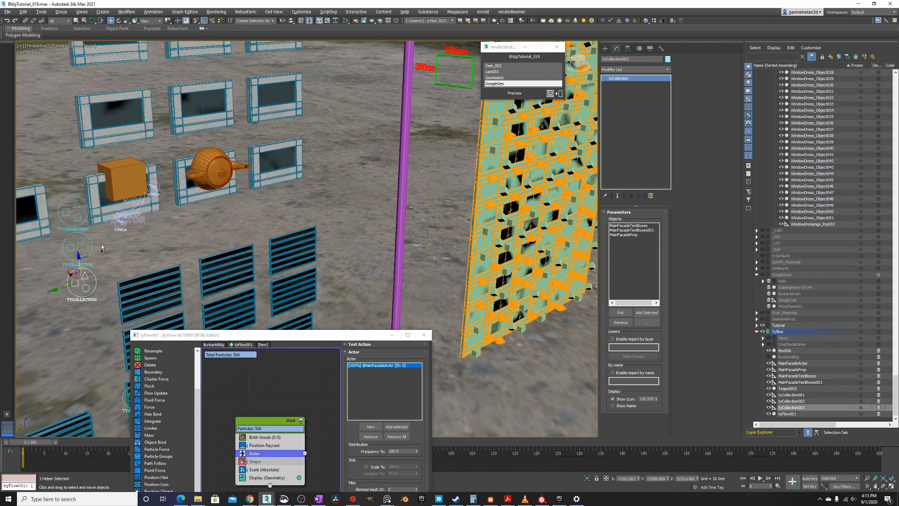
Delete all three tyCollection helpers beside the window pieces
scroll(66, 195, up, 1)
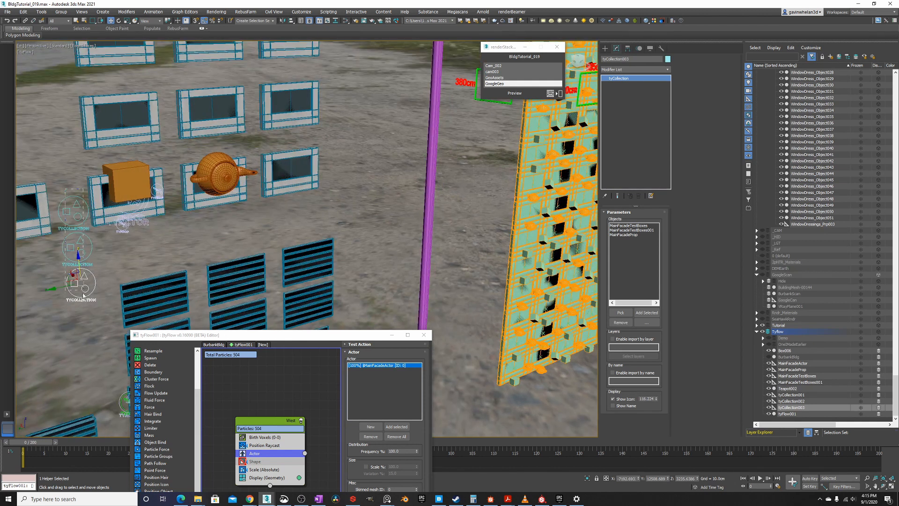
drag(84, 295, 94, 195)
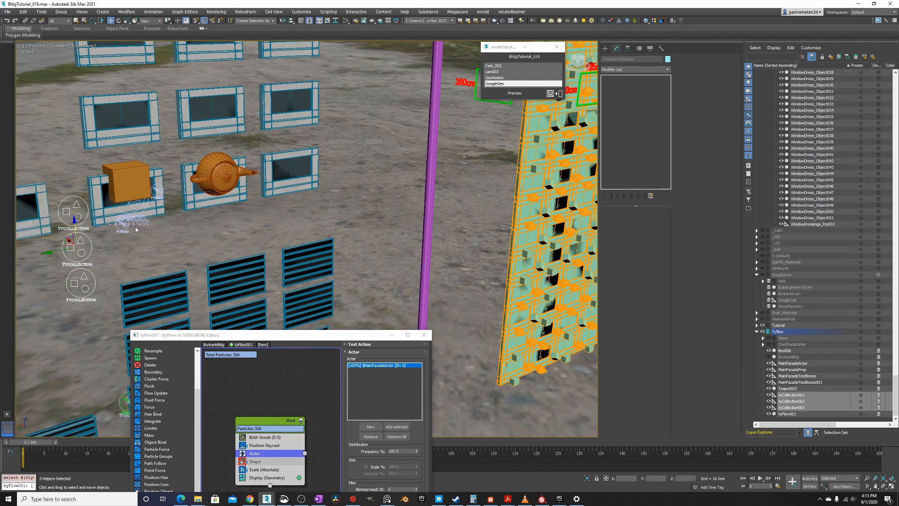
key(Delete)
Delete the two tyProp helpers MainFacadeTestBoxes and MainFacadeTestBoxes001
scroll(206, 229, up, 2)
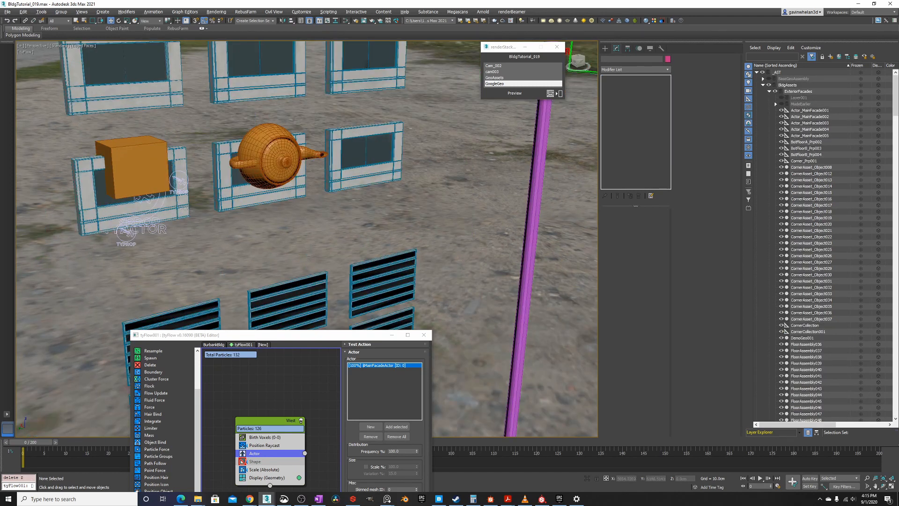
scroll(140, 234, up, 2)
click(189, 239)
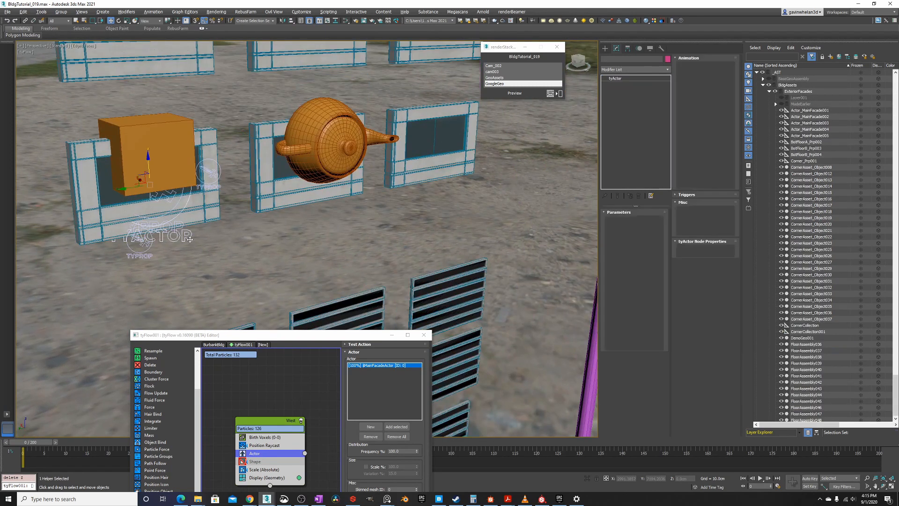
click(143, 252)
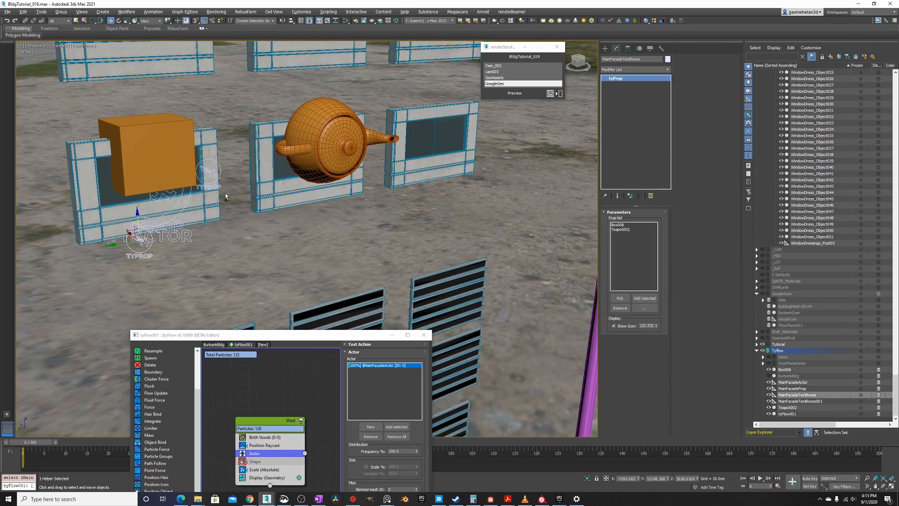
ctrl+click(204, 192)
alt+middle_drag(204, 192, 129, 246)
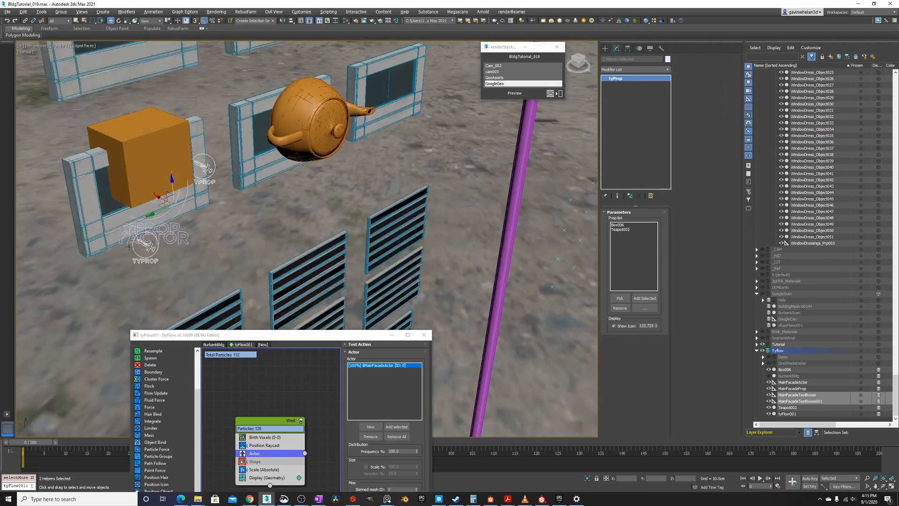
Delete the orange test teapot and test box in front of the windows
click(332, 129)
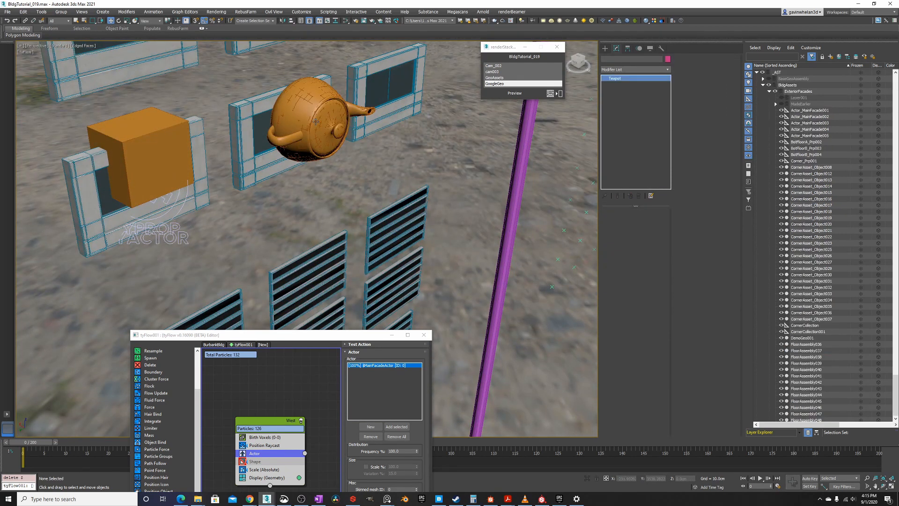
ctrl+click(116, 161)
key(Delete)
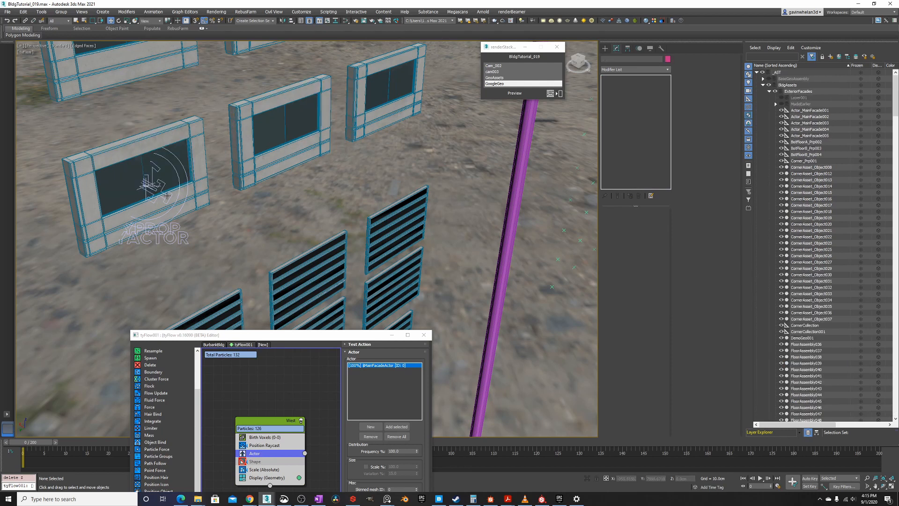
Select MainFacadeActor and add MainFacadeProp to its actor rig nodes
click(167, 196)
click(621, 226)
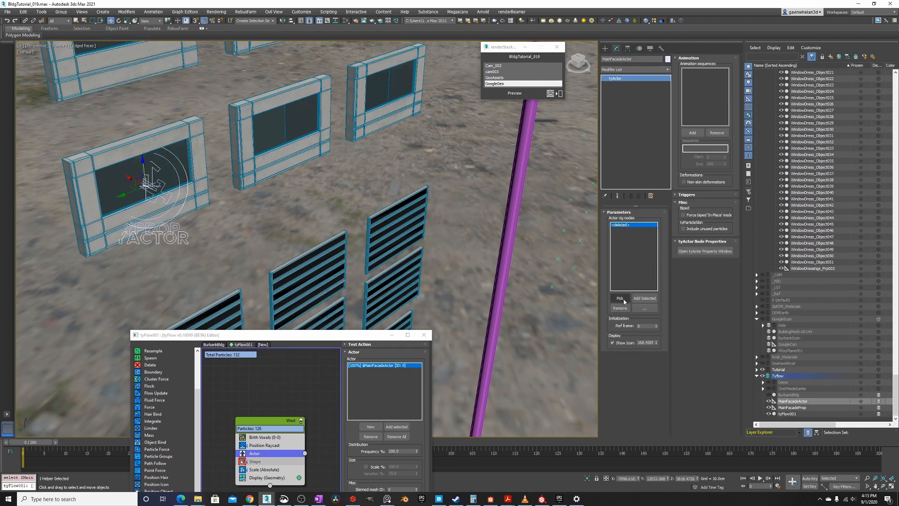
click(620, 298)
click(168, 211)
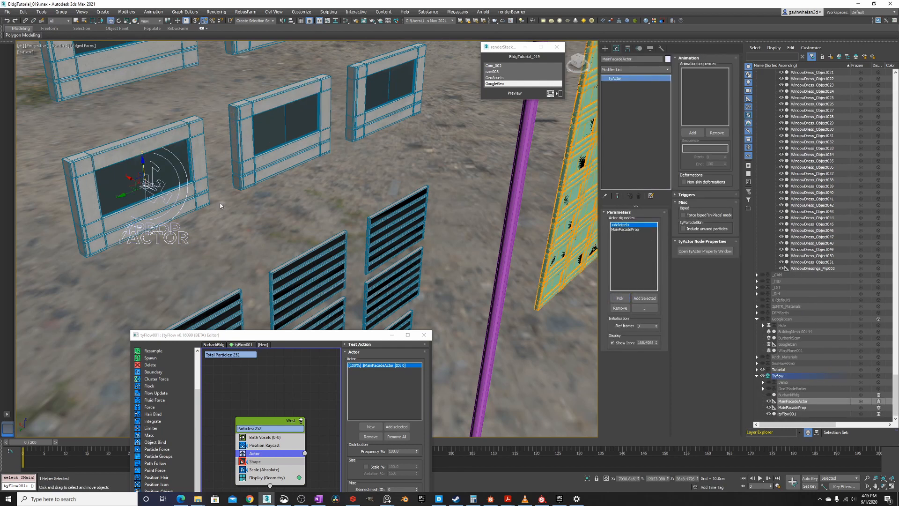
right_click(220, 203)
click(233, 209)
Examine the generated facade wall as a whole from several distances and angles, moving the tyFlow editor out of the way
scroll(344, 206, down, 4)
mouse_move(344, 207)
middle_down()
mouse_move(196, 234)
mouse_move(423, 182)
mouse_move(349, 208)
middle_up()
right_click(360, 141)
click(373, 151)
drag(263, 333, 151, 116)
scroll(459, 211, up, 1)
middle_drag(460, 212, 468, 220)
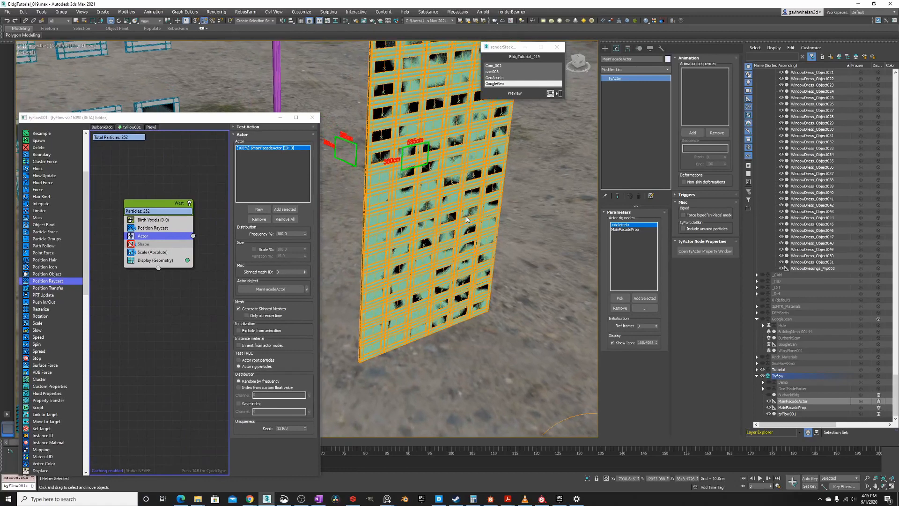
scroll(468, 220, down, 3)
middle_drag(418, 133, 401, 143)
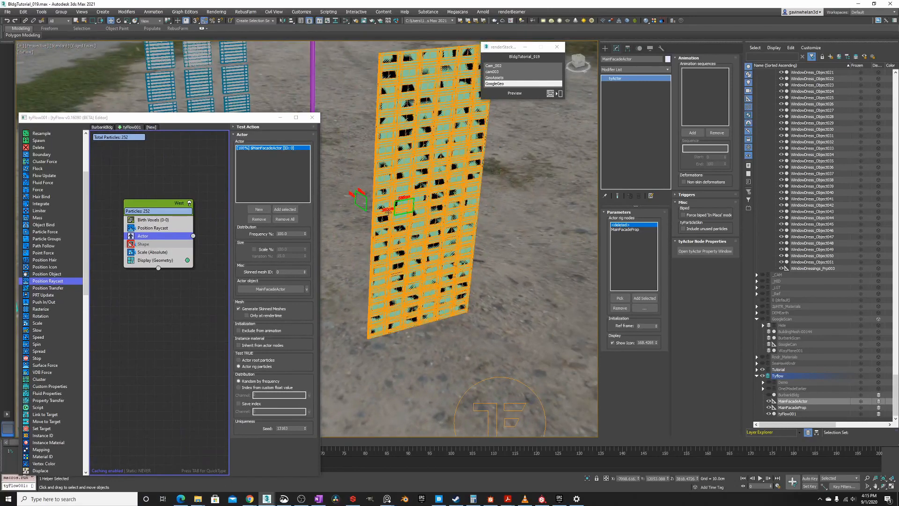
alt+middle_drag(411, 178, 404, 125)
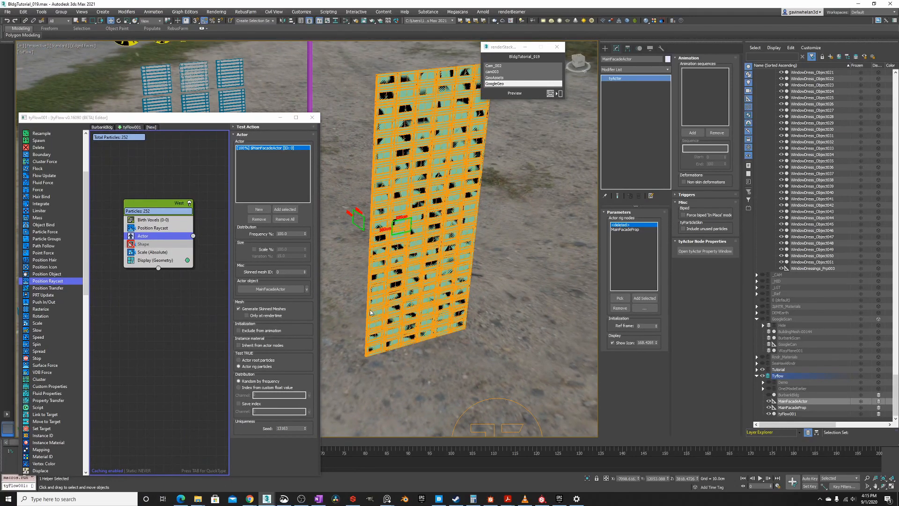
alt+middle_drag(403, 196, 387, 122)
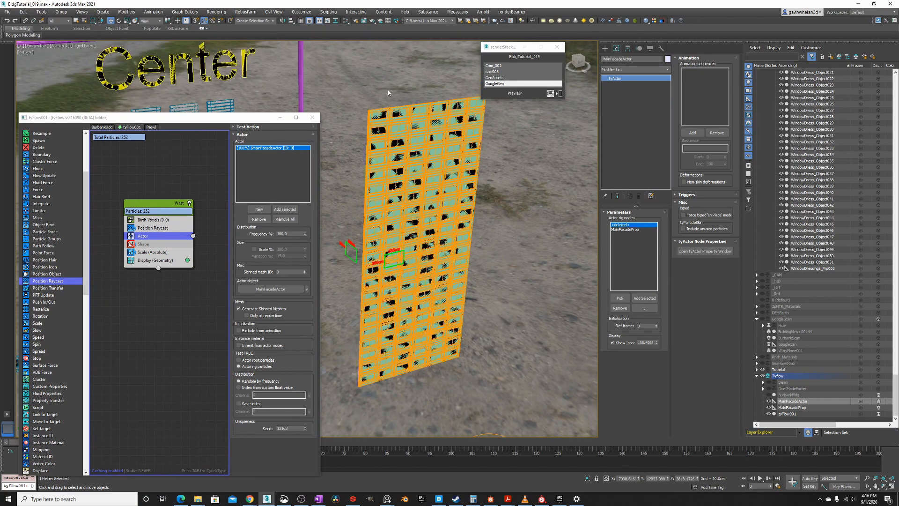
alt+middle_drag(382, 168, 381, 214)
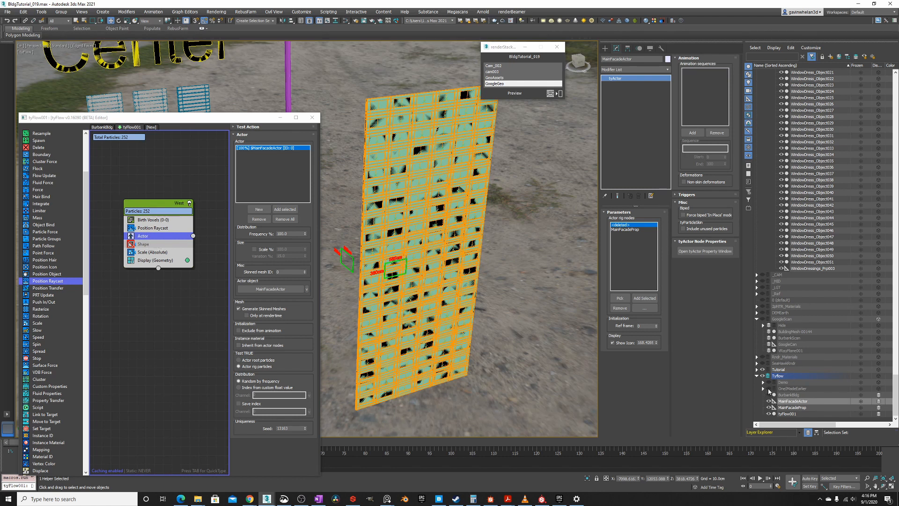
Unhide and expand the OneIMadeEarlier layer, and select the MasterBldgScale_North object on the building
click(768, 388)
click(762, 389)
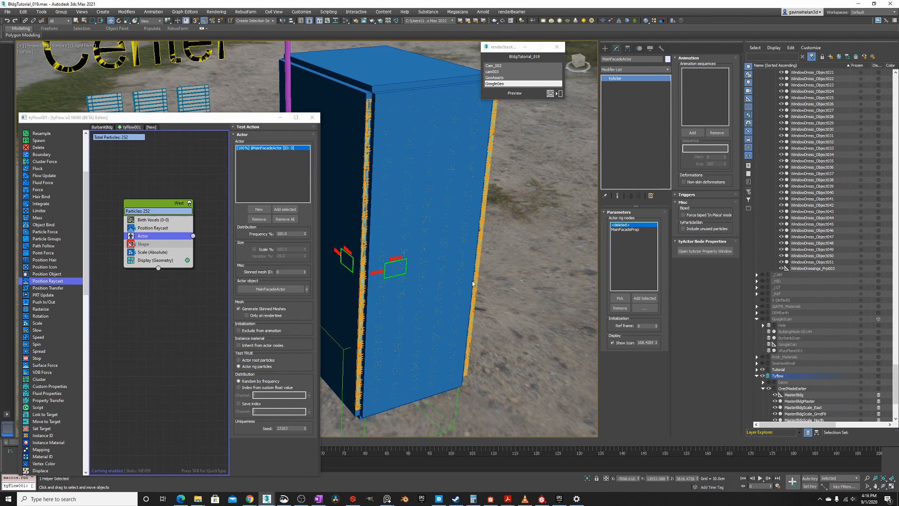
click(395, 100)
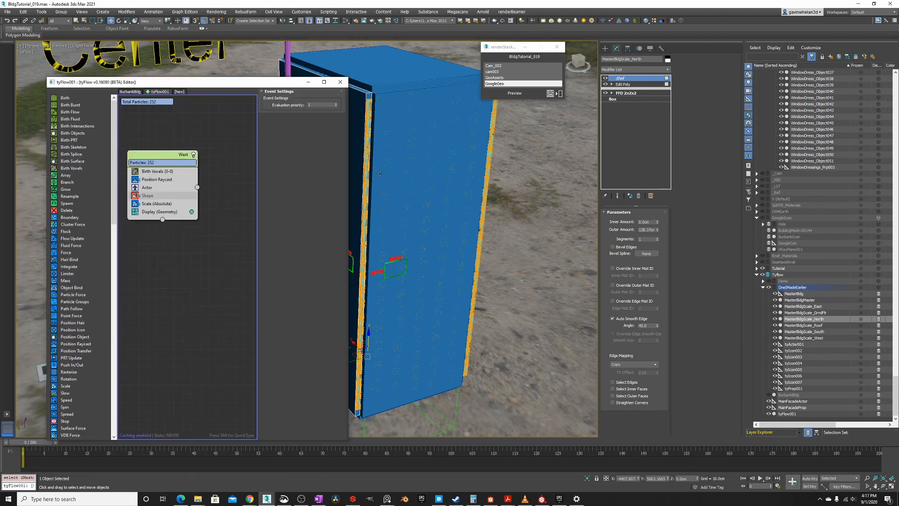
Add a Surface Test to the West event, wired to a new event placed beside it
alt+middle_drag(450, 197, 412, 178)
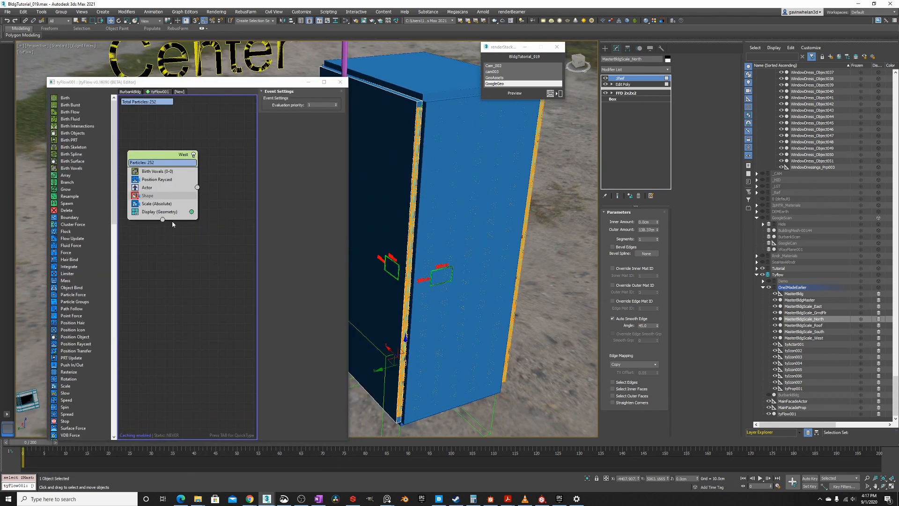
drag(163, 219, 181, 232)
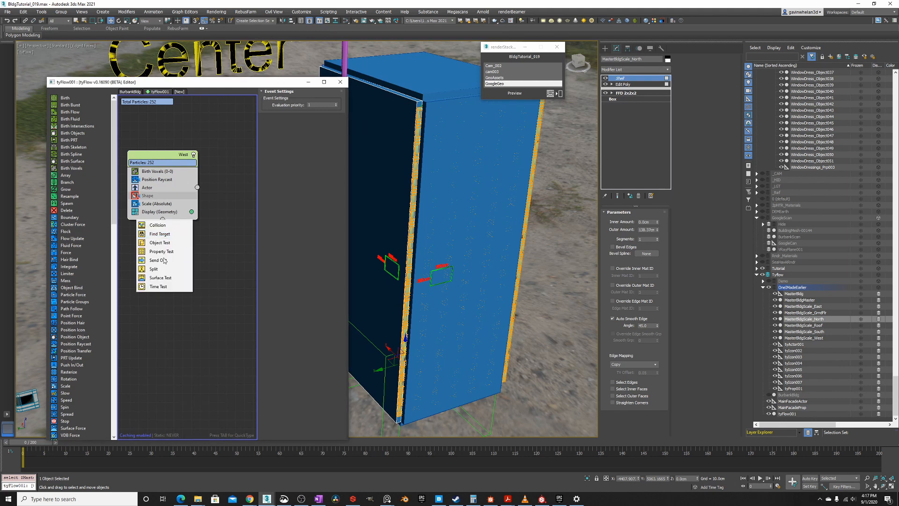
click(181, 278)
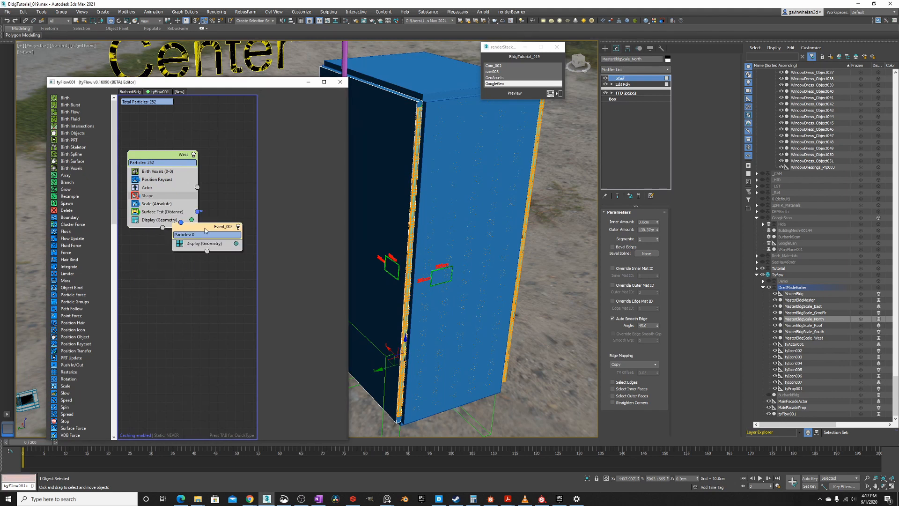
middle_drag(205, 228, 179, 234)
drag(184, 235, 212, 236)
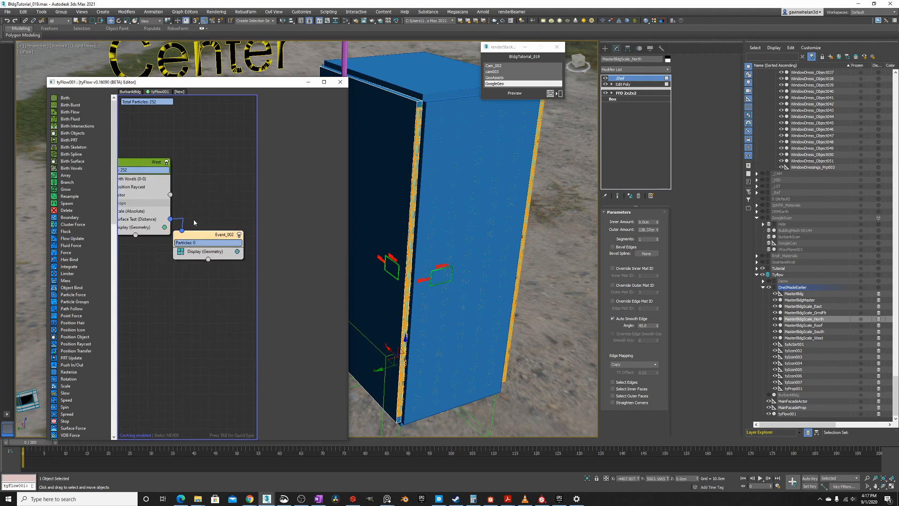
middle_drag(193, 205, 228, 208)
Rename the Surface Test operator in the West event to Corner
mouse_move(164, 223)
mouse_down()
mouse_move(166, 204)
mouse_move(164, 220)
mouse_up()
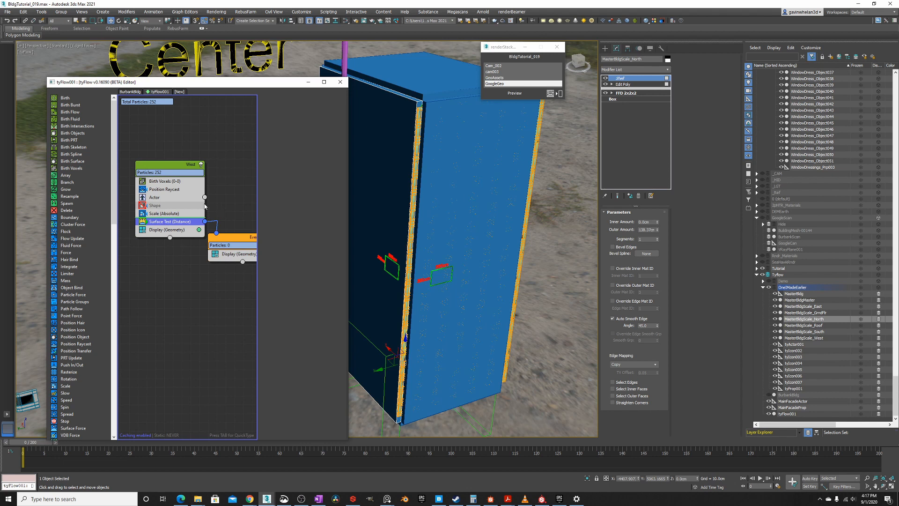
click(164, 220)
right_click(158, 220)
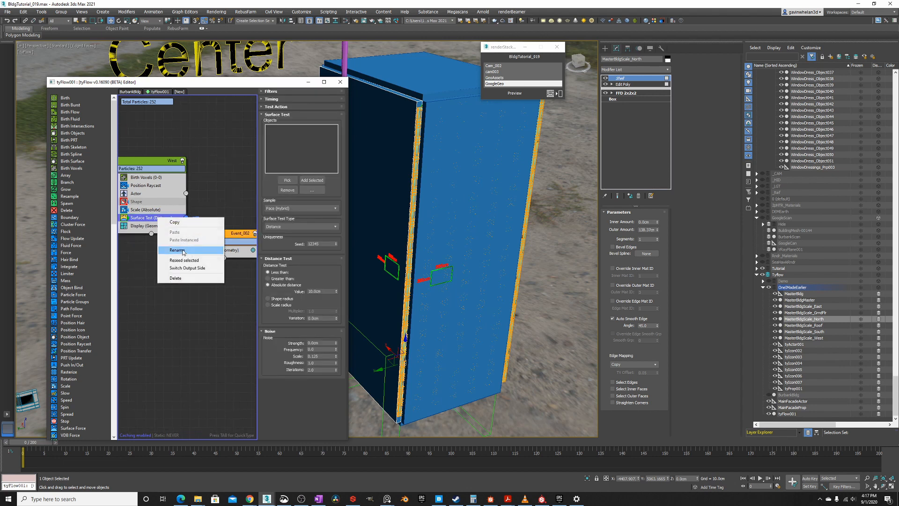
click(182, 239)
text(C)
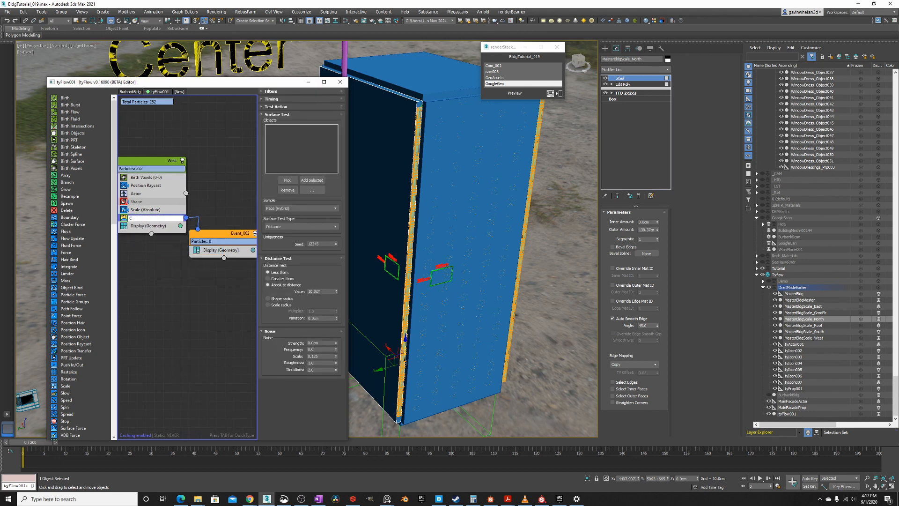
text(orner)
key(Return)
Add a second Surface Test to the West event, wired to its own new event, and rename the operator Delete
click(151, 235)
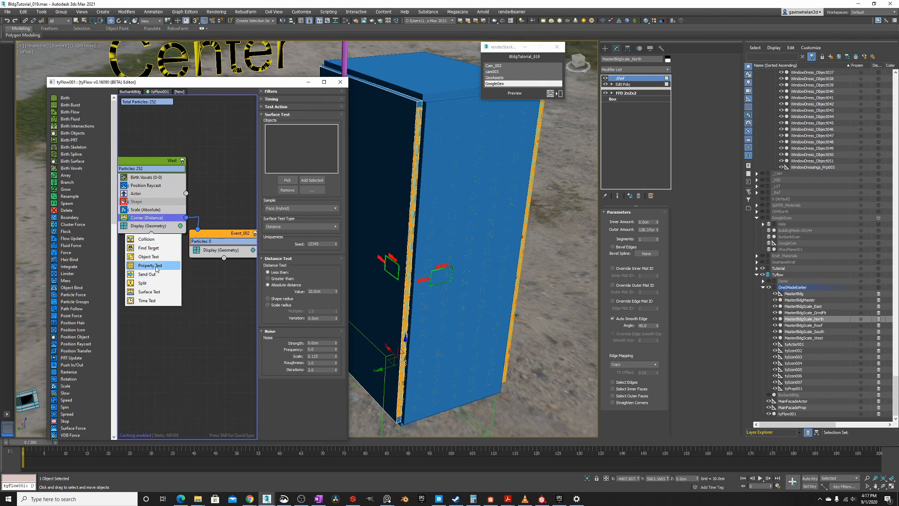
click(155, 293)
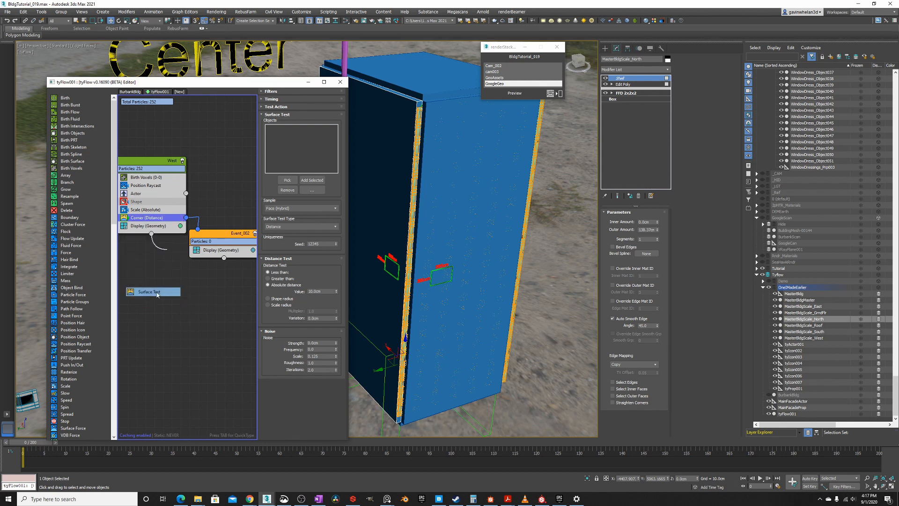
click(144, 225)
right_click(144, 227)
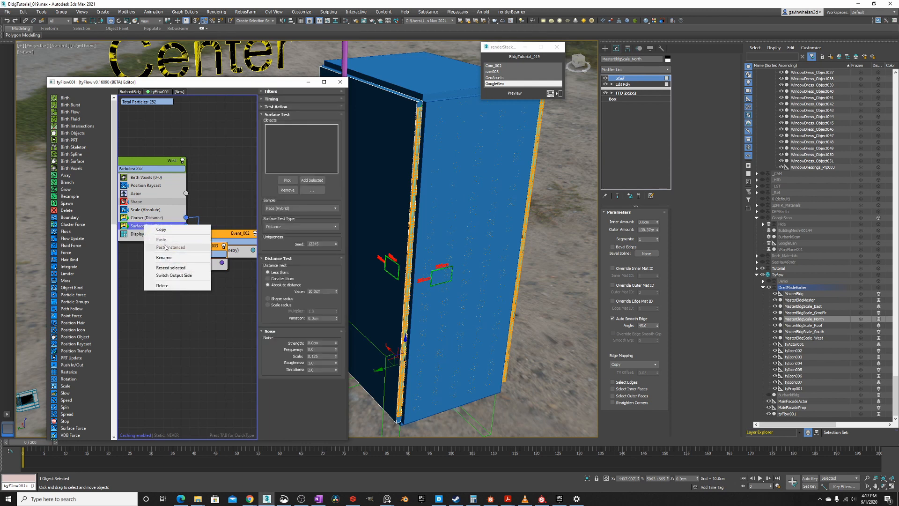
click(172, 261)
text(De)
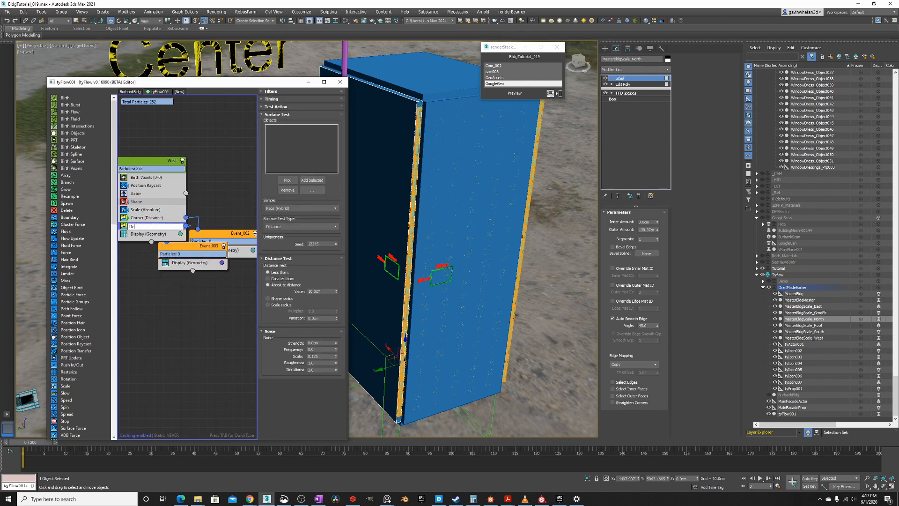
text(lete)
key(Return)
Space the two test output events apart and add a Delete operator to the event fed by the Delete test
drag(188, 249, 203, 271)
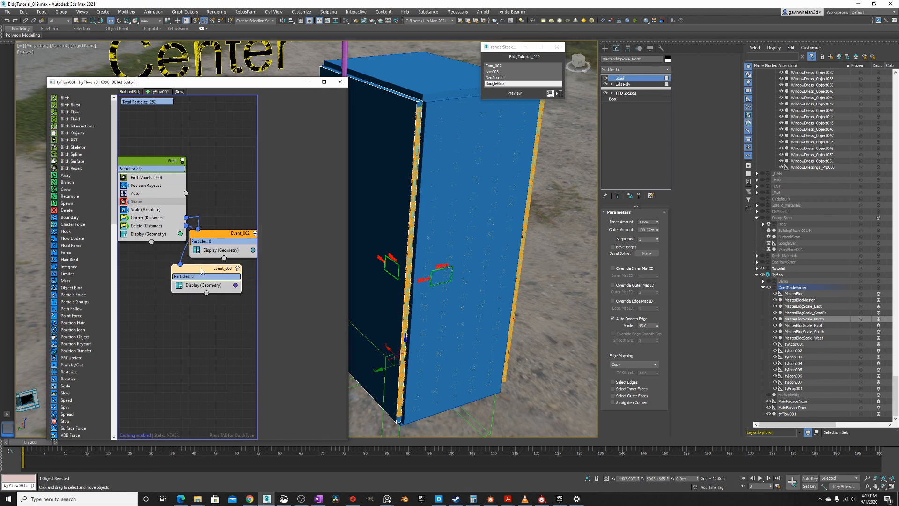
scroll(186, 263, down, 2)
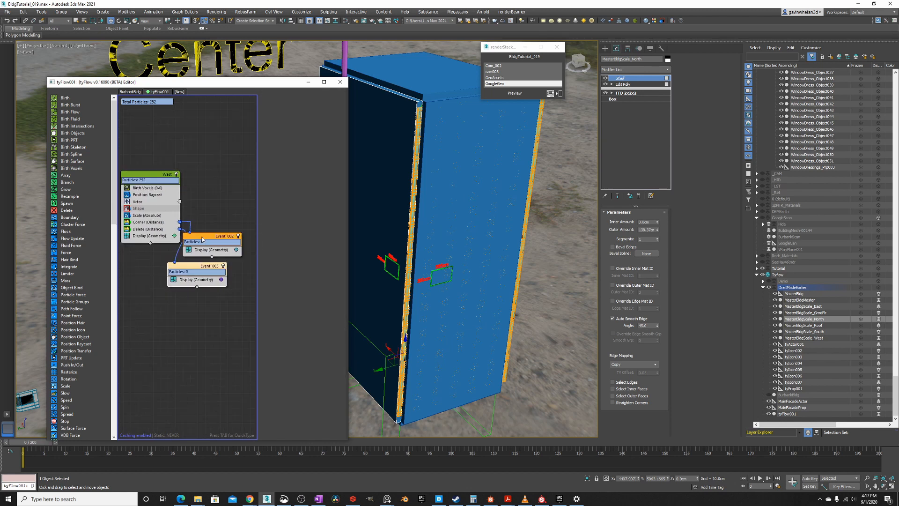
drag(202, 241, 211, 238)
drag(185, 265, 199, 336)
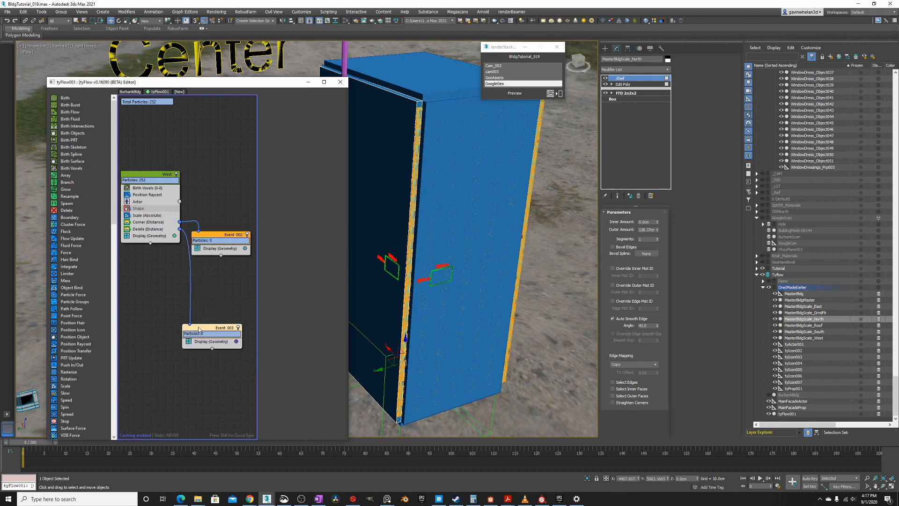
key(Tab)
text(delete)
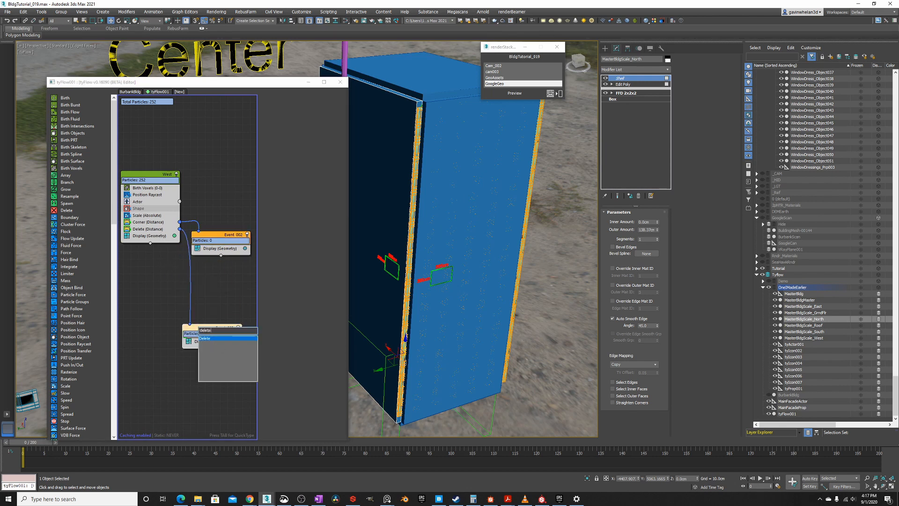
key(Return)
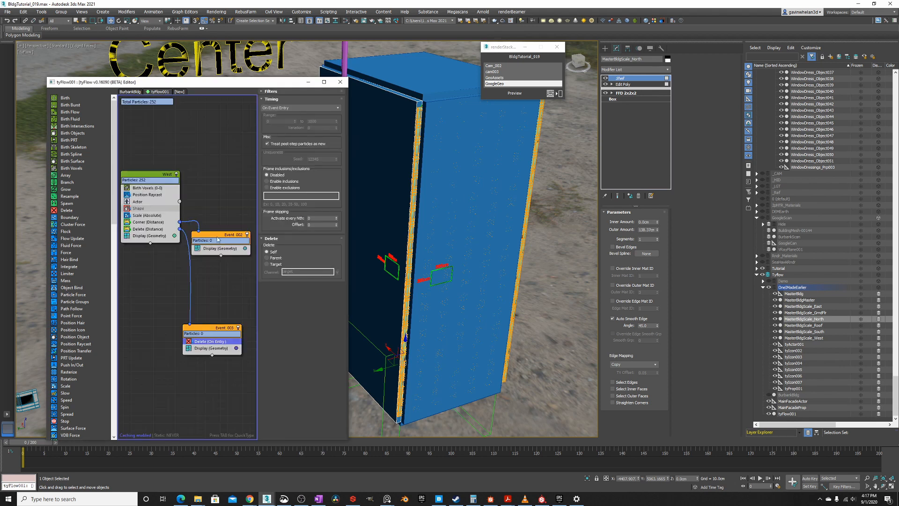
Widen the tyFlow editor, move it aside, and select the tyActorMainCorner helper beside the corner assets
middle_drag(216, 239, 206, 230)
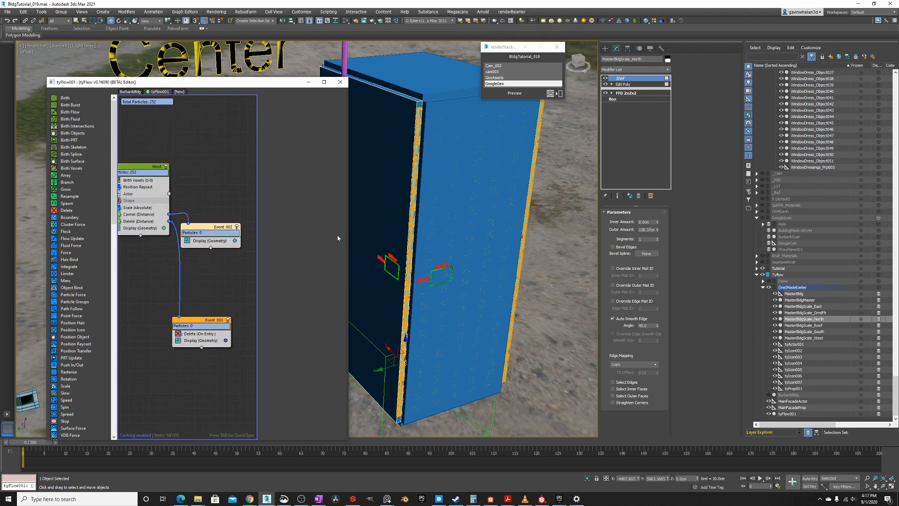
drag(348, 243, 384, 242)
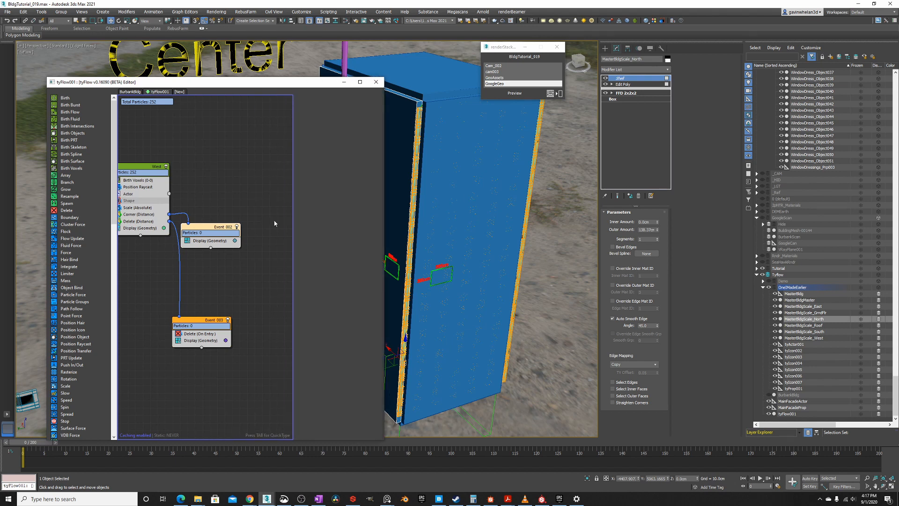
drag(197, 83, 476, 76)
middle_drag(220, 276, 124, 284)
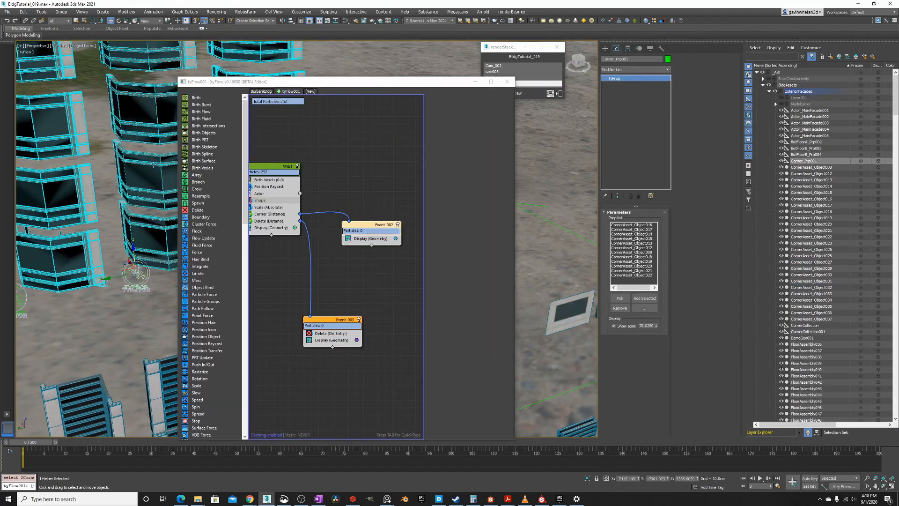
click(124, 290)
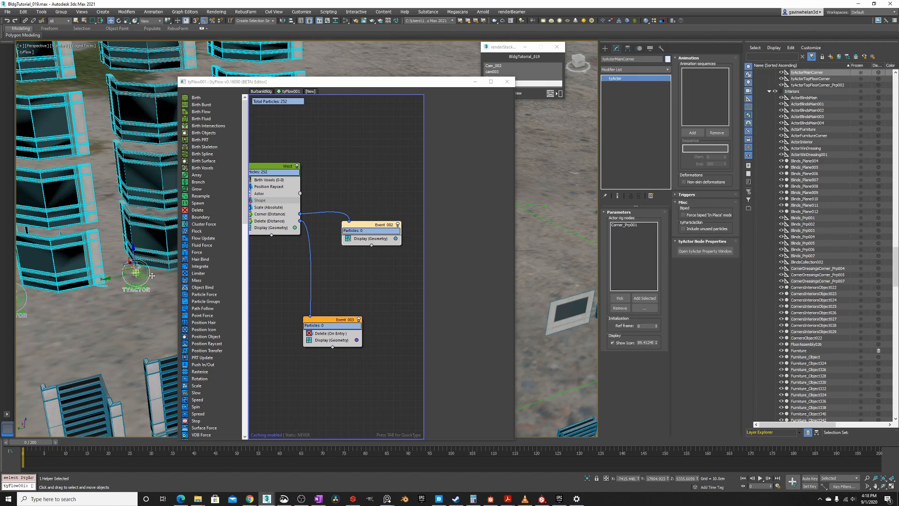
Add an Actor operator to the event fed by the Corner test and assign tyActorMainCorner as its only actor
middle_drag(310, 210, 328, 212)
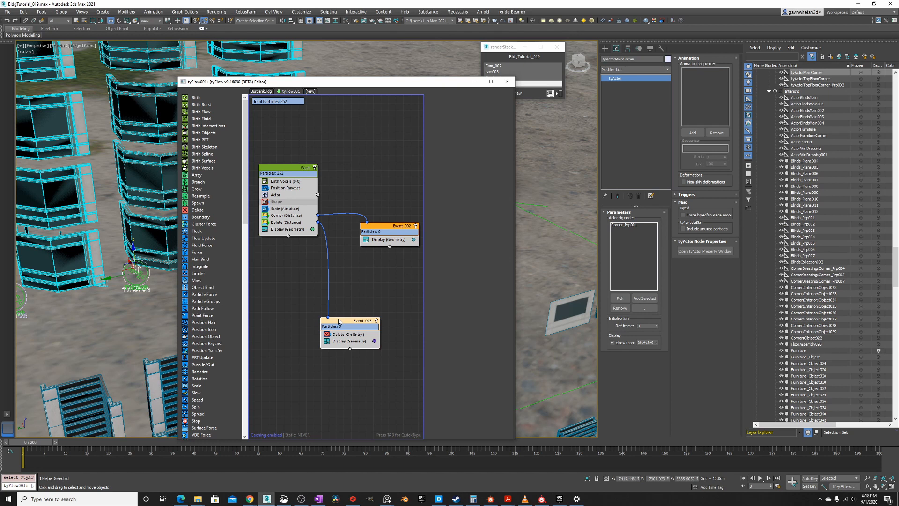
key(Tab)
text(actor)
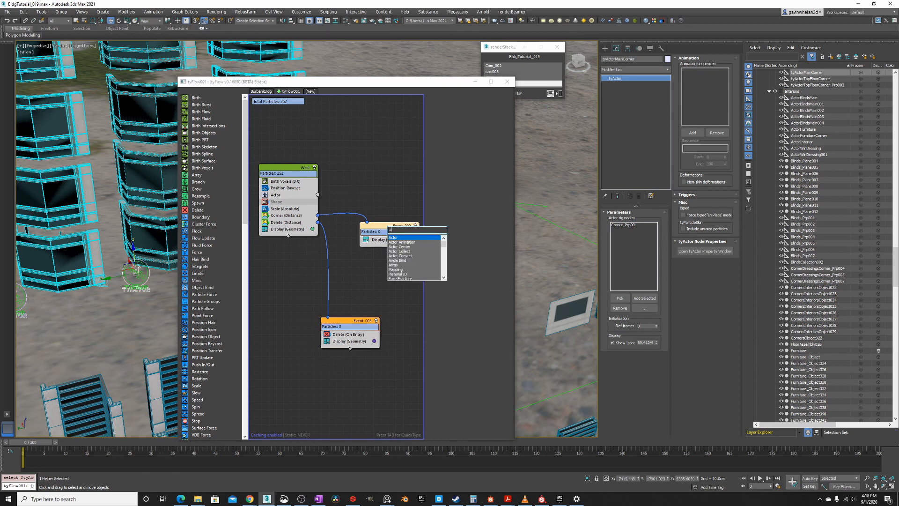
click(393, 239)
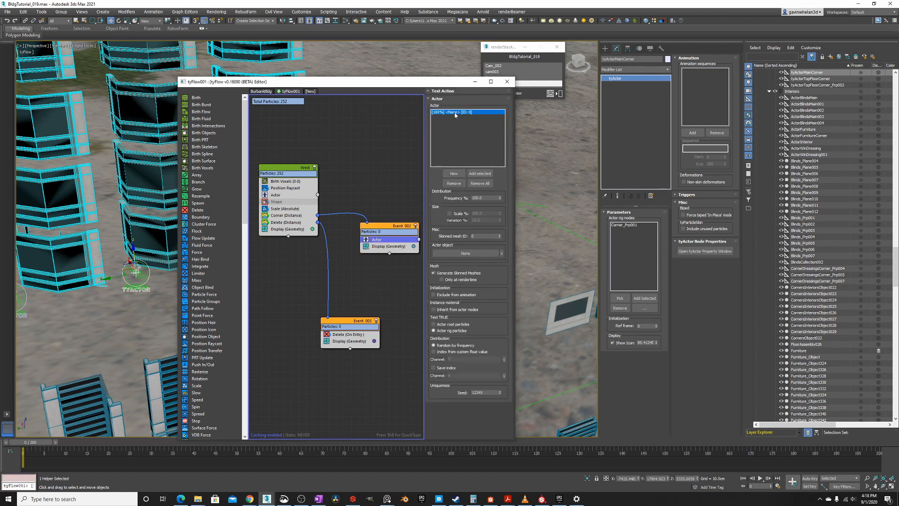
click(455, 183)
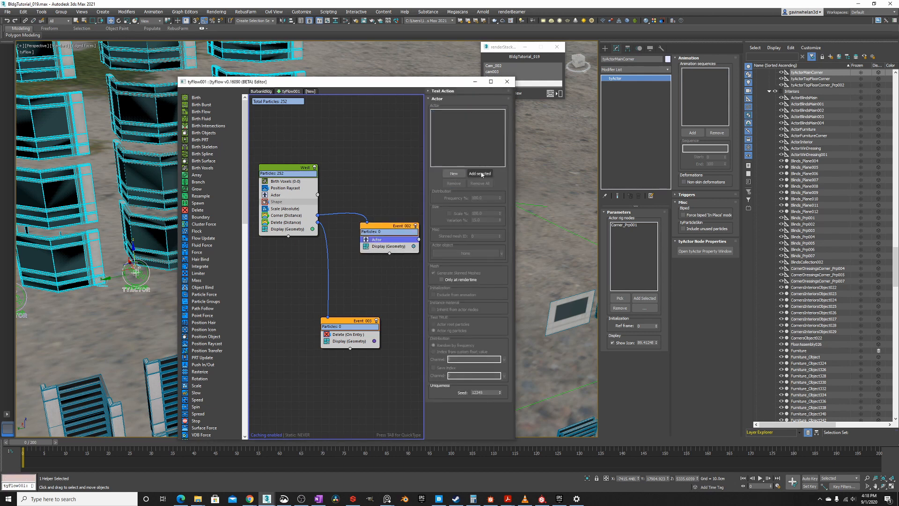
click(481, 174)
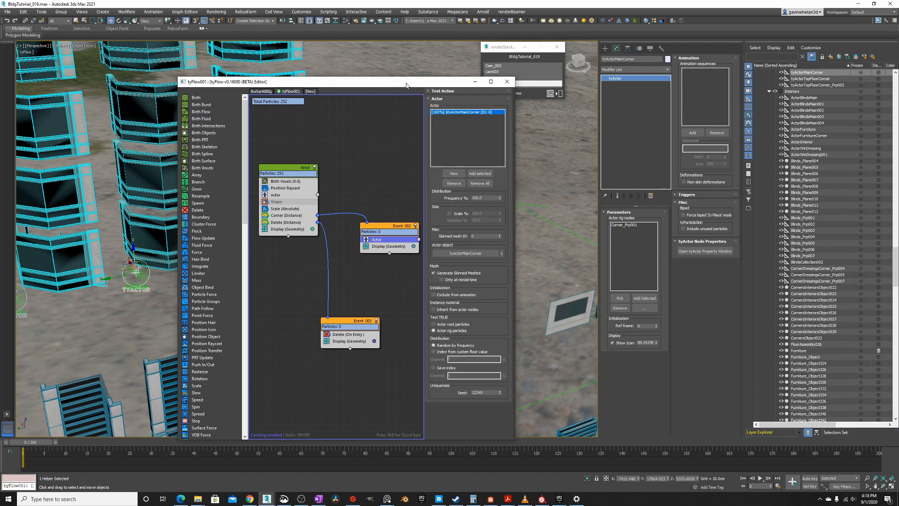
Disable the West event's Scale operator and enable its Actor operator's size scale at 100% with 0% variation
drag(414, 83, 404, 85)
click(265, 199)
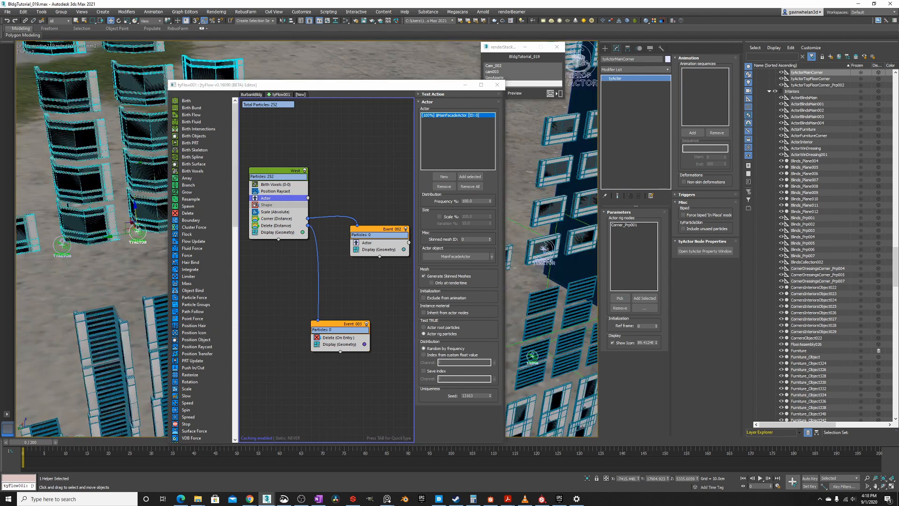
drag(248, 86, 425, 86)
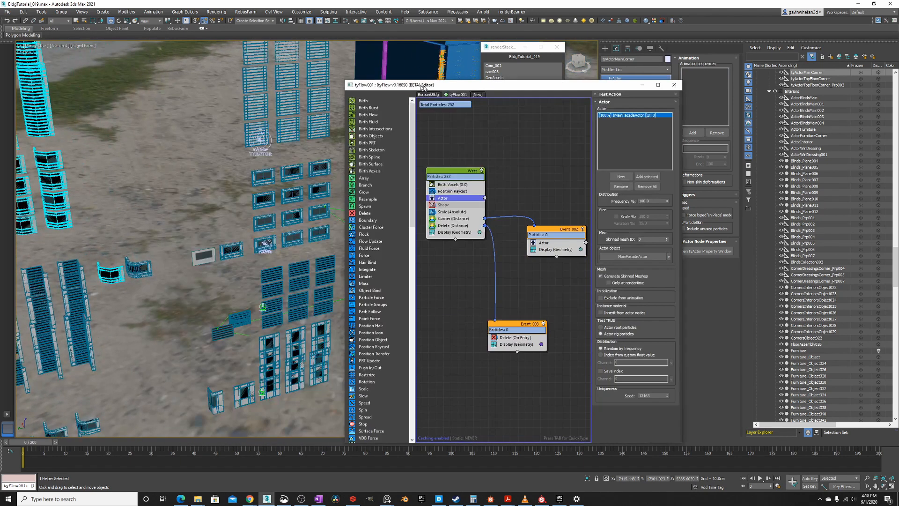
middle_drag(178, 161, 169, 194)
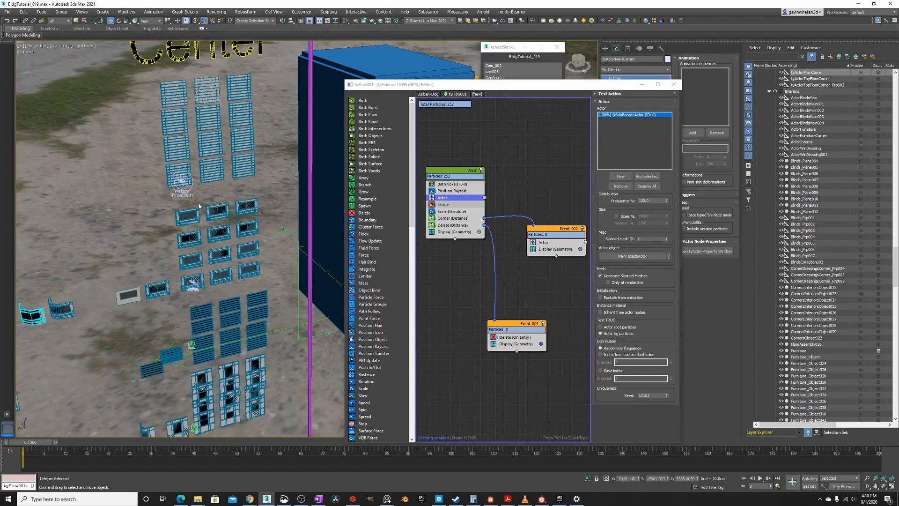
click(431, 211)
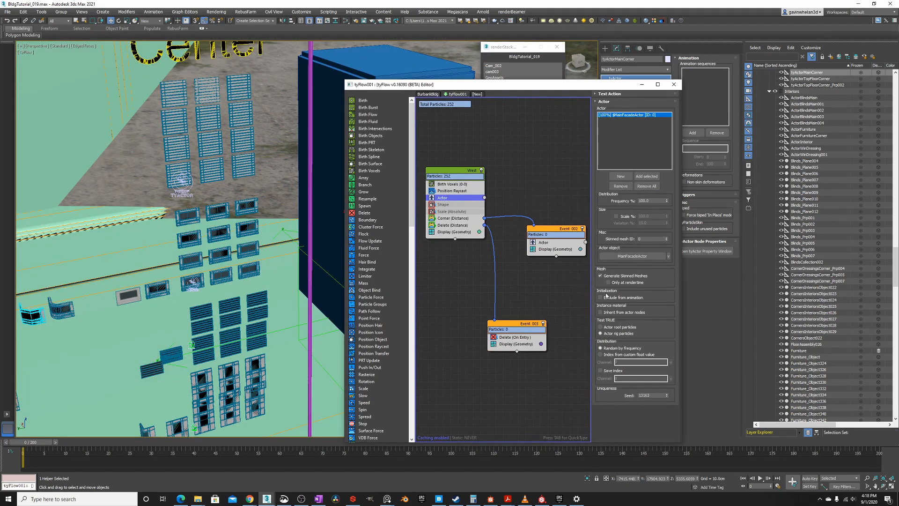
click(600, 332)
double_click(640, 223)
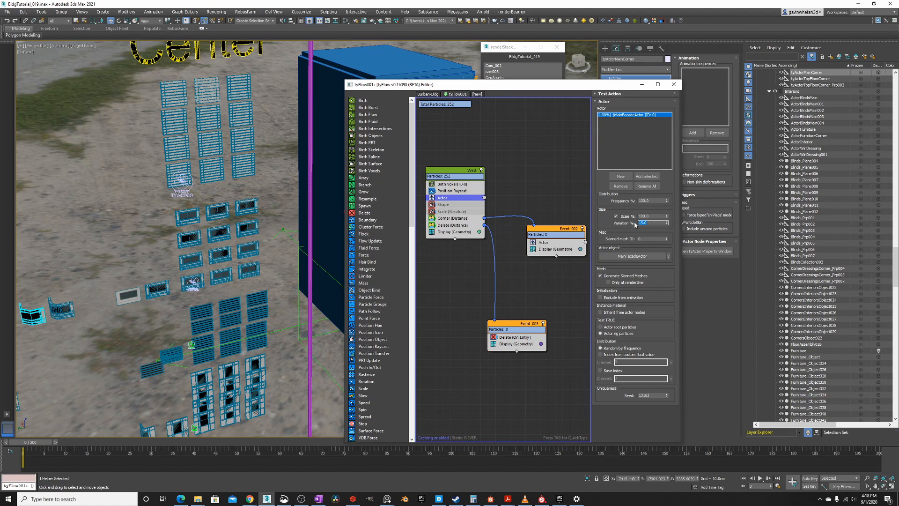
key(Return)
Delete the Scale (Absolute) operator from the West event
middle_drag(309, 220, 248, 247)
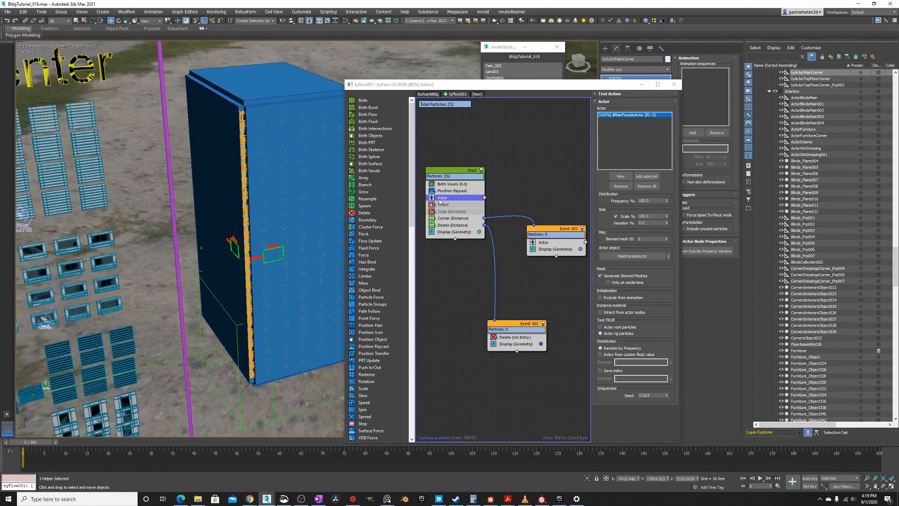
click(444, 212)
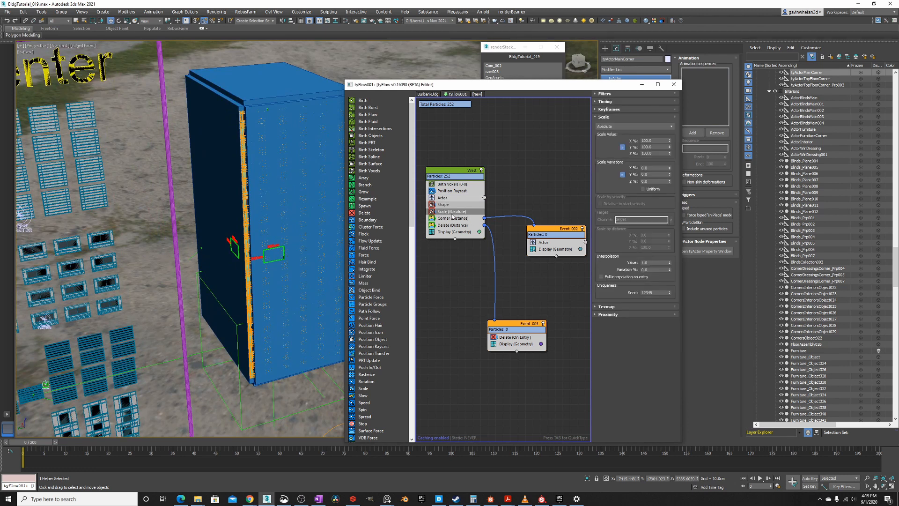
key(Delete)
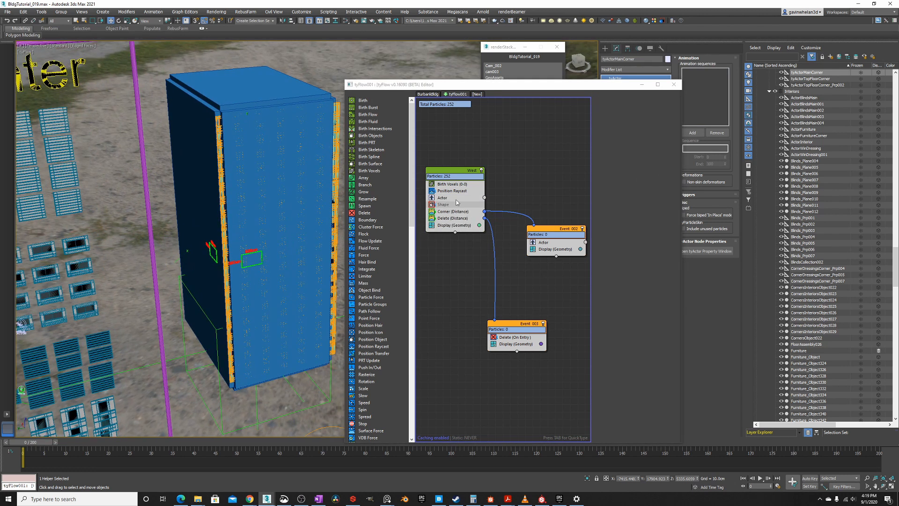
Add MasterBldgScale_North from the building as the test object of the Corner surface test in the West event
click(545, 242)
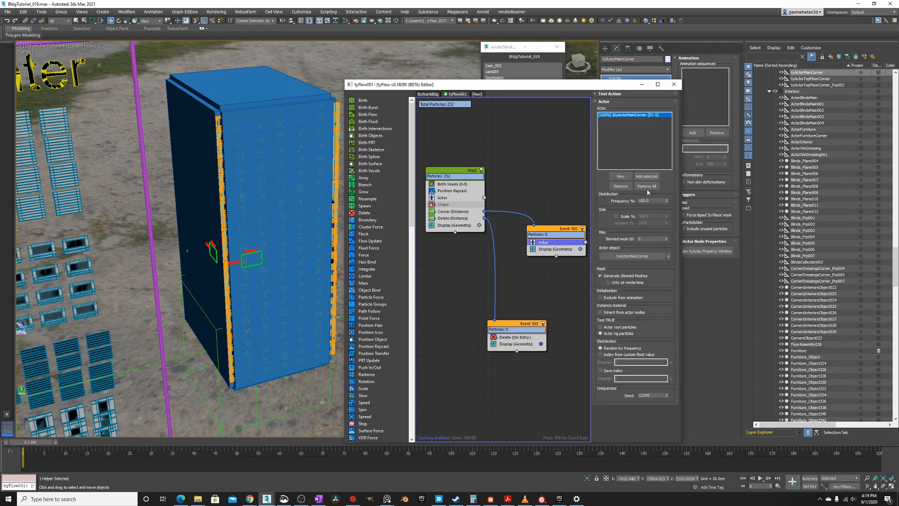
scroll(220, 253, up, 5)
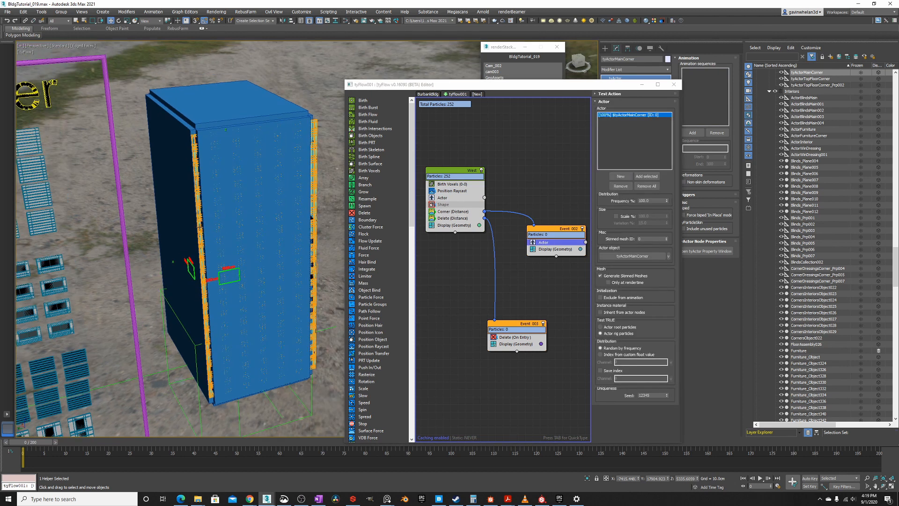
click(455, 212)
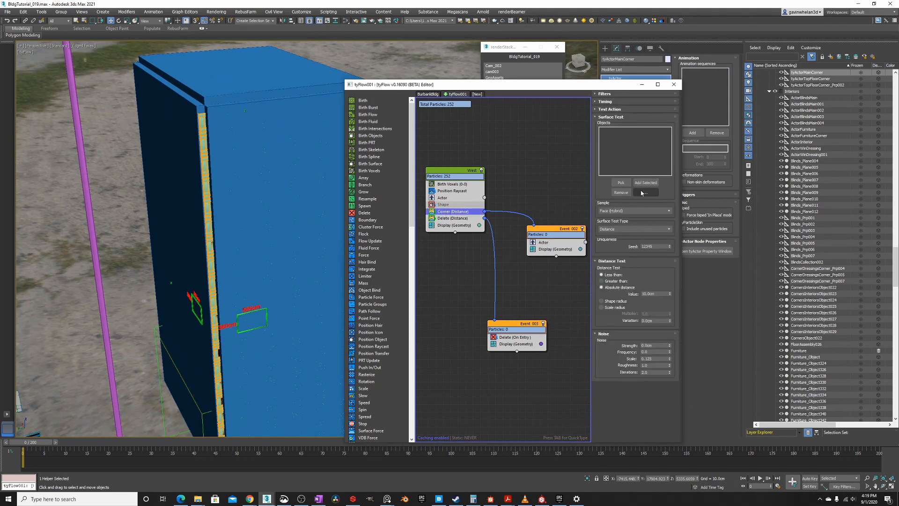
click(180, 101)
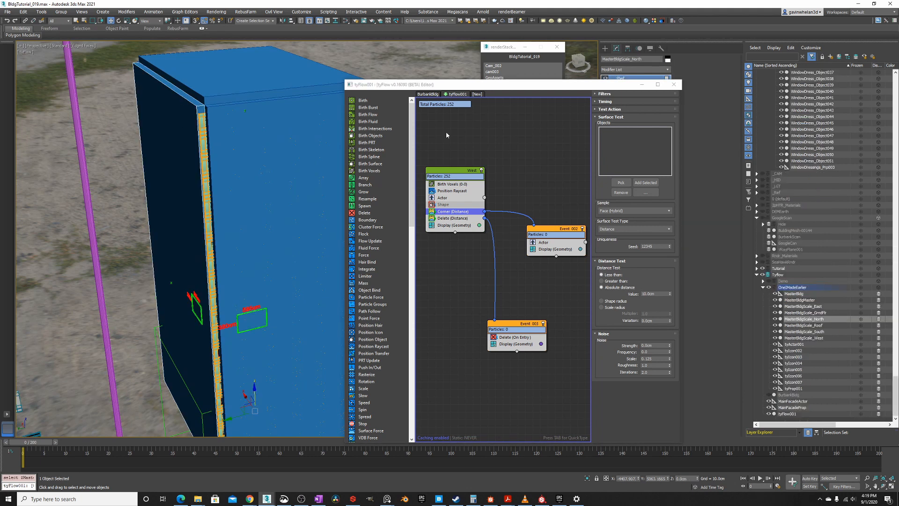
click(645, 184)
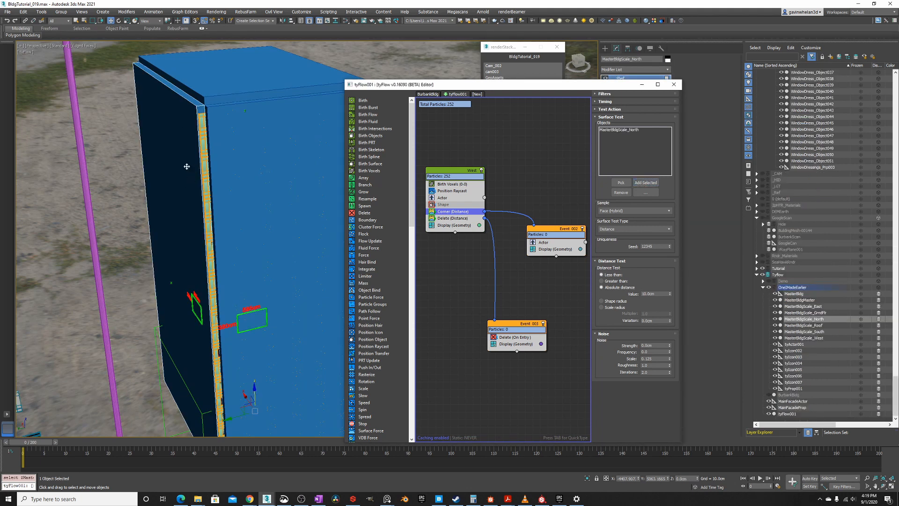
drag(546, 88, 541, 90)
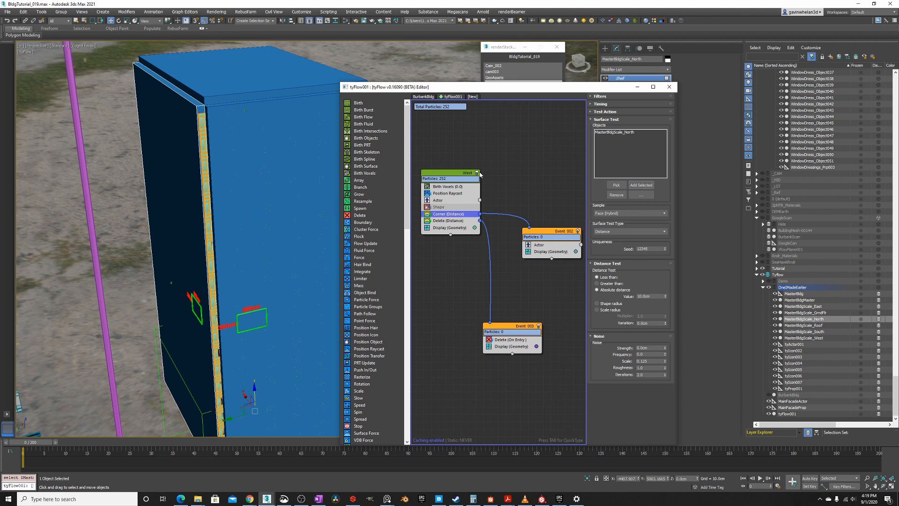
Hide the OneIMadeEarlier layer and set the Corner test's absolute distance value to 300 cm
click(769, 287)
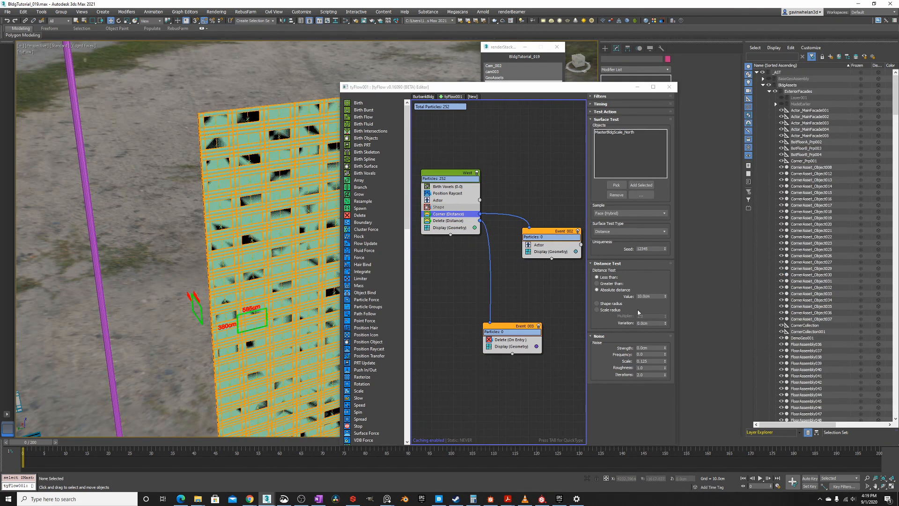
double_click(655, 295)
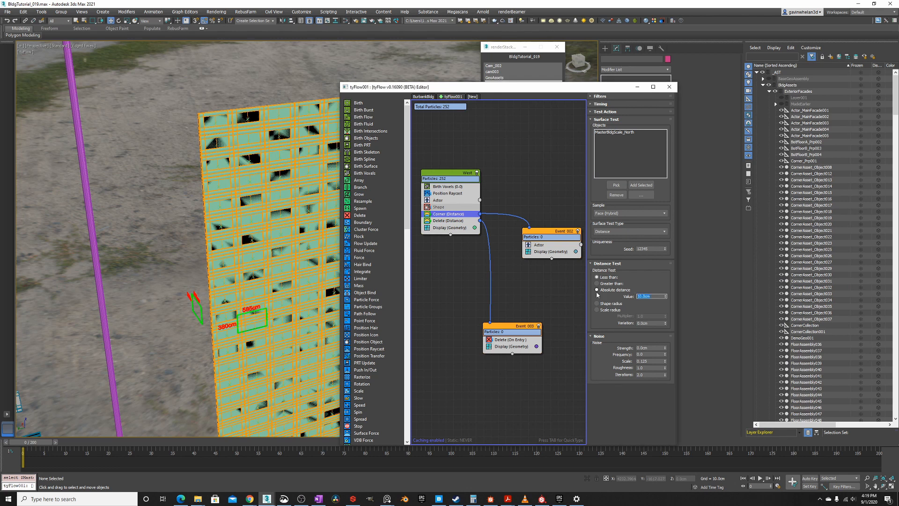
text(300)
key(Return)
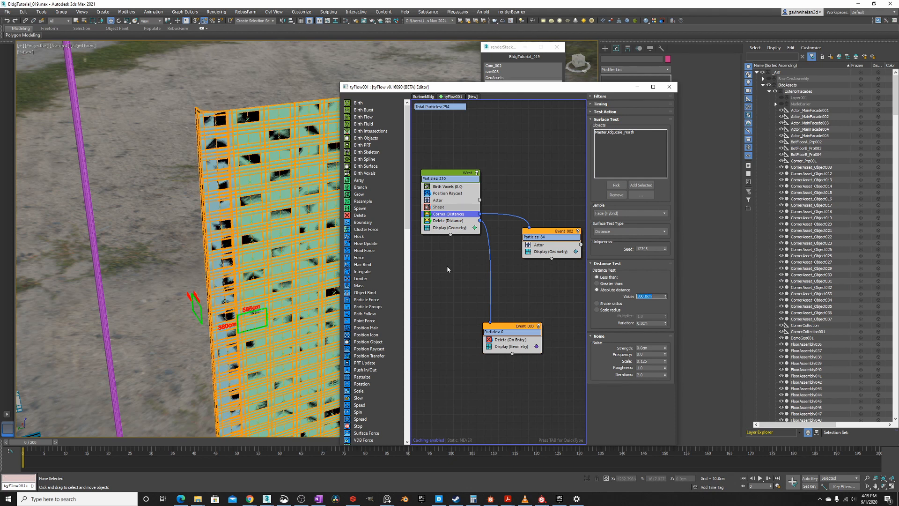
Move the corner actor event slightly in the flow and inspect the facade's upper corner in the viewport
drag(534, 234, 531, 238)
middle_drag(531, 238, 484, 238)
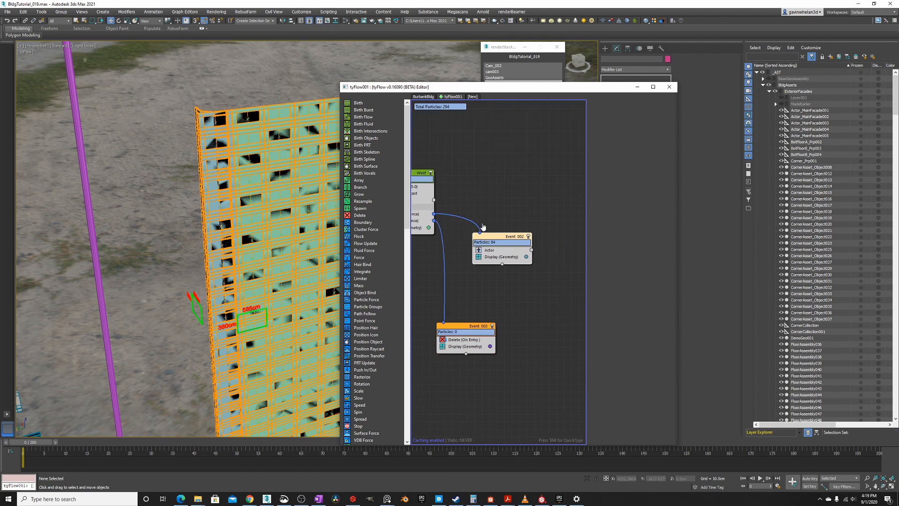
scroll(483, 227, down, 1)
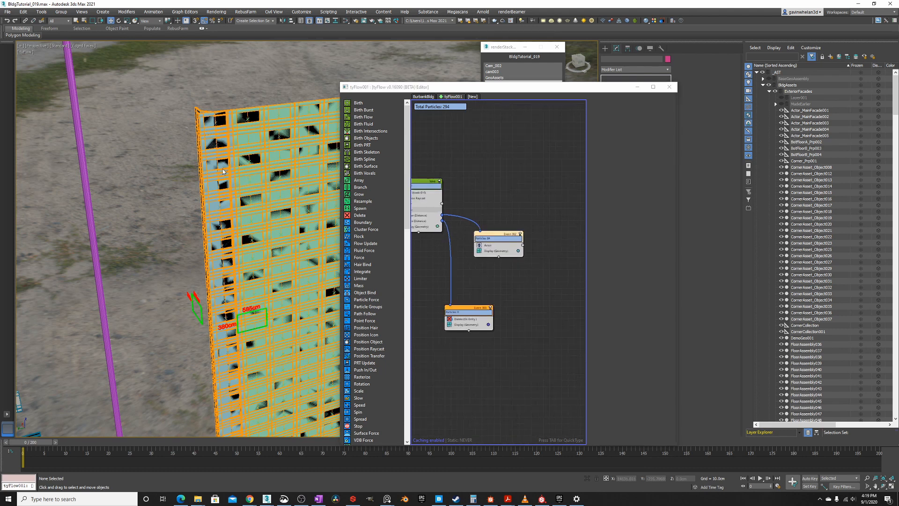
alt+middle_drag(217, 216, 226, 248)
scroll(226, 245, up, 2)
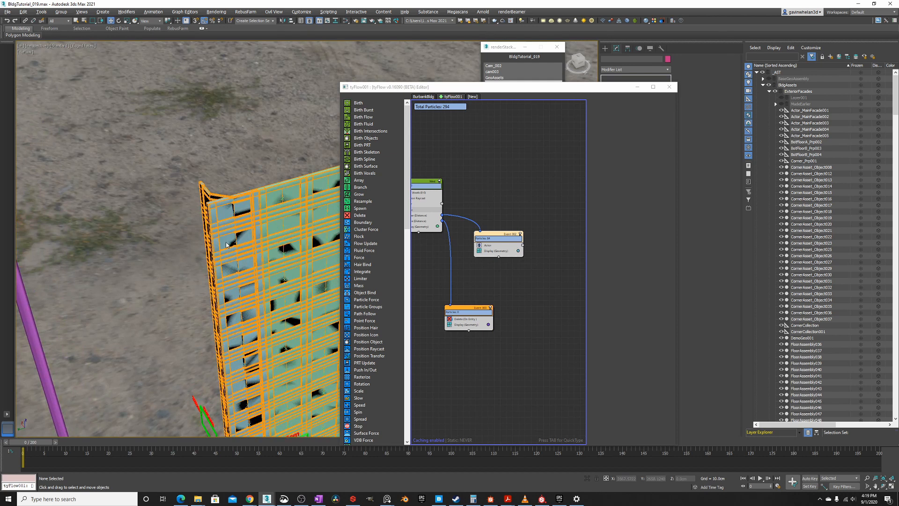
middle_drag(232, 218, 189, 213)
scroll(237, 219, up, 2)
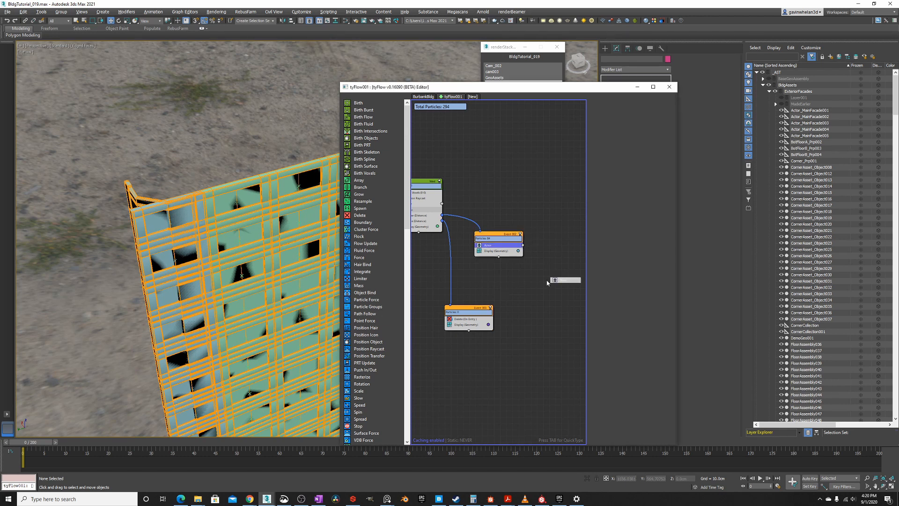
Create a new event with a Mesh operator and connect the corner event's Actor output to it
click(502, 245)
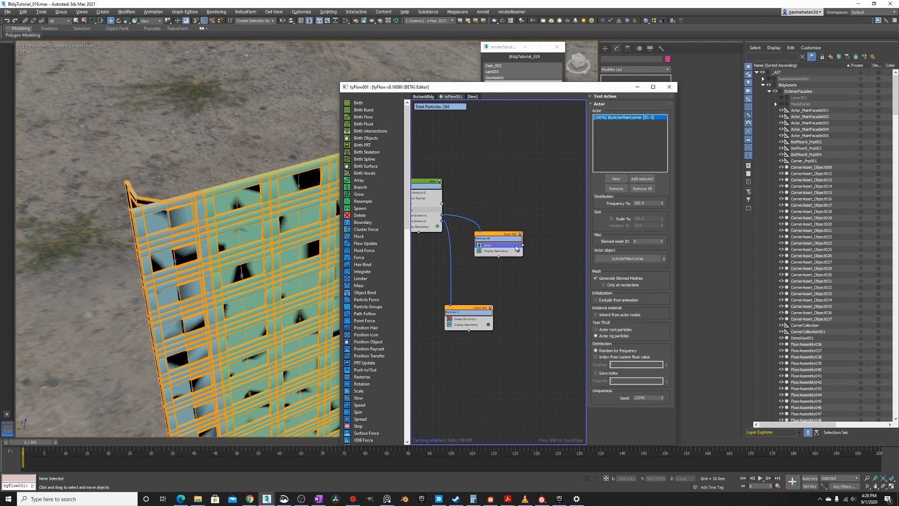
click(522, 303)
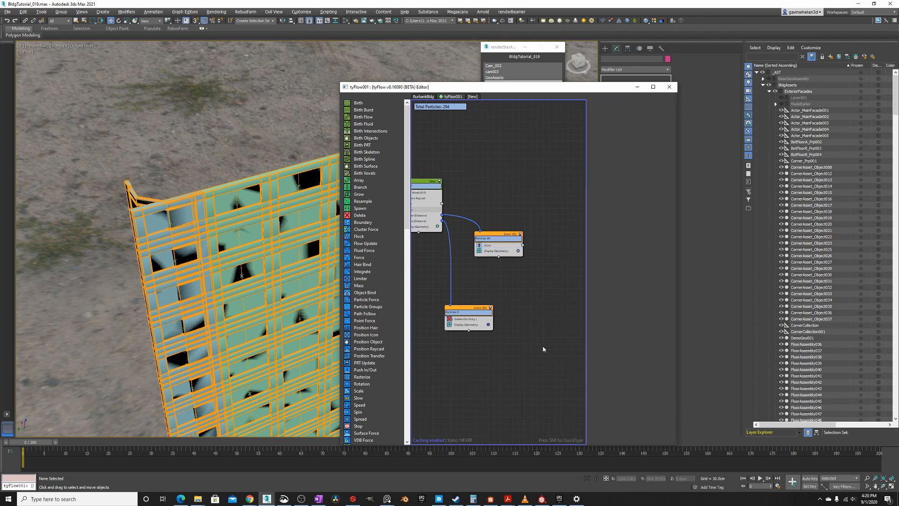
key(Tab)
text(mesh)
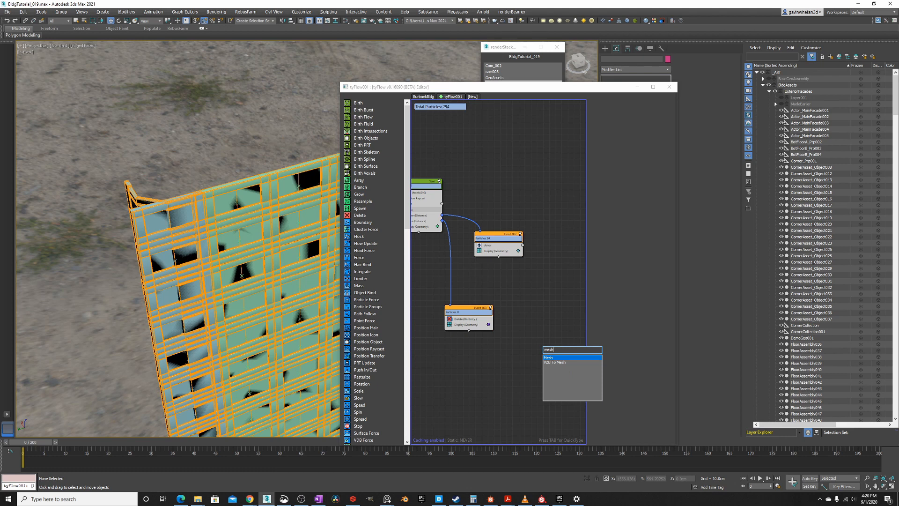
key(Return)
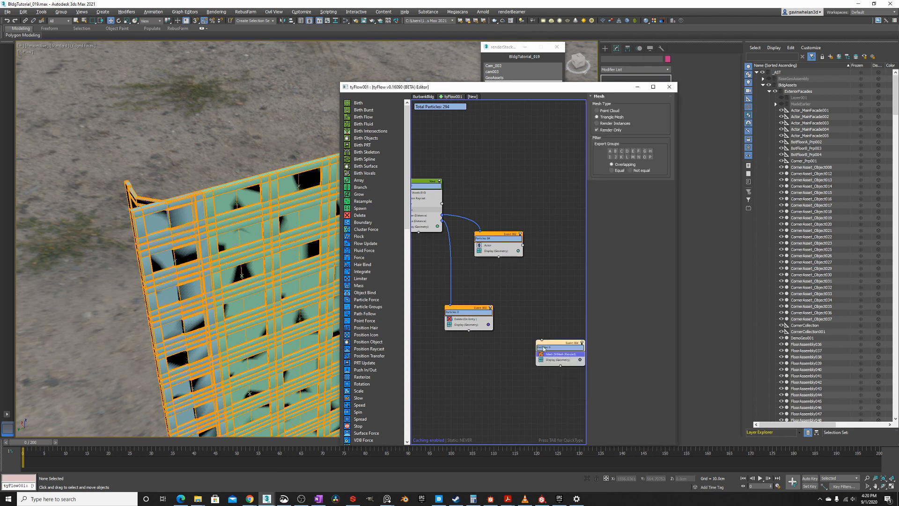
drag(520, 244, 541, 342)
click(518, 246)
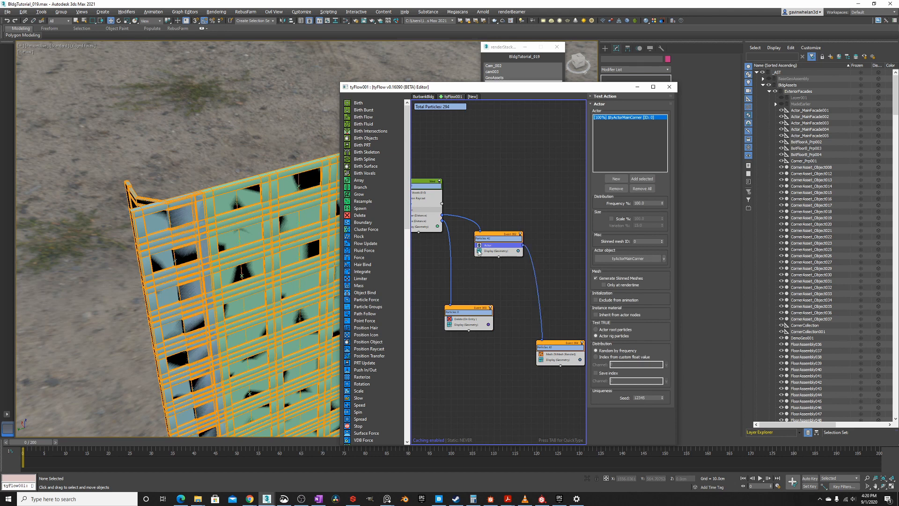
Disable the Display (Geometry) operator in the corner actor event and check the corner modules on the facade
click(479, 251)
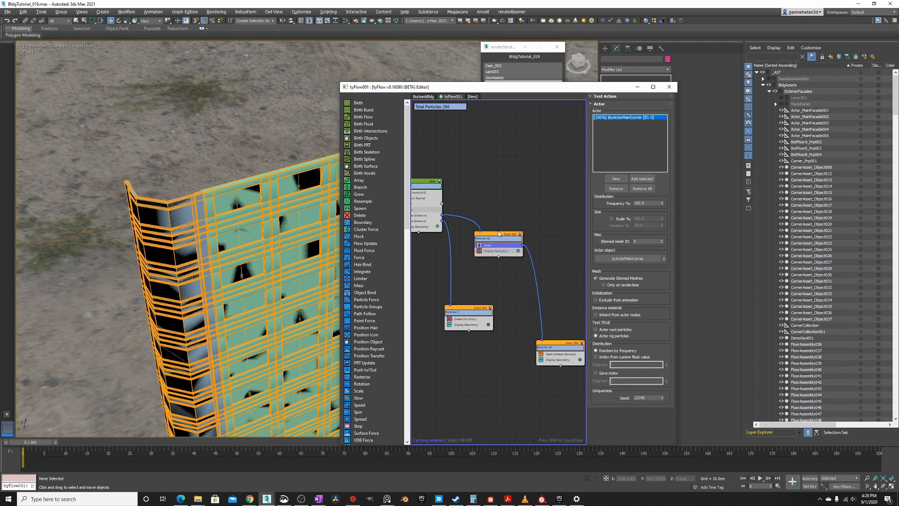
drag(497, 235, 499, 237)
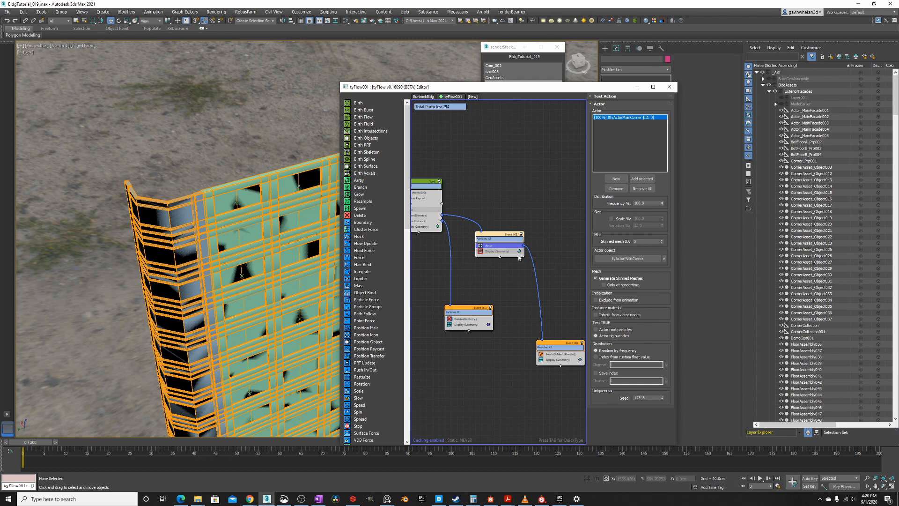
mouse_move(467, 248)
middle_down()
mouse_move(506, 260)
mouse_move(473, 260)
middle_up()
scroll(254, 291, down, 4)
middle_drag(253, 291, 276, 237)
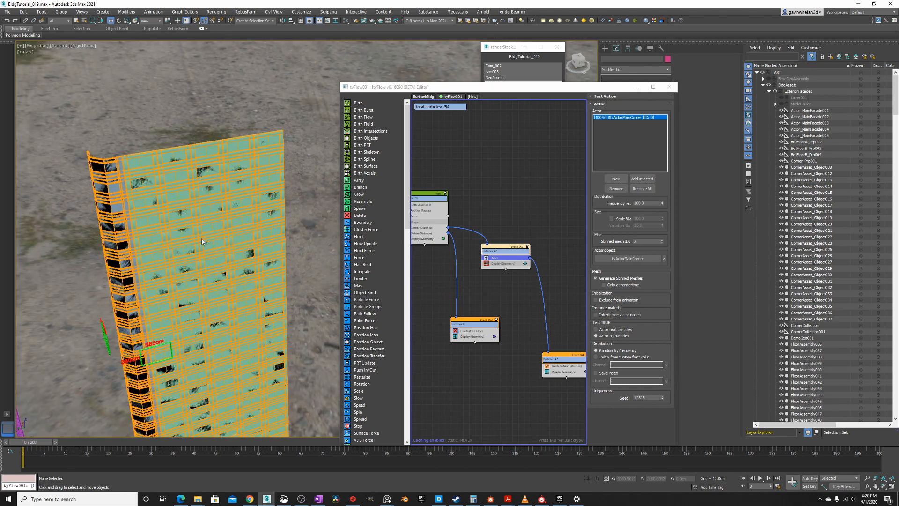
middle_drag(290, 167, 281, 175)
middle_drag(466, 203, 483, 205)
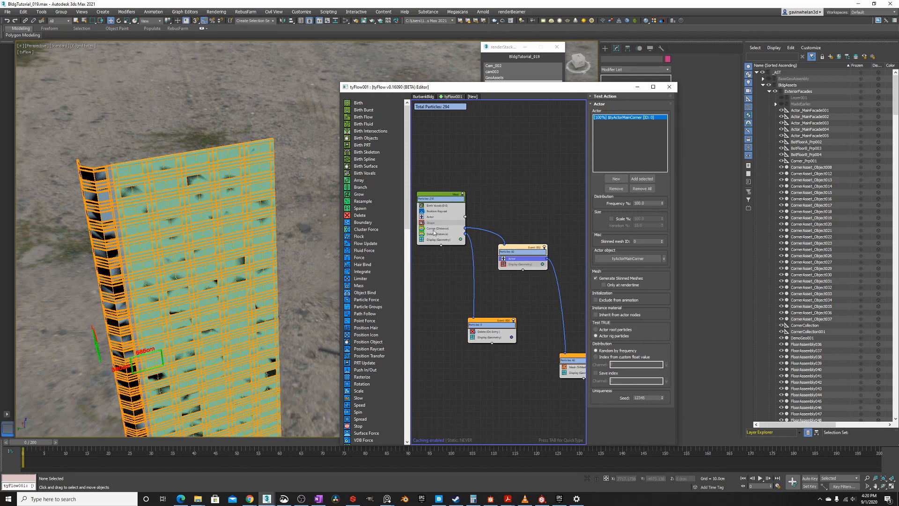
Add MasterBldgScale_South as the Delete surface test's object and set its absolute distance value to 300 cm
click(437, 234)
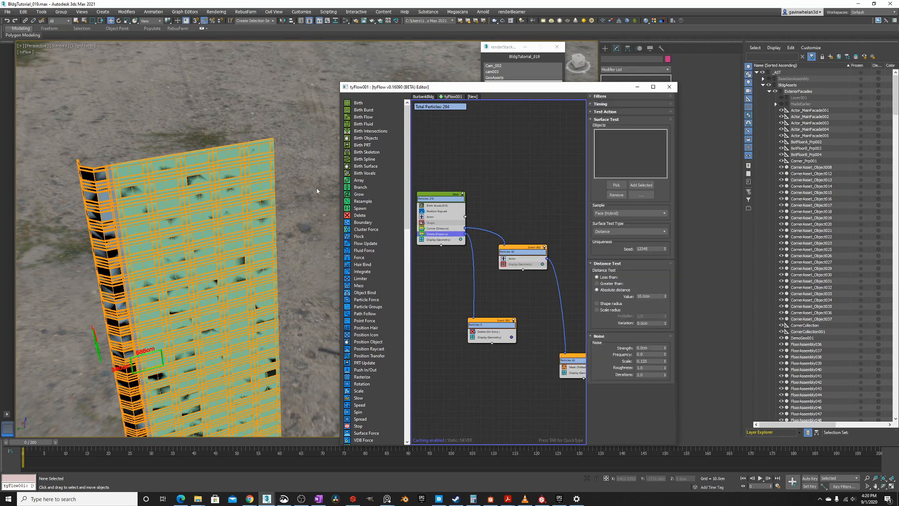
drag(517, 94, 421, 83)
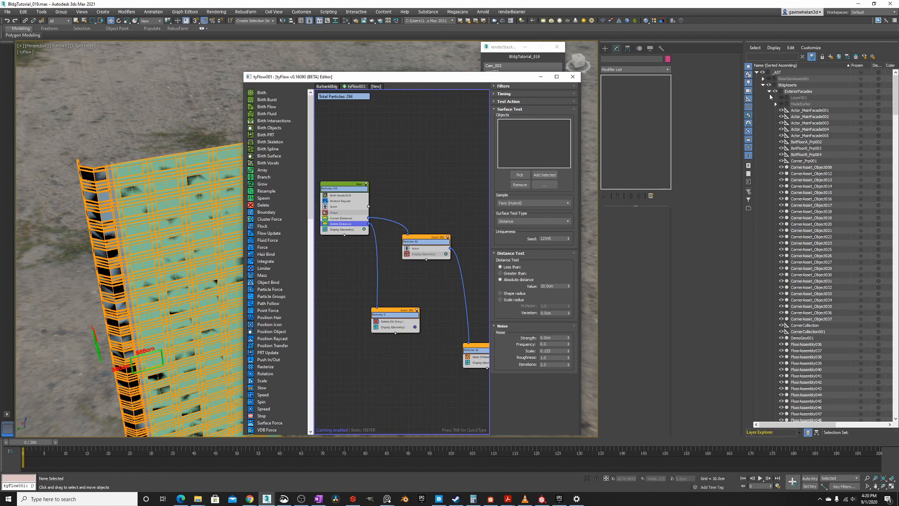
click(763, 84)
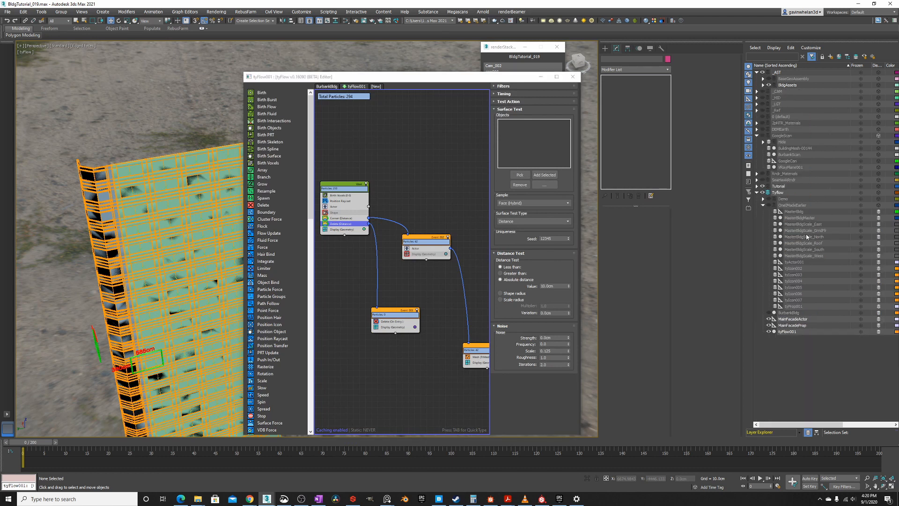
click(813, 250)
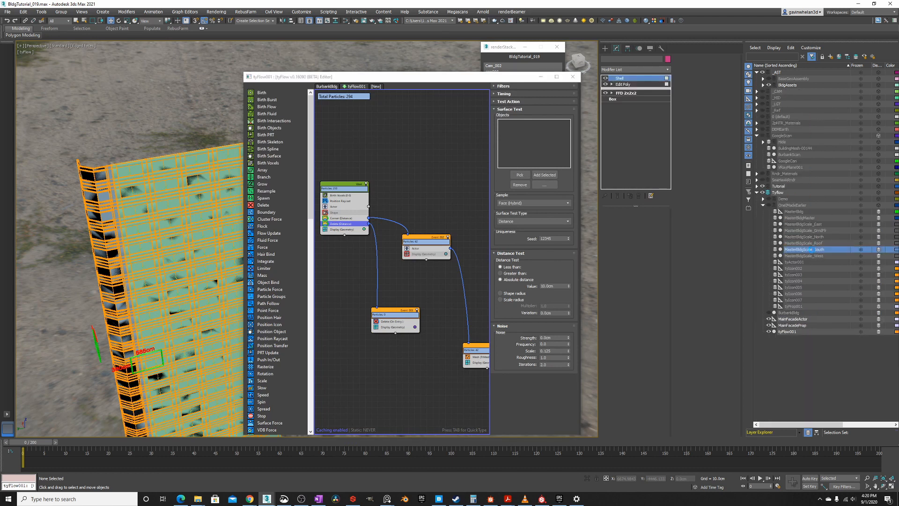
click(545, 175)
double_click(554, 286)
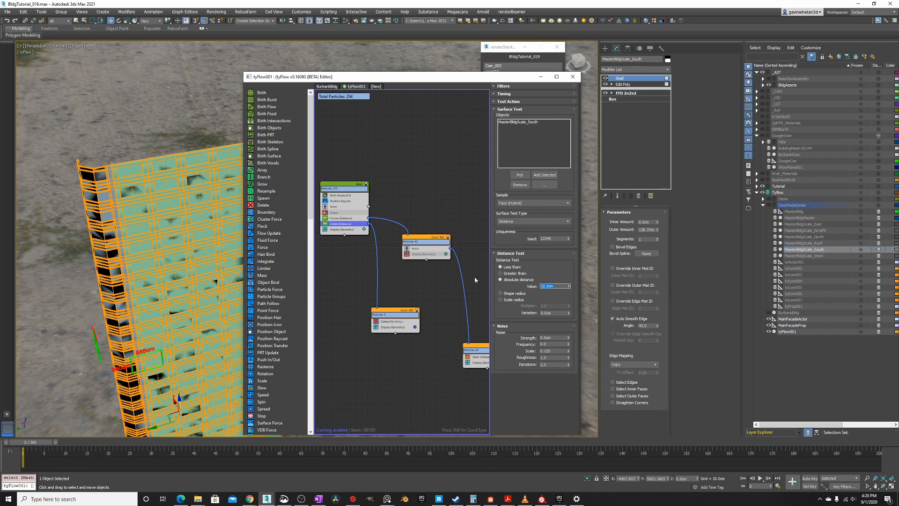
text(3)
drag(441, 76, 474, 237)
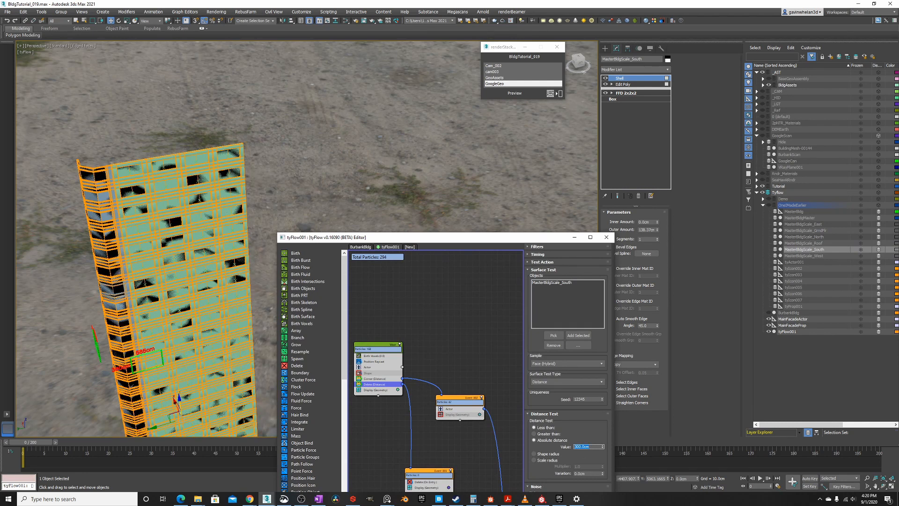
alt+middle_drag(303, 221, 235, 189)
scroll(259, 179, down, 4)
scroll(285, 156, up, 3)
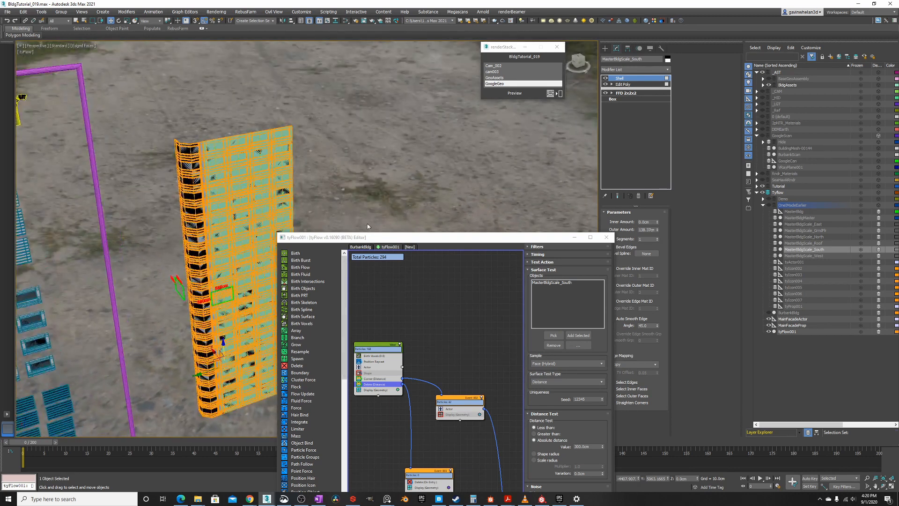
Rearrange the corner actor event and the Mesh event closer together within the flow graph
drag(370, 237, 376, 210)
middle_drag(410, 319, 438, 304)
drag(477, 338, 467, 334)
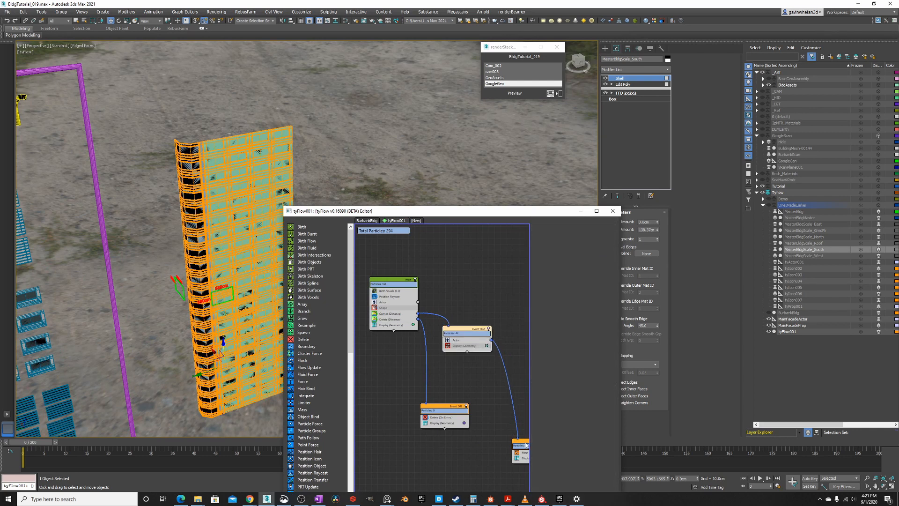
drag(527, 446, 508, 439)
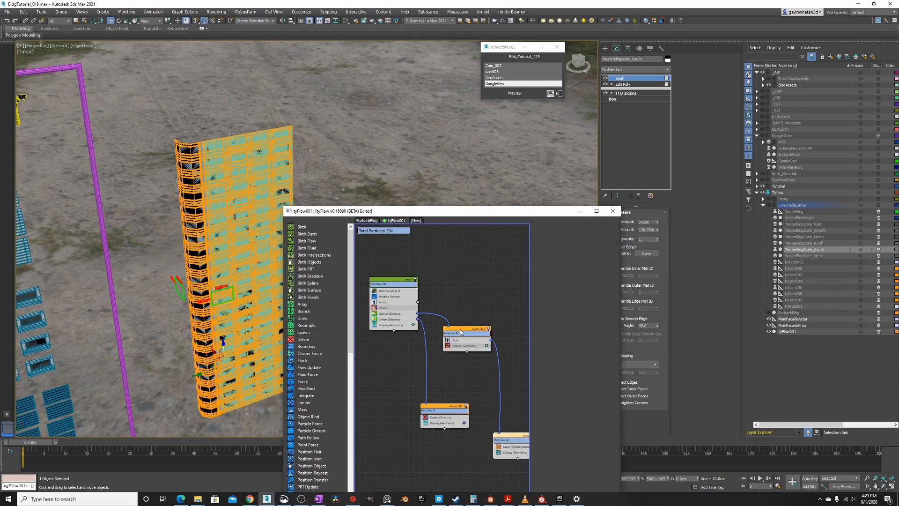
drag(462, 332, 465, 354)
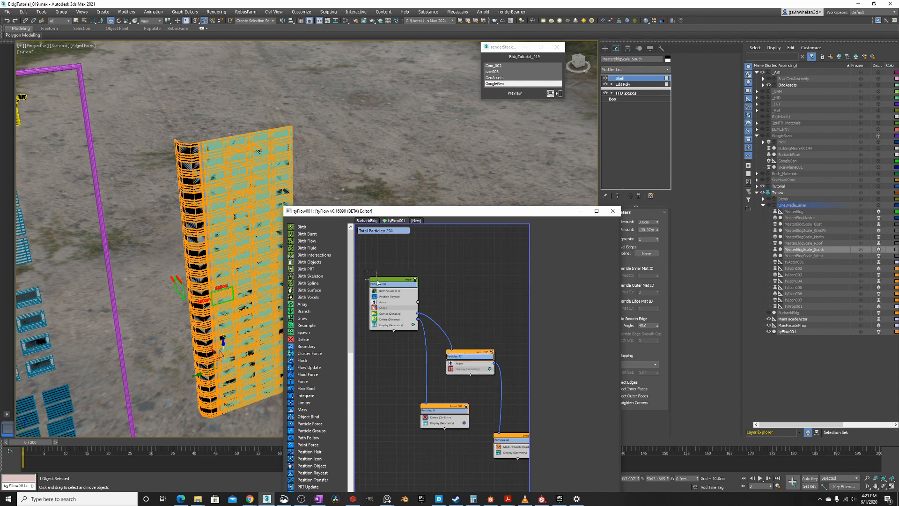
Add a Send Out operator to the West event, linked to a new event placed beneath it
click(374, 284)
middle_drag(399, 365, 412, 324)
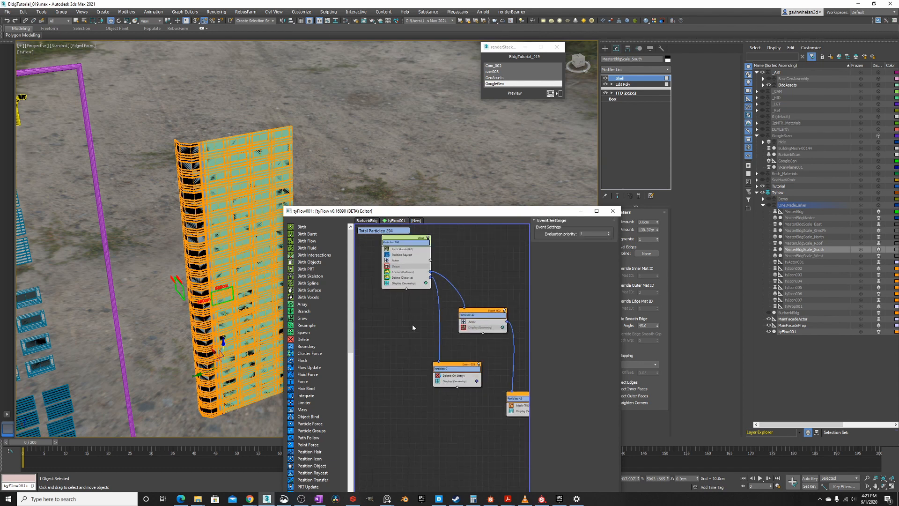
click(407, 289)
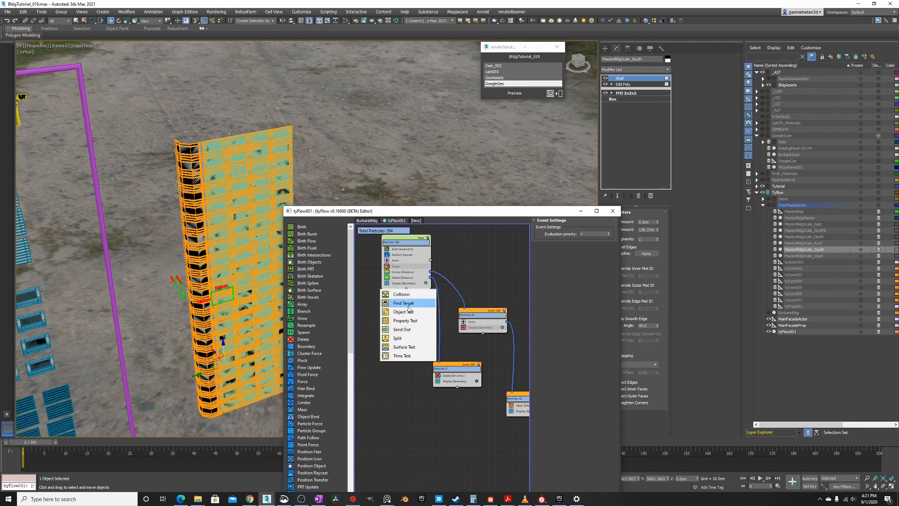
click(402, 329)
drag(414, 306, 410, 331)
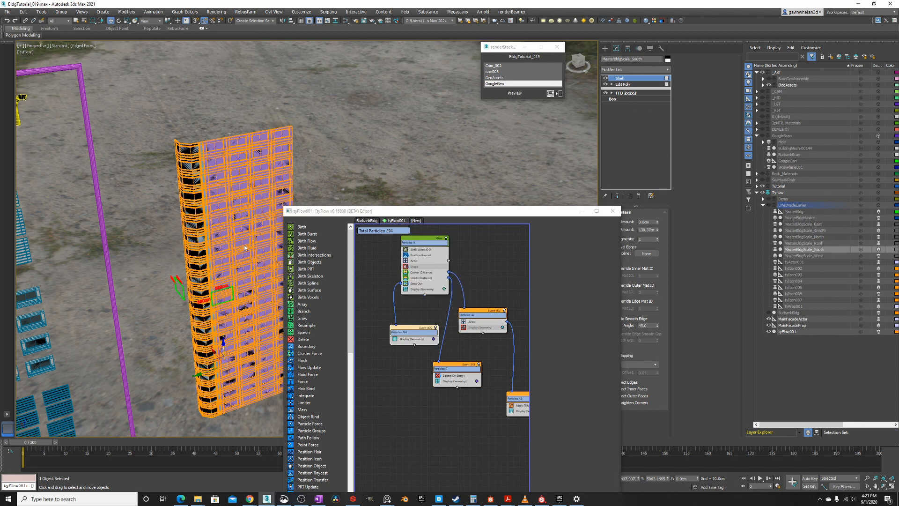
middle_drag(234, 244, 234, 257)
scroll(234, 257, up, 2)
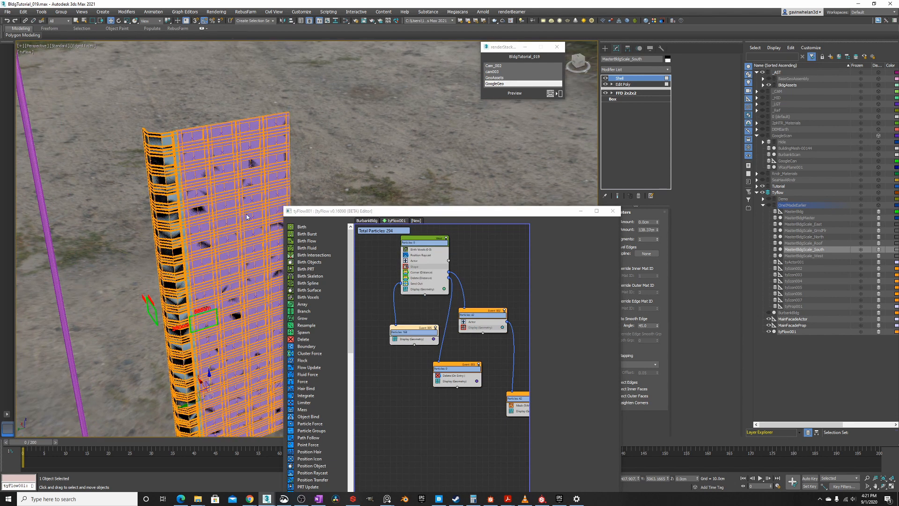
Reposition the Send Out target event below the delete event and nudge the delete and West events to tidy the wiring
drag(408, 328, 412, 431)
middle_drag(415, 415, 408, 354)
drag(405, 372, 404, 346)
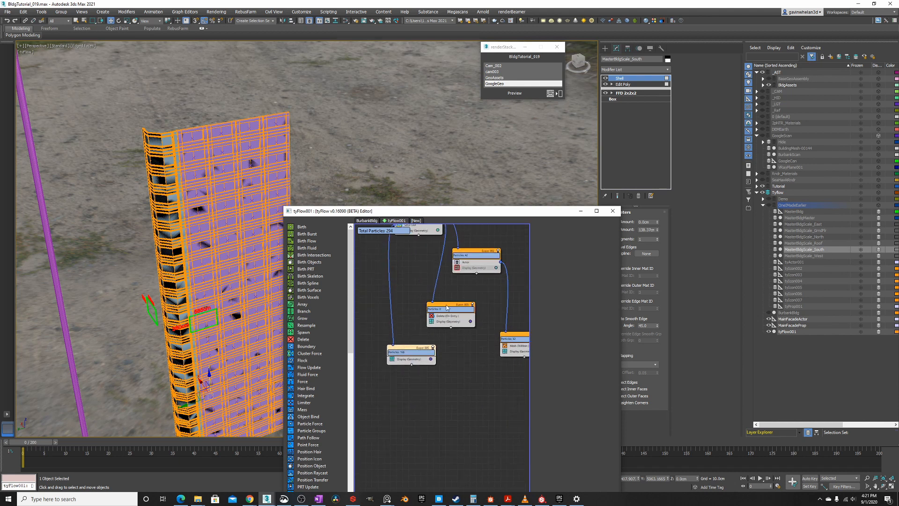
drag(448, 310, 462, 308)
middle_drag(396, 353, 410, 360)
alt+middle_drag(217, 228, 213, 243)
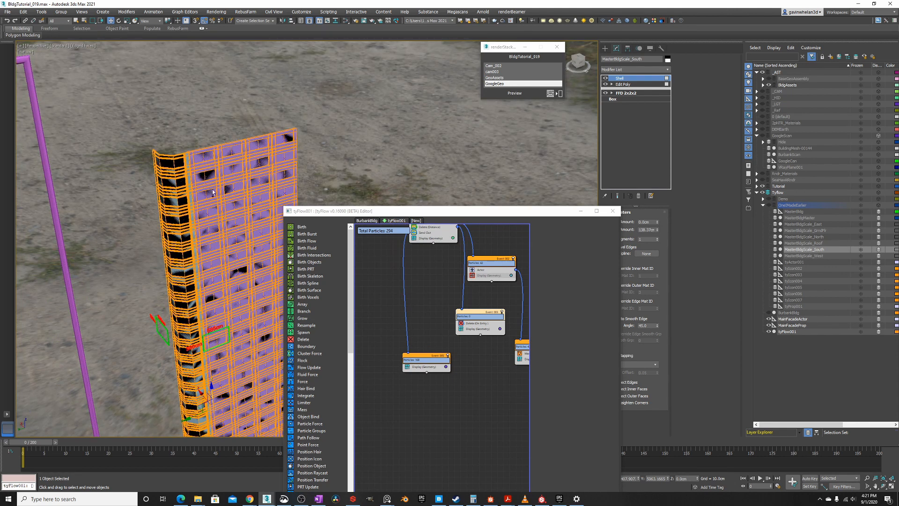
scroll(212, 192, down, 2)
middle_drag(229, 274, 179, 213)
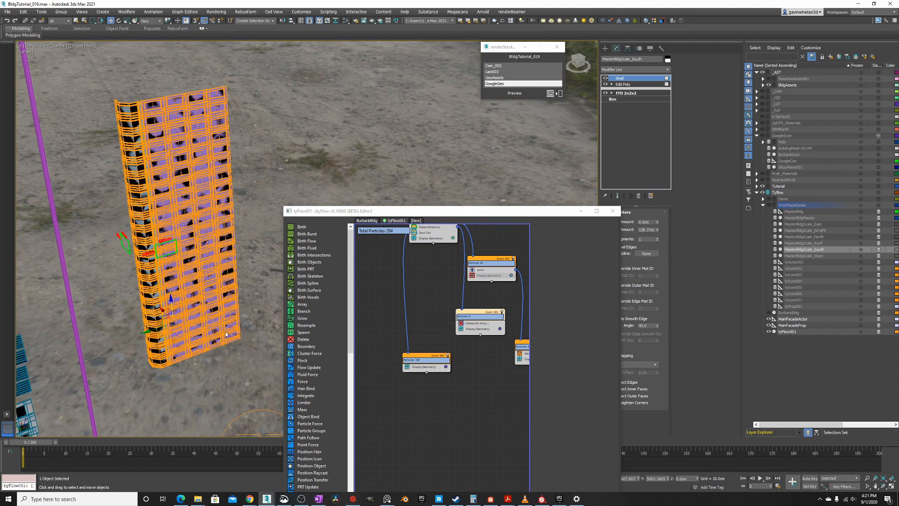
middle_drag(410, 308, 400, 330)
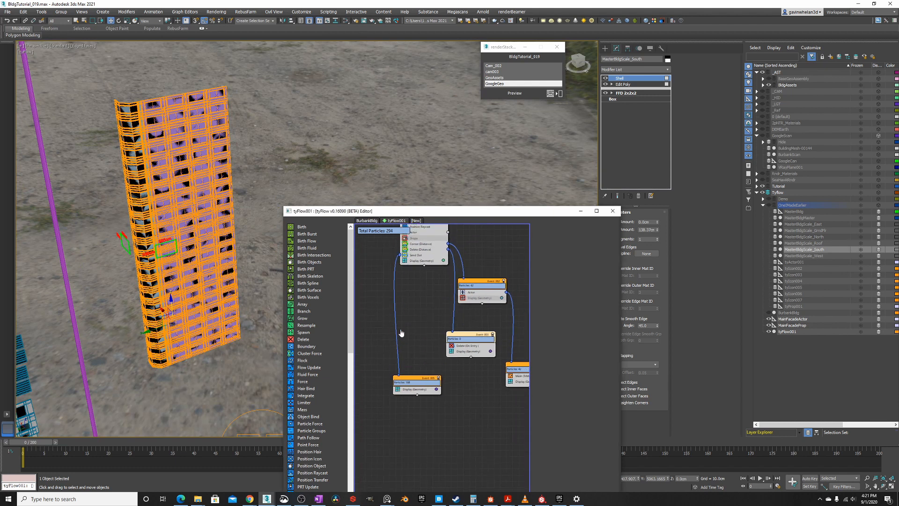
drag(408, 379, 396, 368)
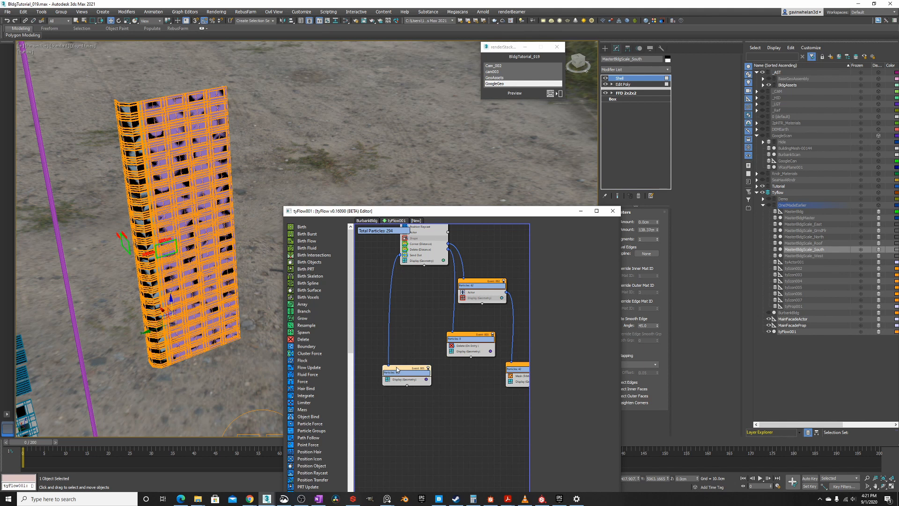
middle_drag(423, 336, 408, 414)
drag(399, 294, 394, 295)
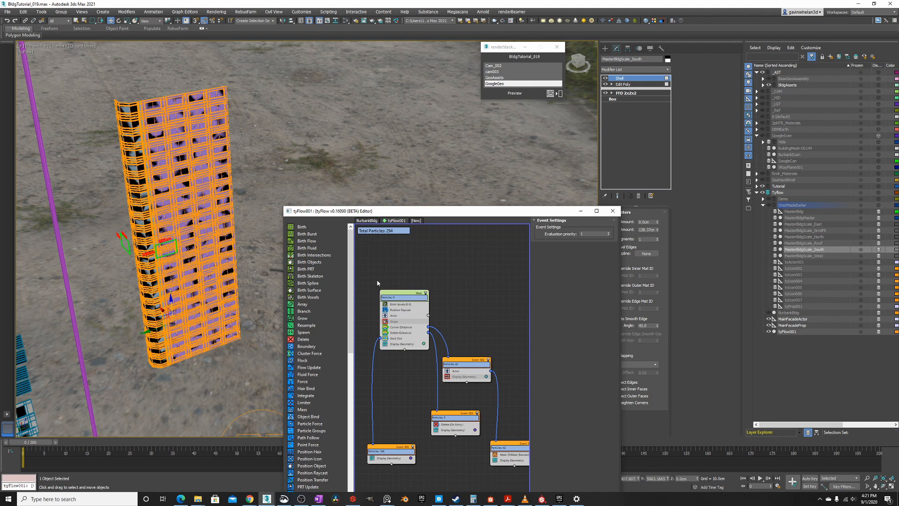
Duplicate the West event, placing the copy beside the original in the flow graph
drag(376, 276, 435, 360)
drag(401, 292, 403, 292)
right_click(403, 291)
click(419, 296)
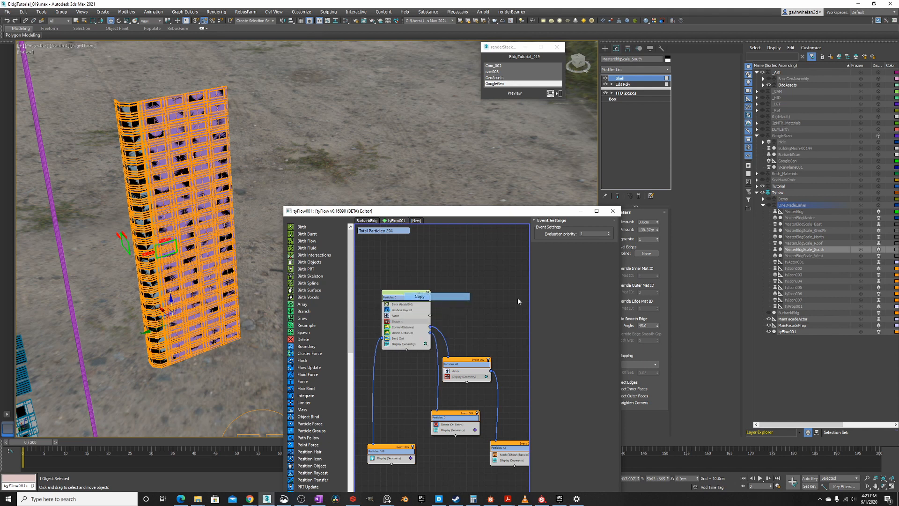
right_click(473, 285)
click(482, 290)
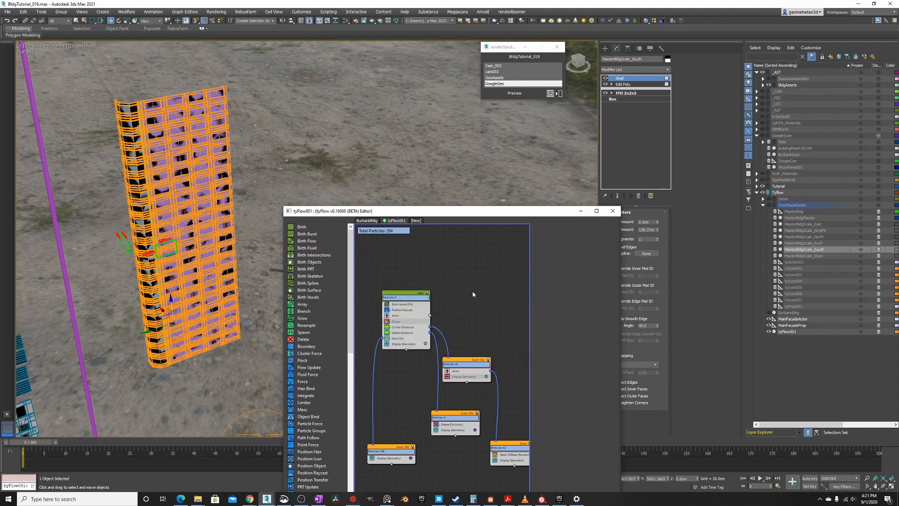
Rename the copied event as North and nudge it into line with the West event
right_click(500, 296)
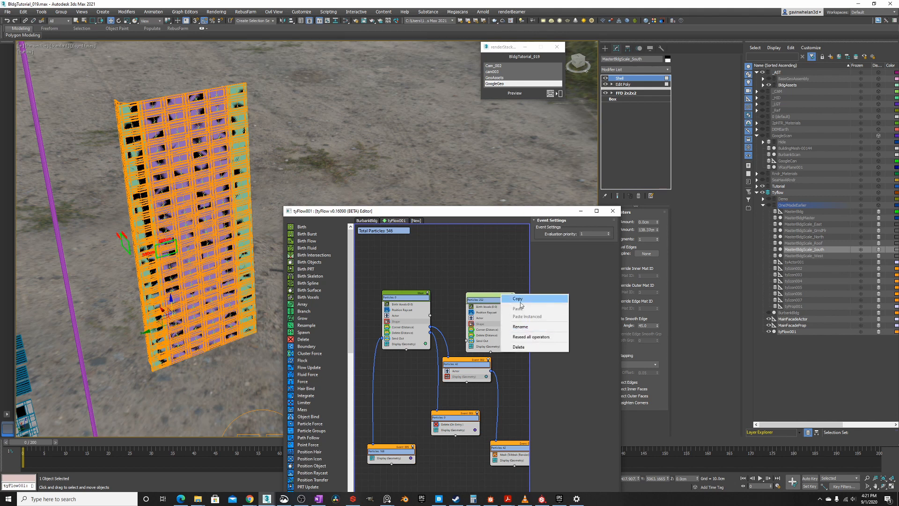
click(519, 326)
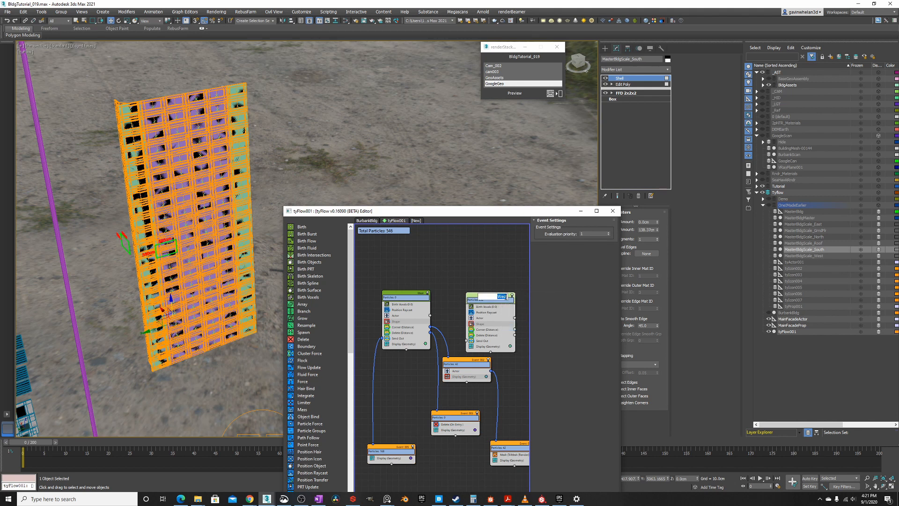
text(North)
key(Return)
drag(486, 295, 483, 291)
Select the North event's Birth Voxels operator and disable the original West event
click(480, 304)
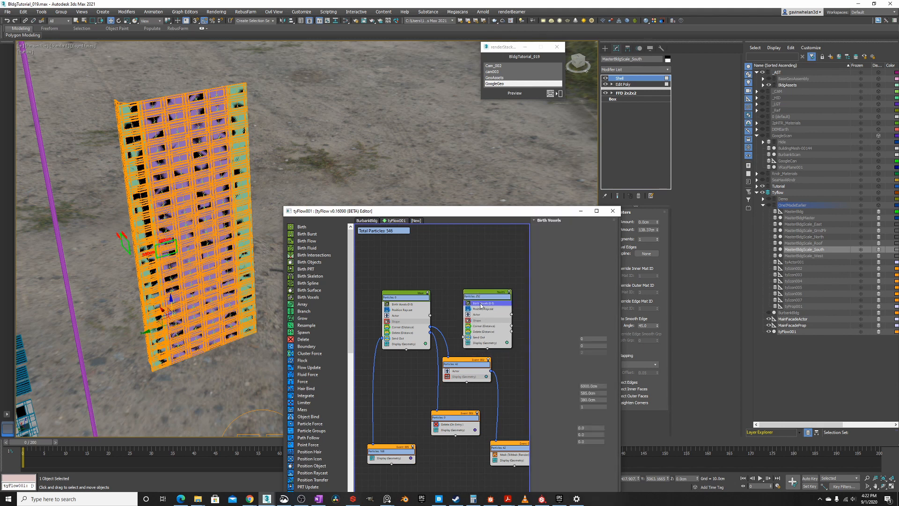
alt+middle_drag(178, 264, 181, 256)
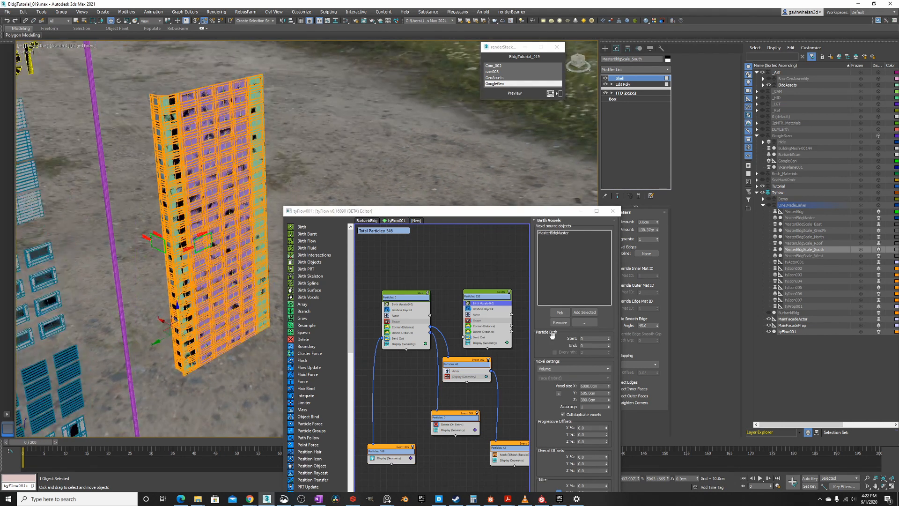
click(428, 293)
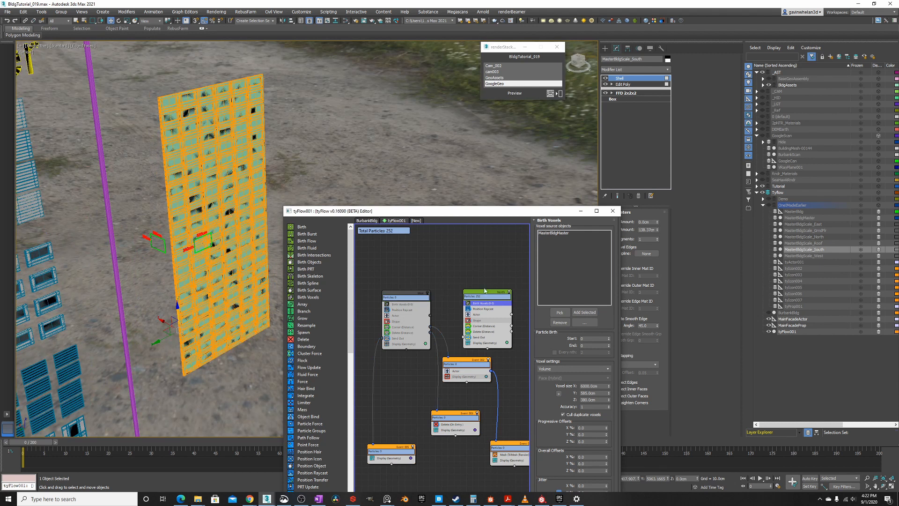
scroll(481, 309, up, 4)
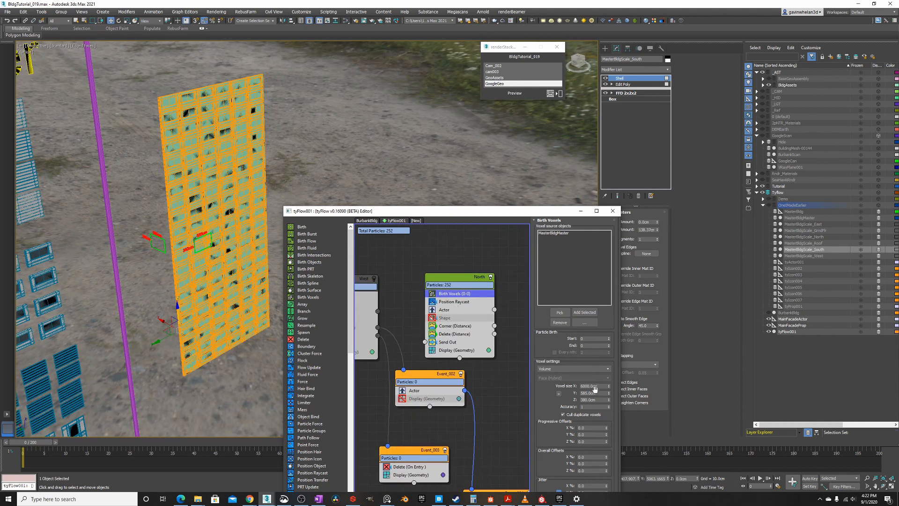
Set the North event's Birth Voxels size to 585 cm in X and 6000 cm in Y
double_click(599, 386)
text(5000)
key(Return)
text(6000)
key(Tab)
key(ctrl+v)
click(592, 386)
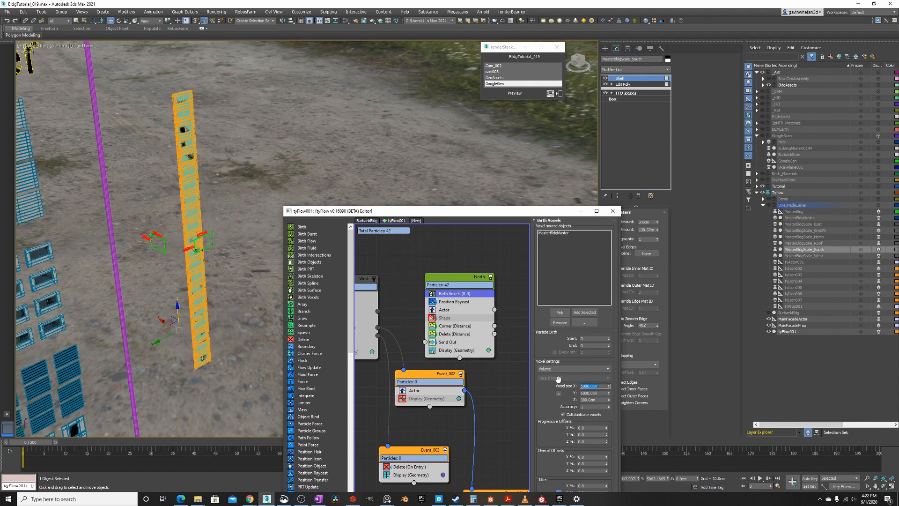
text(585)
key(Return)
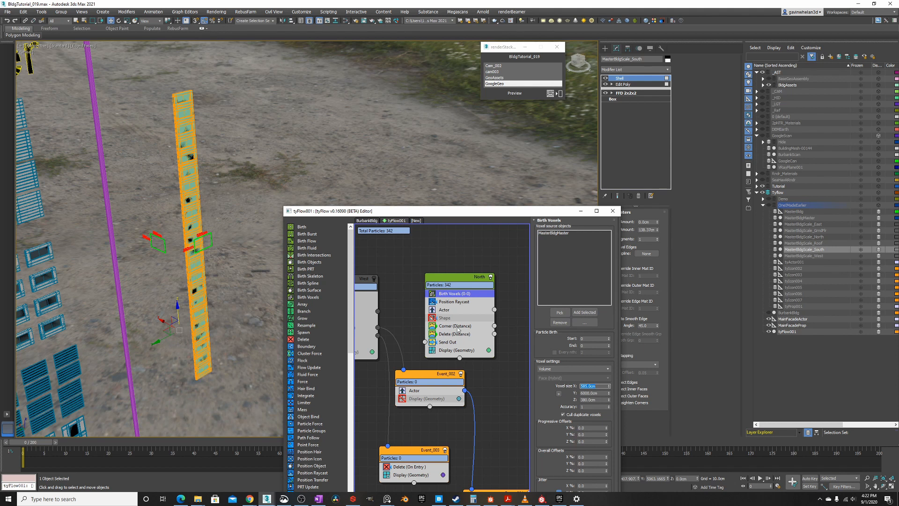
scroll(200, 210, down, 3)
middle_drag(200, 211, 205, 235)
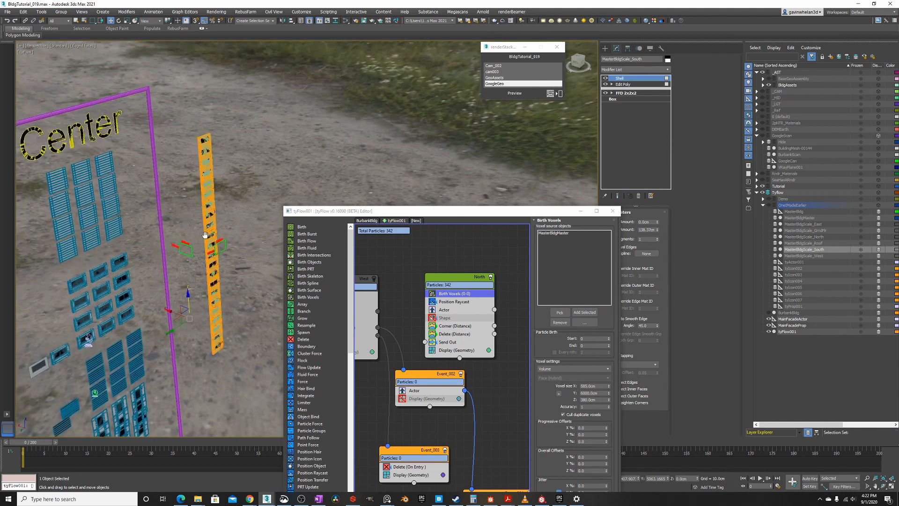
Replace MasterBldgScale_West with MasterBldgScale_North as the North Position Raycast target, unhiding the reference geometry layer to select it
click(445, 302)
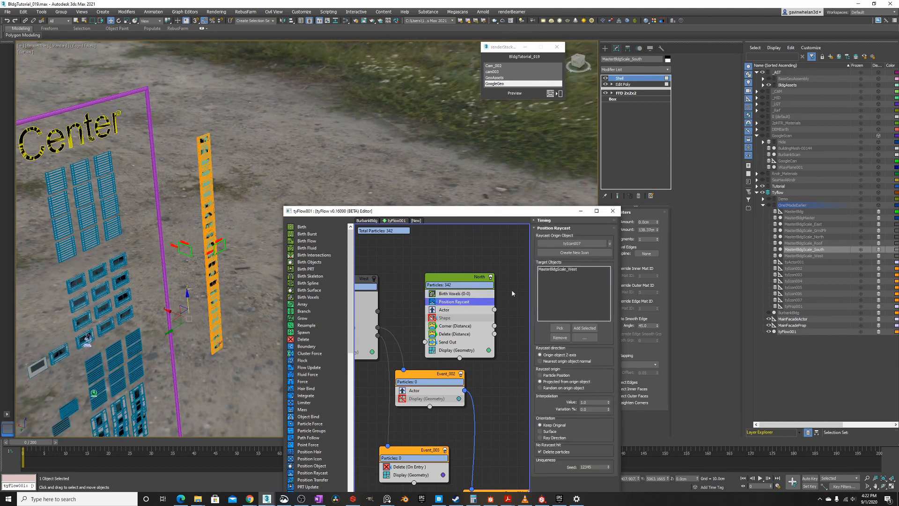
click(569, 271)
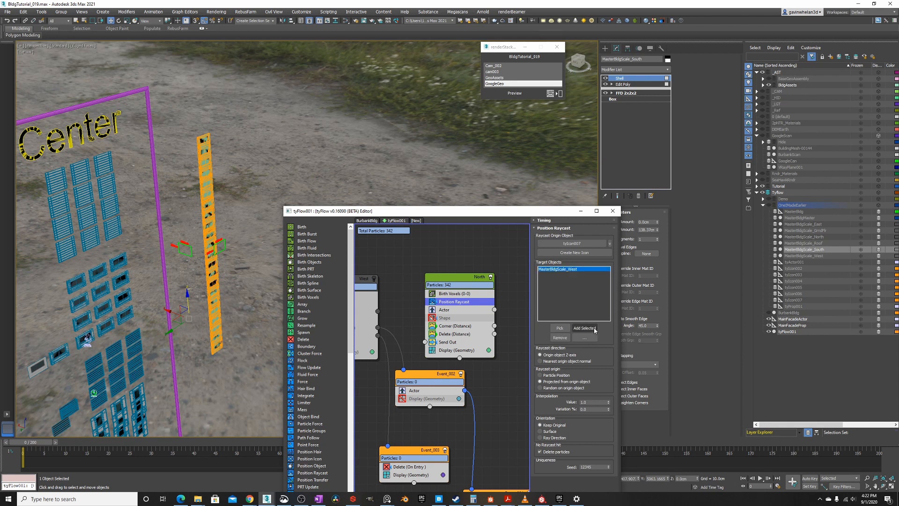
click(561, 337)
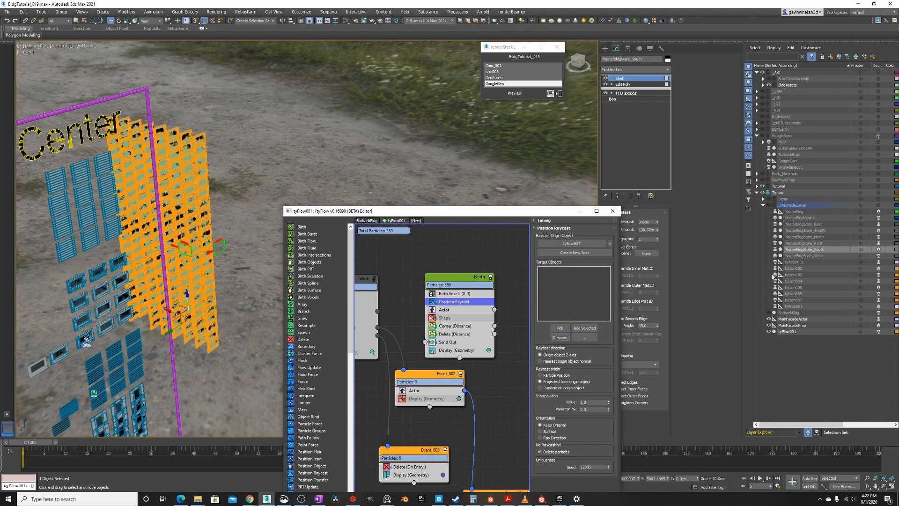
click(804, 243)
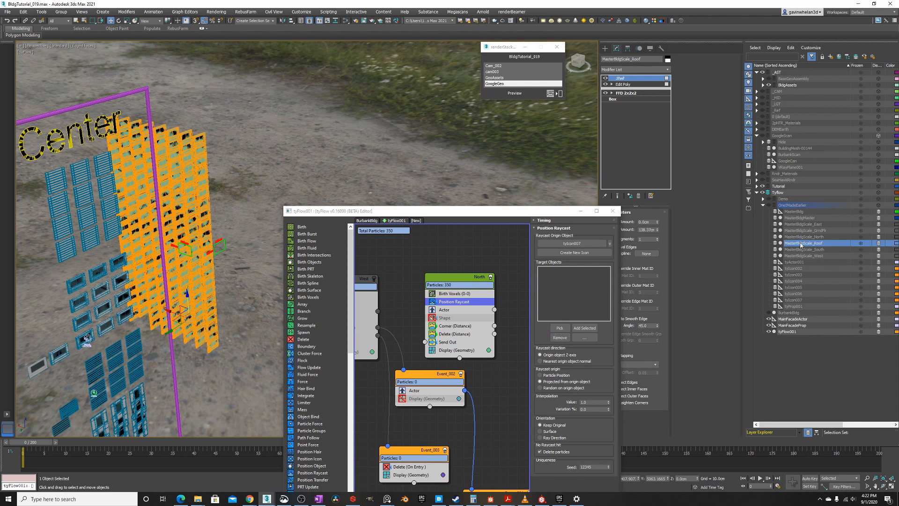
click(769, 205)
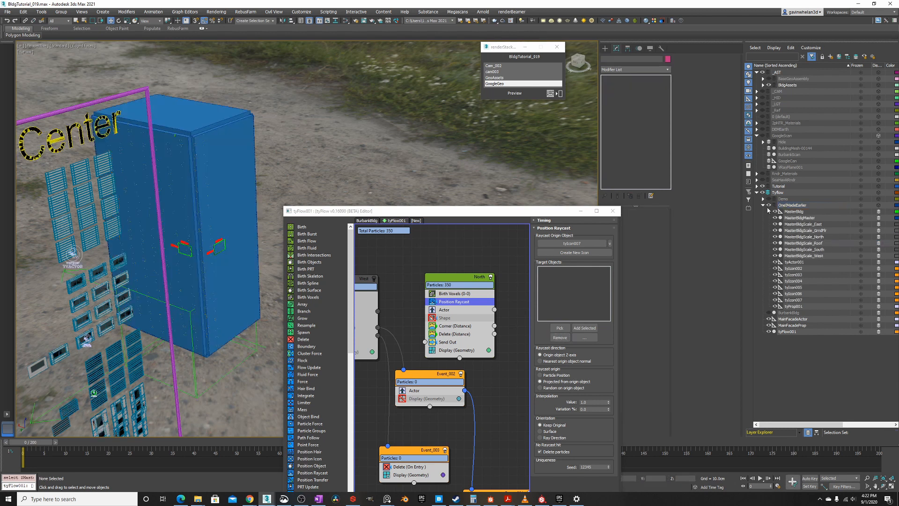
click(188, 181)
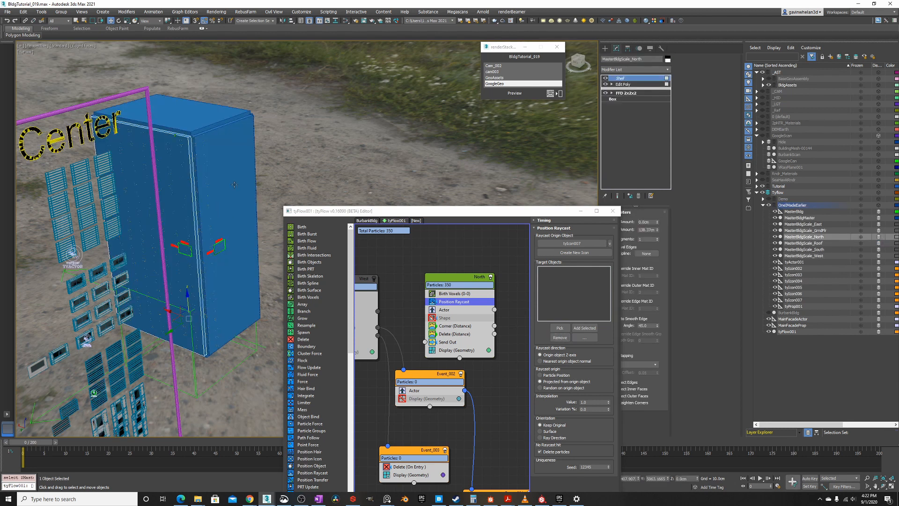
click(584, 330)
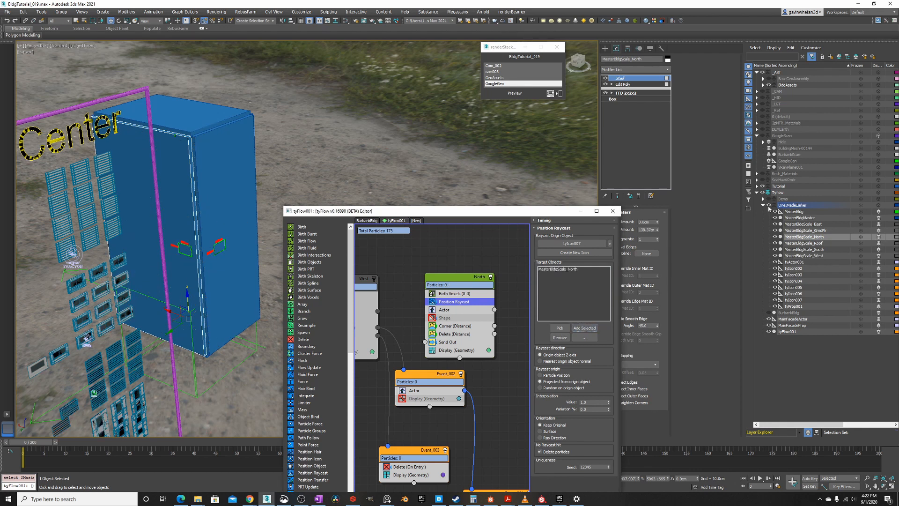
Switch the viewport to wireframe, select tyIcon002 inside the building and shift it slightly along its green axis
click(789, 256)
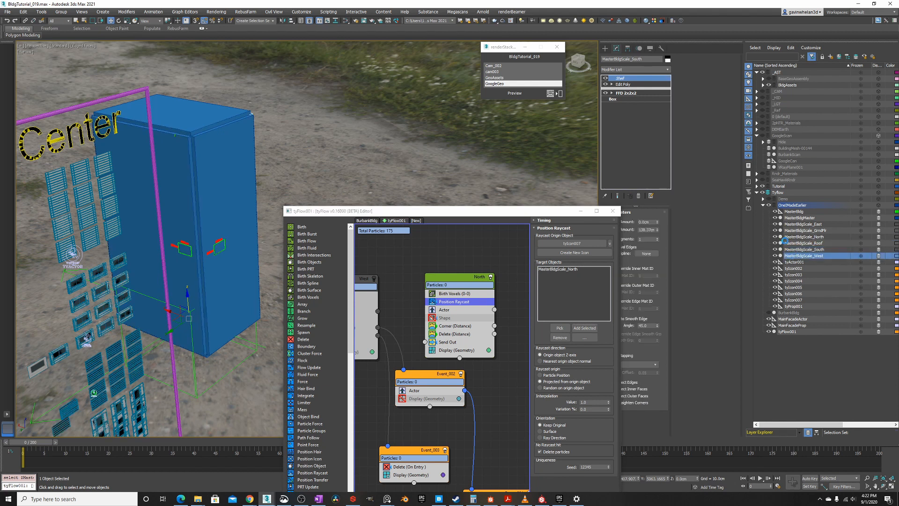
key(F3)
scroll(196, 245, up, 5)
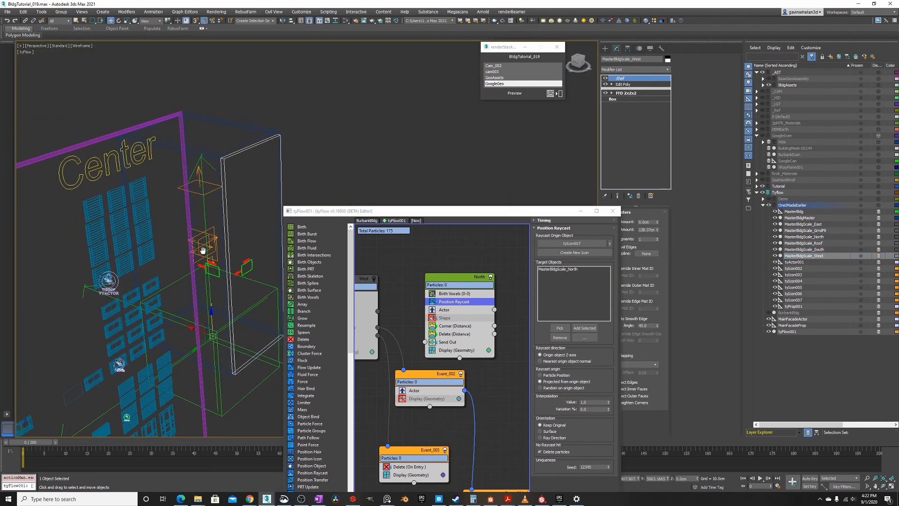
scroll(197, 245, up, 4)
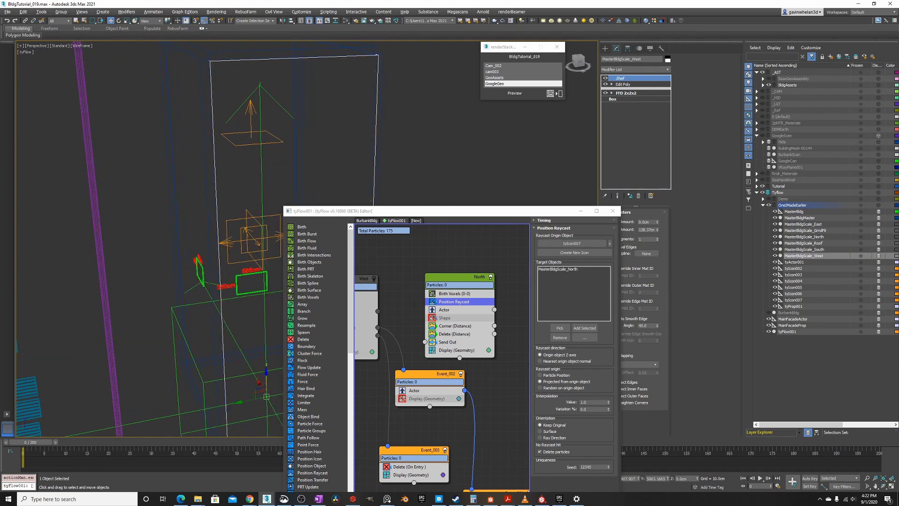
click(201, 272)
scroll(211, 246, down, 3)
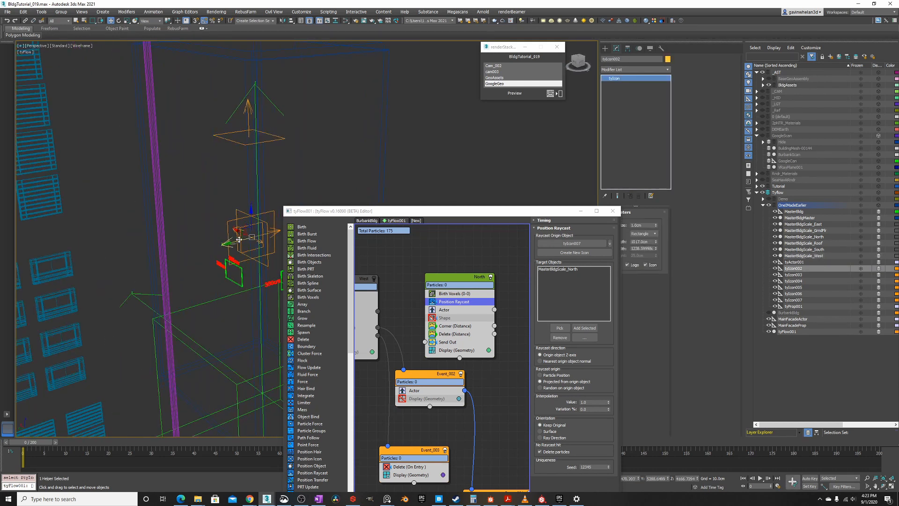
drag(211, 242, 251, 237)
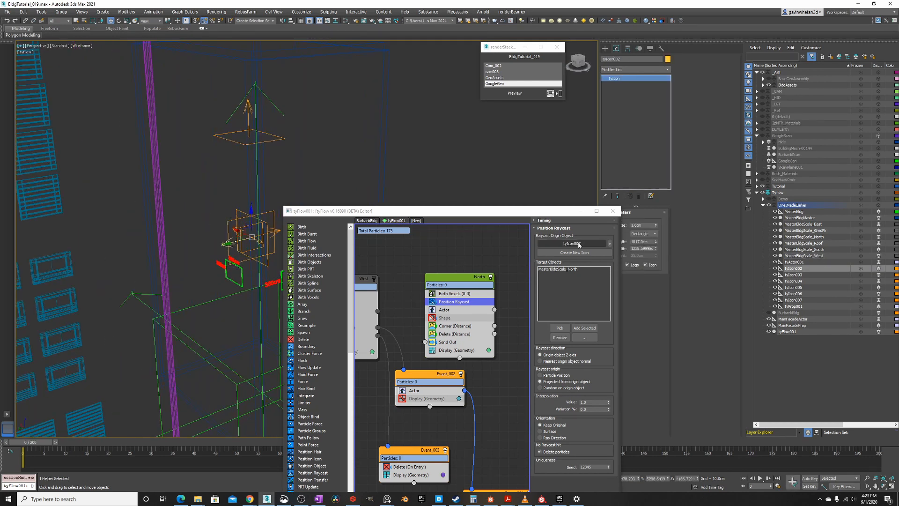
alt+middle_drag(221, 224, 191, 226)
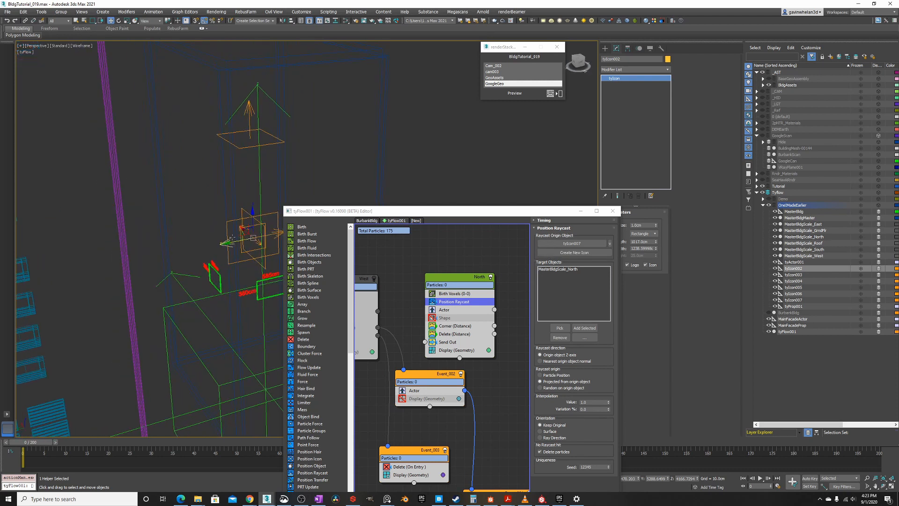
drag(226, 243, 219, 244)
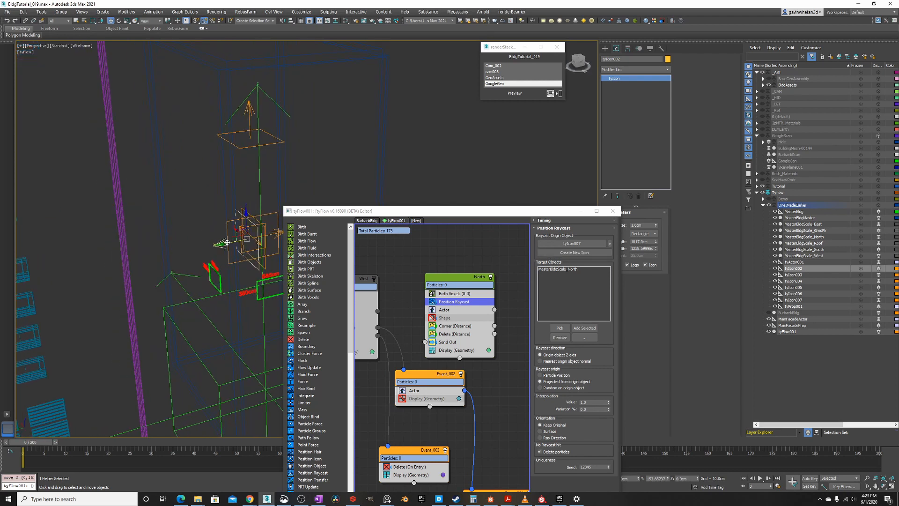
Rename the selected tyIcon as North and assign it as the North Position Raycast's origin object
click(631, 60)
text(North)
key(Return)
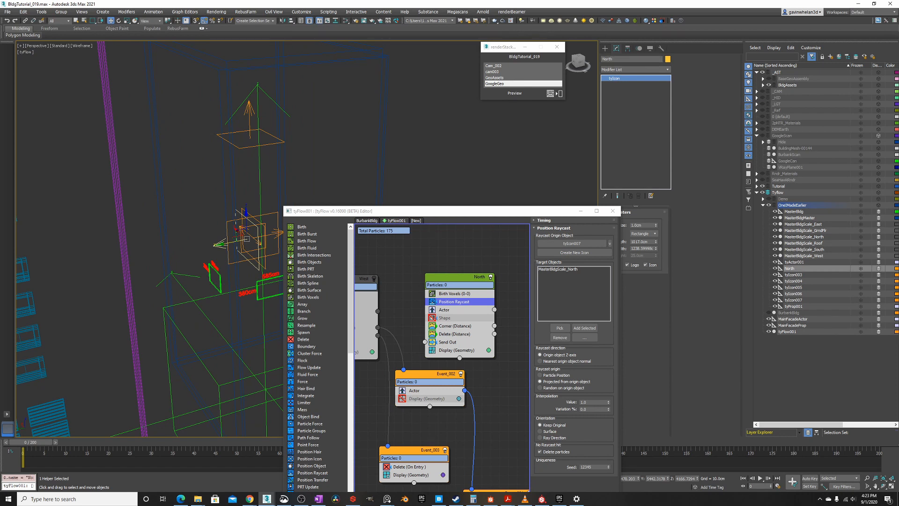
click(572, 243)
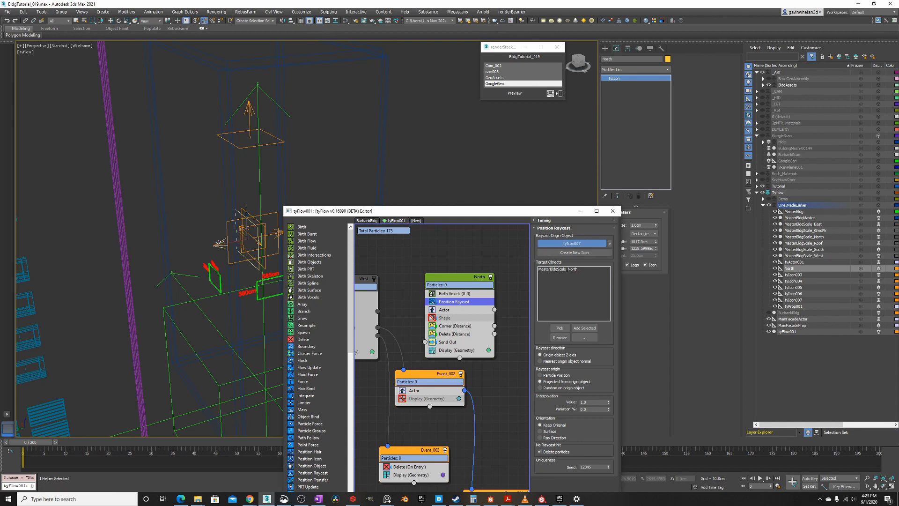
click(219, 244)
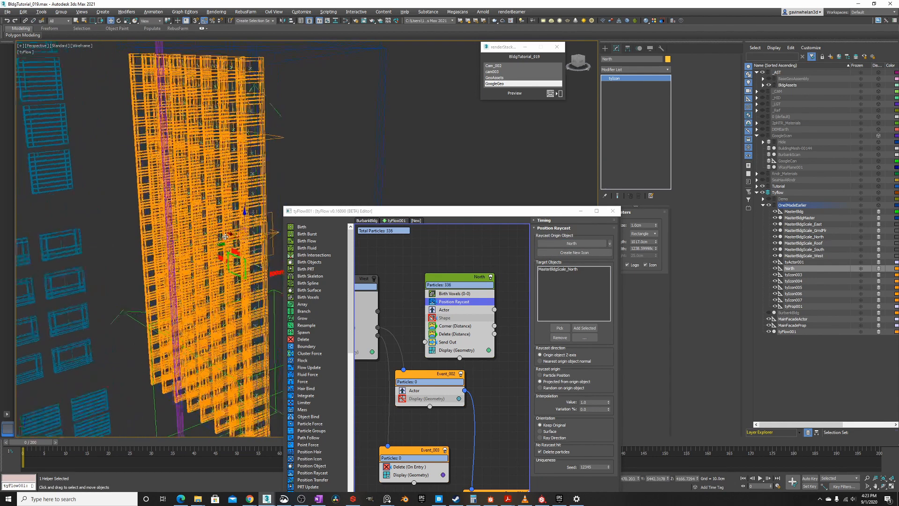
Return the viewport to shaded display and hide the reference geometry layer to inspect the North particles
key(F3)
scroll(211, 225, up, 3)
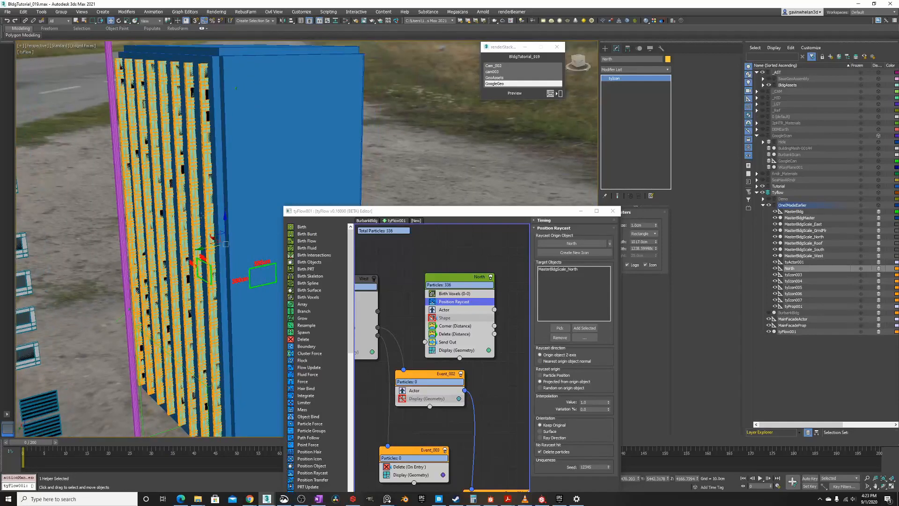
alt+middle_drag(210, 220, 184, 103)
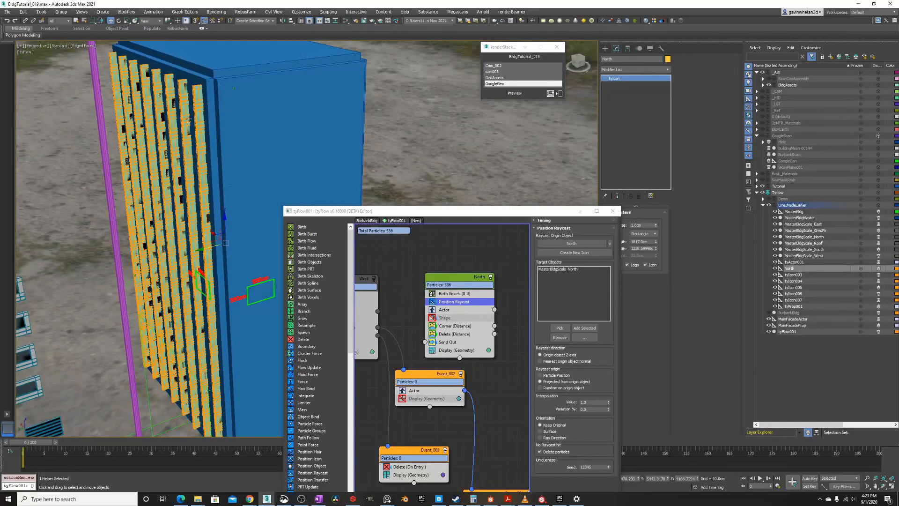
click(769, 205)
alt+middle_drag(185, 84, 199, 188)
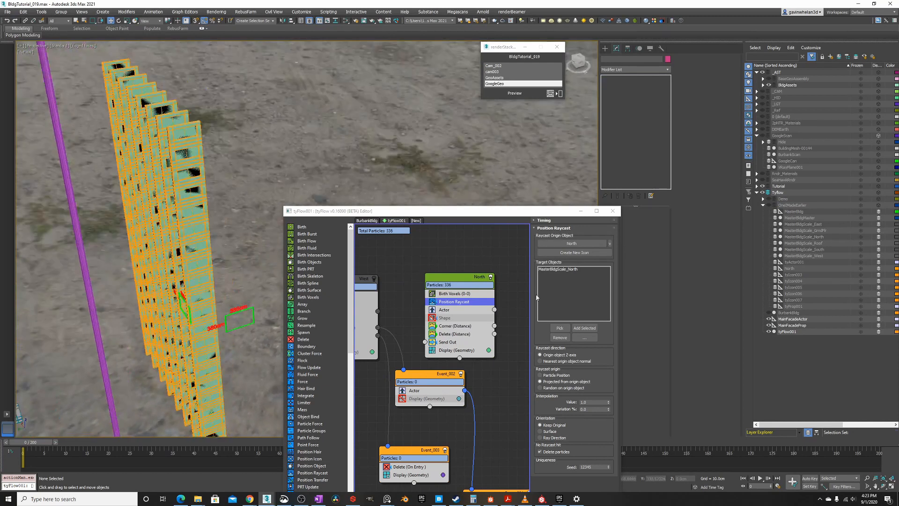
click(445, 279)
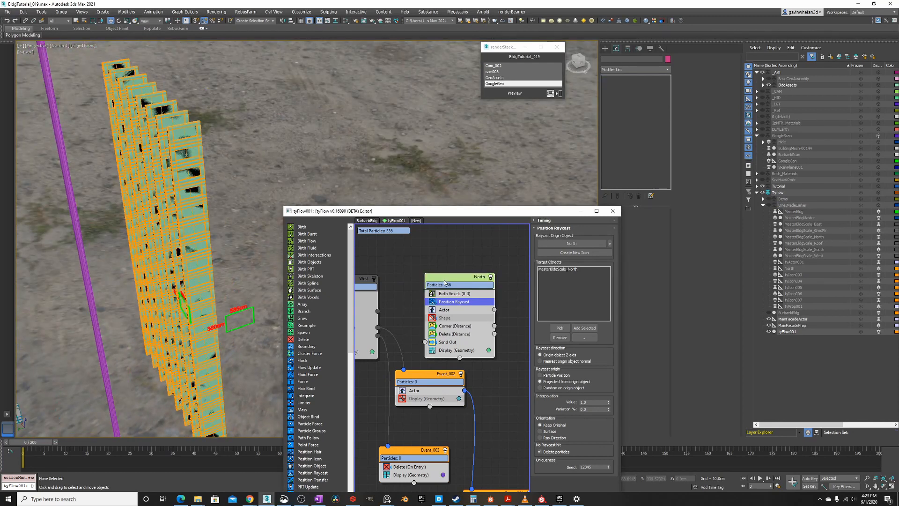
double_click(445, 282)
text(tro)
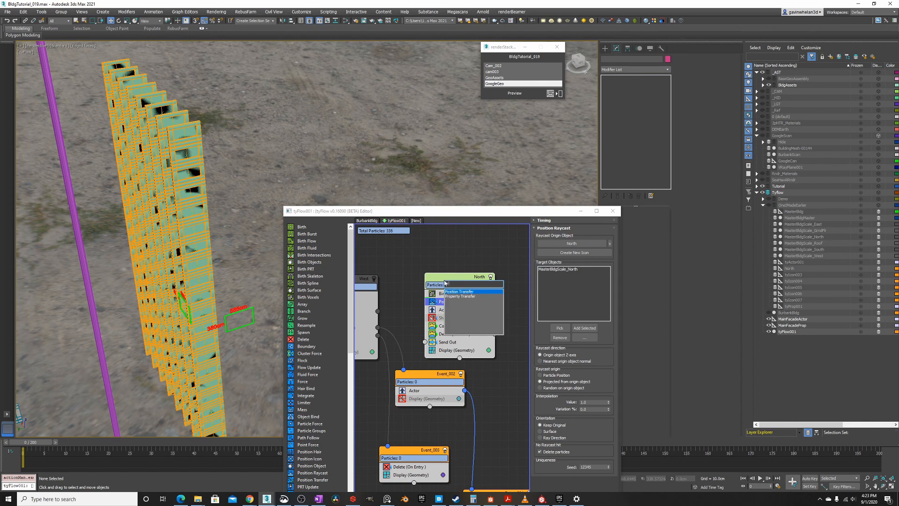
key(BackSpace)
key(BackSpace)
key(BackSpace)
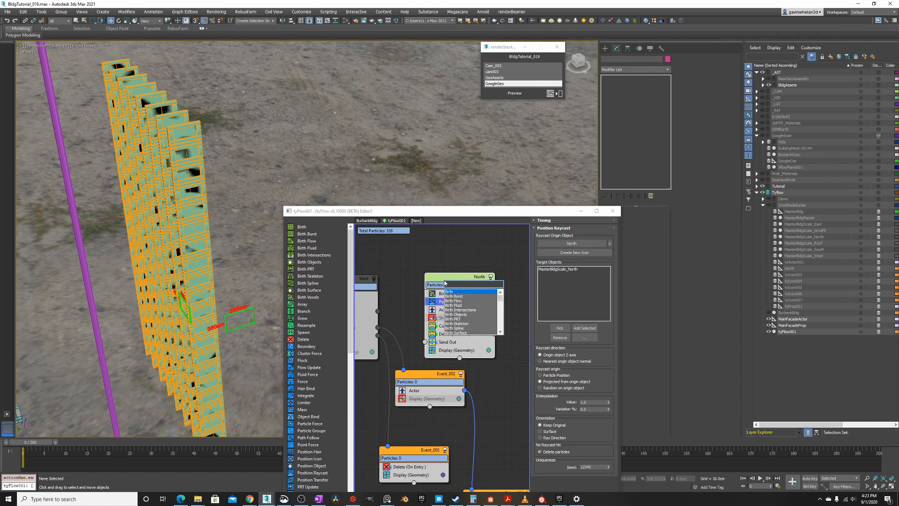
text(rotate)
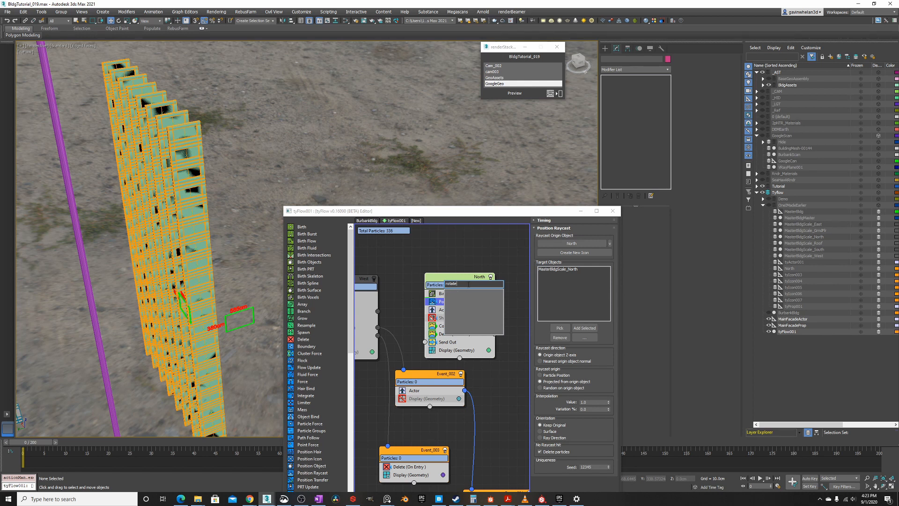
click(465, 274)
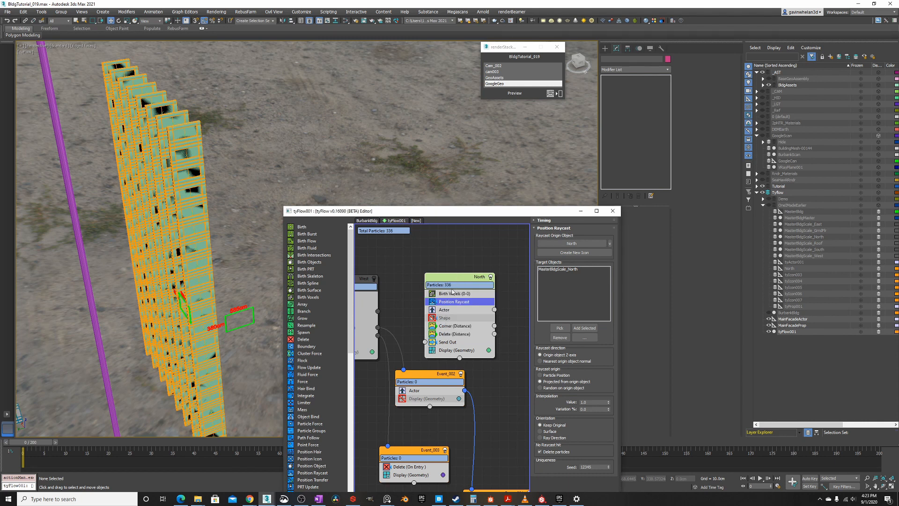
Add a Rotation operator to the North event and place it directly below the Actor operator
key(Tab)
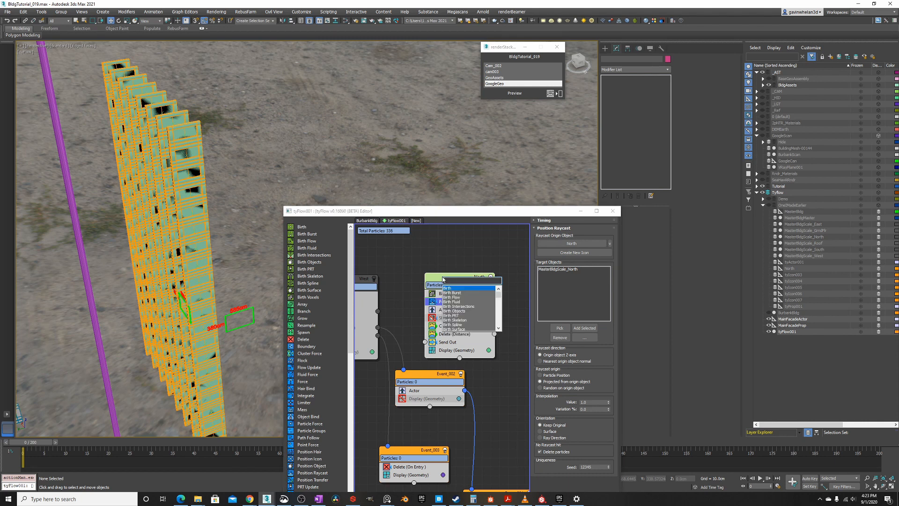
text(ROT)
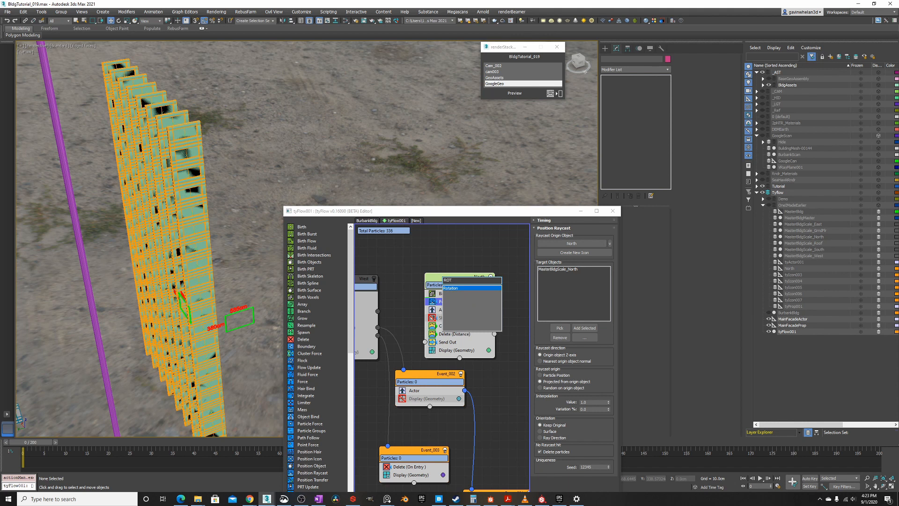
key(Return)
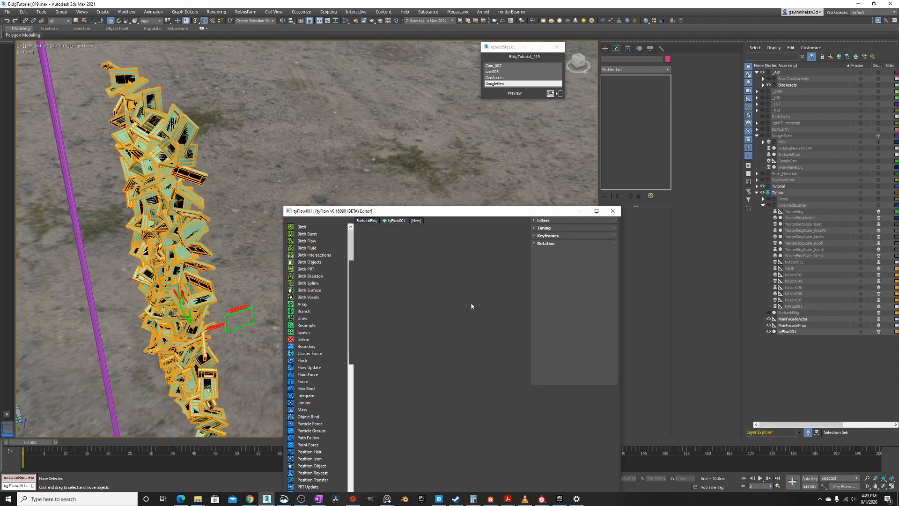
mouse_move(448, 303)
mouse_down()
mouse_move(449, 327)
mouse_move(449, 320)
mouse_up()
alt+middle_drag(236, 257, 186, 282)
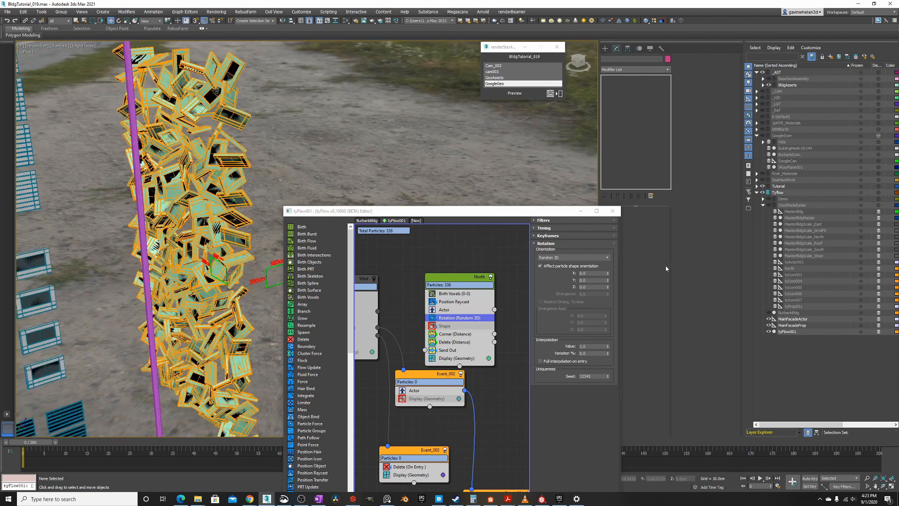
Set the North Rotation operator's orientation to Inherit Previous with a Z rotation of -90
click(560, 258)
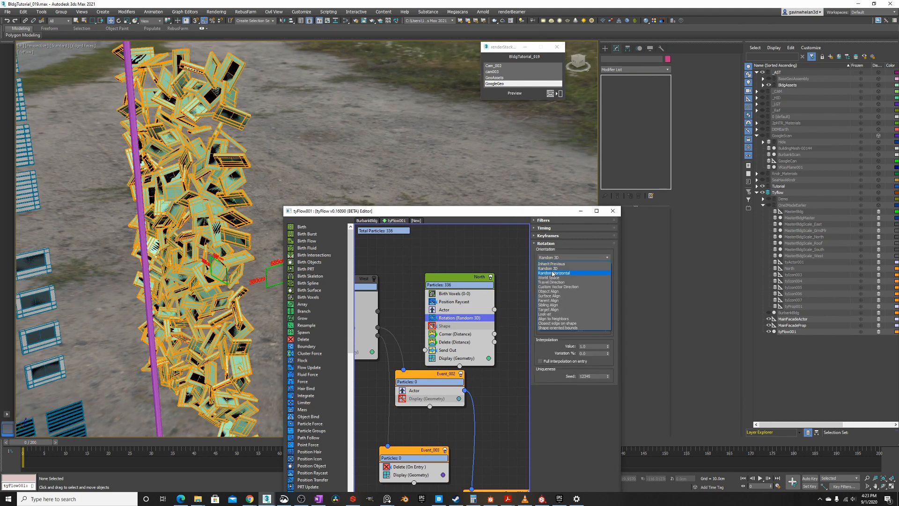
click(553, 264)
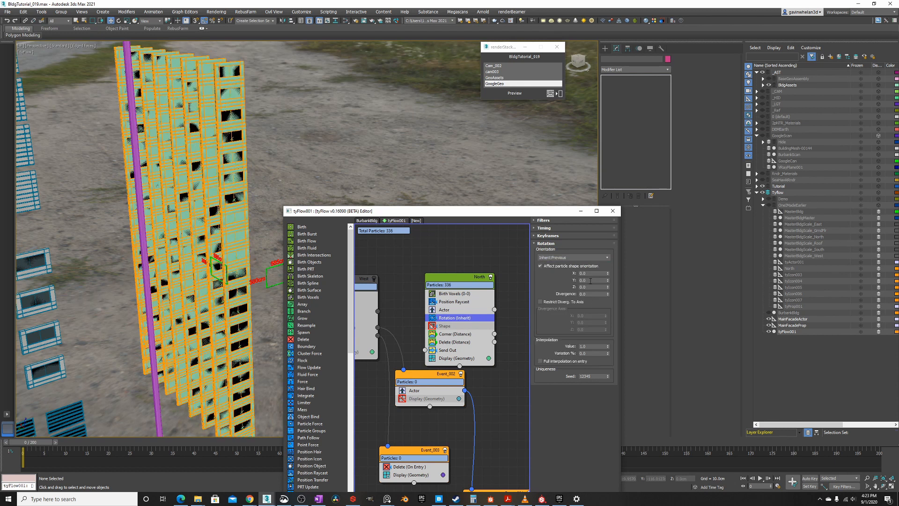
drag(590, 286, 555, 281)
click(608, 287)
drag(608, 286, 561, 469)
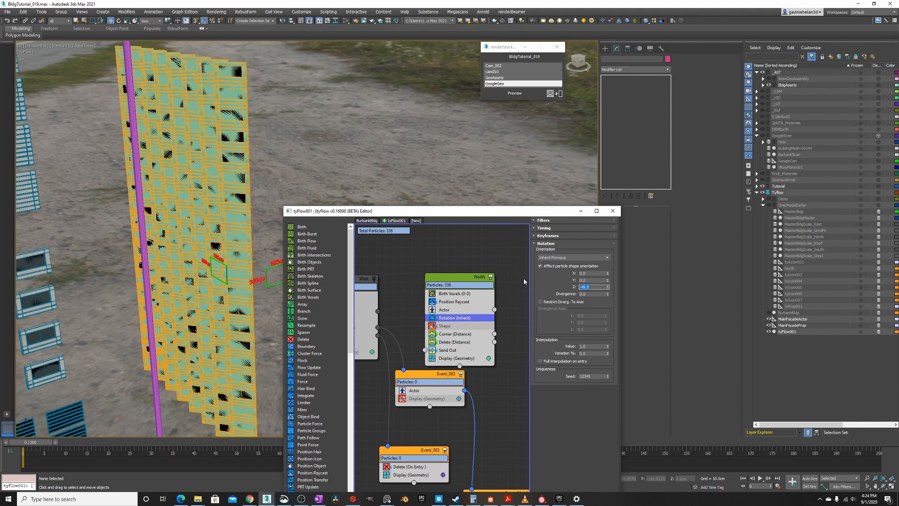
key(BackSpace)
text(-90)
key(Return)
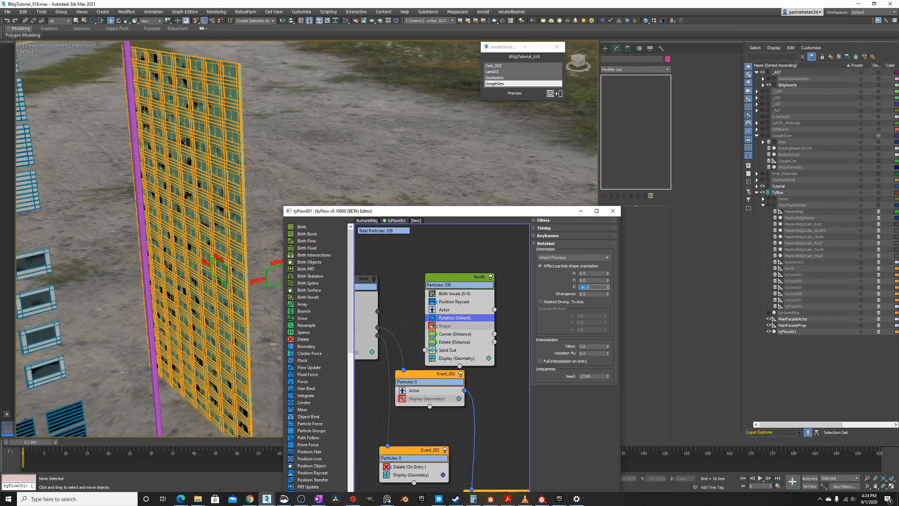
Re-enable the West event and check how its facade meets the North facade at the building corner
click(374, 279)
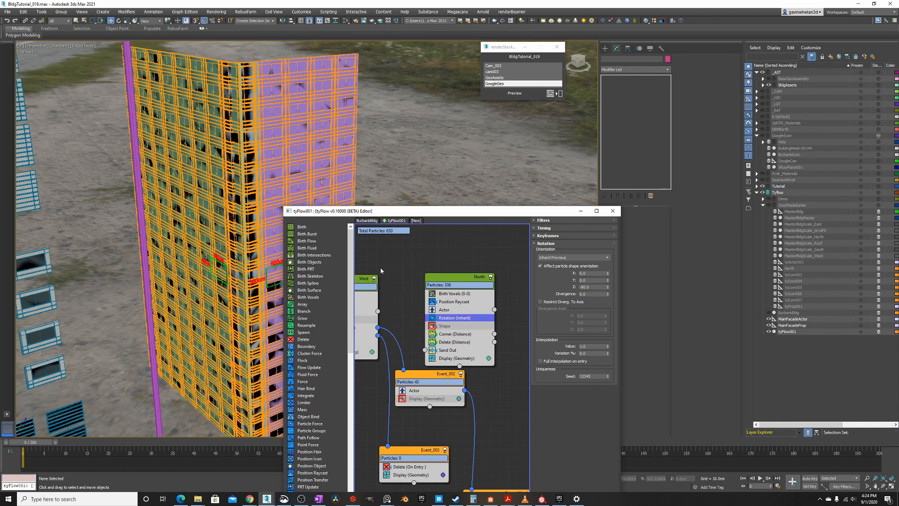
scroll(207, 209, up, 2)
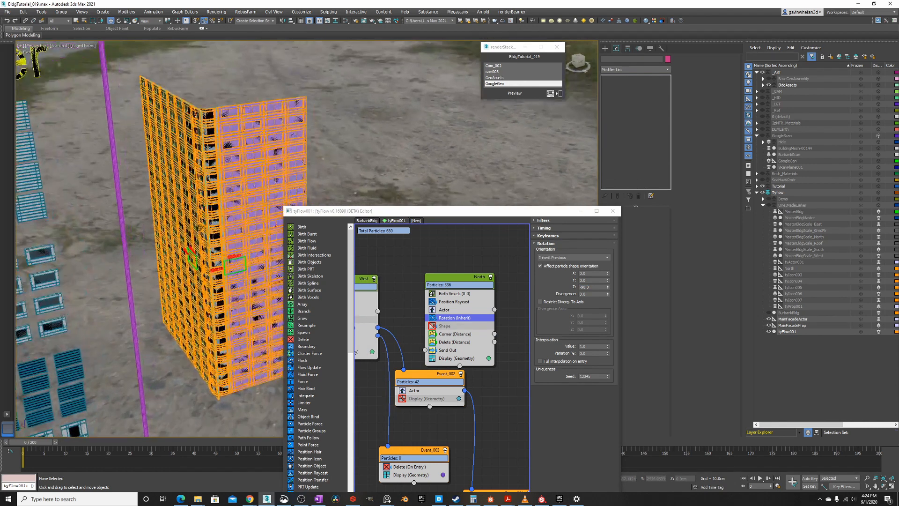
alt+middle_drag(210, 194, 208, 209)
scroll(208, 210, up, 2)
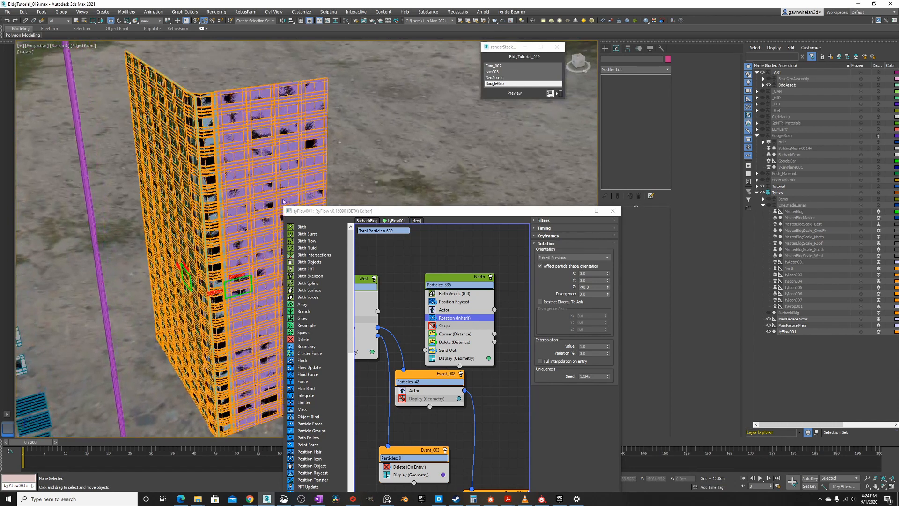
middle_drag(370, 297, 415, 280)
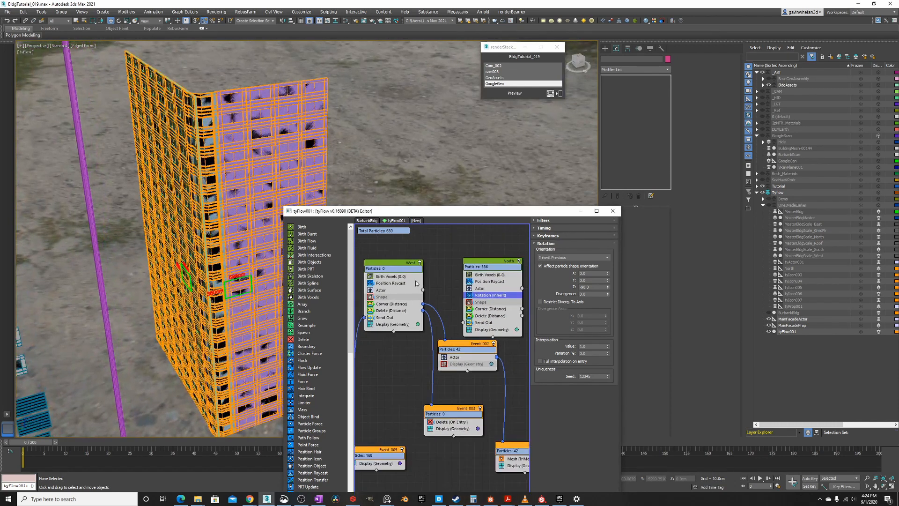
Remove MasterBldgScale_North from the North event's Corner distance test and select MasterBldgScale_West in the scene list
click(485, 309)
drag(492, 214, 462, 210)
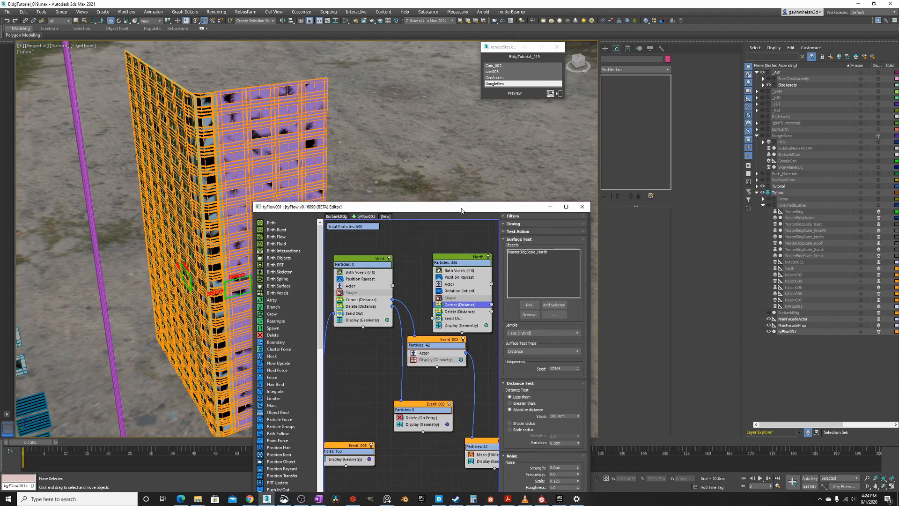
click(549, 254)
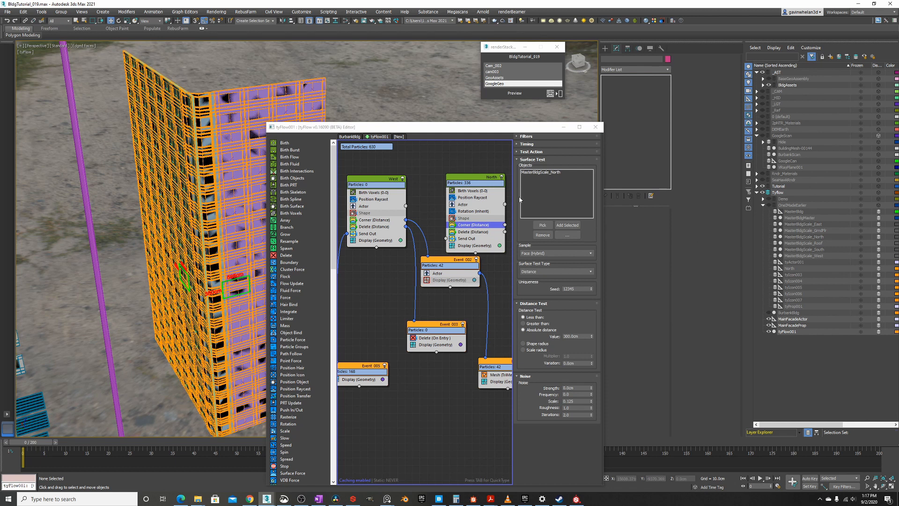
click(543, 172)
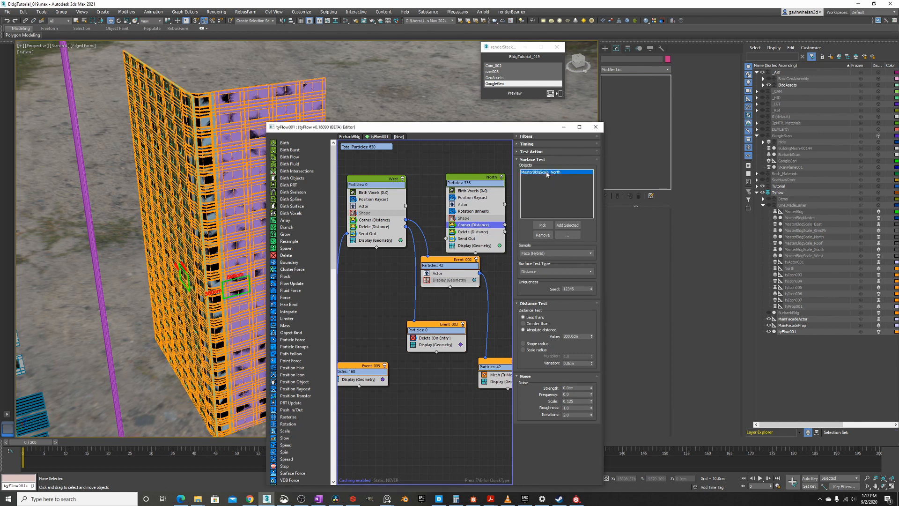
click(543, 235)
click(803, 223)
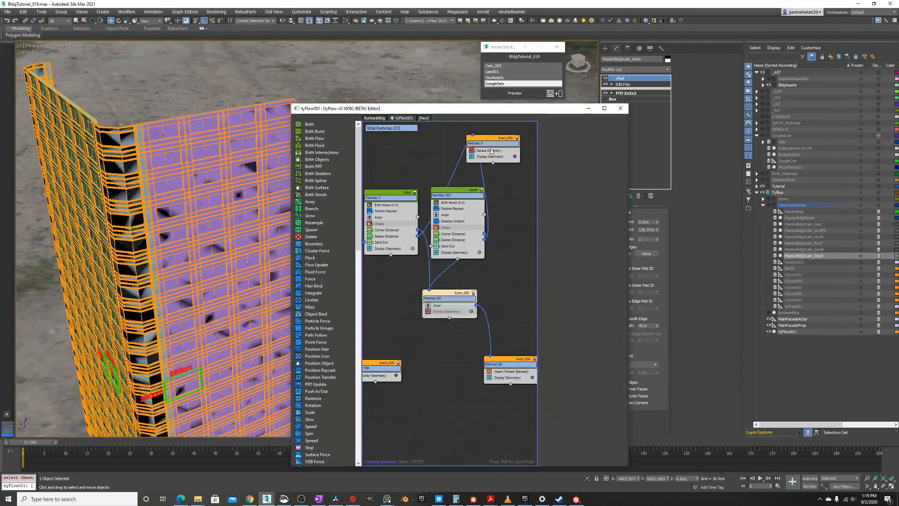
Inspect the South event's Corner distance test and the surface tests in the corner events
drag(383, 199, 426, 283)
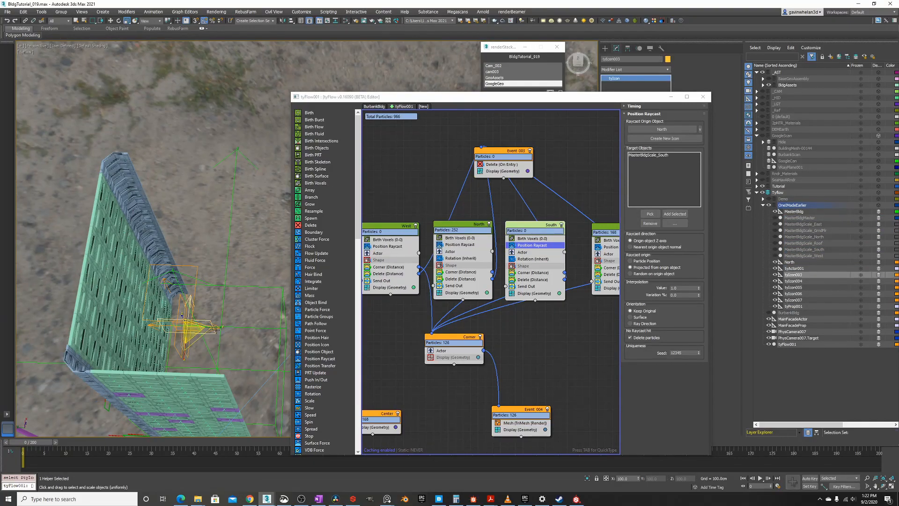
click(533, 272)
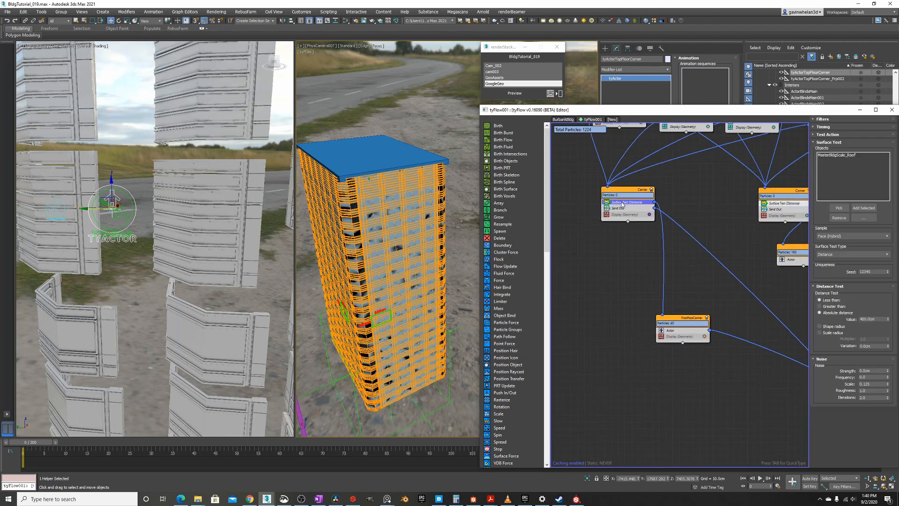
right_click(624, 211)
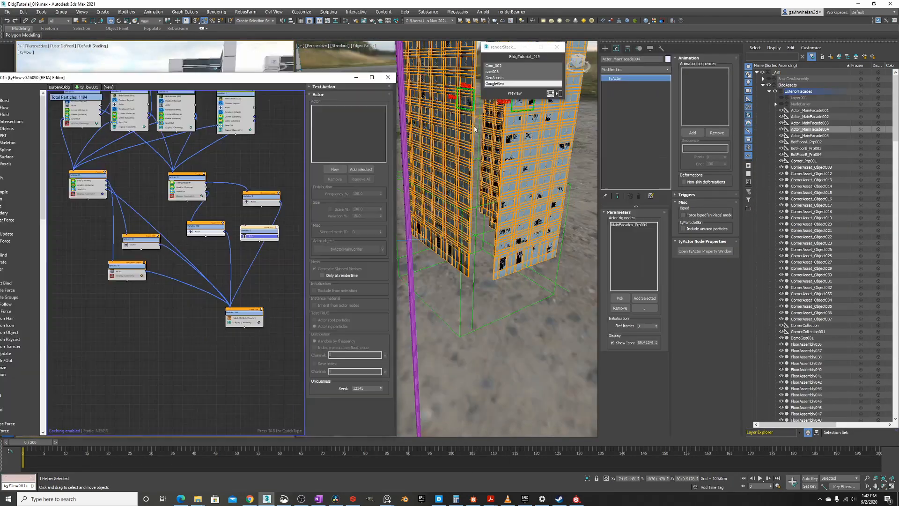
click(185, 184)
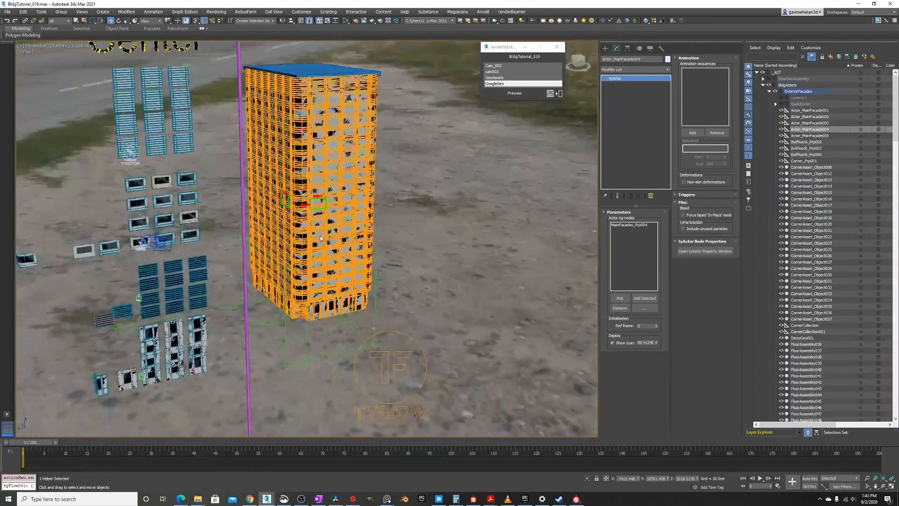
Collapse the BldgAssets layer and hide the OneIMadeEarlier layer containing the reference geometry and icons
middle_drag(321, 237, 344, 280)
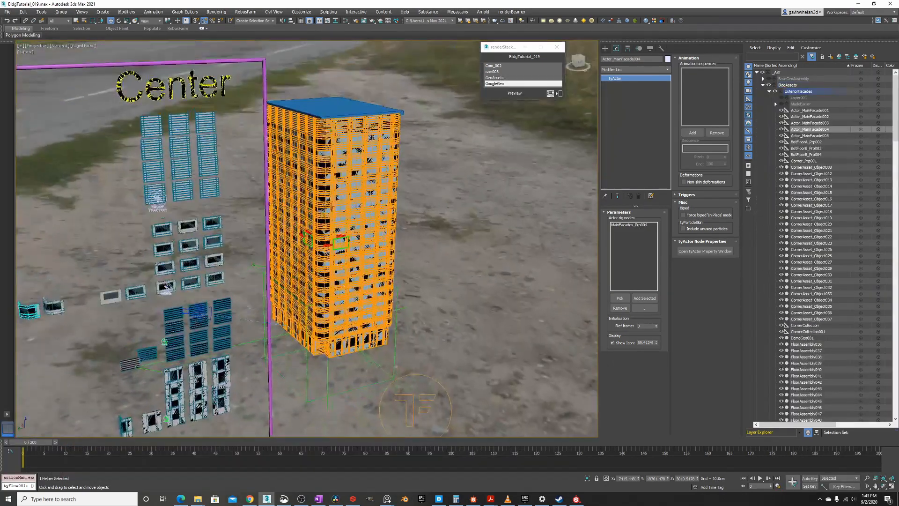
scroll(332, 204, up, 2)
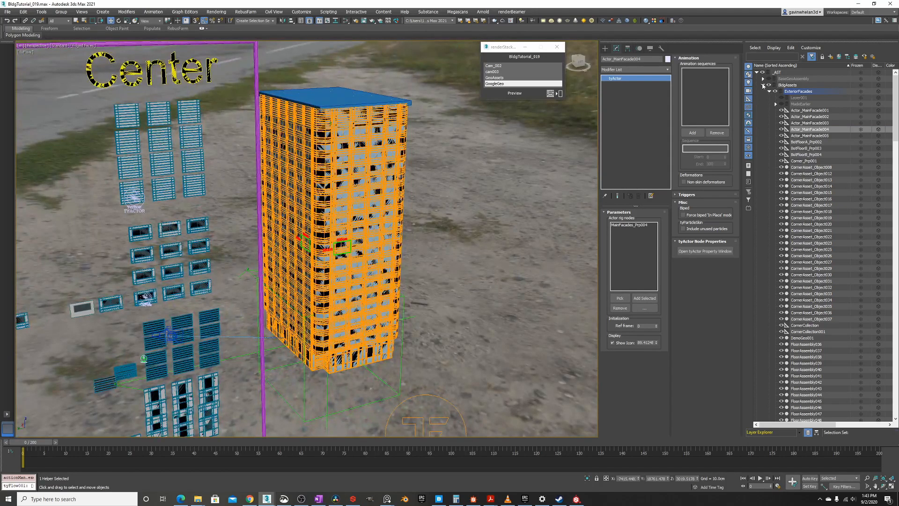
click(763, 85)
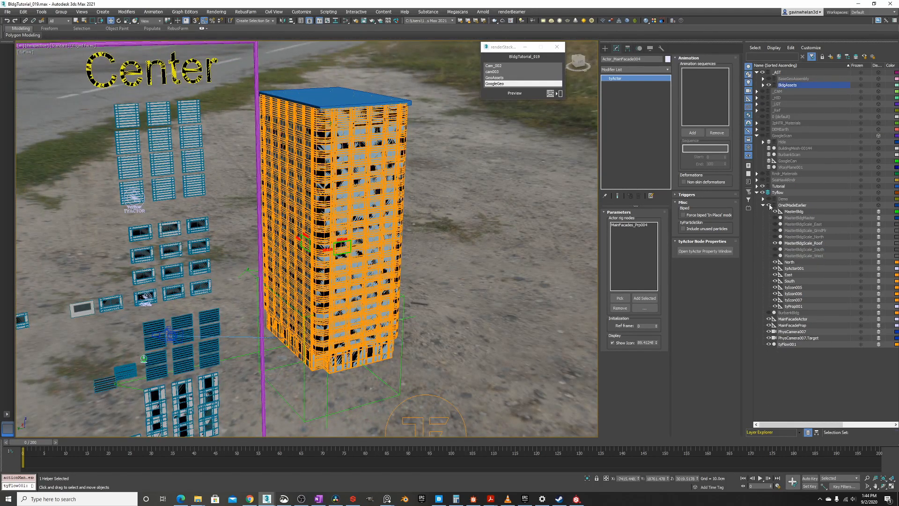
click(768, 205)
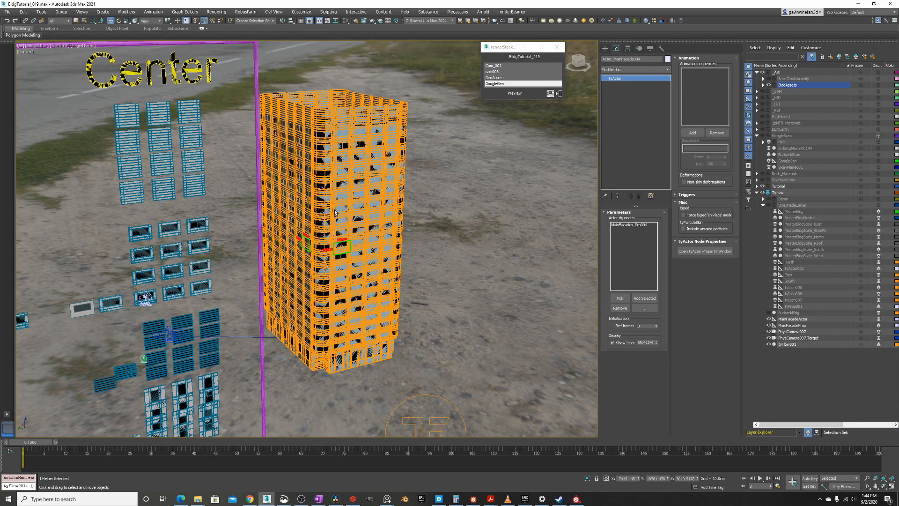
Switch the perspective viewport's shading style to Clay with the finished building in close view
scroll(328, 217, up, 3)
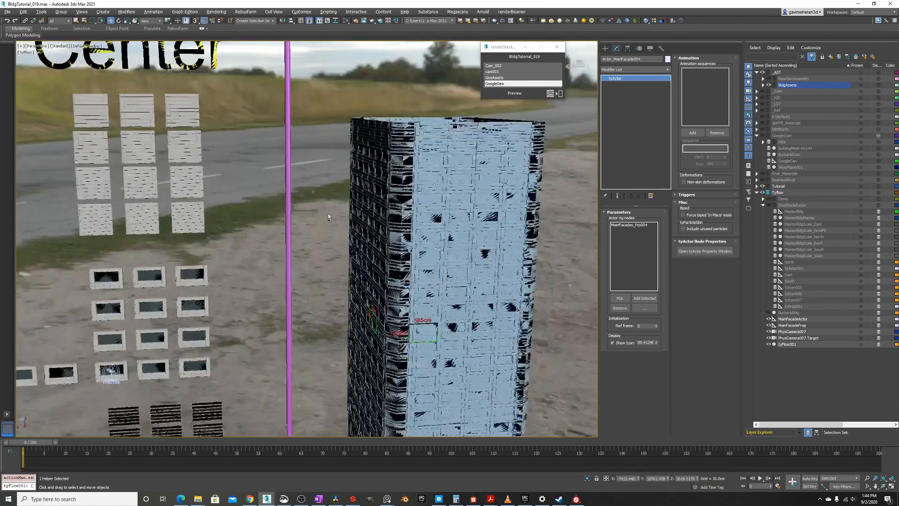
scroll(328, 217, down, 3)
middle_drag(328, 216, 242, 190)
scroll(323, 281, up, 4)
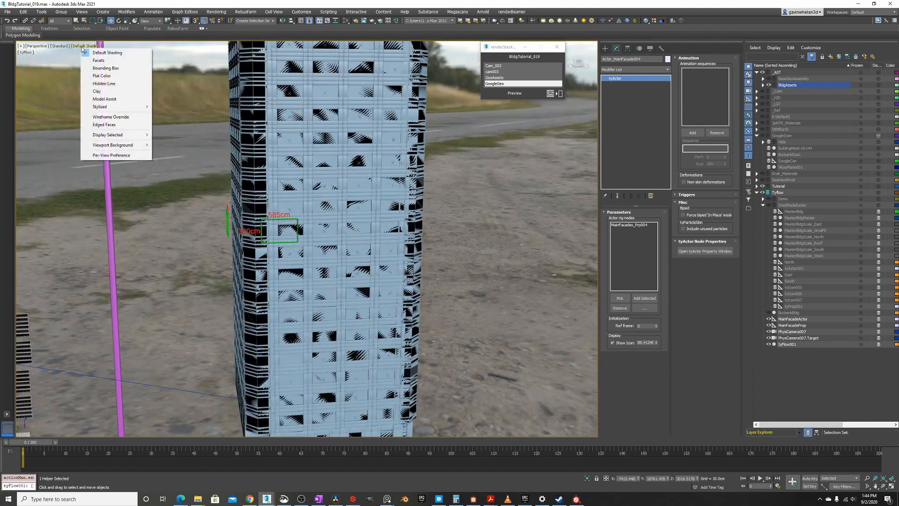
click(97, 91)
Examine the window panels, ledges and rounded corner pieces of the clay-shaded building facade up close
scroll(304, 230, up, 3)
scroll(303, 230, down, 2)
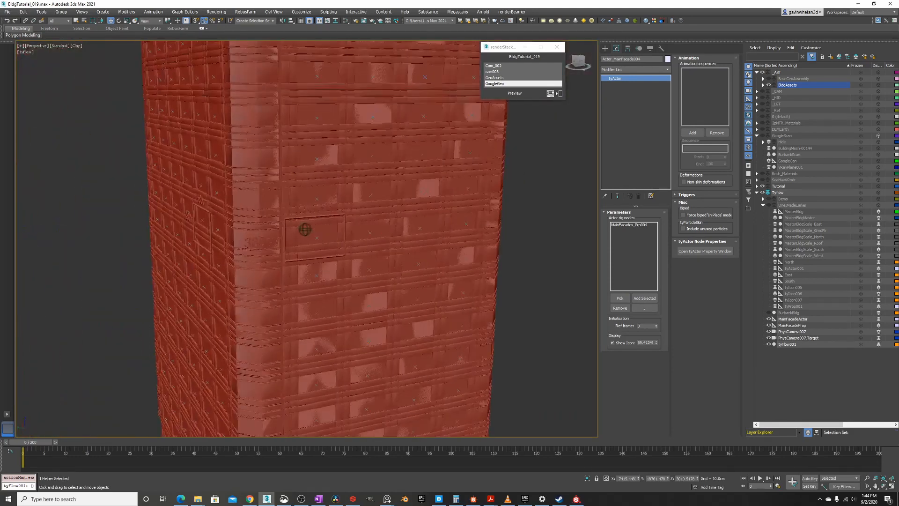
scroll(303, 230, up, 5)
scroll(323, 220, down, 4)
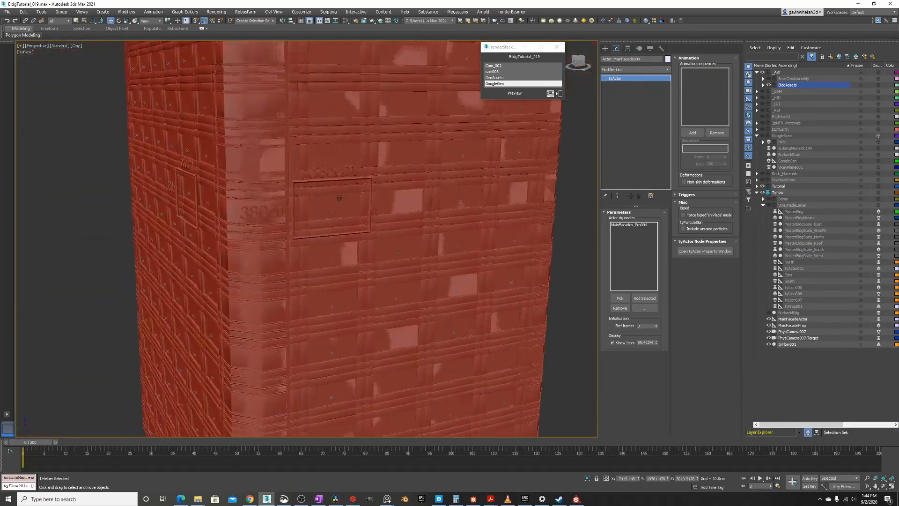
scroll(323, 220, up, 3)
scroll(339, 197, down, 3)
scroll(339, 197, up, 4)
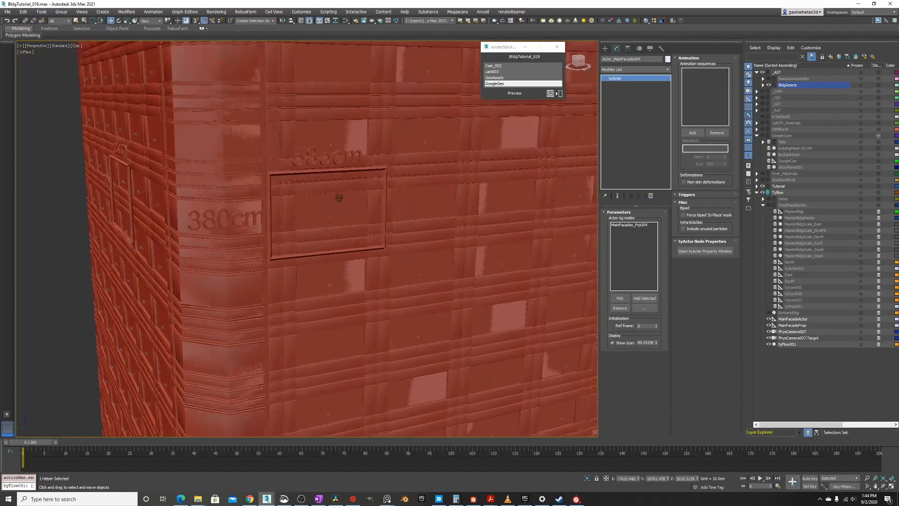
scroll(339, 197, up, 1)
scroll(347, 192, down, 4)
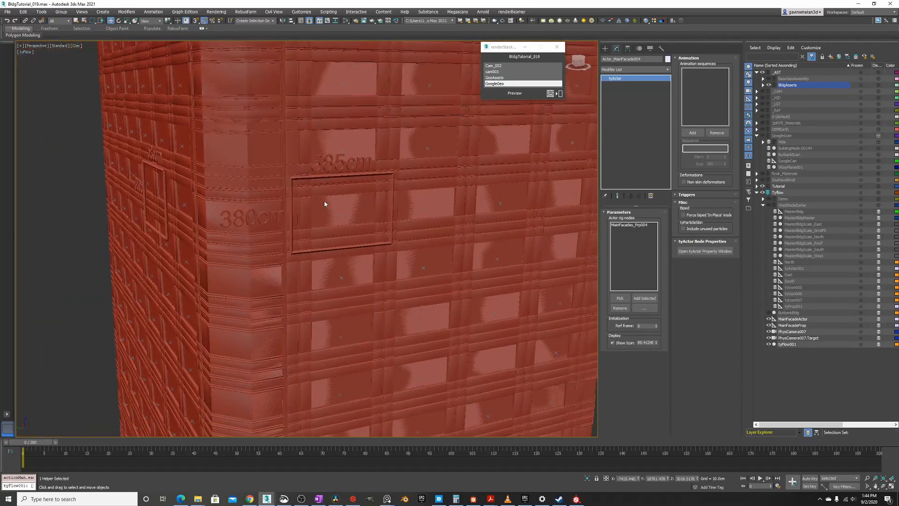
Examine the clay-shaded tower's facade, rounded corners and open top from close up and from above
scroll(325, 200, up, 2)
scroll(327, 201, up, 1)
scroll(327, 198, down, 6)
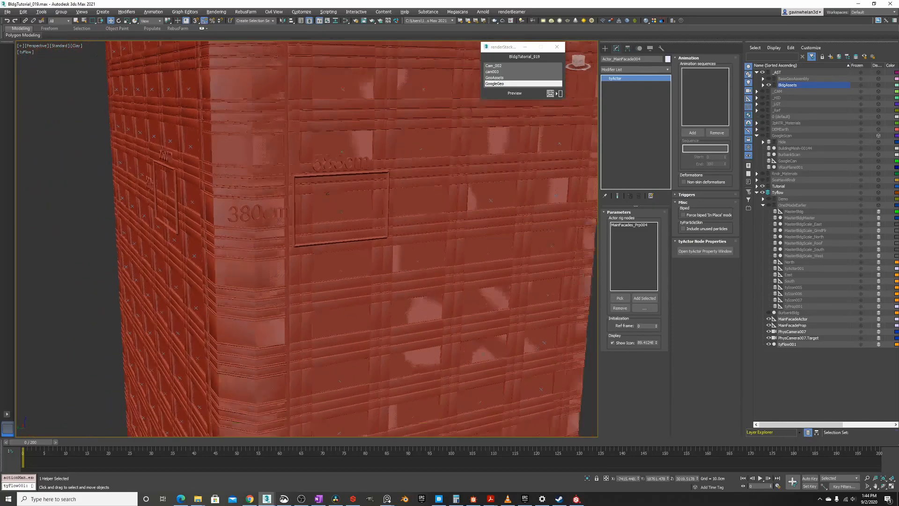
middle_drag(321, 218, 283, 307)
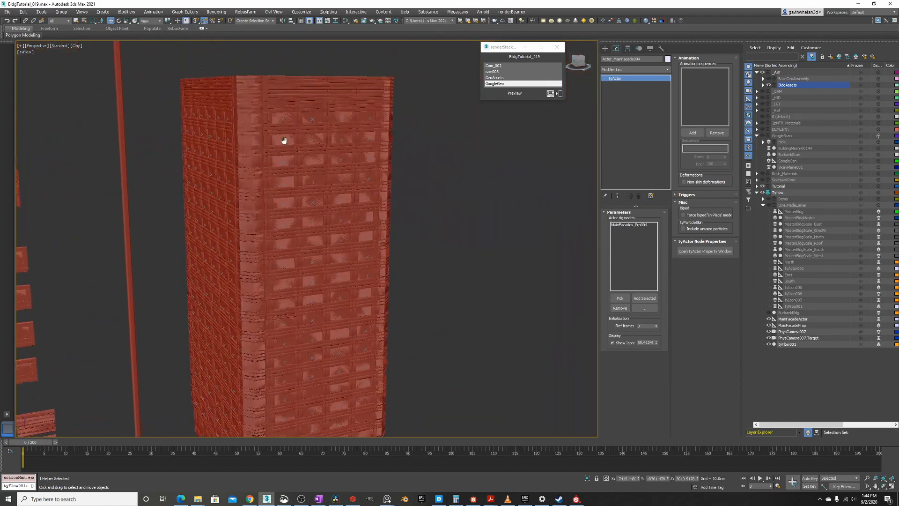
scroll(282, 143, down, 4)
alt+middle_drag(282, 190, 258, 199)
scroll(256, 176, up, 2)
scroll(256, 175, down, 2)
alt+middle_drag(355, 96, 360, 139)
scroll(351, 155, up, 1)
scroll(345, 165, up, 3)
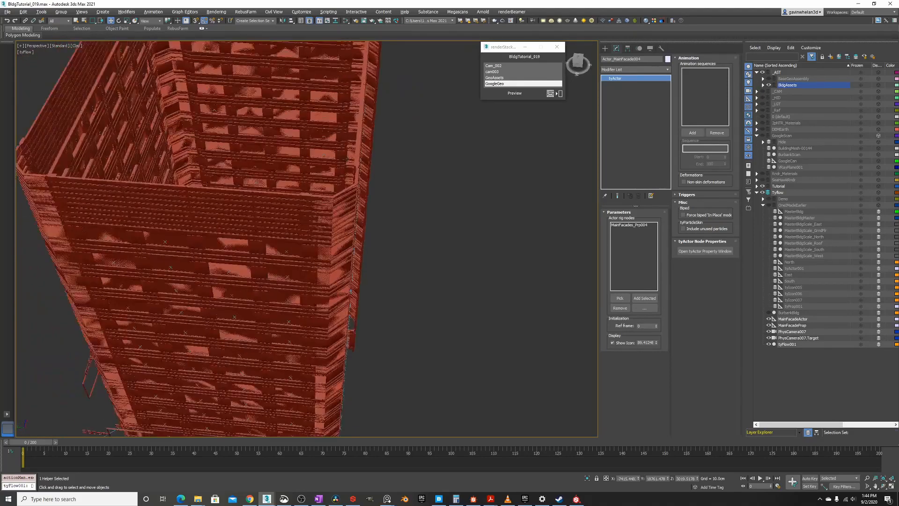
scroll(345, 165, down, 5)
scroll(345, 180, up, 2)
alt+middle_drag(345, 180, 346, 167)
Activate the Move tool and display edged faces on the clay-shaded building in the perspective viewport
right_click(420, 171)
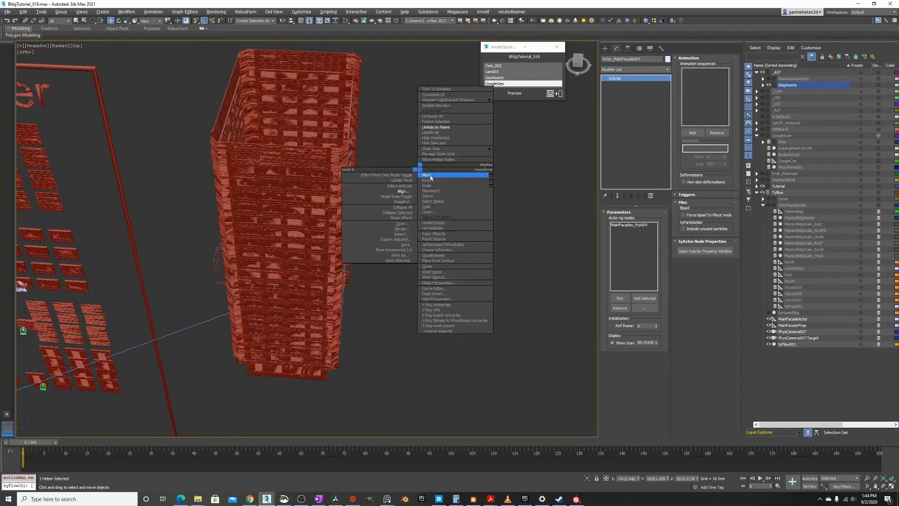
click(421, 174)
key(F4)
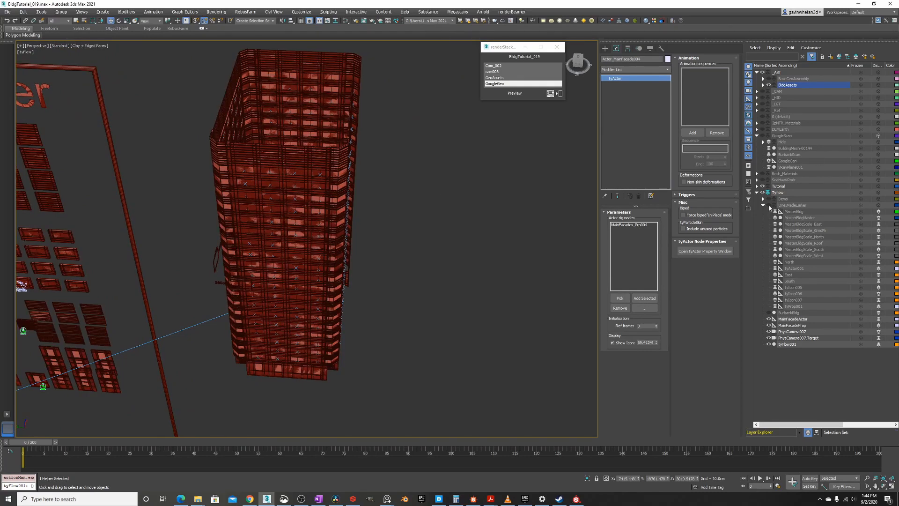
Unhide the OneIMadeEarlier layer and the MasterBldgMaster object inside it, and select MasterBldgMaster with the whole building in view
click(769, 205)
click(775, 243)
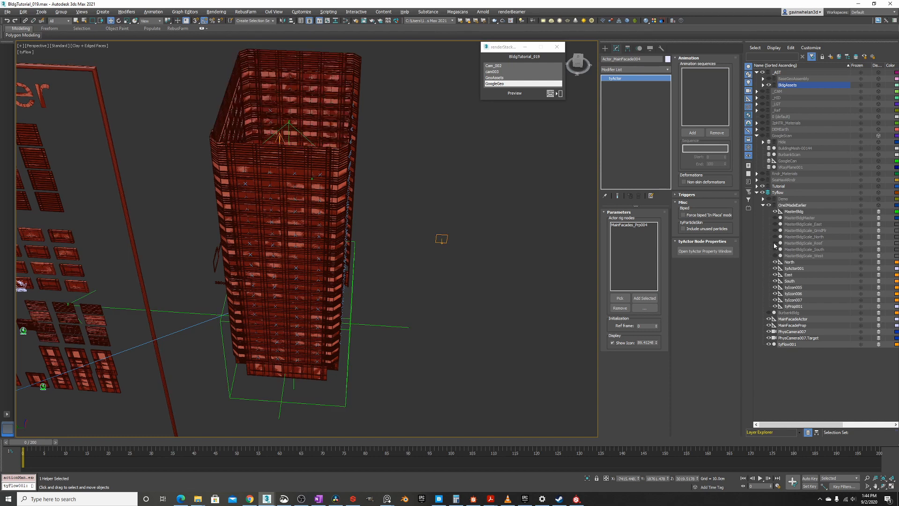
click(775, 218)
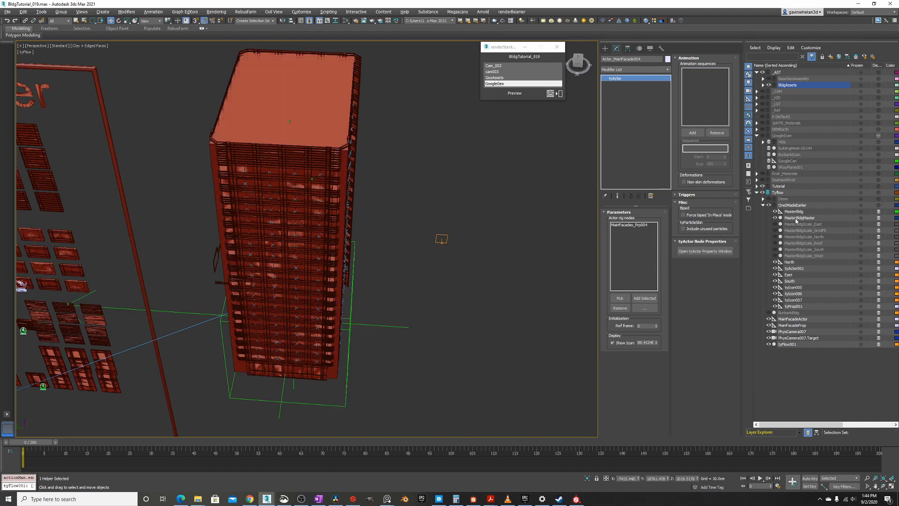
click(798, 218)
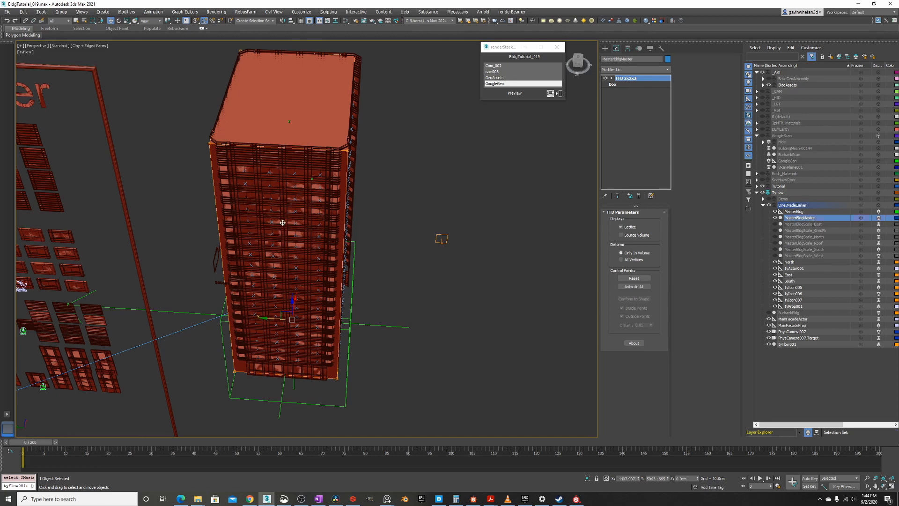
scroll(283, 219, up, 4)
scroll(324, 195, up, 1)
scroll(324, 194, down, 1)
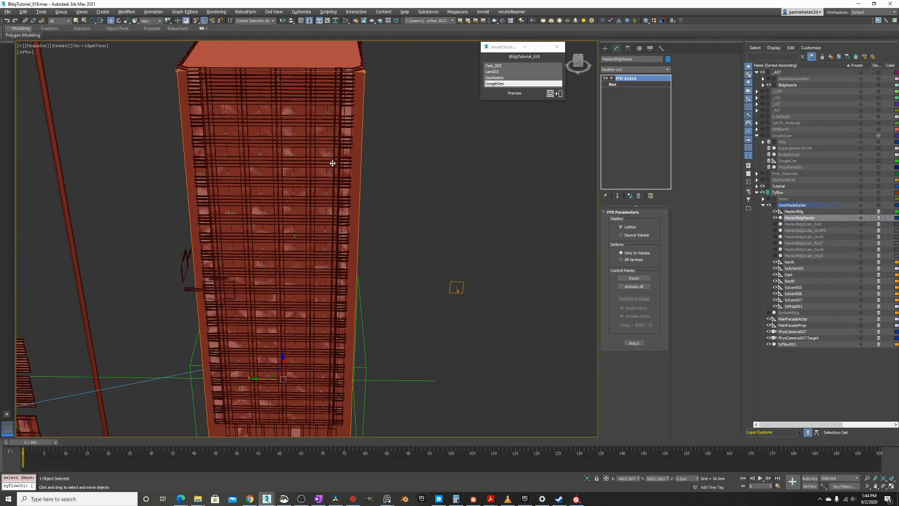
alt+middle_drag(332, 163, 336, 190)
scroll(356, 178, down, 2)
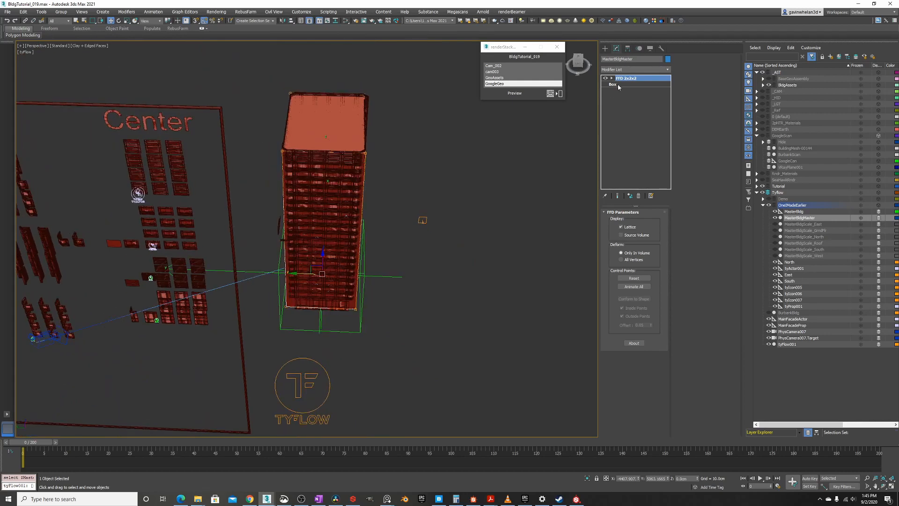
Try stretching the building by increasing the Length of MasterBldgMaster's base Box, and undo the Length change
click(622, 182)
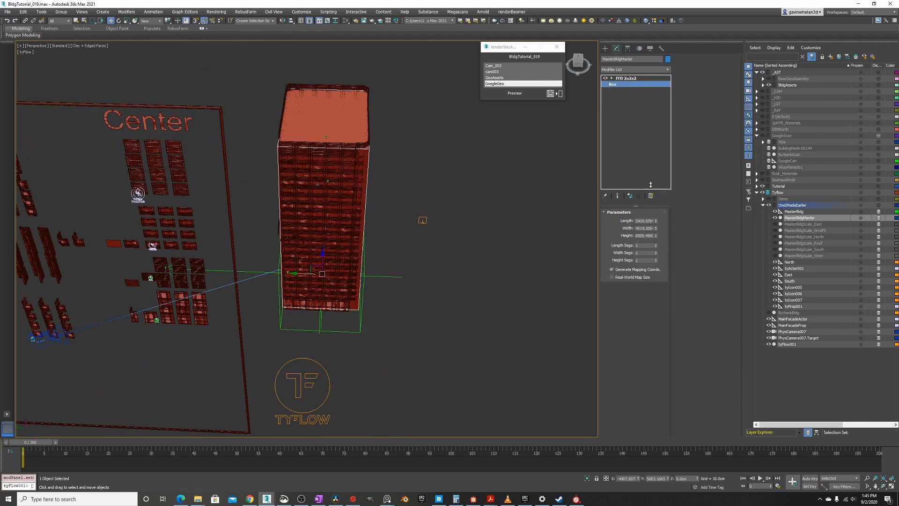
drag(656, 221, 651, 185)
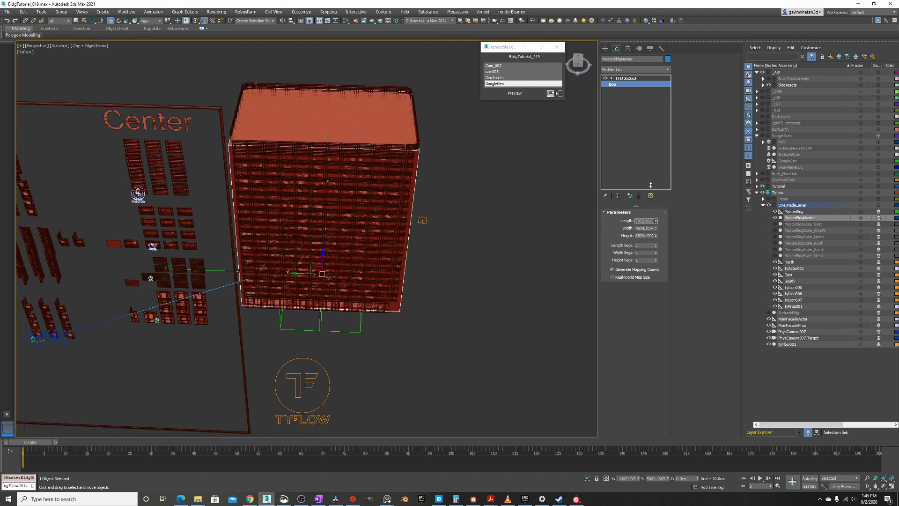
drag(651, 185, 367, 153)
scroll(268, 156, up, 2)
scroll(328, 153, down, 2)
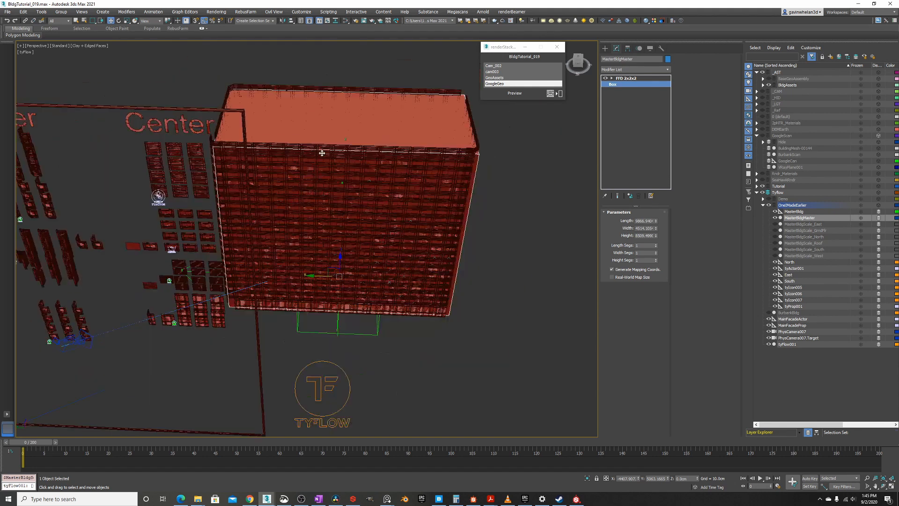
middle_drag(356, 158, 334, 165)
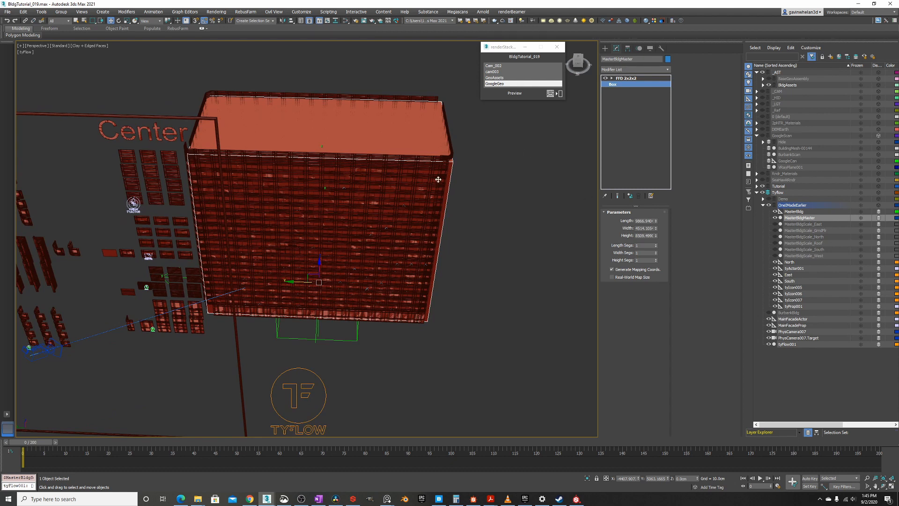
key(ctrl+z)
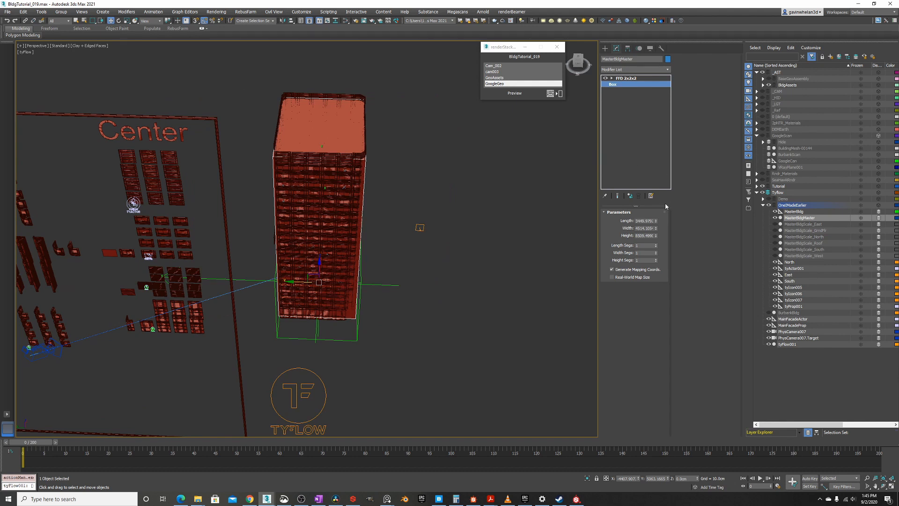
Enter control point editing of MasterBldgMaster's FFD 2x2x2 modifier and set the object's display properties to By Object with Display as Box
click(627, 80)
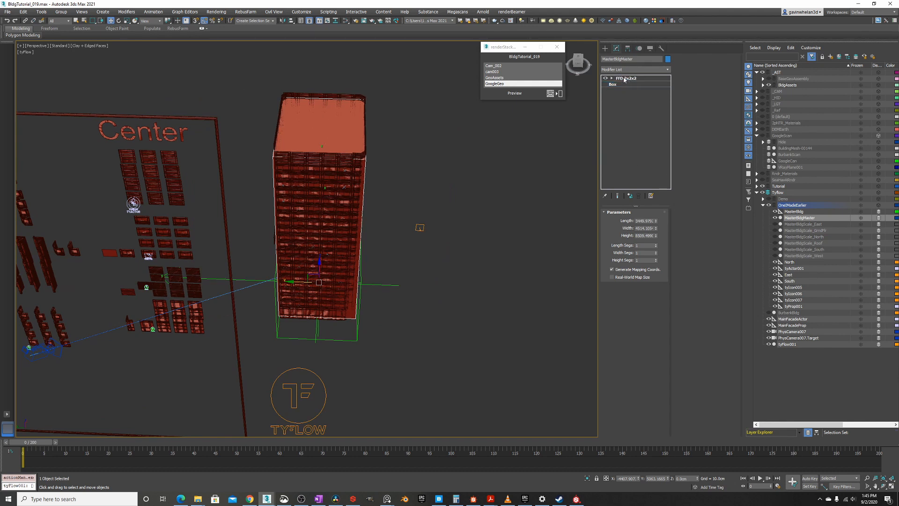
key(1)
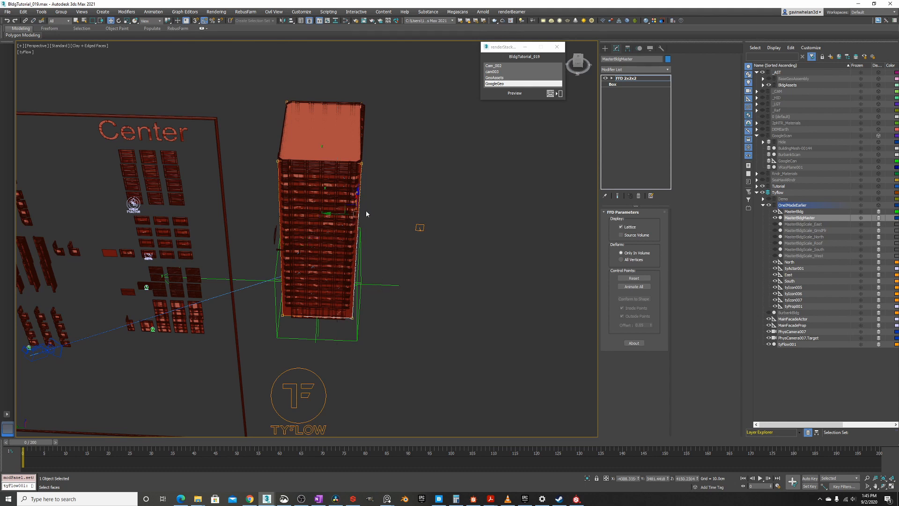
alt+middle_drag(361, 210, 339, 201)
scroll(337, 200, up, 4)
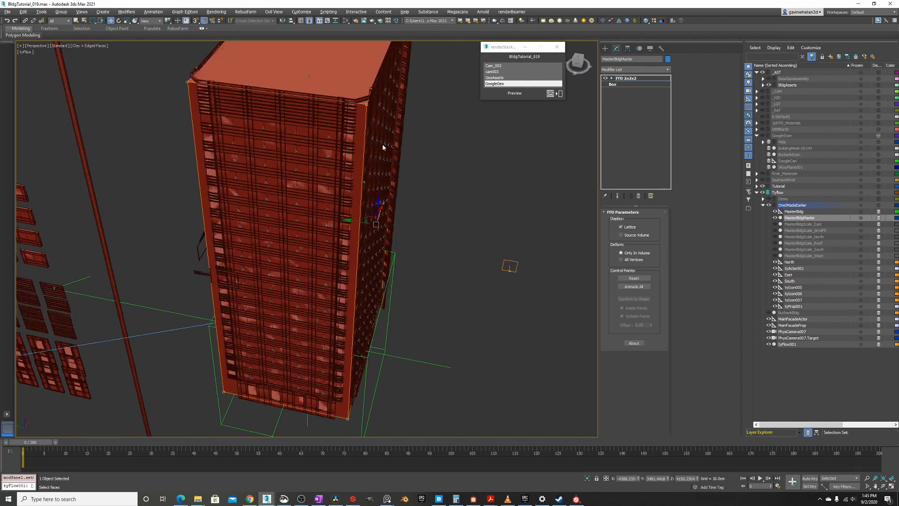
right_click(383, 147)
click(392, 239)
click(432, 256)
click(389, 262)
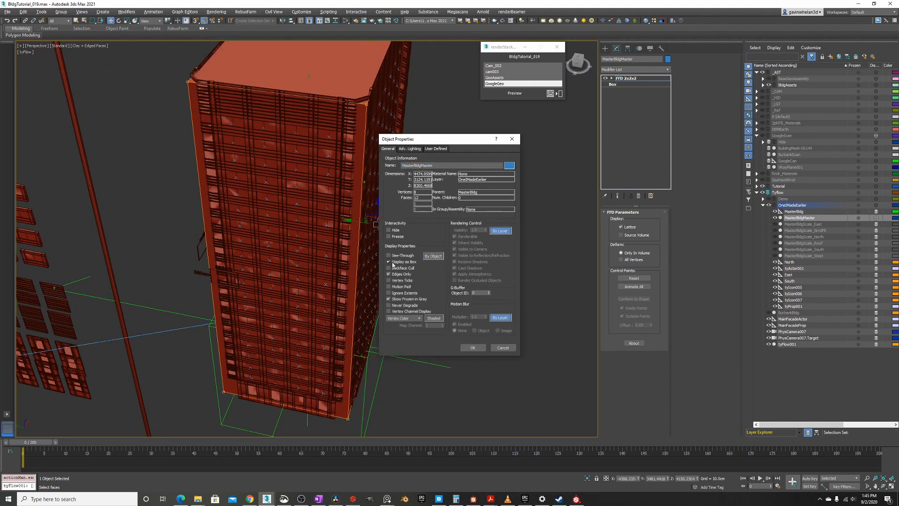
click(472, 347)
Move the selected FFD control points along the Y axis in small amounts to shift that side of the building
middle_drag(358, 213, 362, 249)
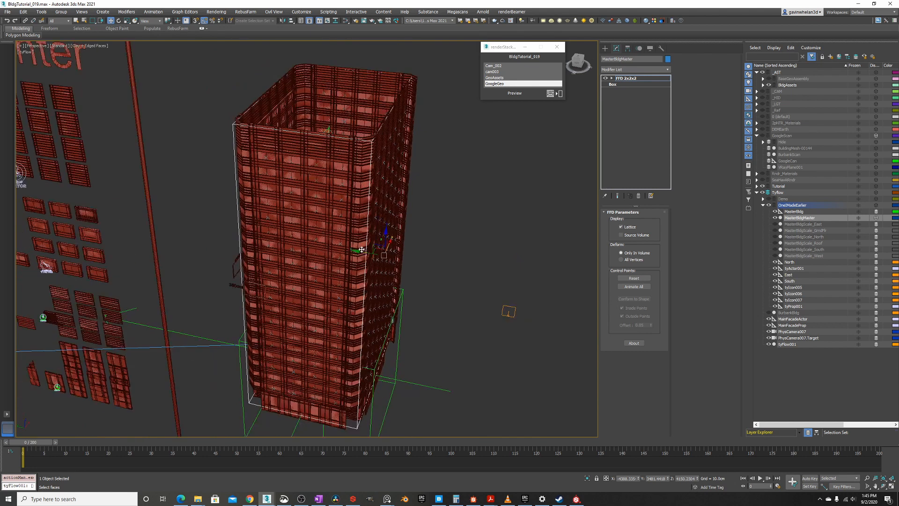
drag(366, 253, 365, 250)
scroll(365, 250, up, 5)
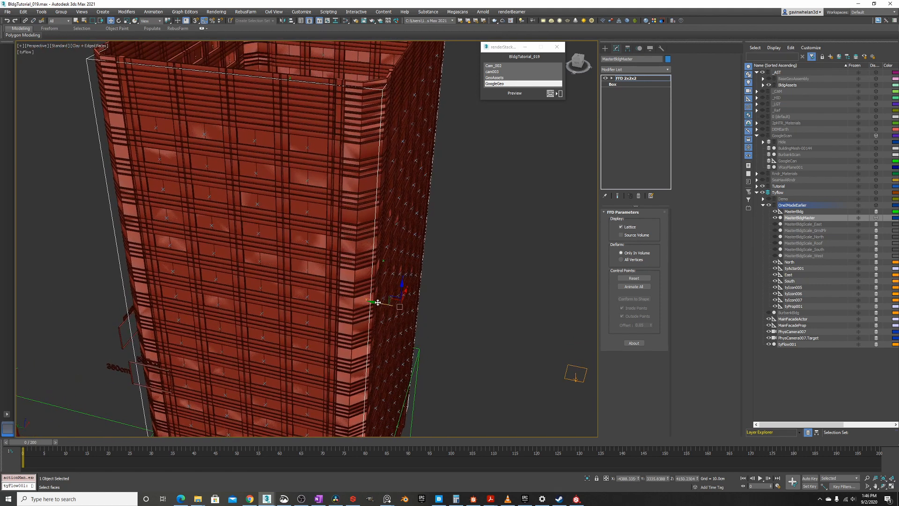
drag(377, 302, 381, 304)
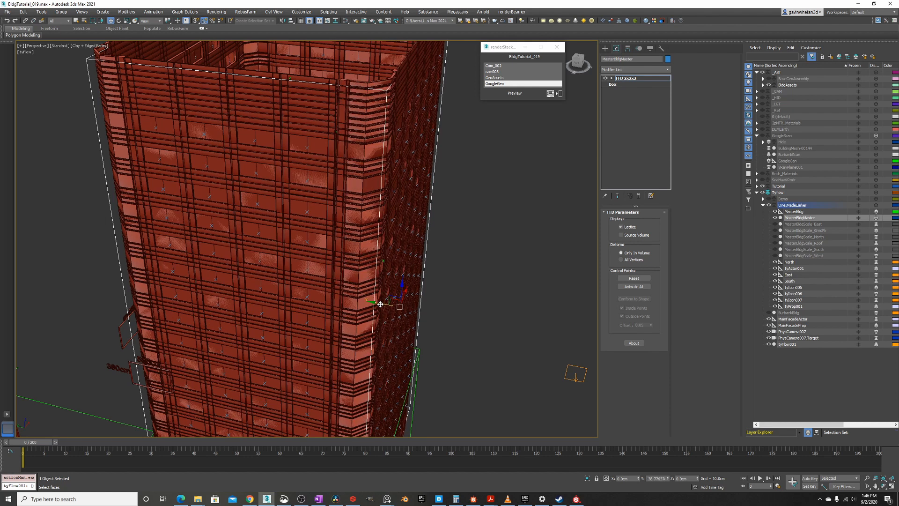
drag(380, 304, 380, 304)
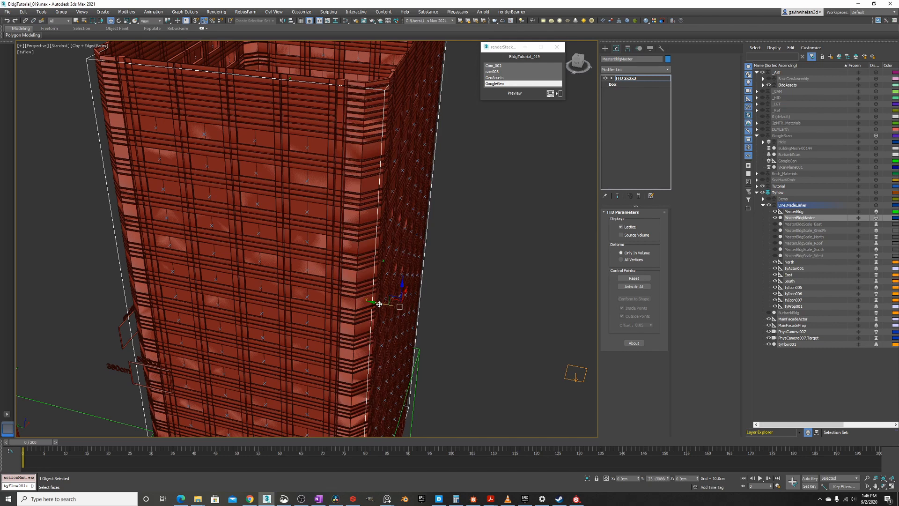
Examine the adjusted building's sides and rounded corners from several angles
scroll(399, 276, down, 5)
alt+middle_drag(409, 259, 299, 256)
alt+middle_drag(465, 237, 353, 194)
scroll(431, 220, up, 5)
scroll(478, 227, down, 5)
scroll(237, 253, down, 3)
alt+middle_drag(237, 253, 353, 217)
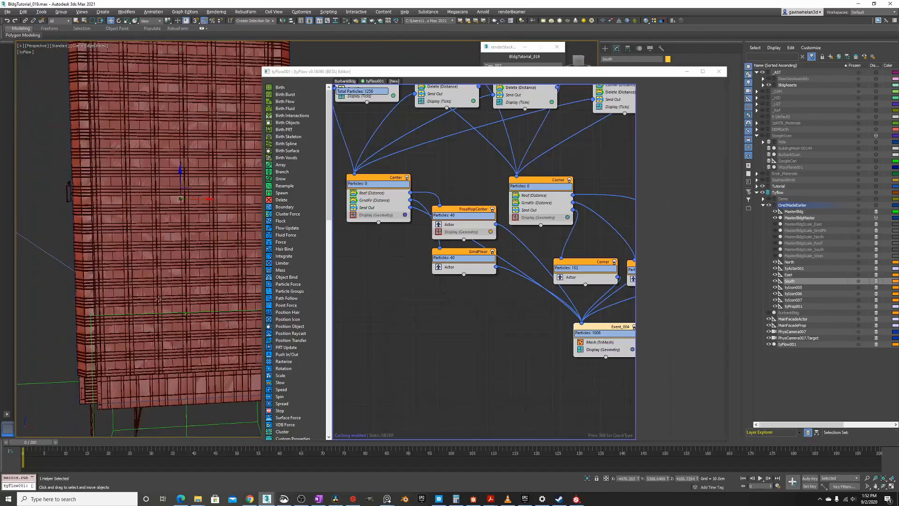
alt+middle_drag(158, 298, 234, 311)
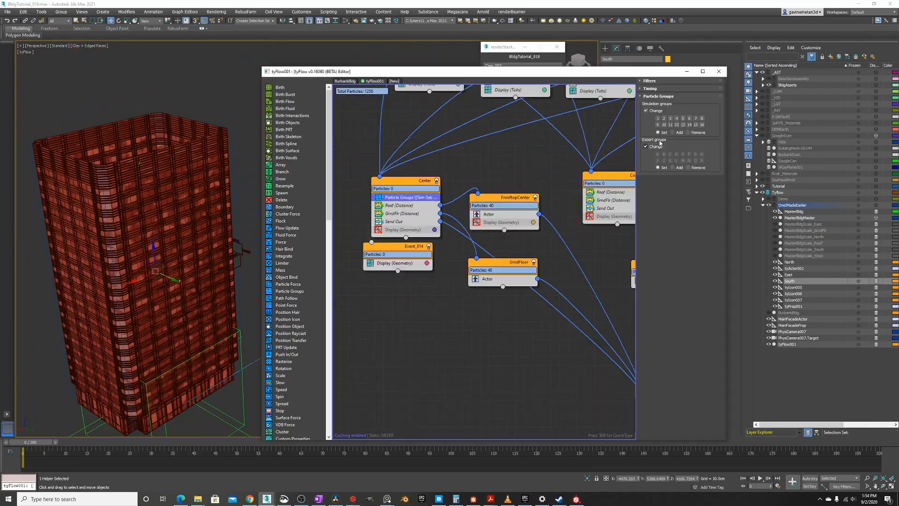
Add a Notes operator as a new separate event in the empty area below the Center and ground floor events
right_click(406, 296)
key(Escape)
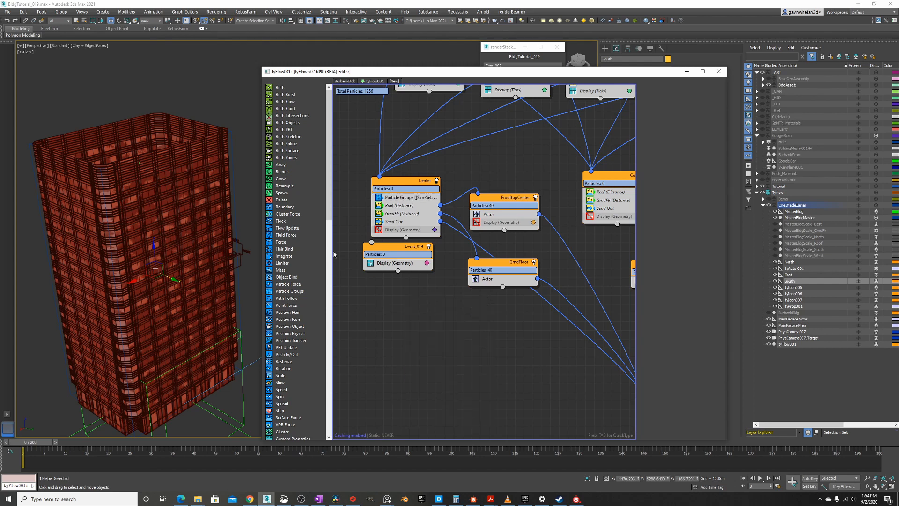
drag(329, 205, 378, 330)
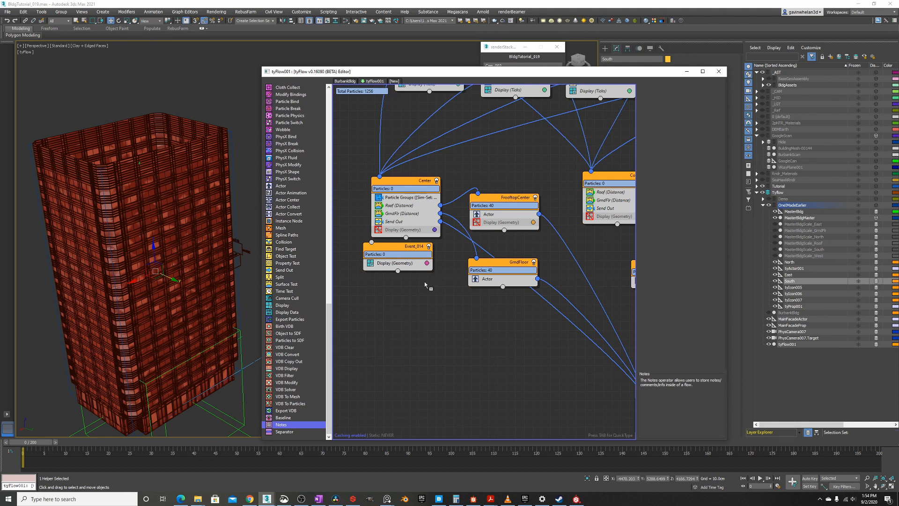
drag(420, 298, 420, 299)
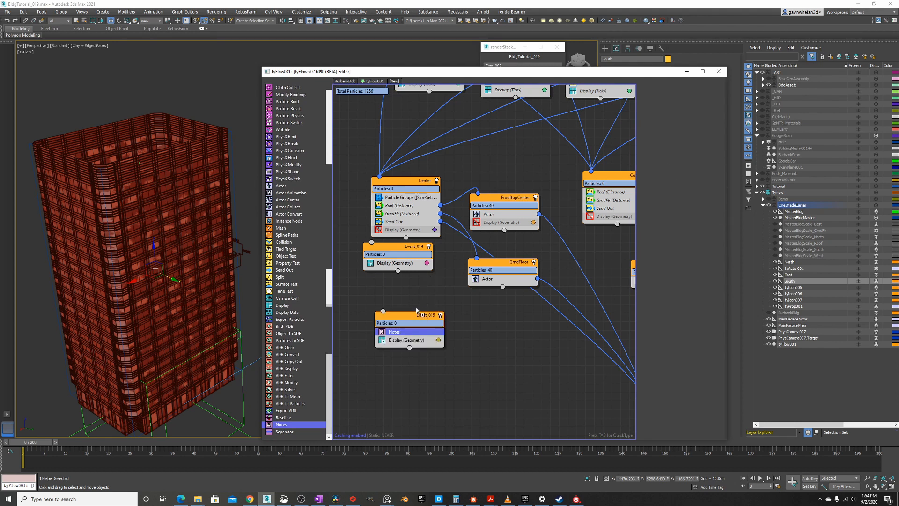
click(397, 330)
Write the note lines A- Main Center Facade, B- Rooptop Center, C- GrndFlr Cener, a blank line, D- MainCorner, E- Rooftop Corner, F- GrndFlr Corner
click(661, 106)
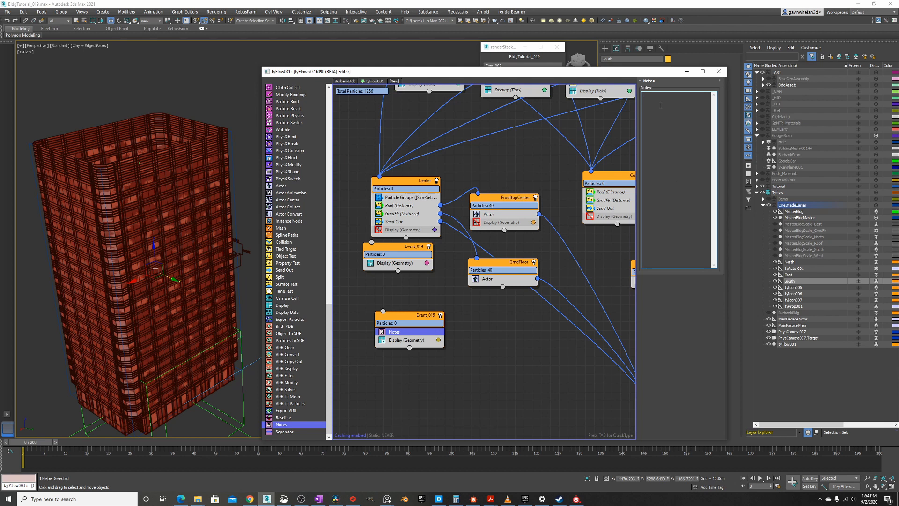
text(A- Main Center Facade)
key(Return)
text(B- Rooptop Center)
key(Return)
text(C- GrndFlr Cener)
key(Return)
key(Return)
text(D- MainCorner)
key(Return)
text(E- Rooftop Corner)
key(Return)
text(F - GrndFlr Cor)
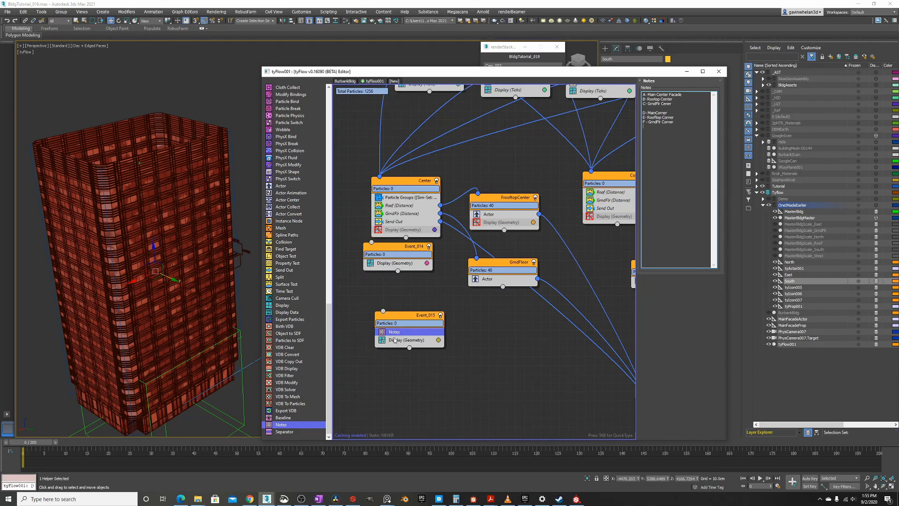
Delete the Display operator from the new notes event and rename the event to Notes
click(396, 340)
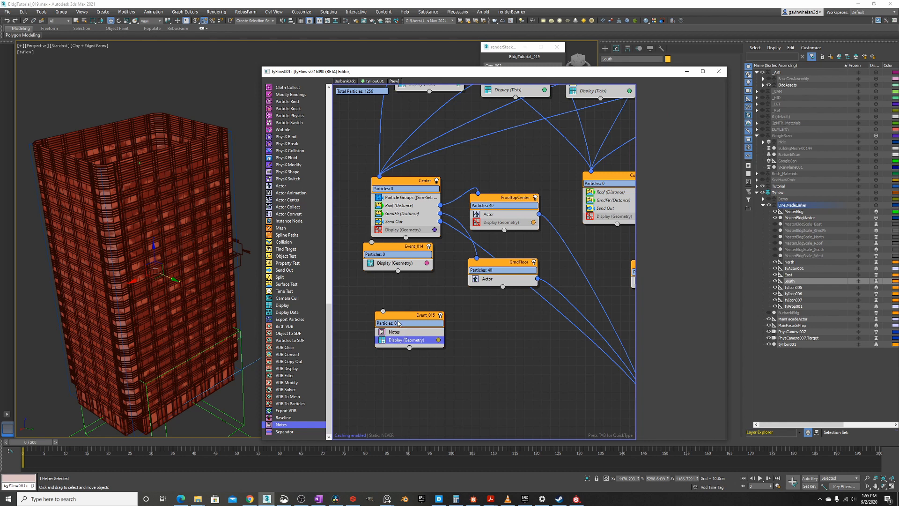
key(Delete)
right_click(419, 319)
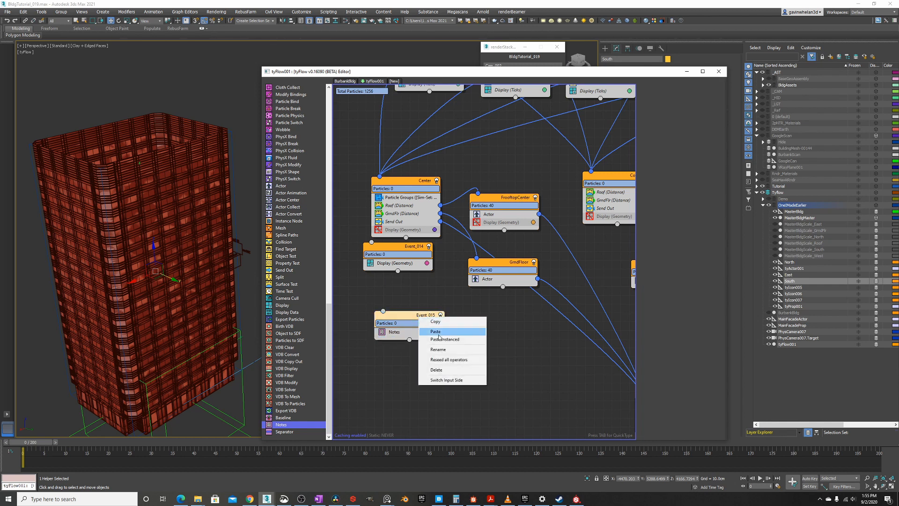
click(439, 350)
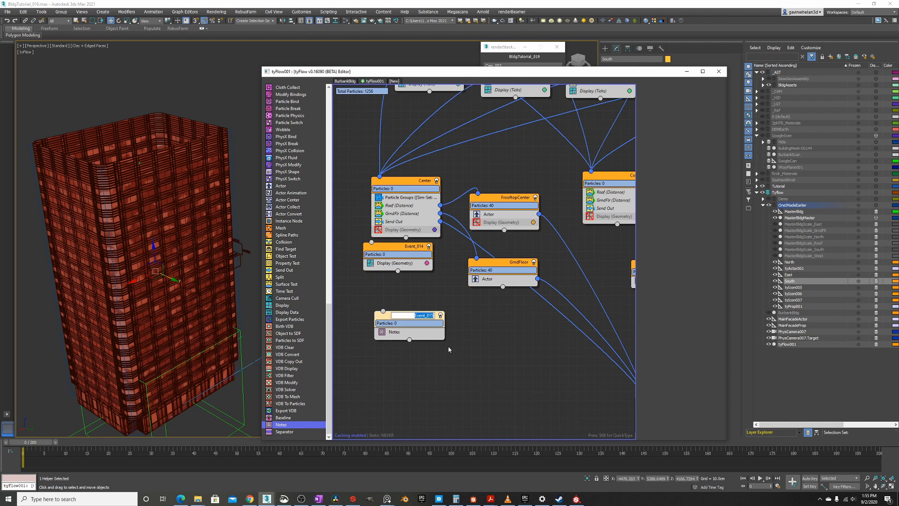
text(Notes)
key(Return)
Copy the Particle Groups operator from the Center event into the rooftop center event, above its Actor operator
click(408, 198)
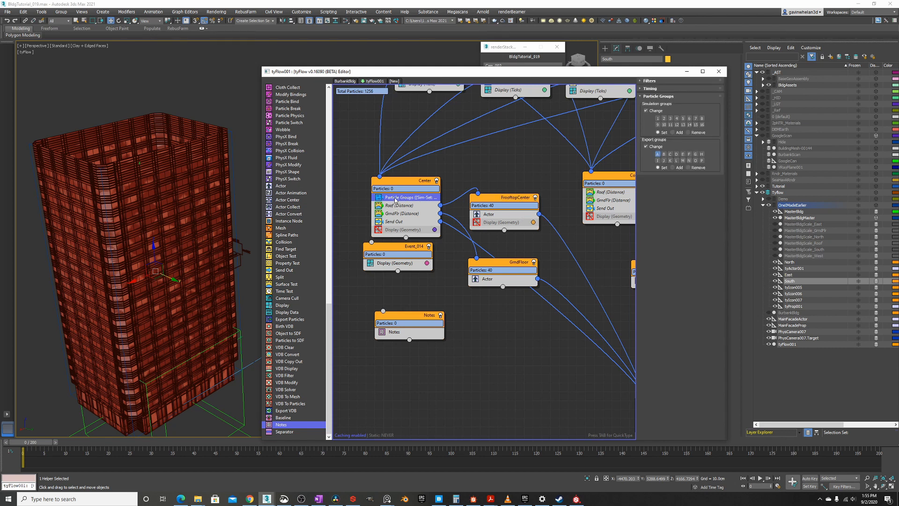
drag(395, 200, 498, 215)
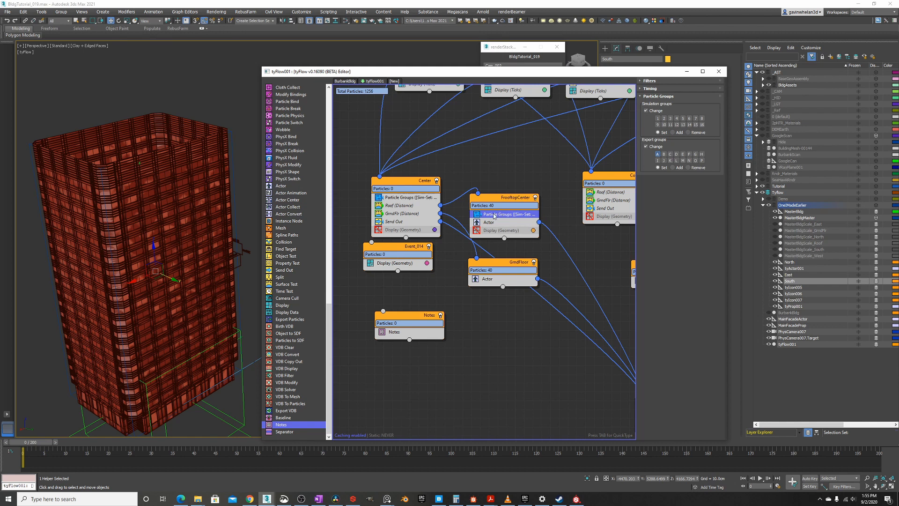
Assign the rooftop center event's Particle Groups operator to export group B and disable the flow
click(663, 155)
right_click(599, 237)
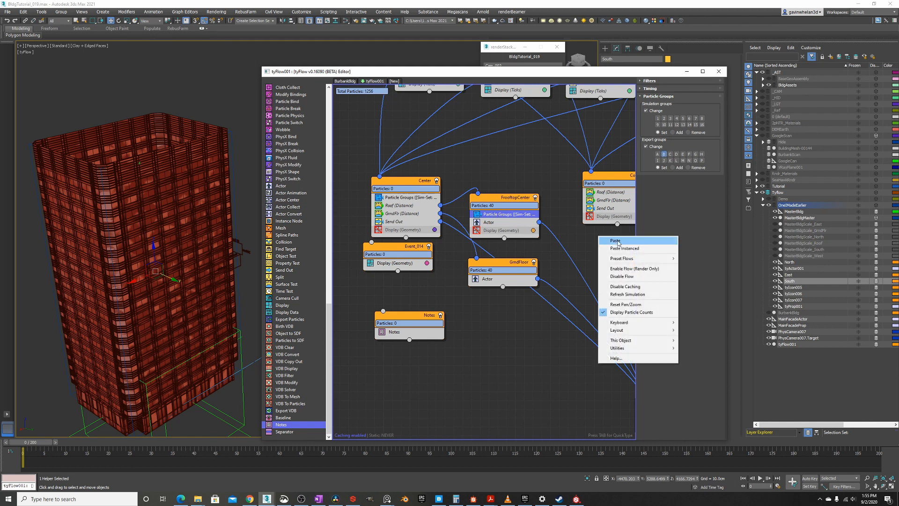
click(624, 276)
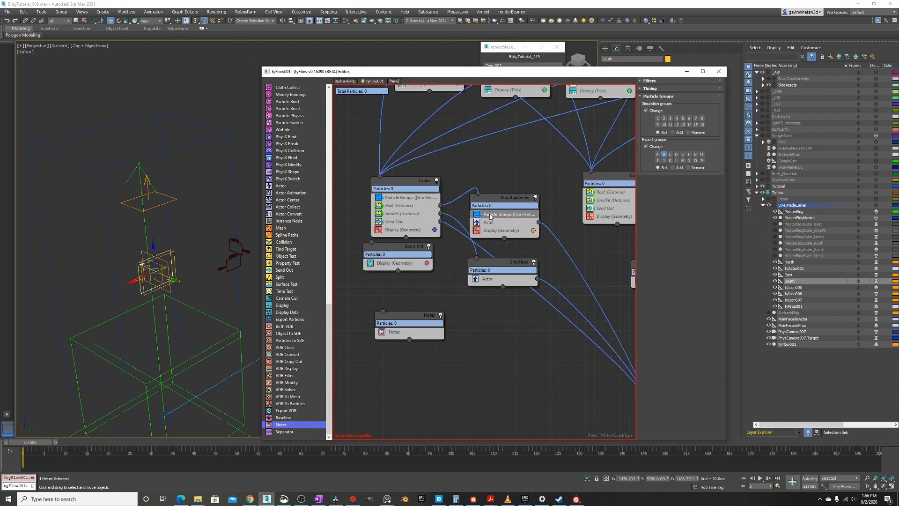
Copy the Particle Groups operator into the ground floor event above its Actor operator and assign it export group C
drag(490, 216, 490, 277)
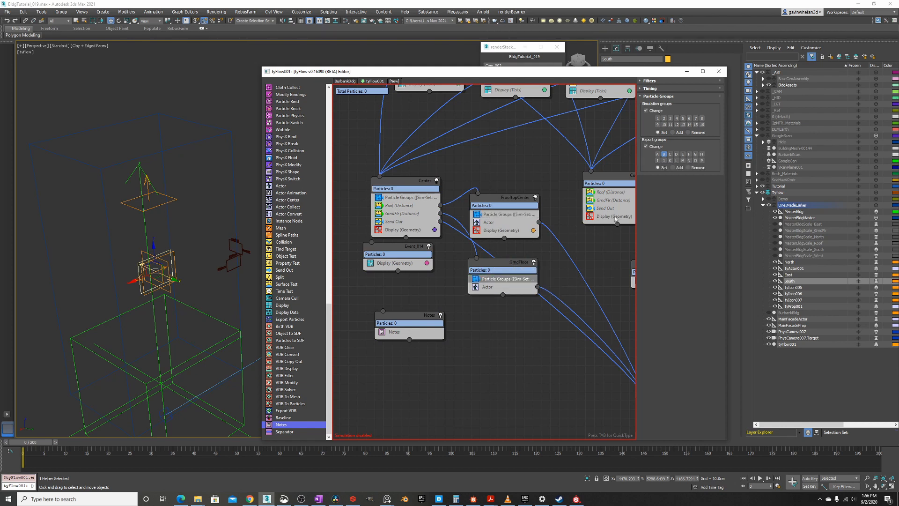
click(670, 154)
Copy the Particle Groups operator into the main corner piece's event above its Actor operator and assign it export group D
middle_drag(513, 246, 397, 235)
scroll(375, 237, down, 1)
click(378, 207)
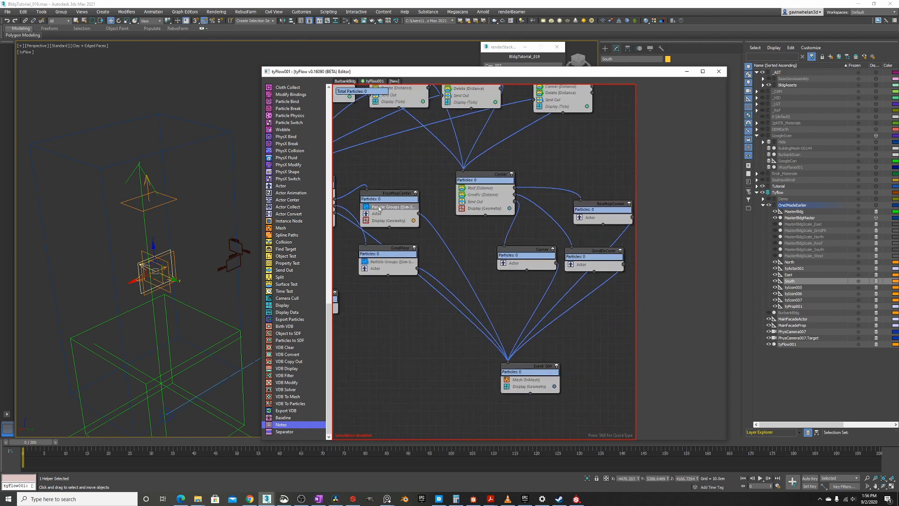
click(383, 207)
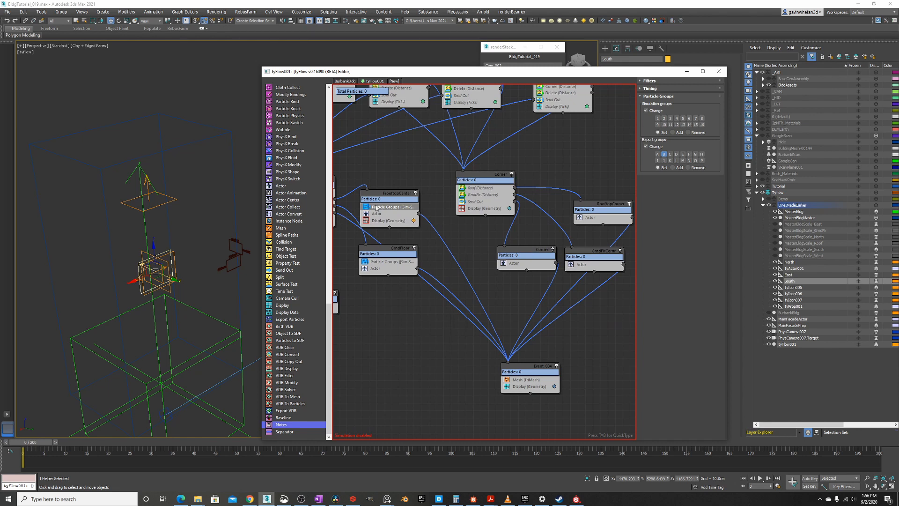
drag(380, 208, 534, 263)
click(663, 154)
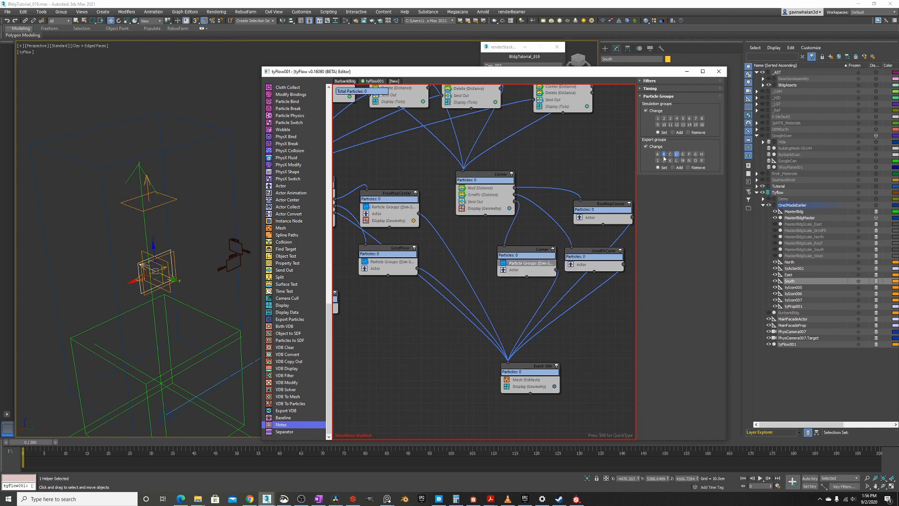
Copy the Particle Groups operator into the rooftop corner event as export group E and into the ground floor corner event as group F
shift+drag(517, 262, 595, 216)
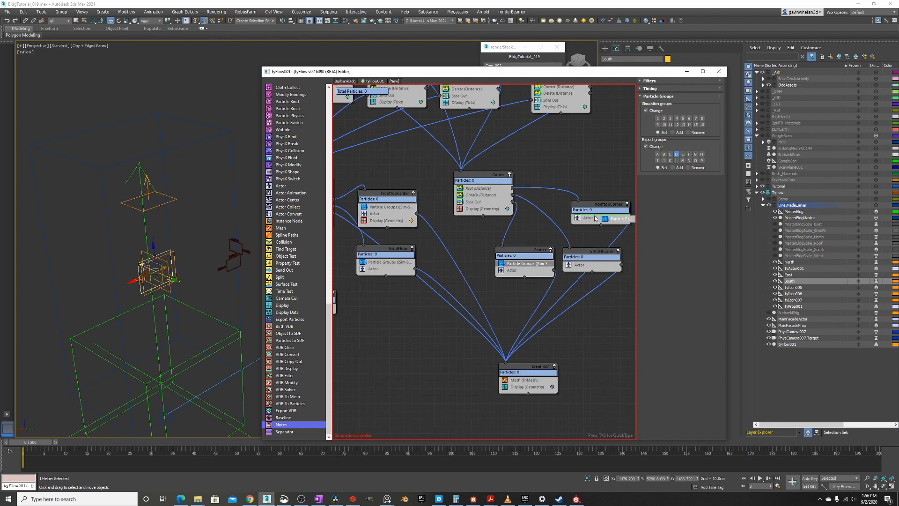
shift+drag(664, 200, 664, 200)
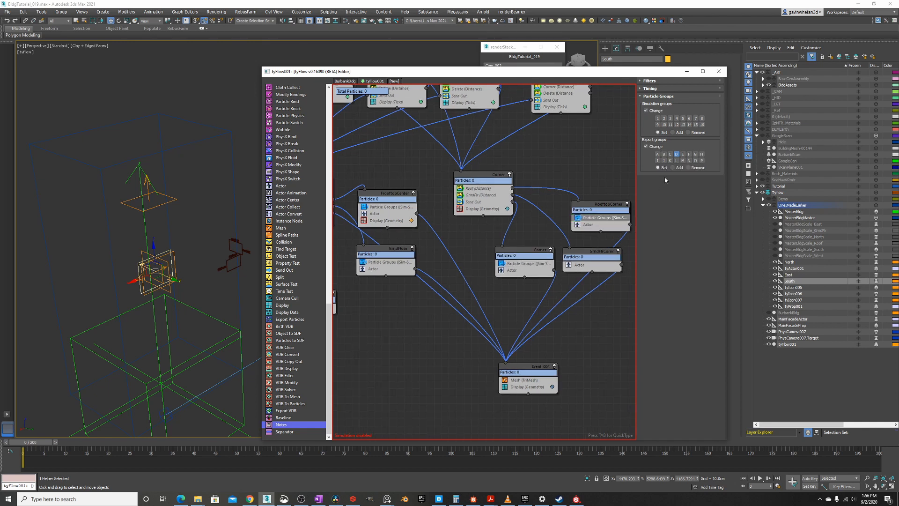
click(684, 154)
shift+drag(591, 218, 587, 266)
click(689, 154)
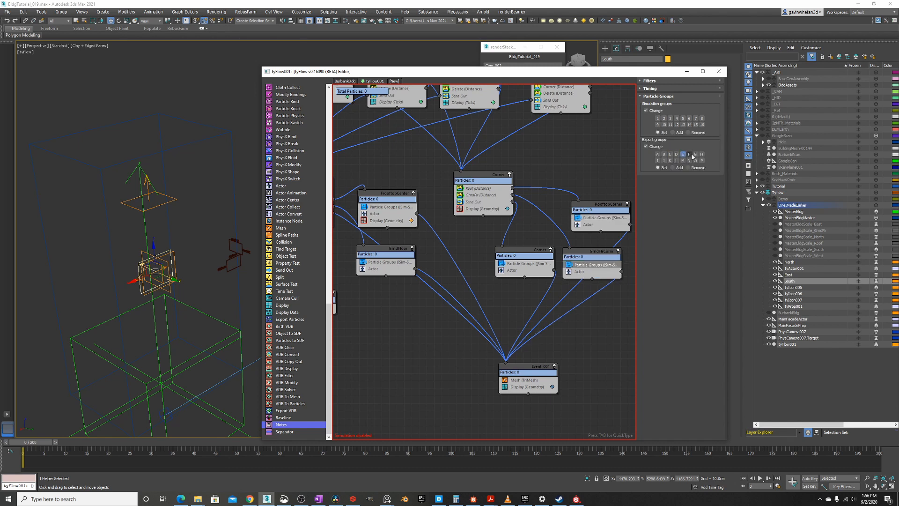
scroll(454, 242, down, 5)
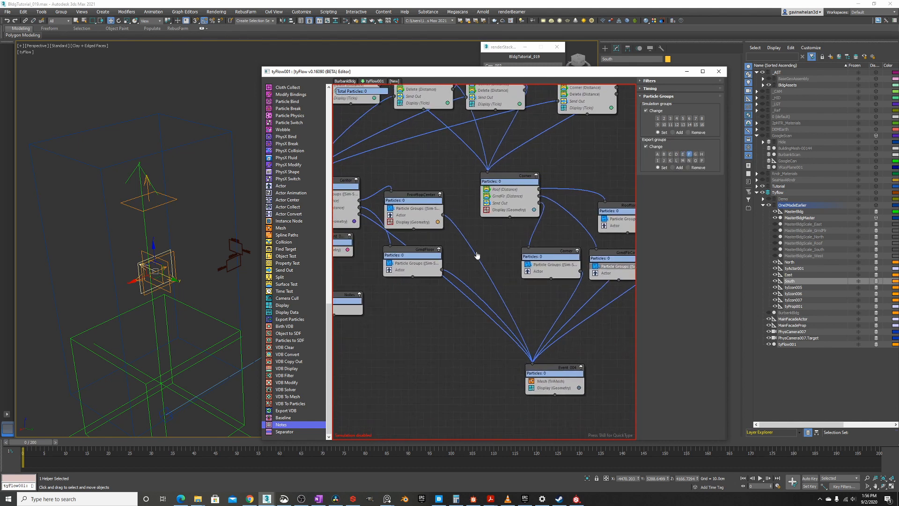
middle_drag(465, 232, 478, 257)
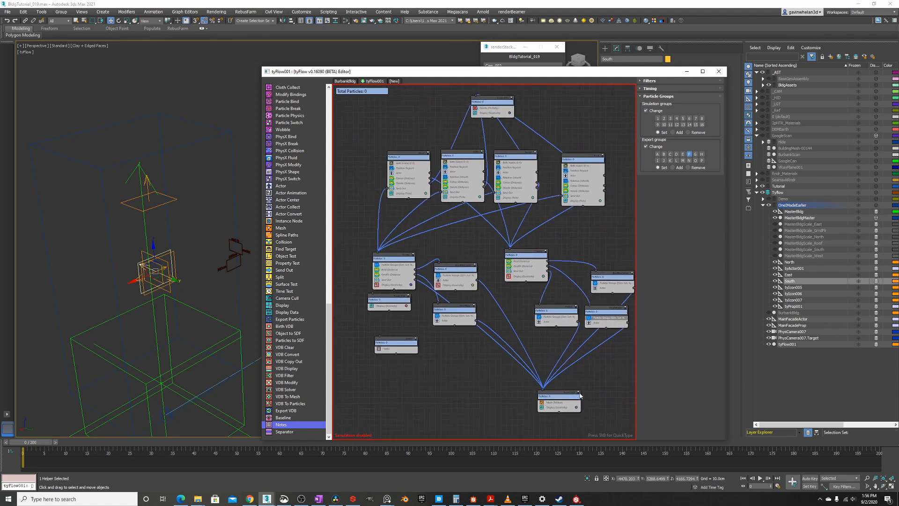
click(407, 357)
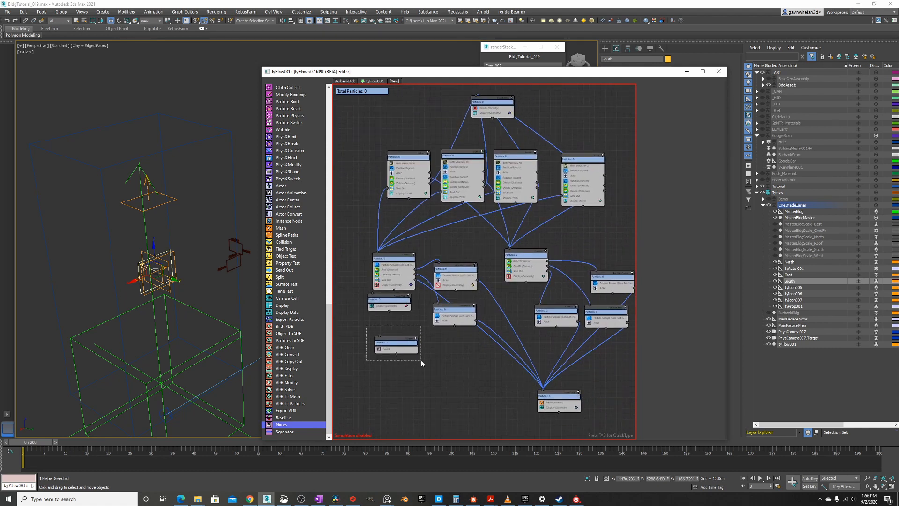
key(Delete)
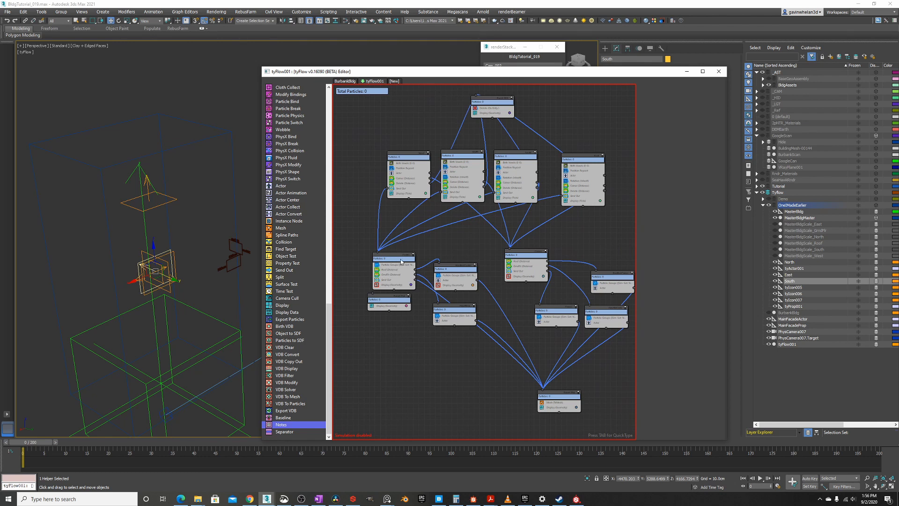
key(ctrl+z)
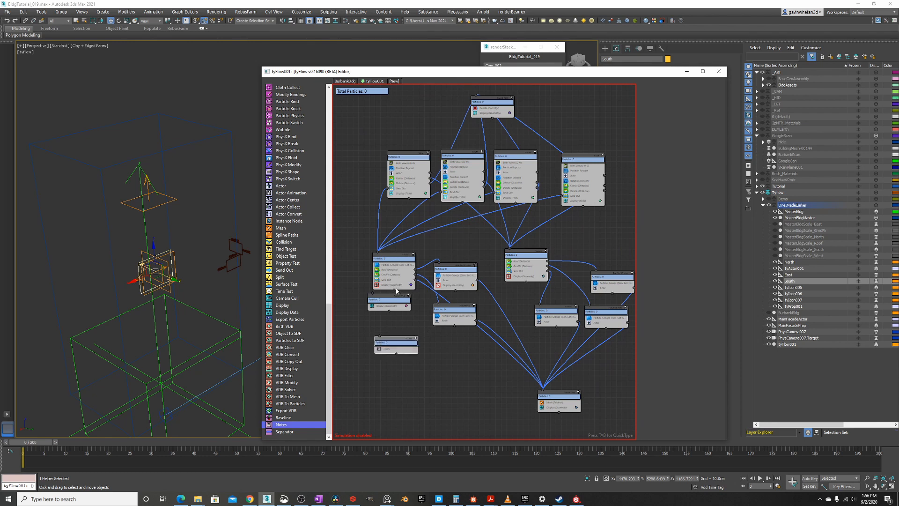
Delete the unused Event_014 below the Center event and re-enable the flow
click(392, 298)
key(Delete)
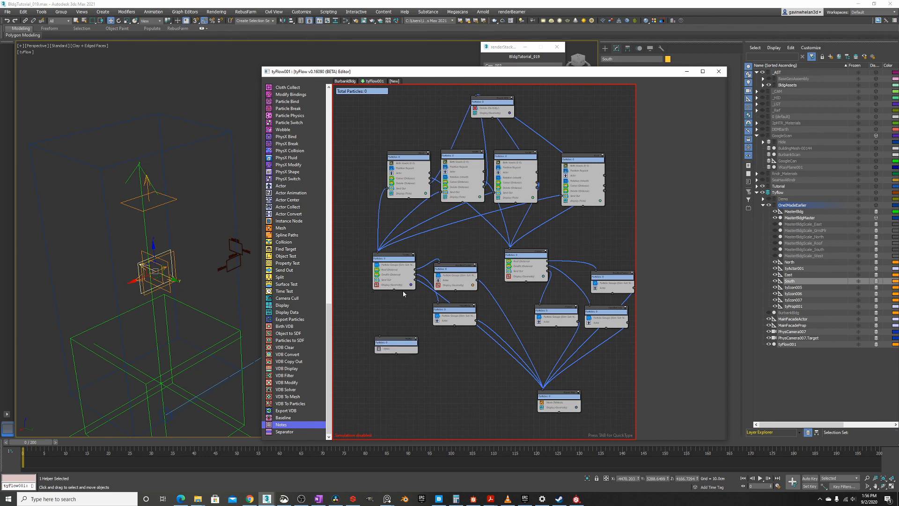
right_click(562, 228)
click(589, 261)
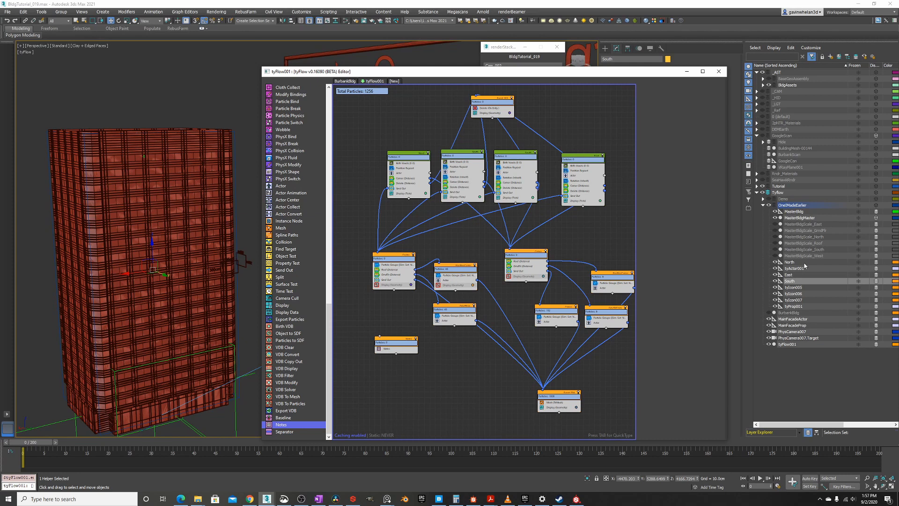
Rename the tyFlow001 object in the scene as BldgExterior
click(787, 344)
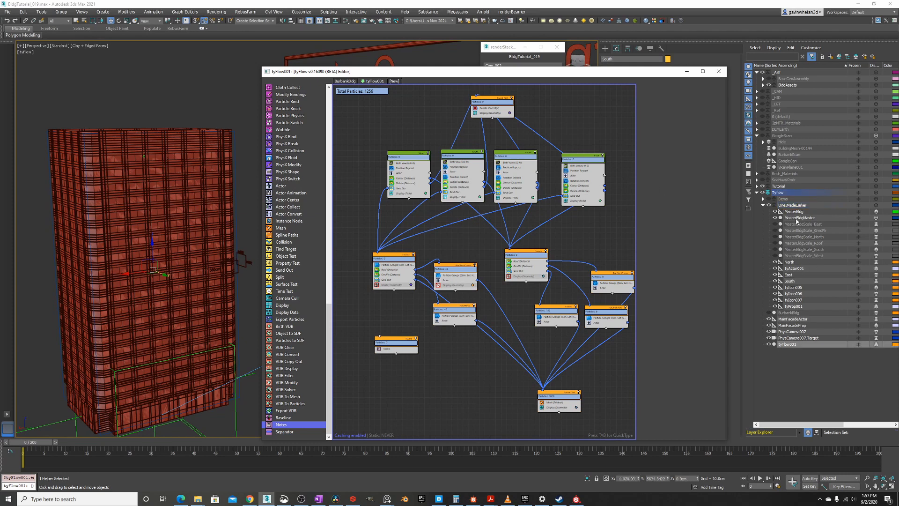
click(787, 344)
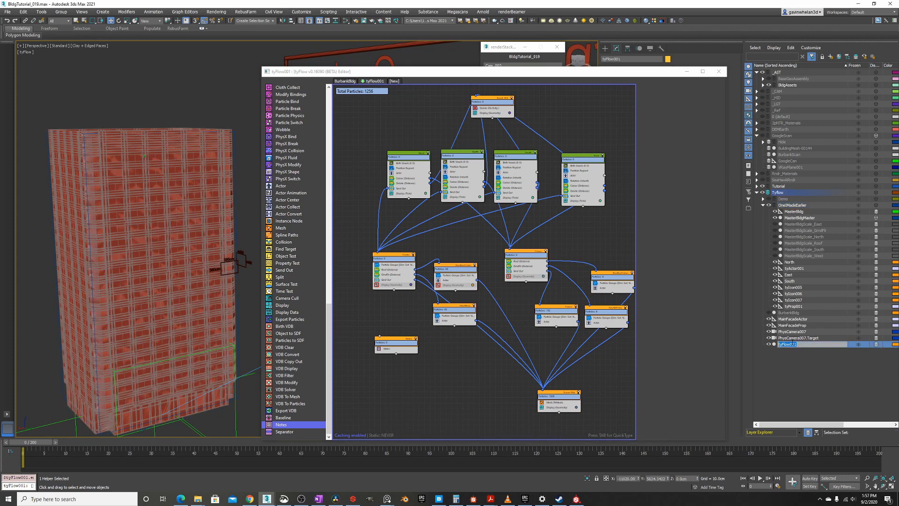
text(Ma)
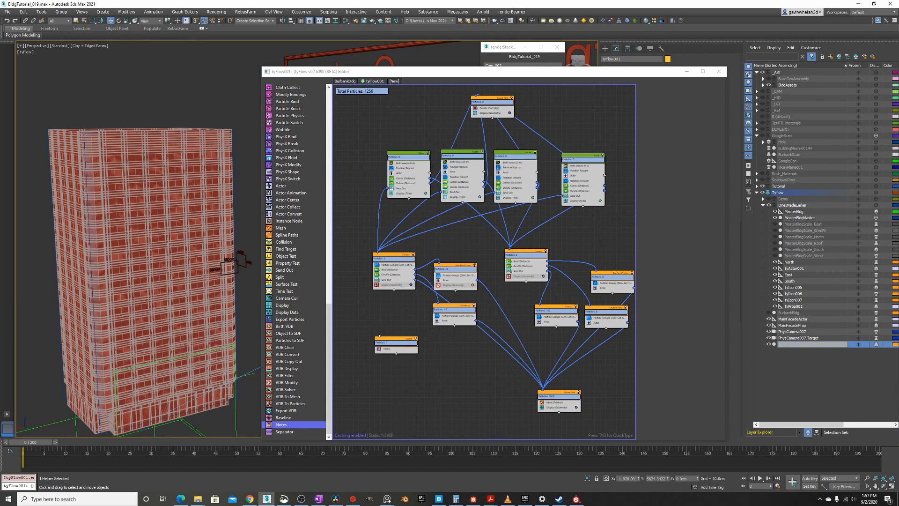
text(BldgExterior)
key(Return)
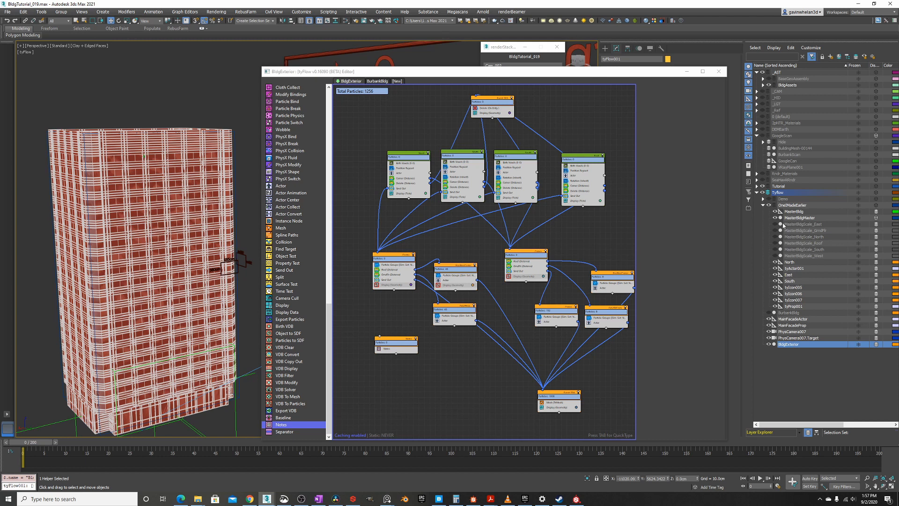
Create a new empty tyFlow and rename its scene object as BldgInterior
click(397, 82)
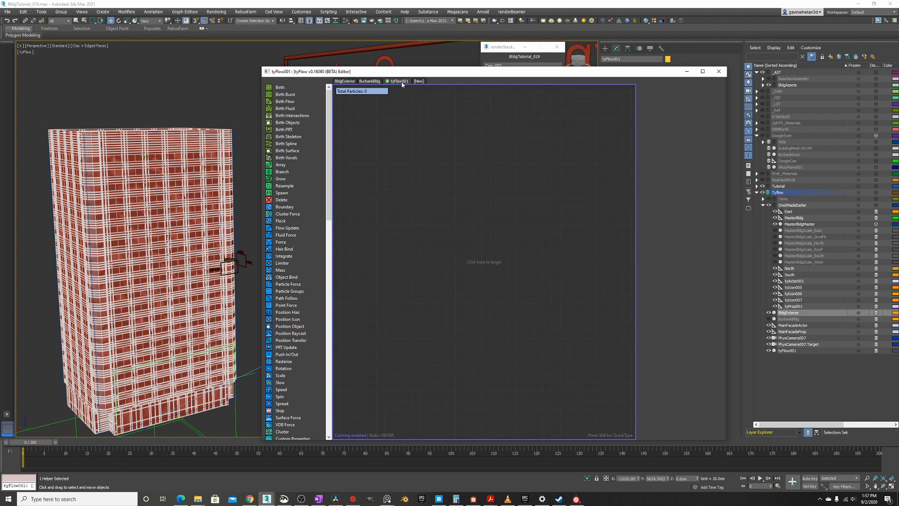
click(782, 351)
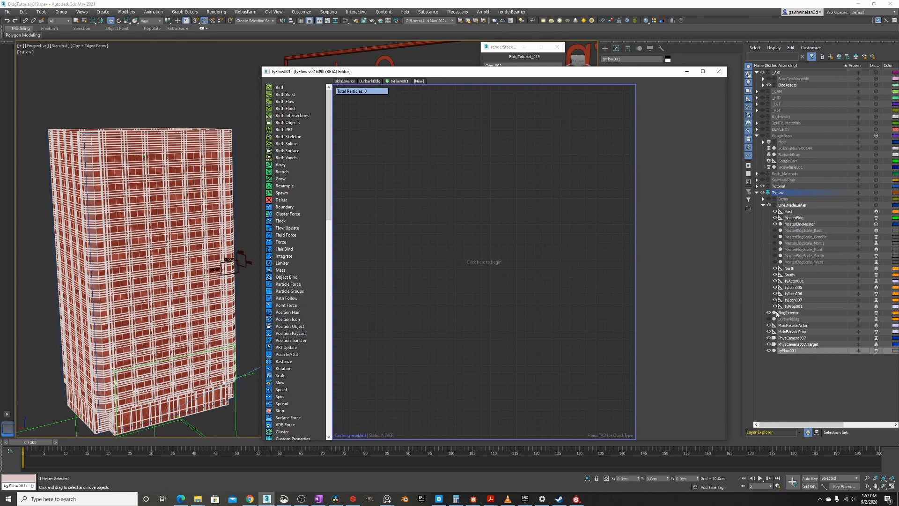
click(788, 351)
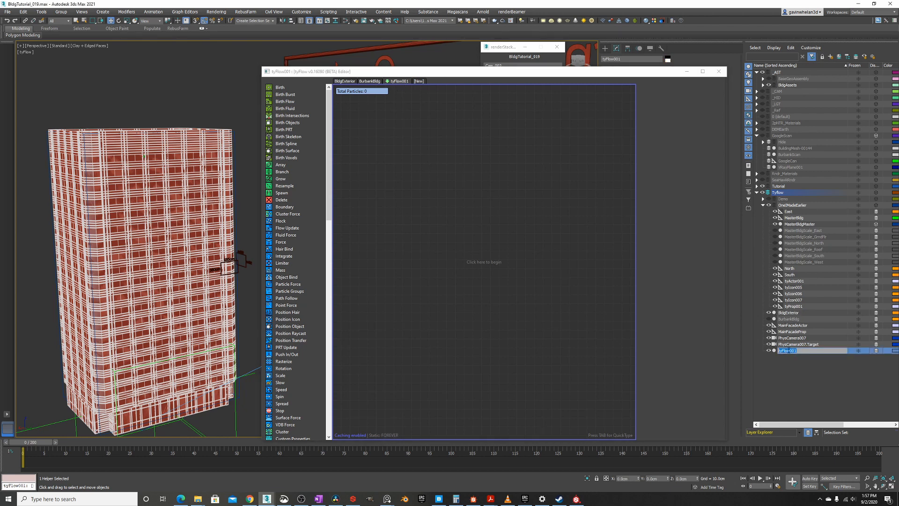
key(BackSpace)
text(BldgInterior)
key(Return)
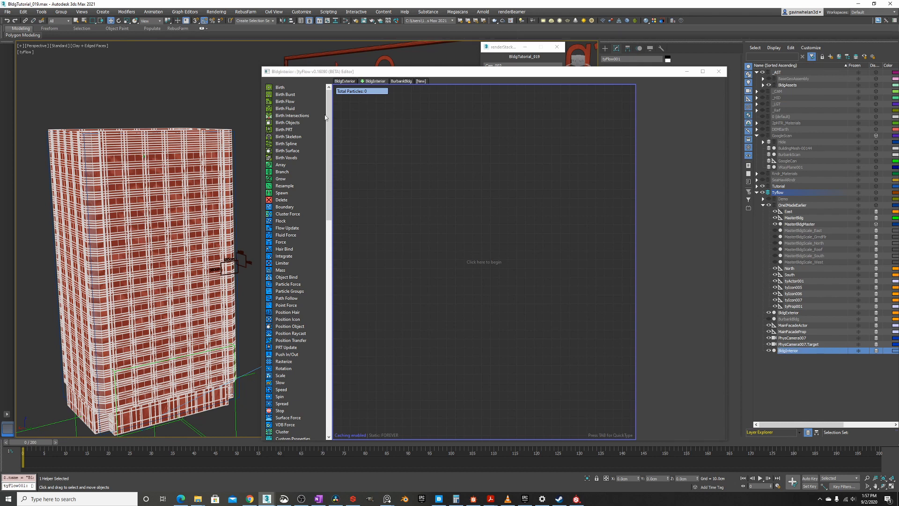
Add a Birth Flow operator as a new event in the BldgInterior flow and choose BldgExterior as its source flow
click(174, 247)
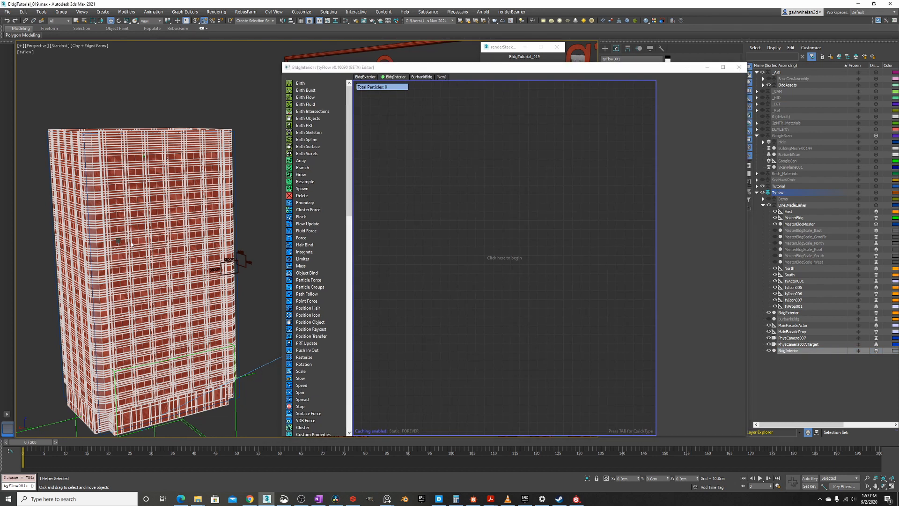
right_click(394, 140)
mouse_move(421, 166)
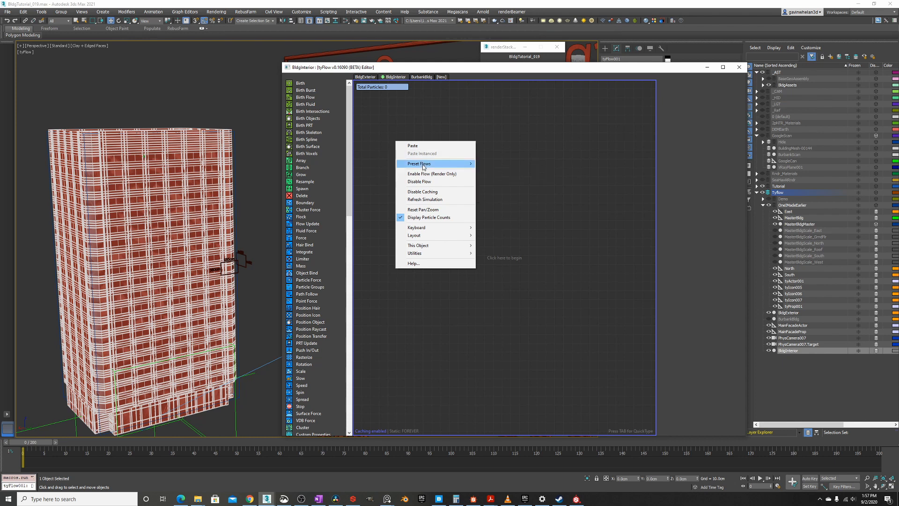
click(430, 146)
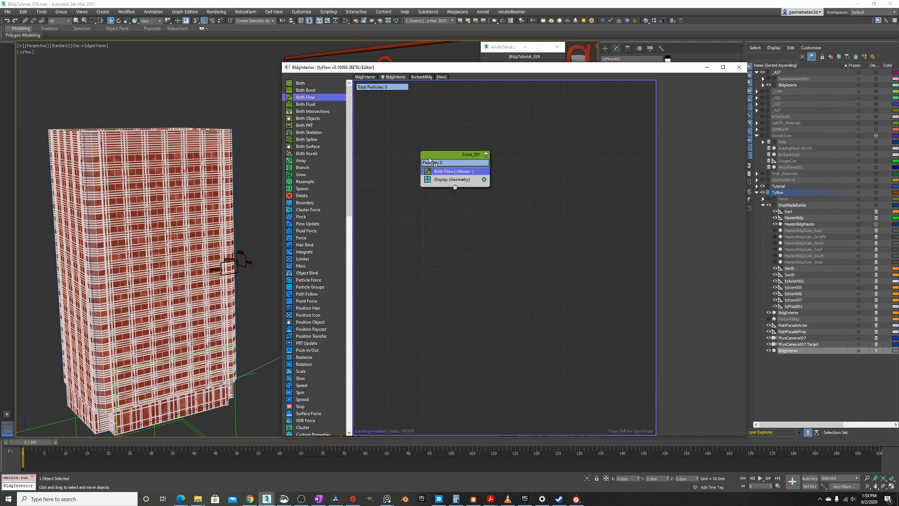
click(451, 171)
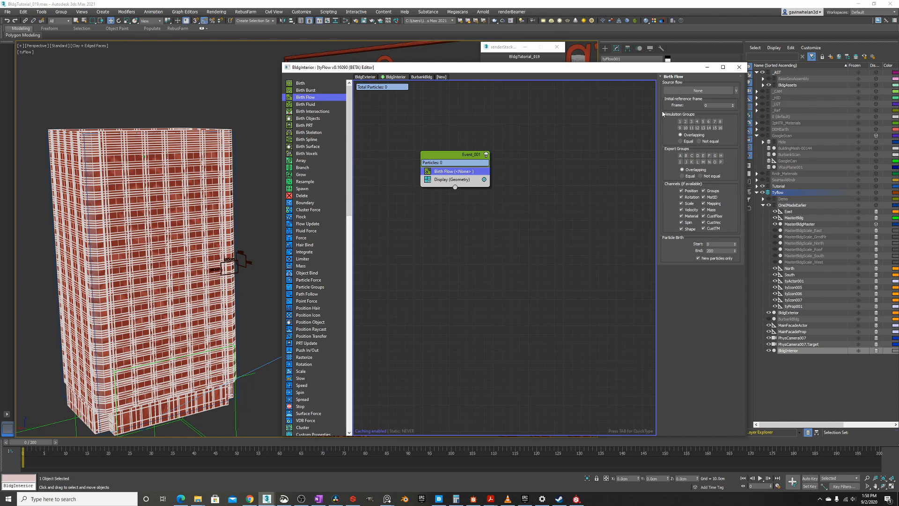
click(697, 89)
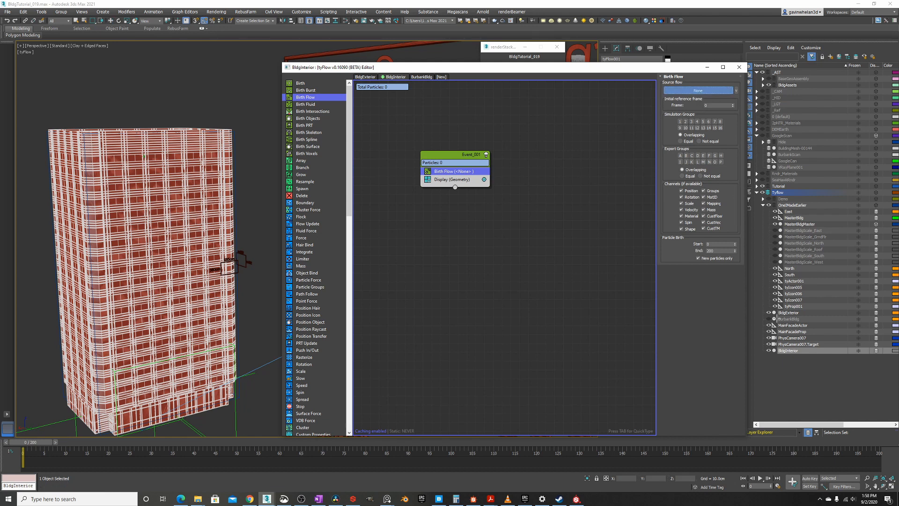
click(787, 313)
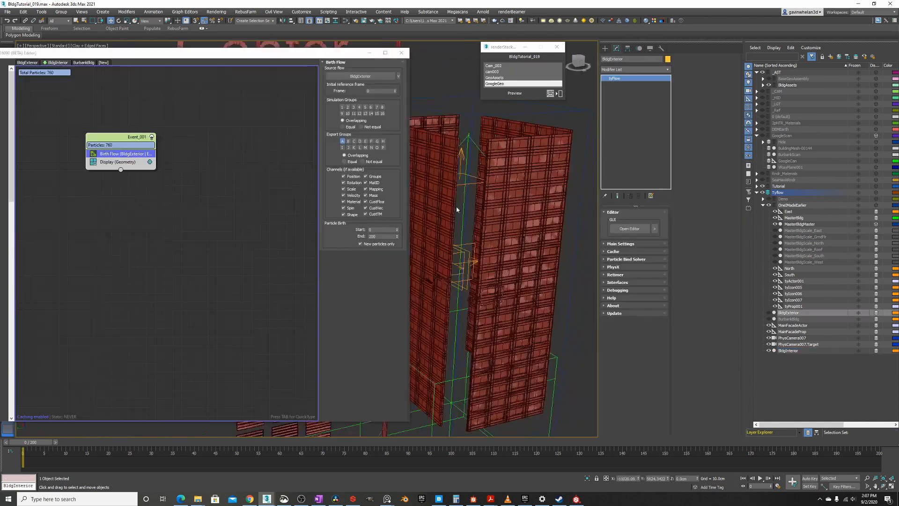
Restrict the Birth Flow operator to export groups B and C to inspect the rooftop and ground floor center pieces
click(103, 158)
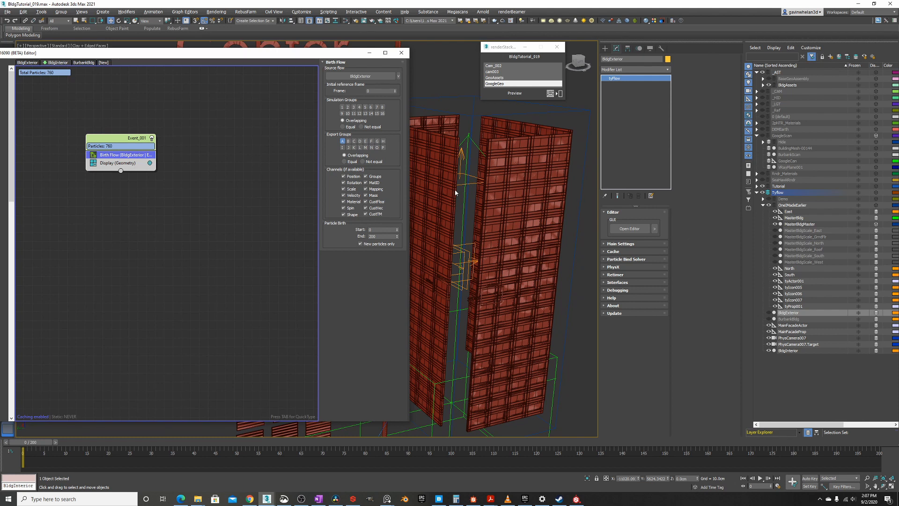
click(348, 141)
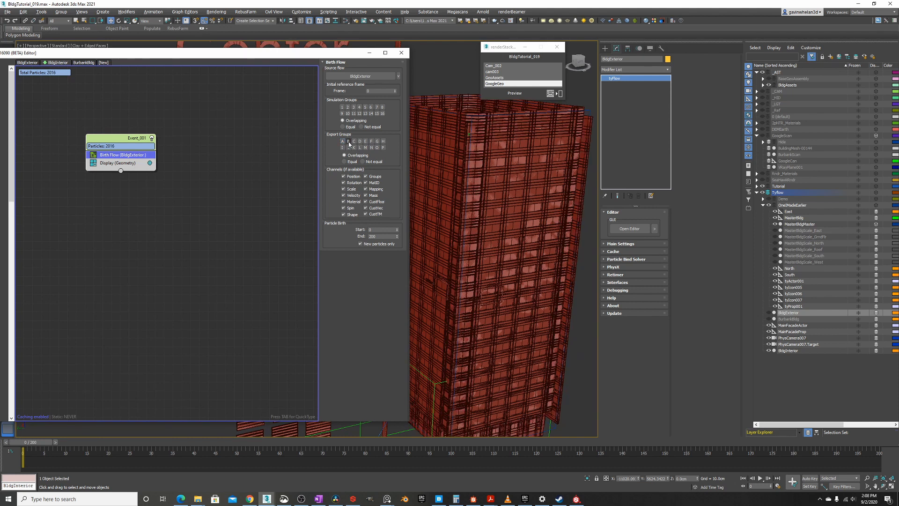
ctrl+click(354, 141)
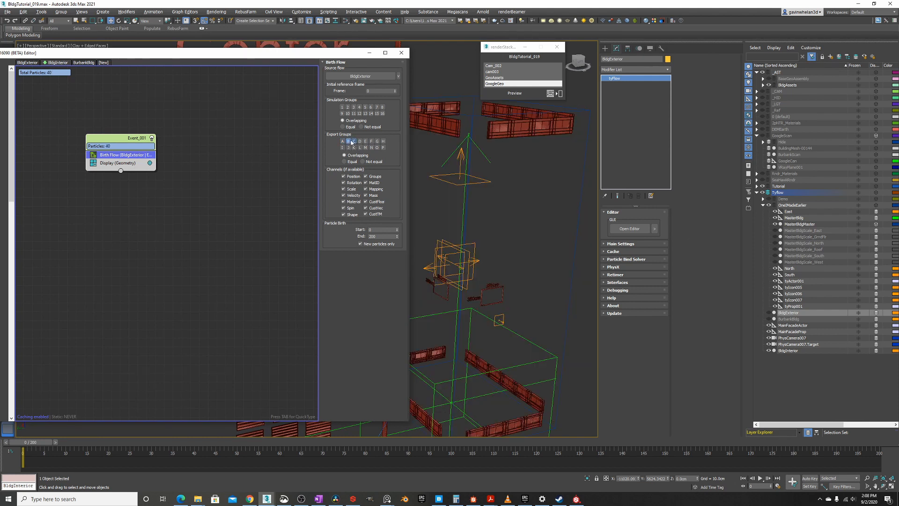
scroll(515, 286, up, 5)
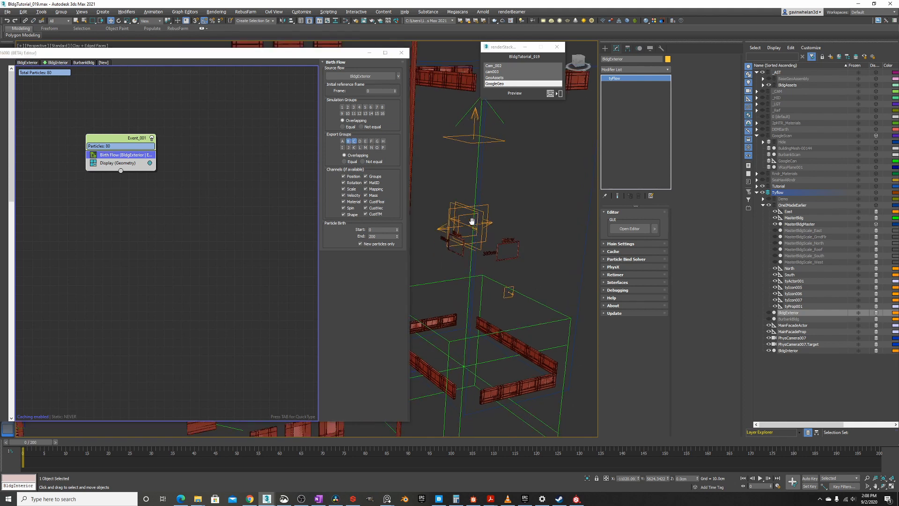
middle_drag(483, 279, 433, 252)
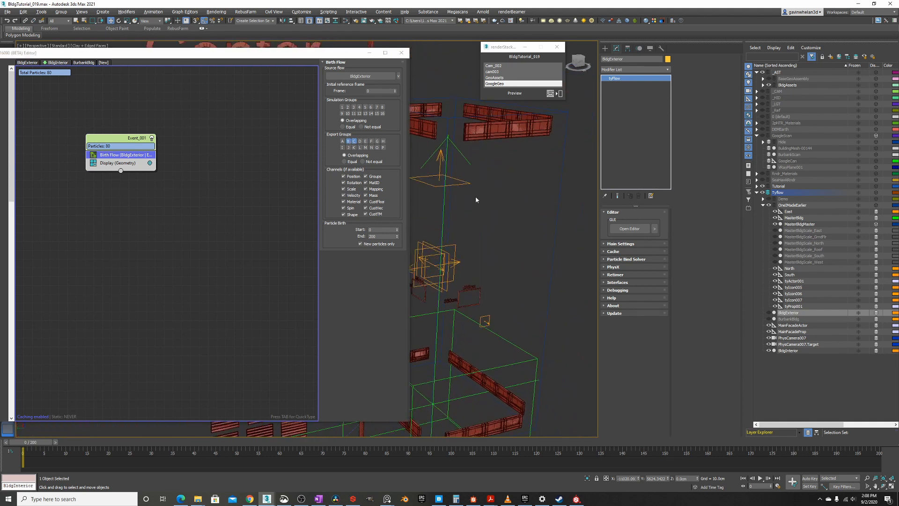
Try adding export groups D and E in turn alongside B and C in the Birth Flow to inspect their facade pieces
ctrl+click(360, 141)
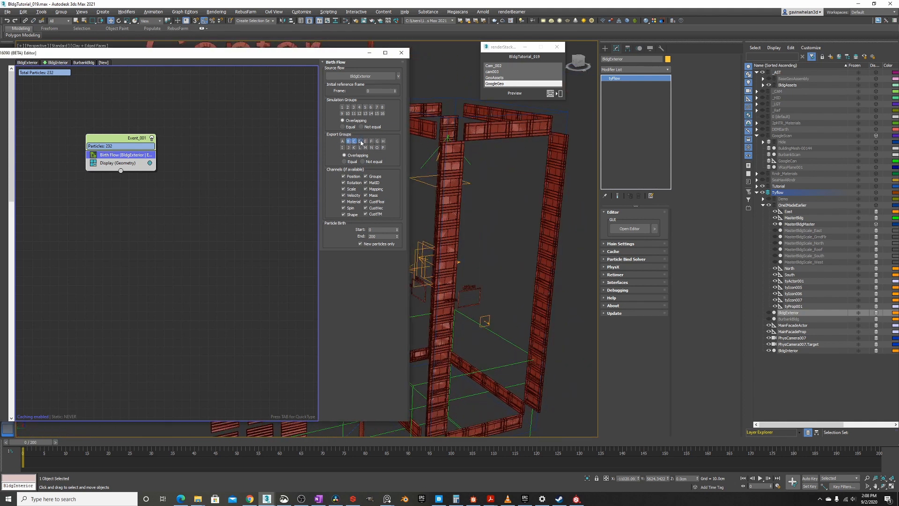
alt+middle_drag(424, 175, 463, 182)
ctrl+click(360, 141)
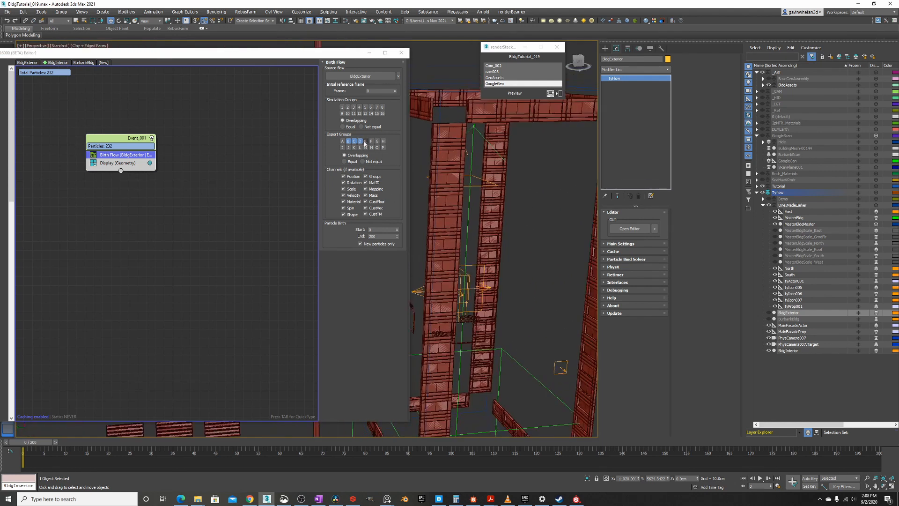
ctrl+click(365, 141)
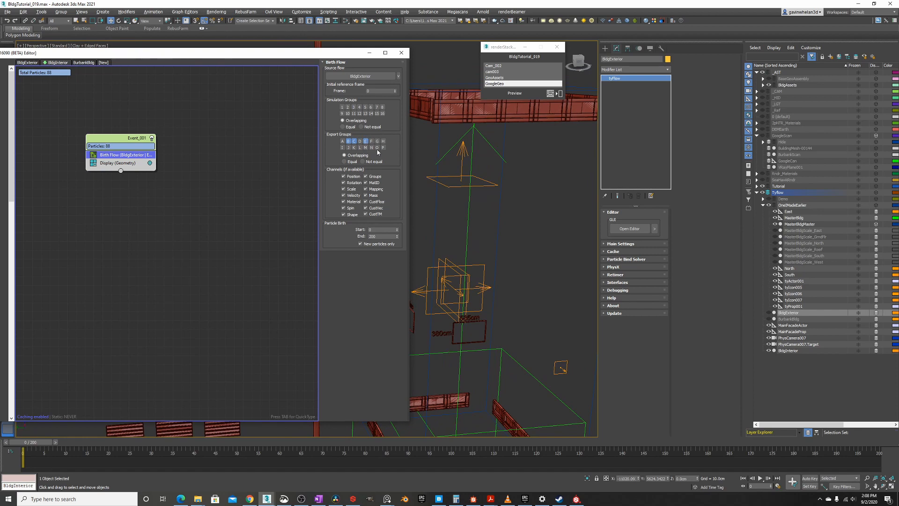
ctrl+click(366, 142)
ctrl+click(372, 141)
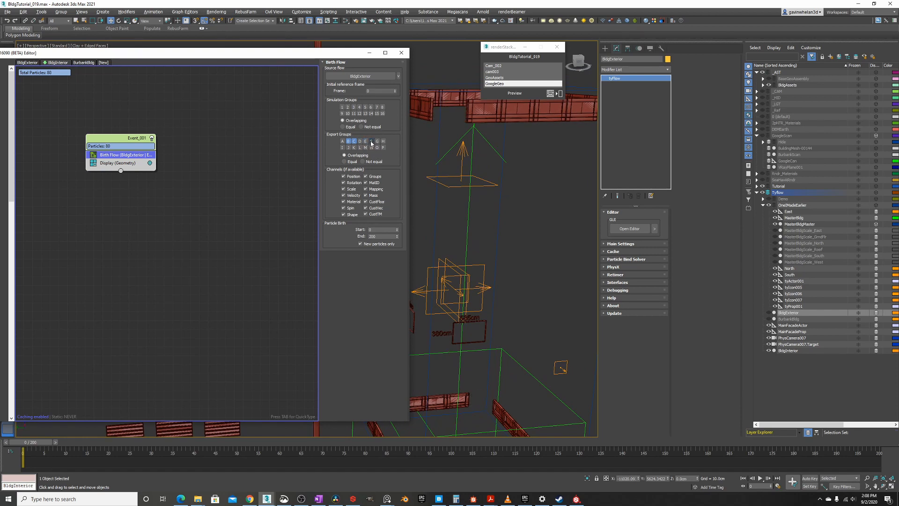
ctrl+click(365, 142)
ctrl+click(365, 141)
ctrl+click(366, 141)
ctrl+click(366, 143)
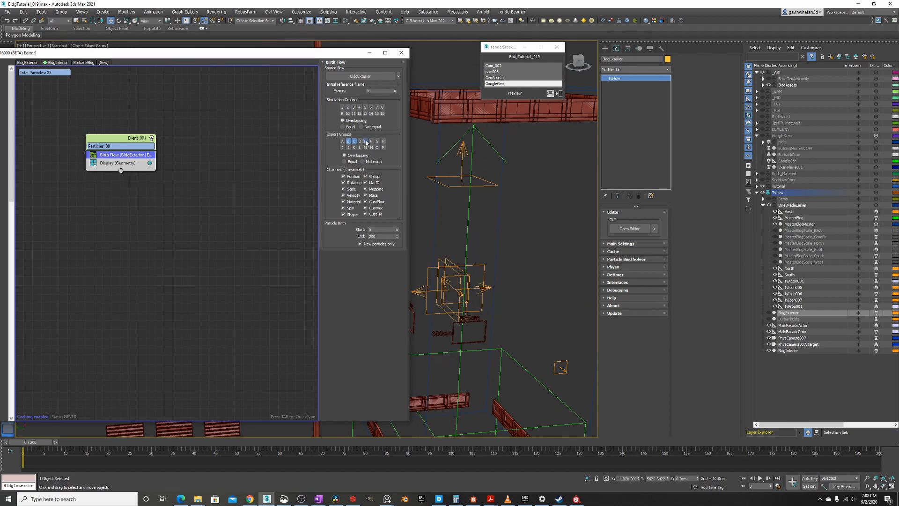
click(366, 143)
middle_drag(261, 172, 265, 186)
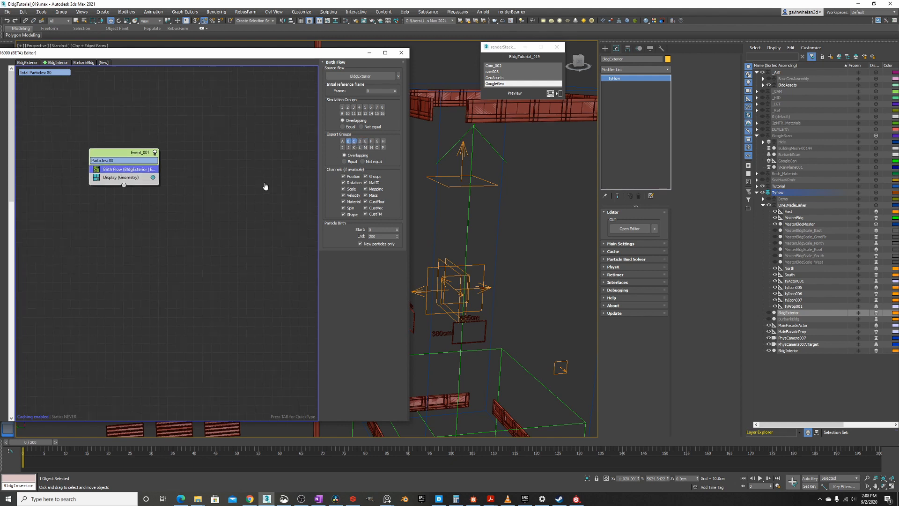
Isolate export groups B and A in turn, and finish with groups A, B and C enabled in the Birth Flow operator
click(354, 141)
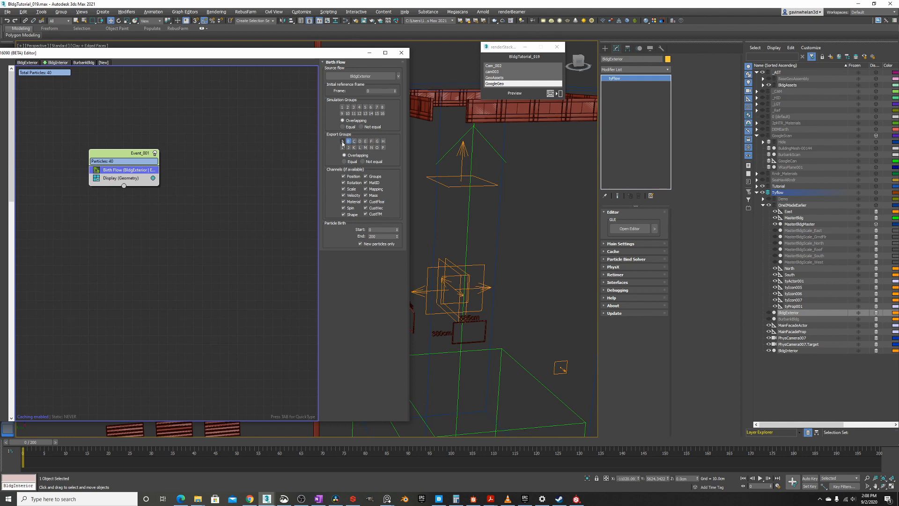
click(342, 141)
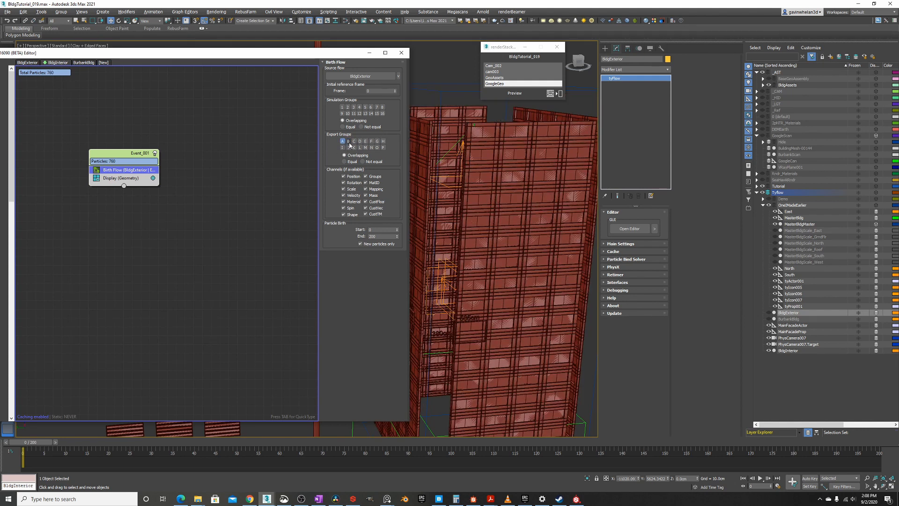
click(348, 142)
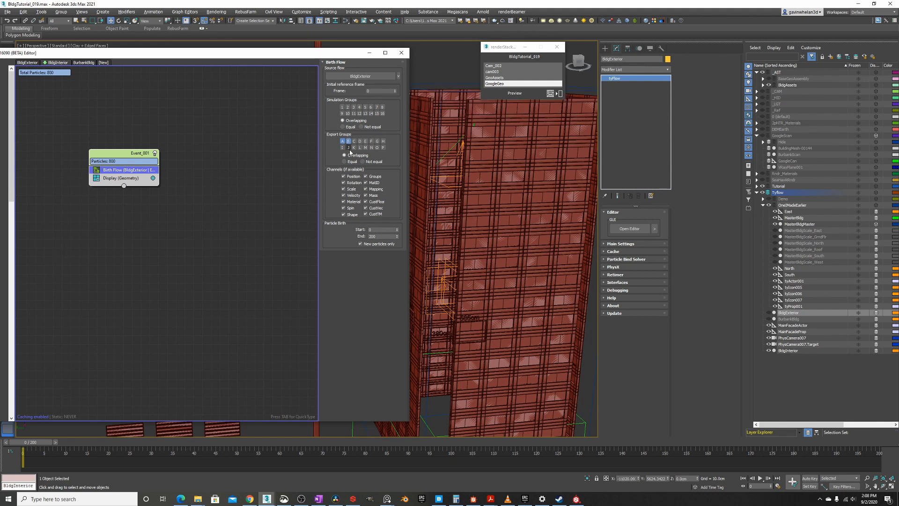
click(354, 142)
middle_drag(504, 218, 502, 189)
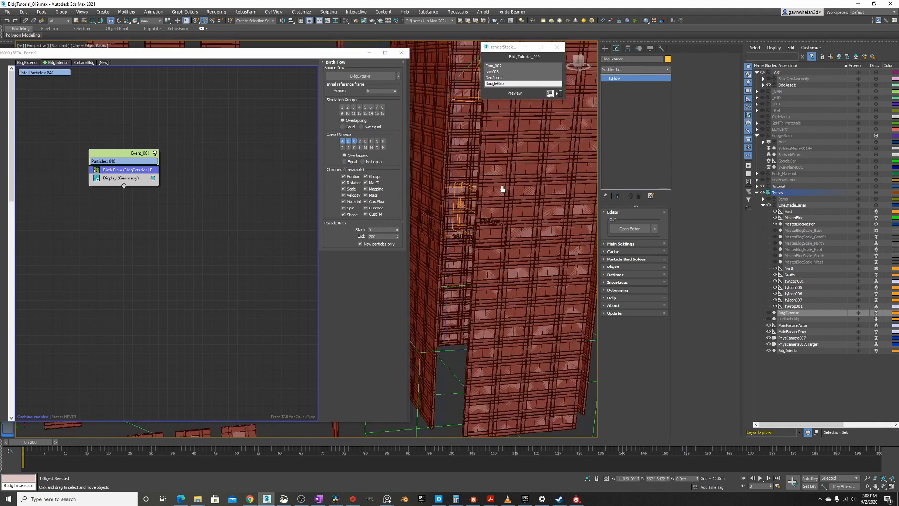
Locate the interior rig beneath the Walls assets and inspect its central tyProp and tyActor helpers
drag(269, 60, 506, 84)
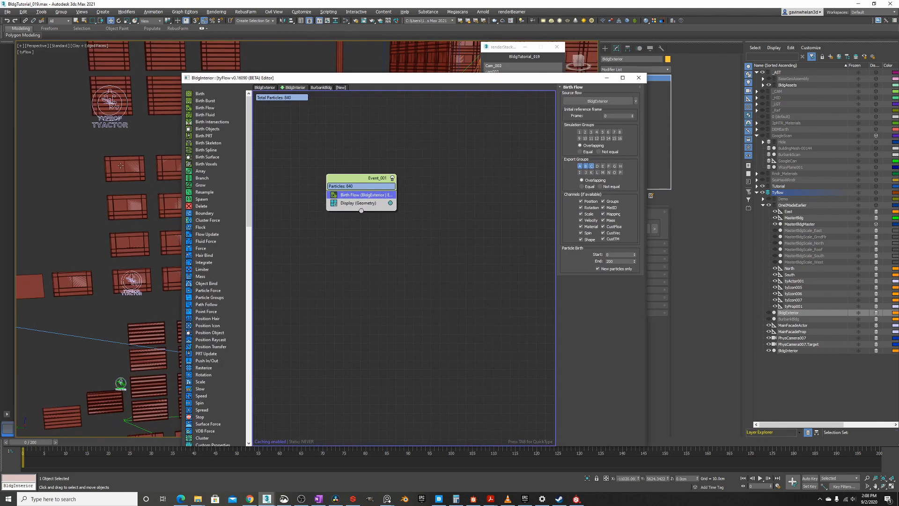
scroll(80, 211, down, 4)
middle_drag(47, 211, 150, 208)
middle_drag(22, 203, 150, 168)
middle_drag(88, 260, 93, 249)
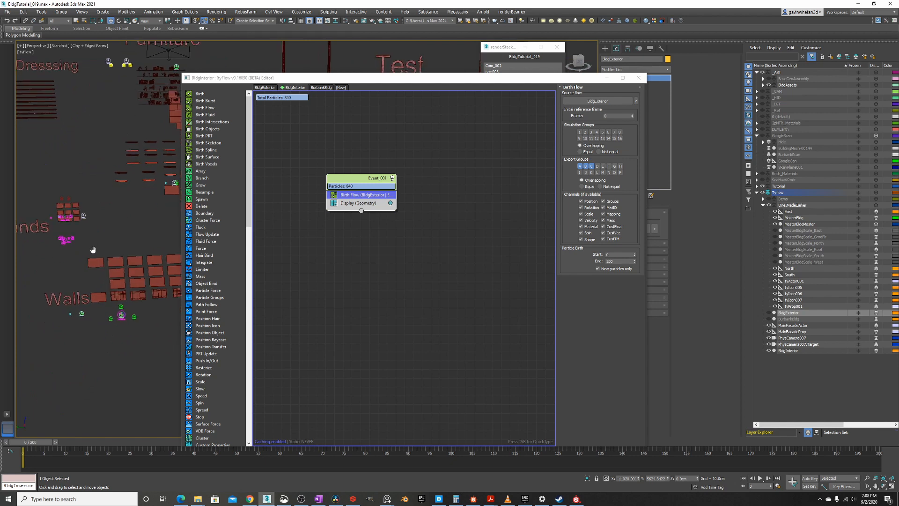
scroll(121, 315, up, 6)
scroll(122, 315, down, 6)
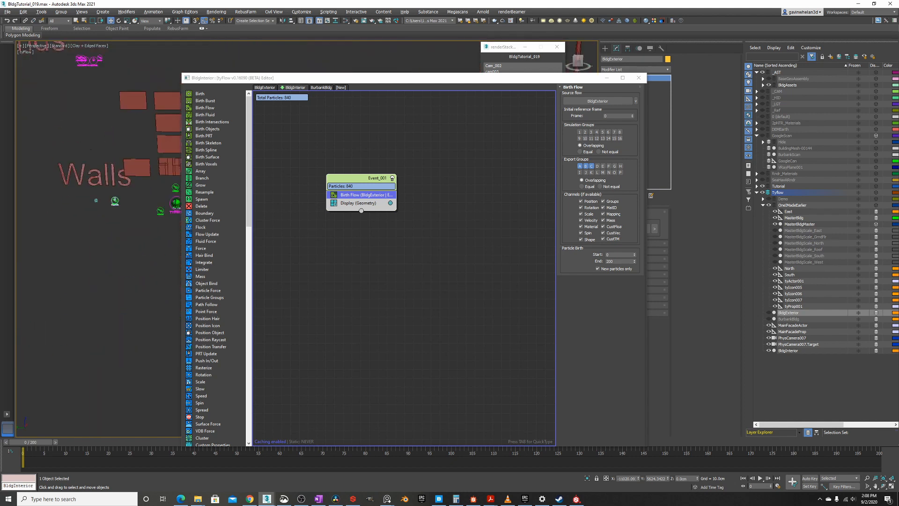
drag(294, 80, 539, 73)
middle_drag(153, 230, 163, 257)
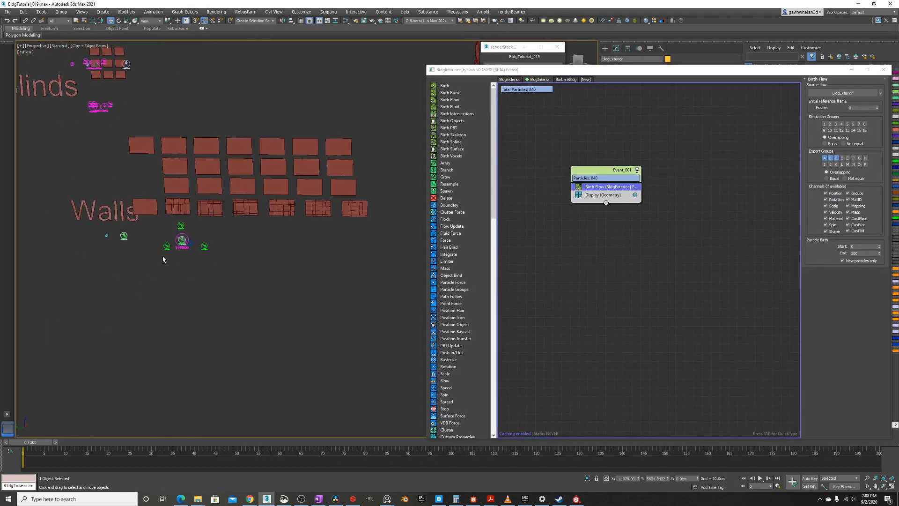
scroll(187, 230, up, 6)
scroll(188, 231, up, 4)
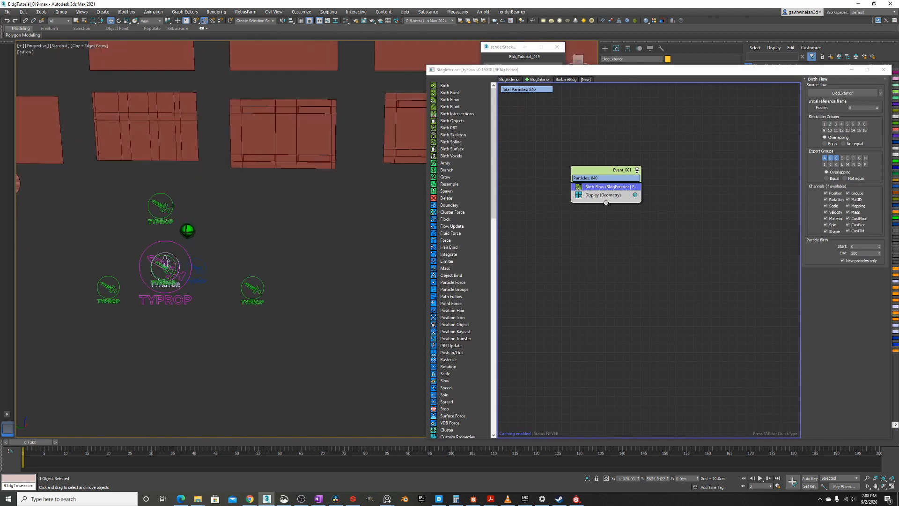
click(183, 284)
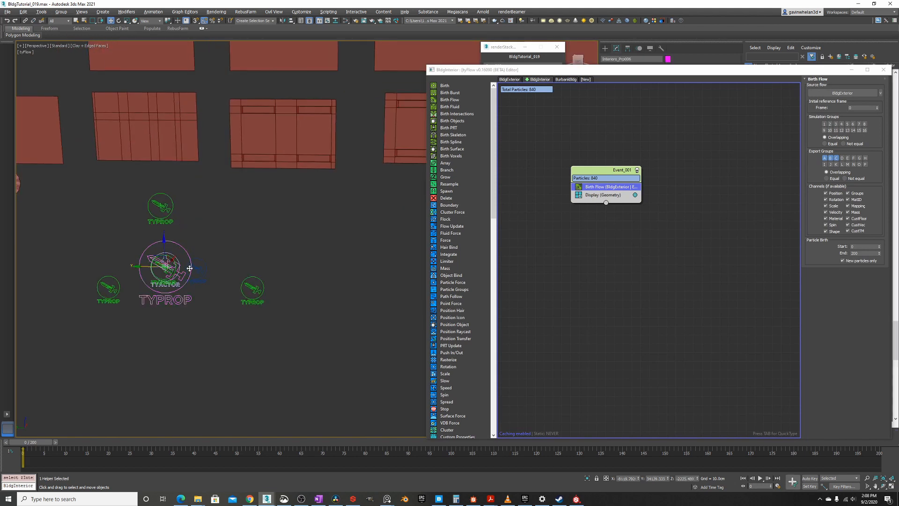
alt+middle_drag(183, 284, 190, 269)
click(189, 272)
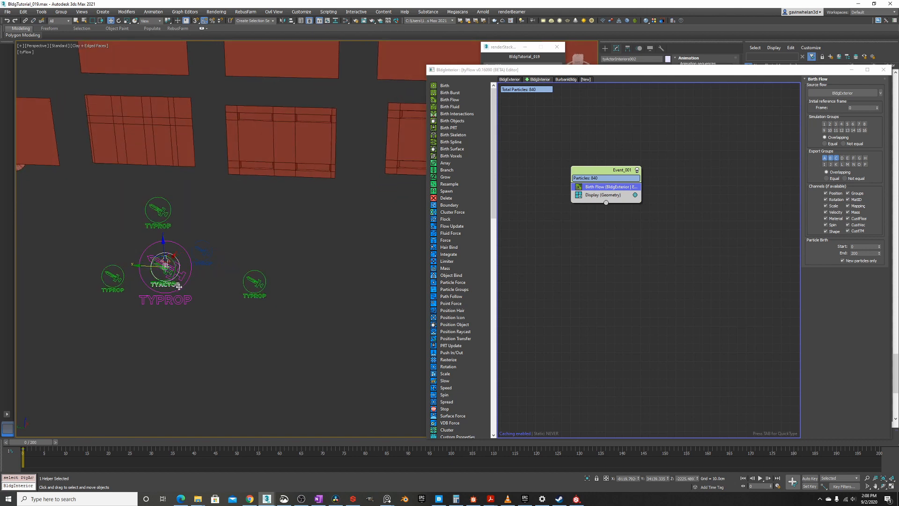
Inspect the axis orientation of the rig's ceiling, left and right tyProp helpers
click(158, 211)
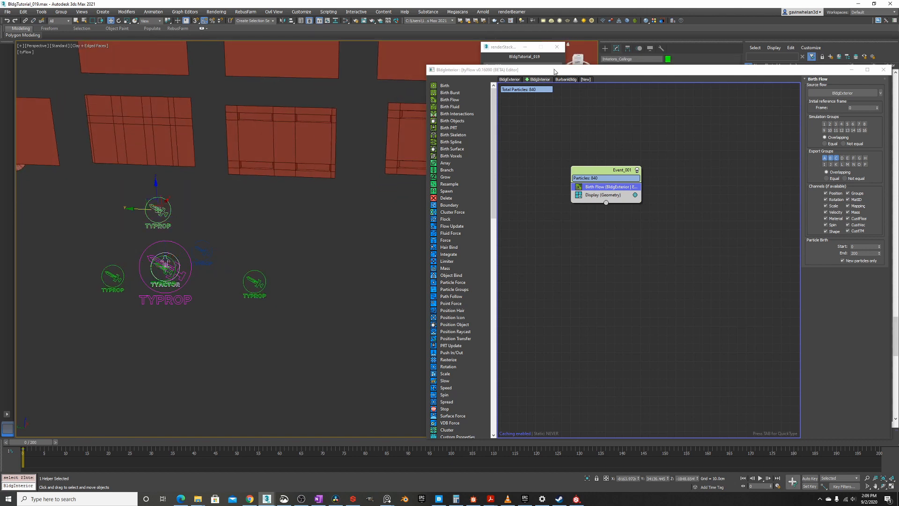
drag(556, 71, 396, 137)
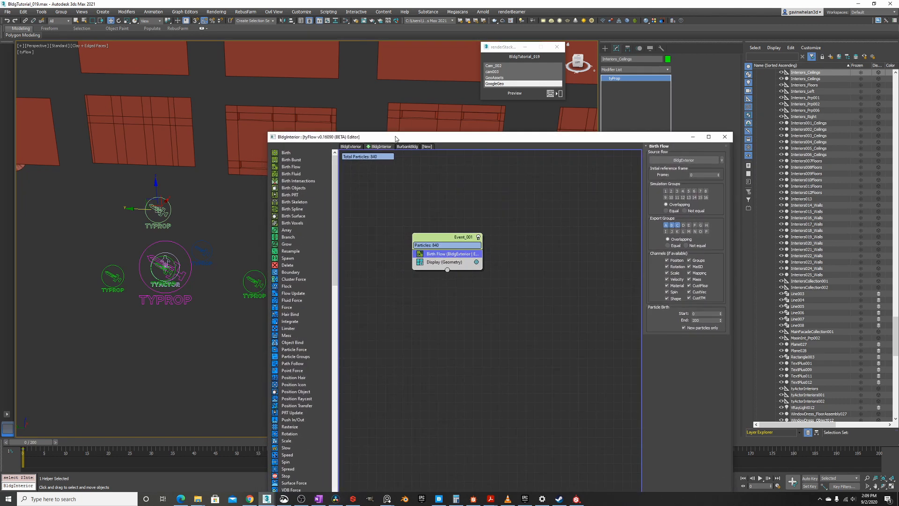
alt+middle_drag(151, 216, 213, 272)
right_click(150, 208)
key(Escape)
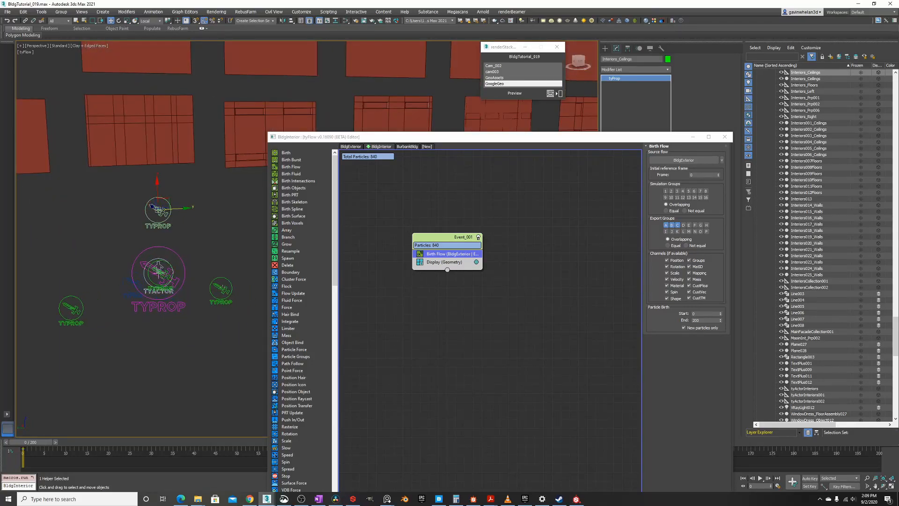
click(221, 287)
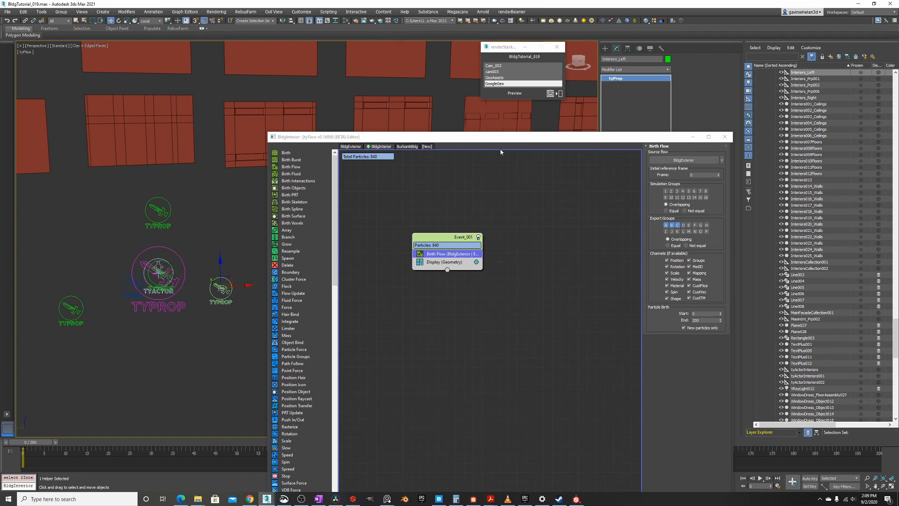
click(71, 303)
alt+middle_drag(127, 245, 114, 247)
click(225, 294)
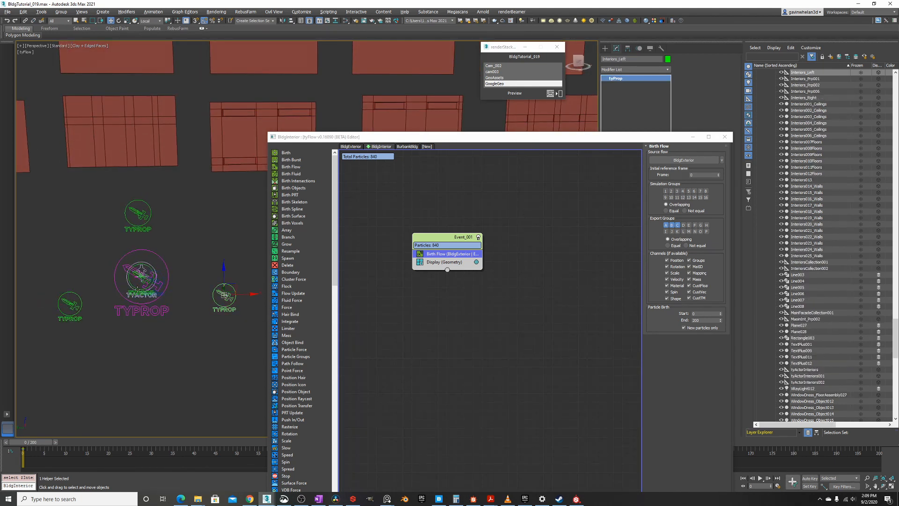
Check the Interiors_Ceilings prop's local axes and select tyActorInteriors002 to review its actor rig nodes
right_click(156, 211)
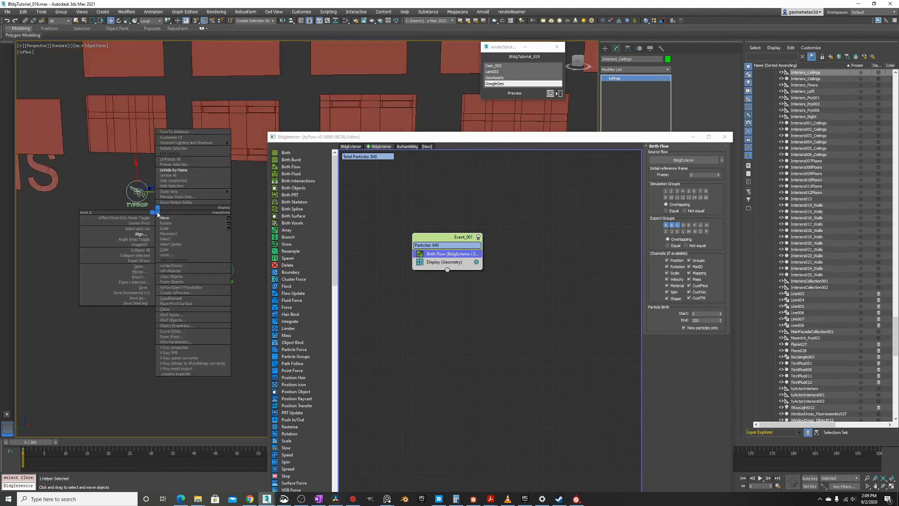
click(193, 217)
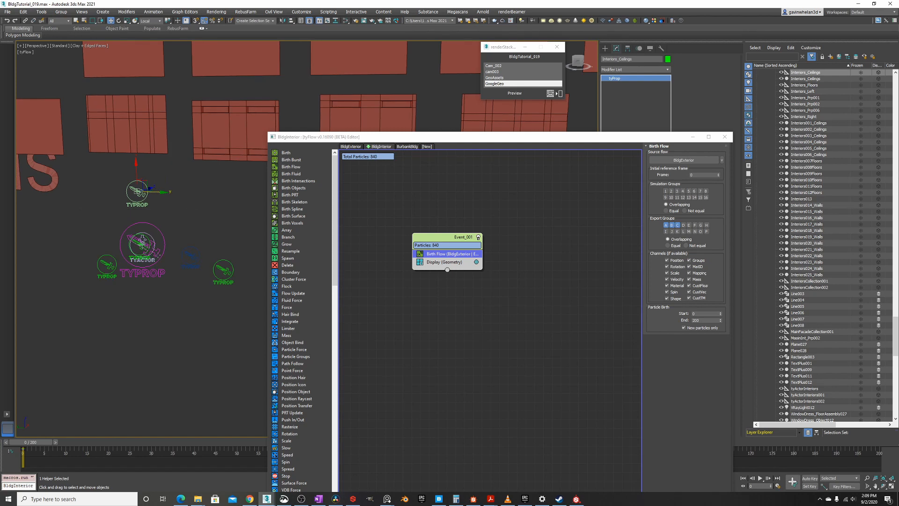
scroll(142, 242, up, 4)
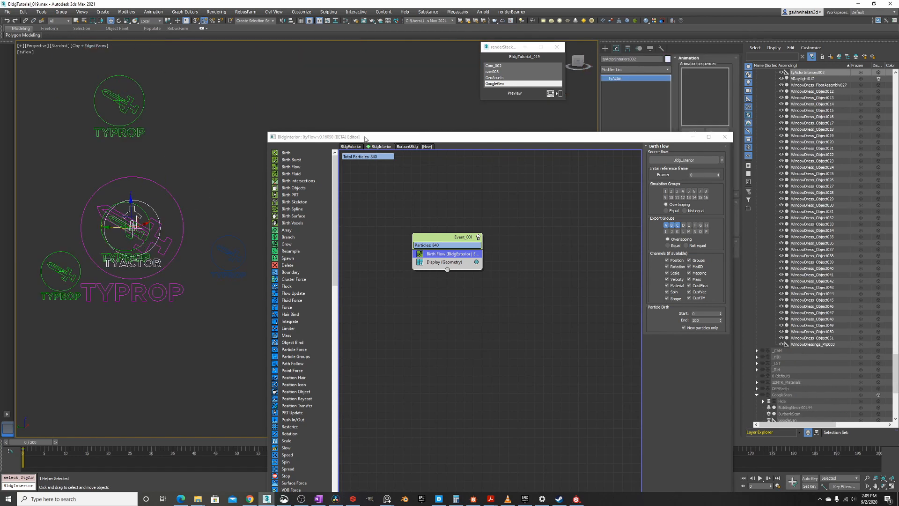
drag(435, 137, 167, 121)
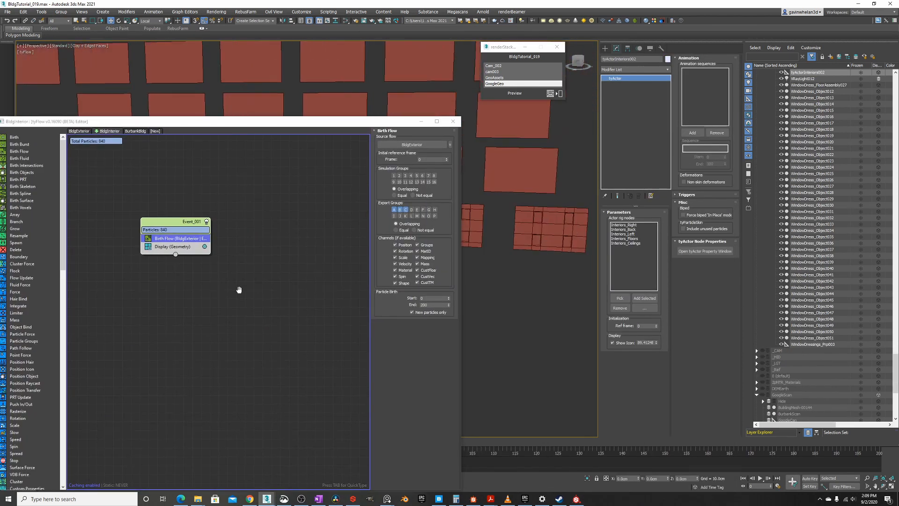
Switch the perspective viewport from clay to Default Shading at High Quality and uncover the textured interior assets
click(61, 48)
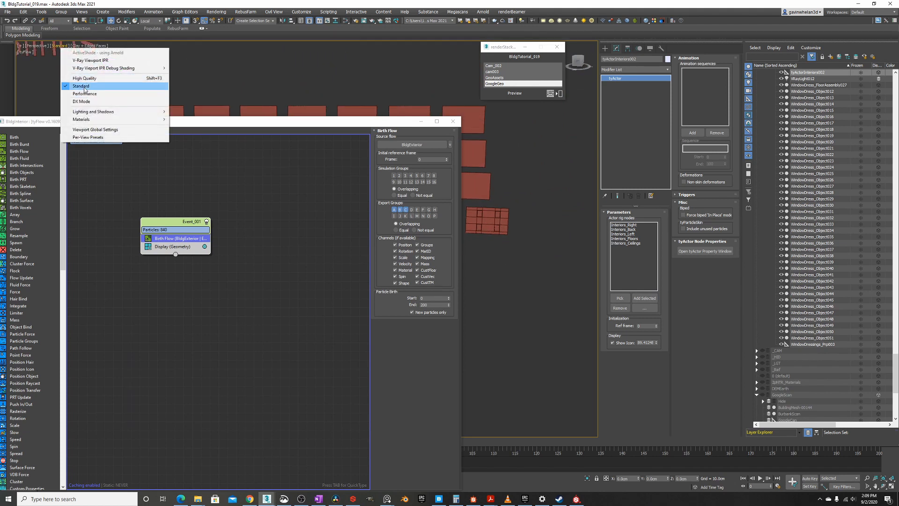
click(94, 46)
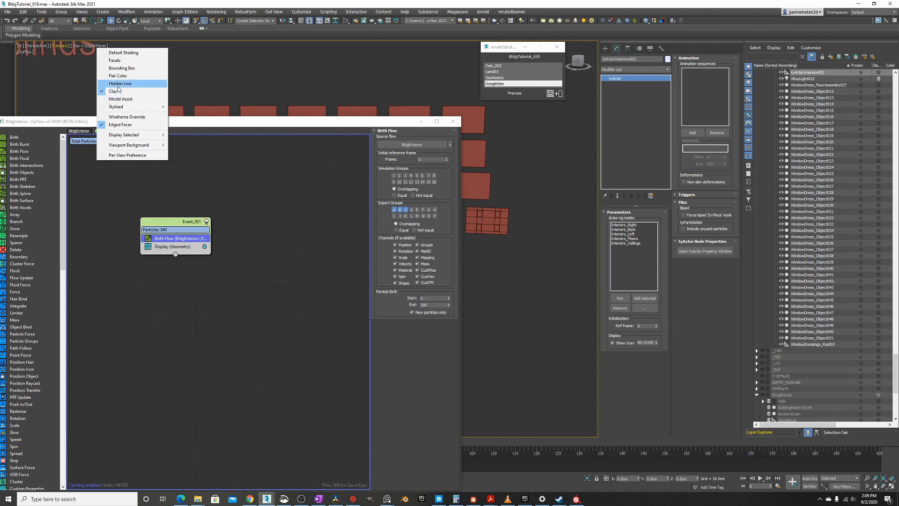
click(122, 52)
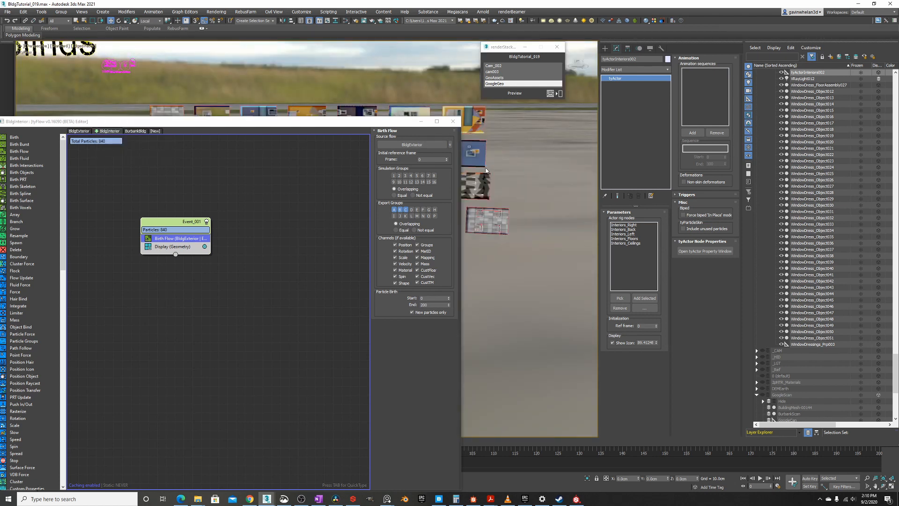
click(79, 46)
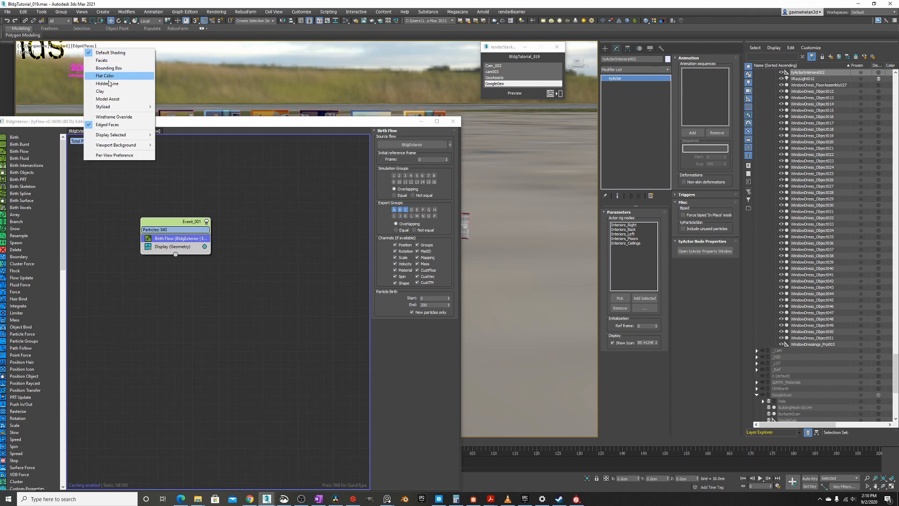
click(73, 45)
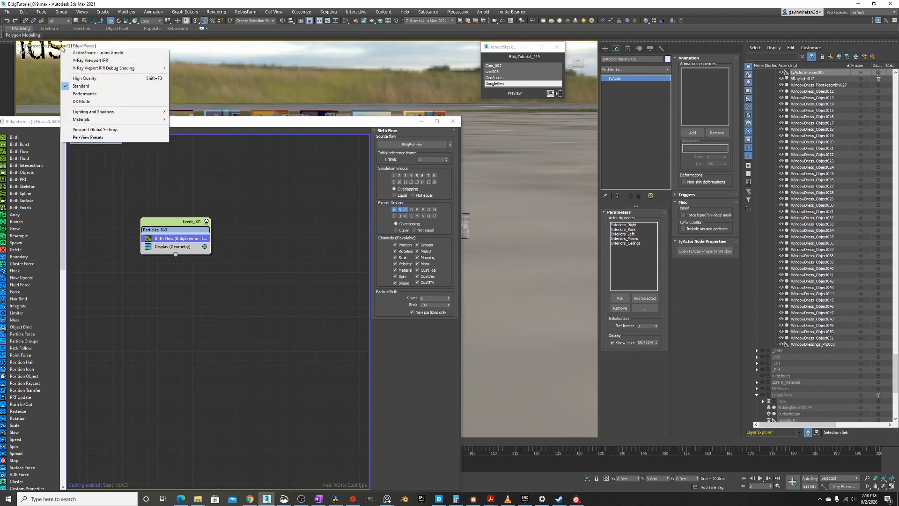
click(93, 78)
drag(367, 123, 423, 274)
Bring the building facade into view and move Event_001 higher in the BldgInterior flow
scroll(444, 164, down, 6)
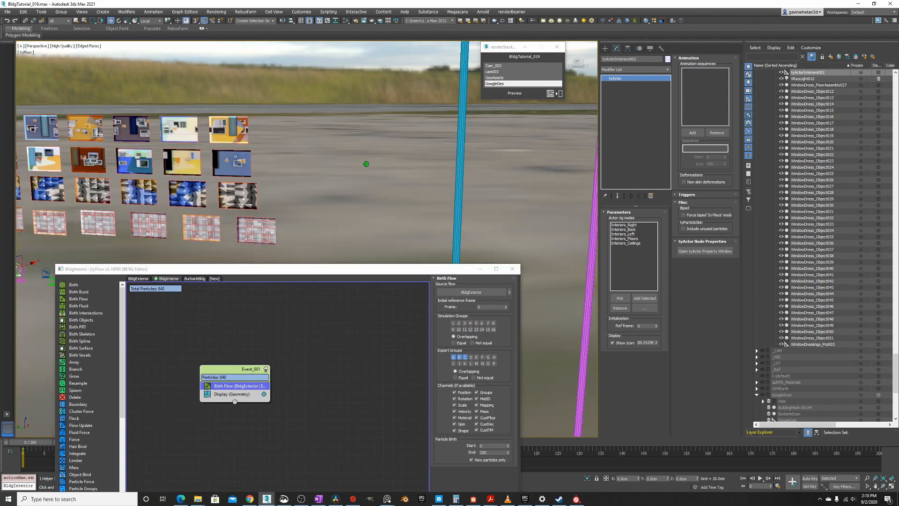
middle_drag(439, 165, 180, 175)
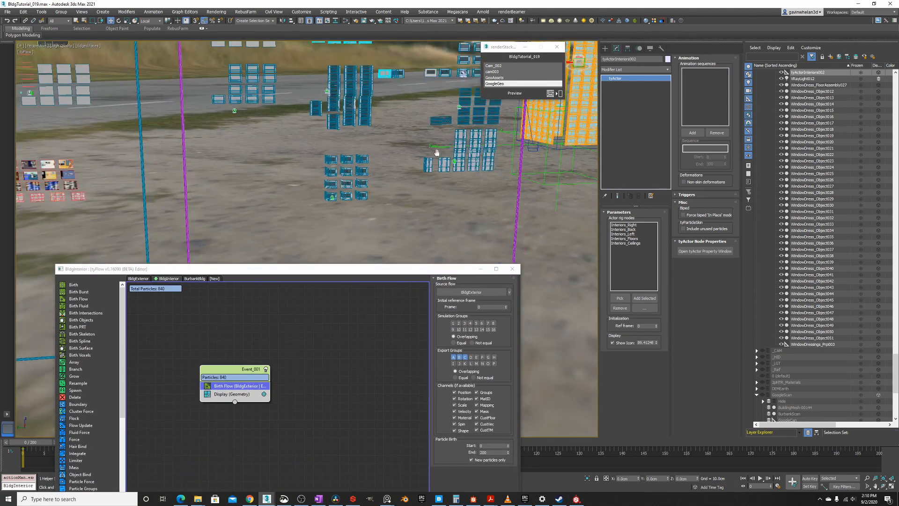
middle_drag(437, 150, 311, 181)
scroll(311, 182, up, 6)
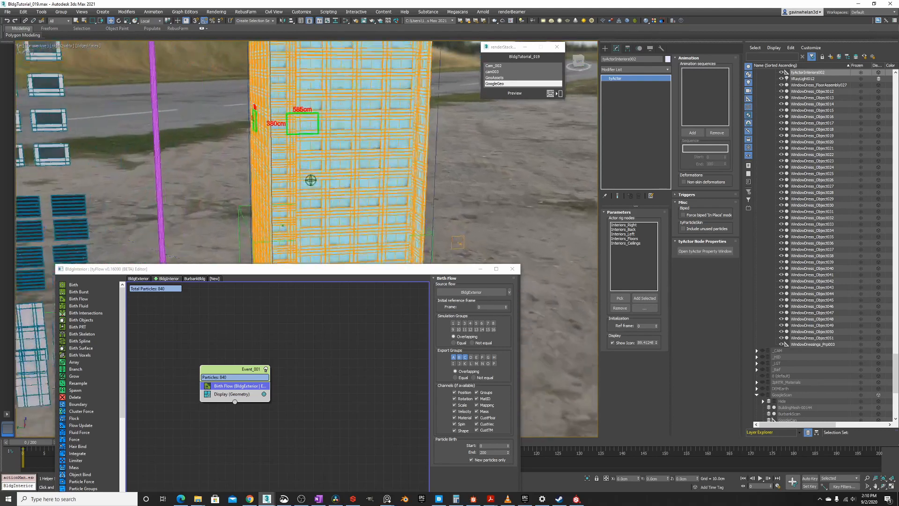
drag(243, 369, 268, 325)
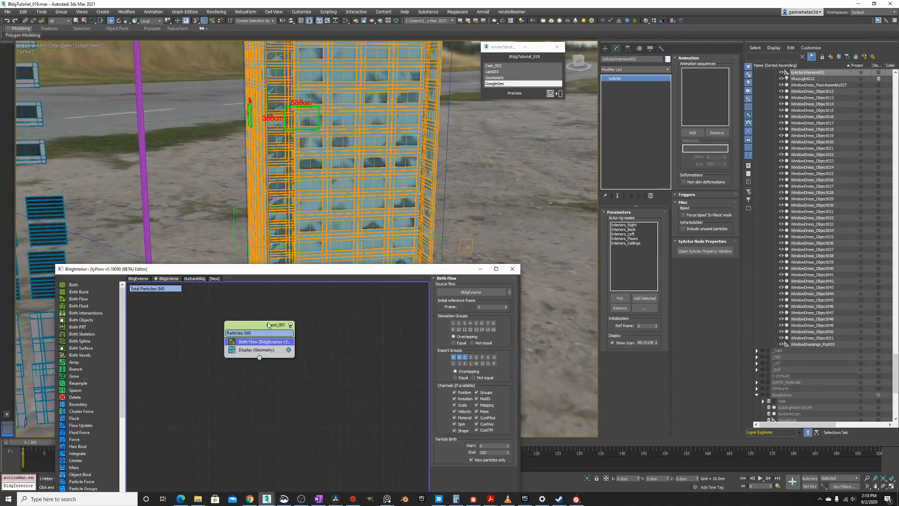
Rename Event_001 in the BldgInterior flow as InteriorOffices
right_click(271, 325)
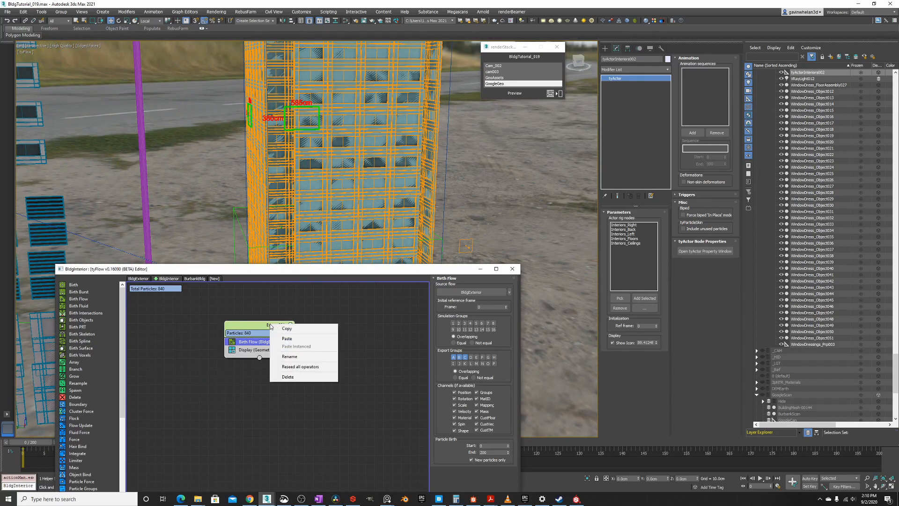
click(292, 357)
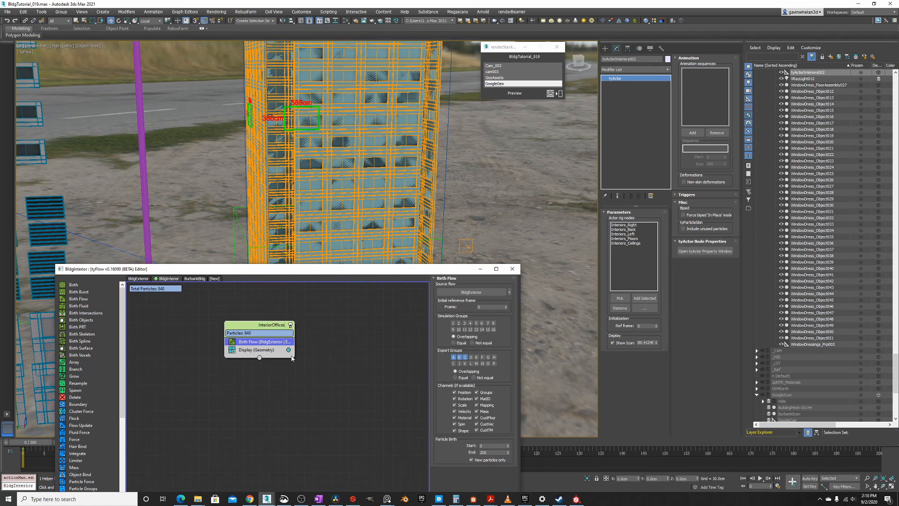
drag(239, 270, 356, 207)
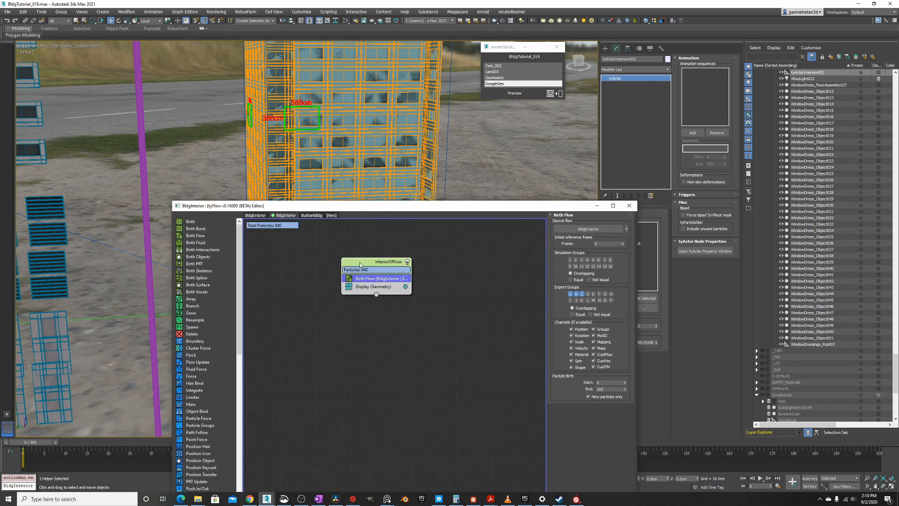
Add an Actor operator to the InteriorOffices event and assign tyActorInteriors002 to it
text(actor)
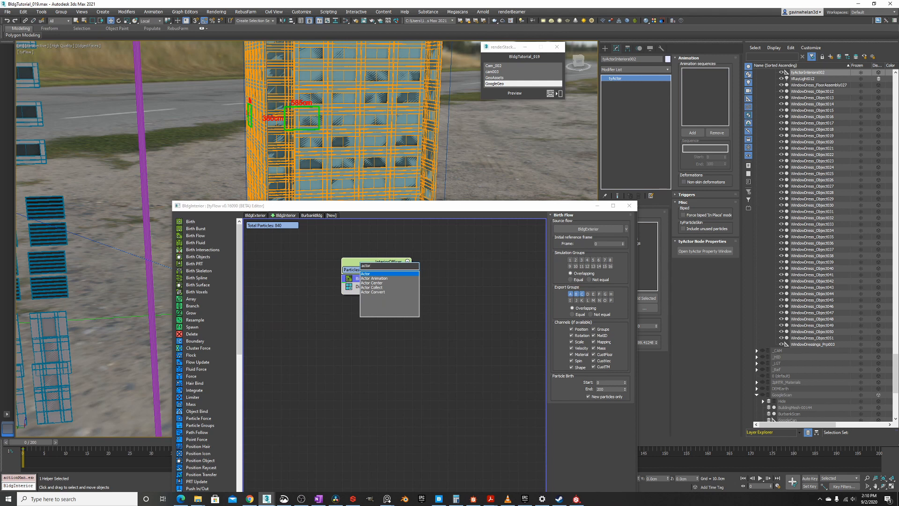
key(Return)
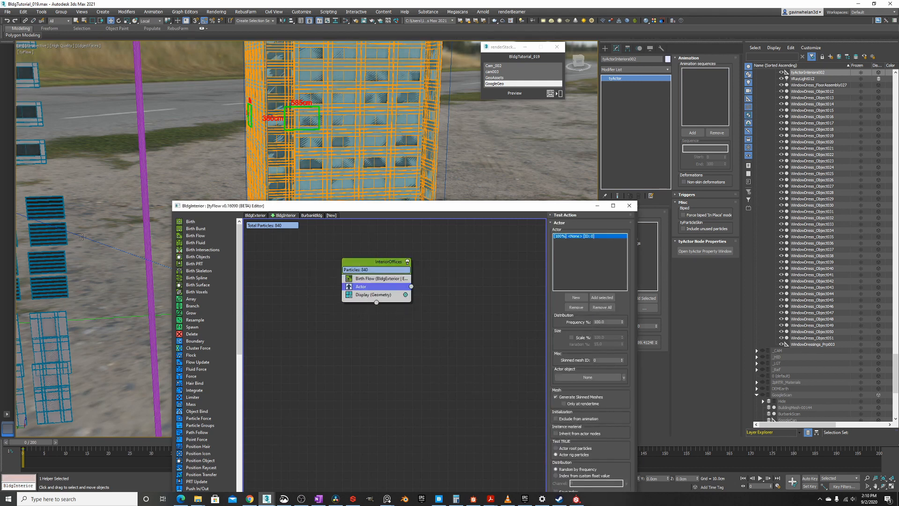
scroll(86, 244, down, 3)
middle_drag(86, 244, 122, 243)
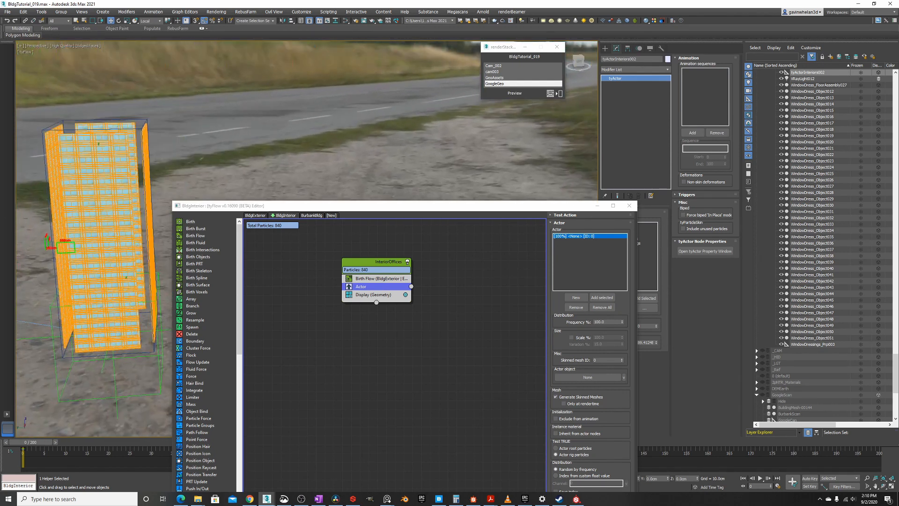
click(604, 298)
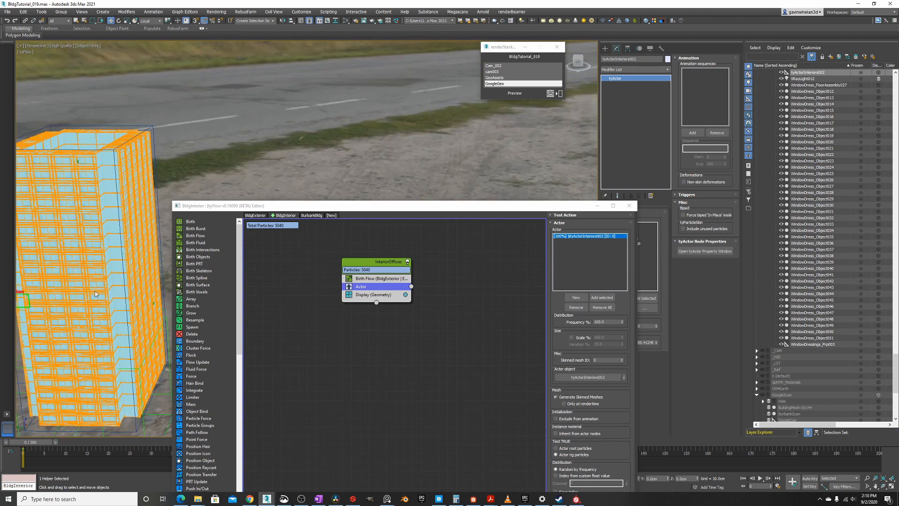
scroll(131, 284, up, 3)
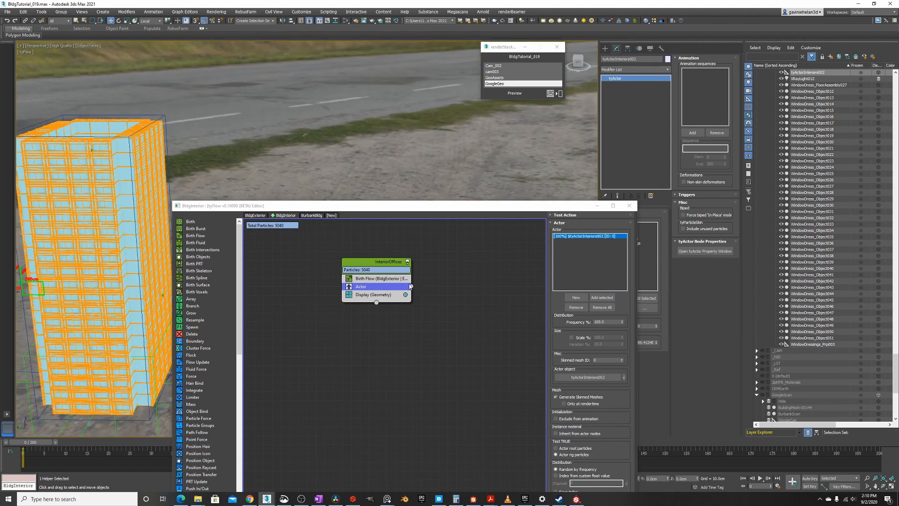
Create a Mesh event fed by the InteriorOffices Actor operator and disable the Display operator in InteriorOffices
drag(367, 267, 324, 256)
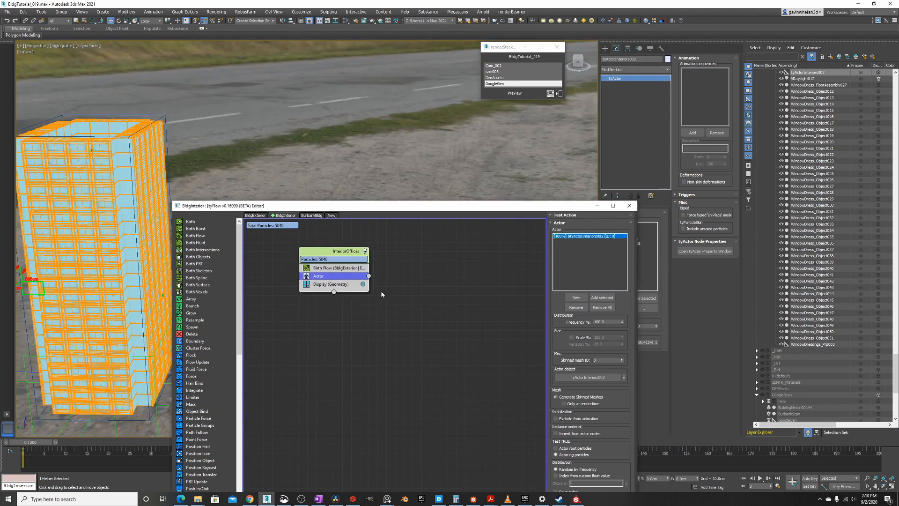
right_click(383, 286)
click(402, 291)
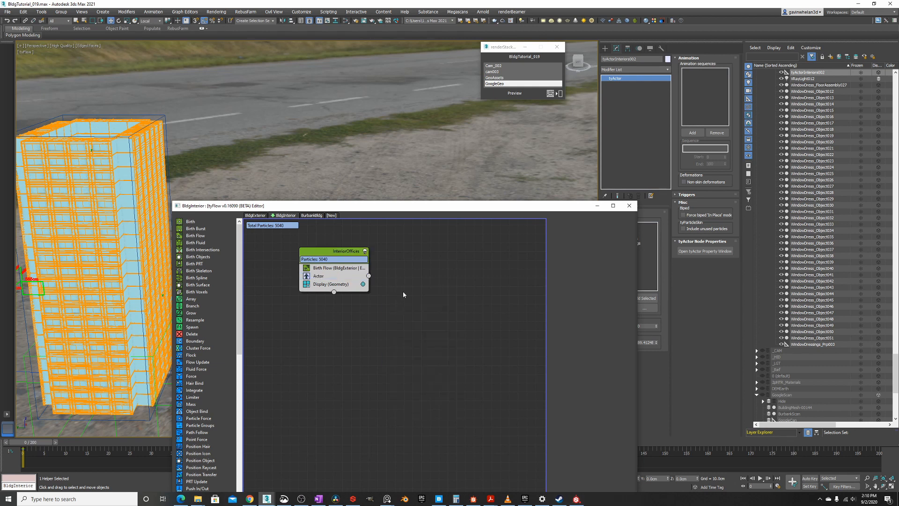
text(mesh)
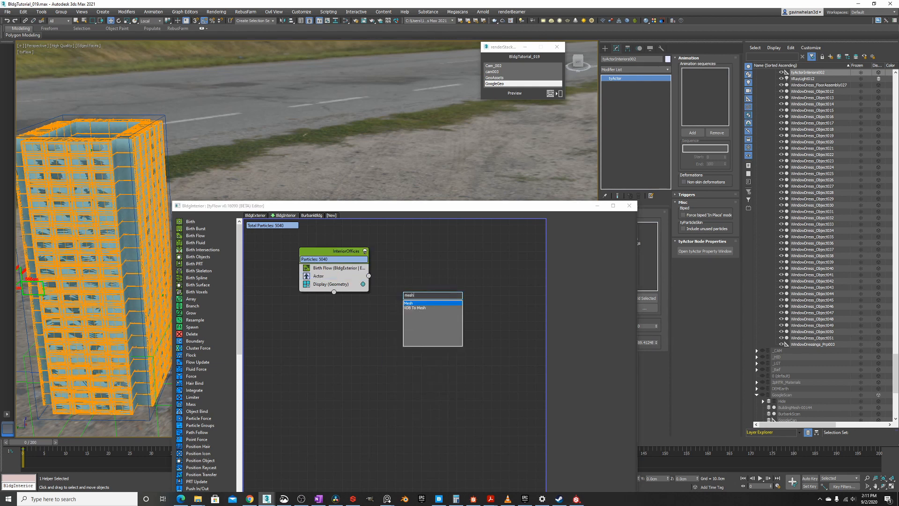
key(Return)
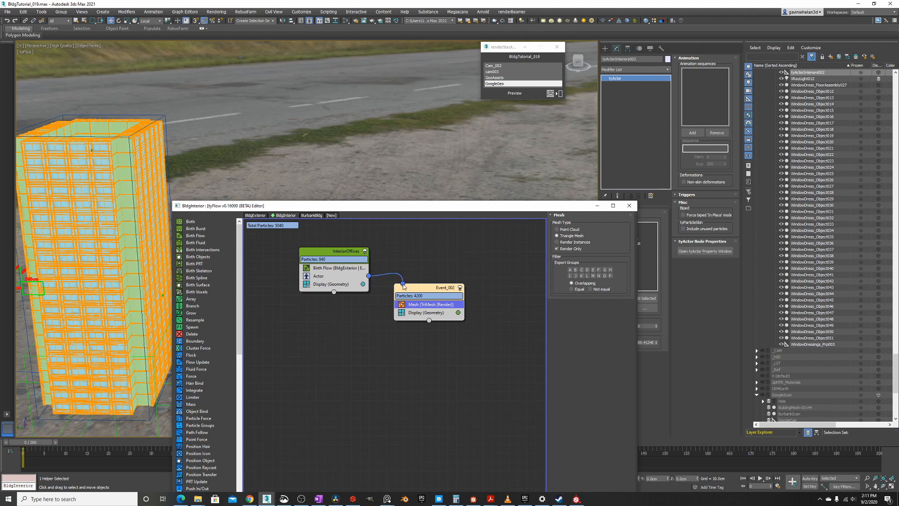
click(310, 283)
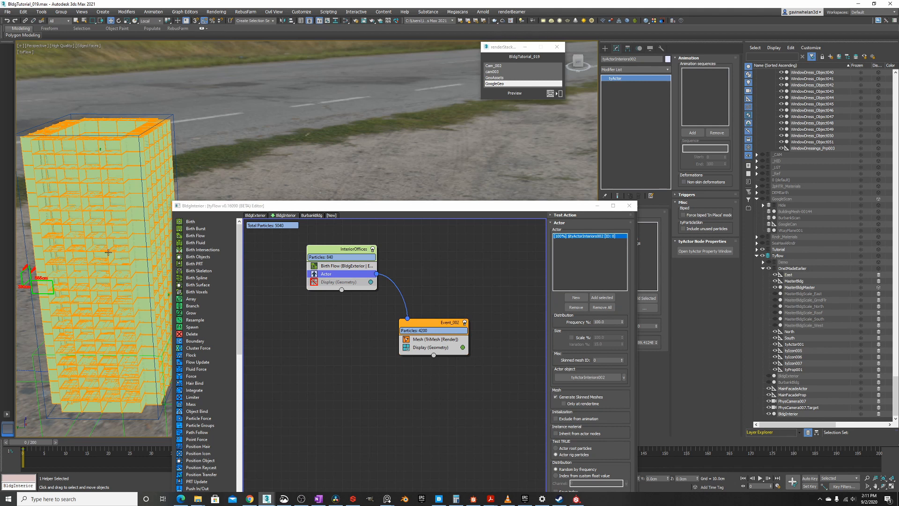
drag(229, 208, 231, 207)
Examine the interior rooms generated across the building's floors from several angles
middle_drag(66, 257, 92, 262)
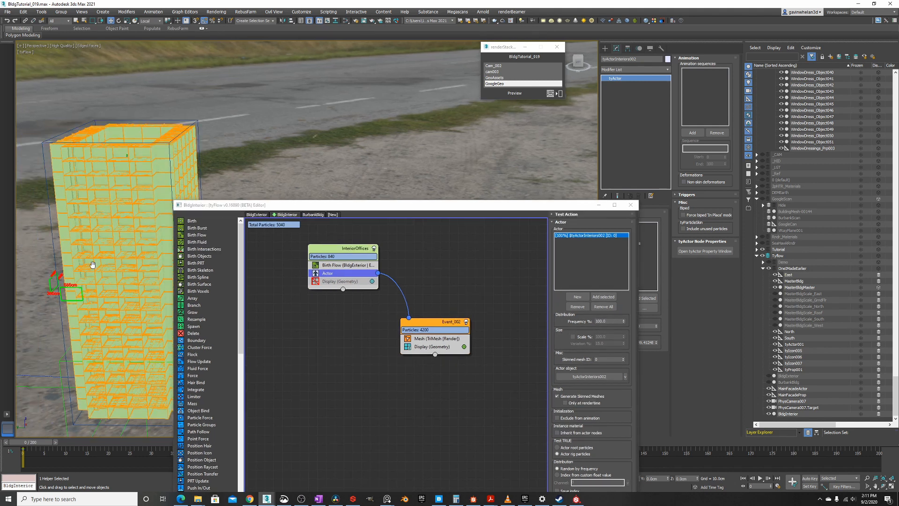
scroll(114, 239, up, 10)
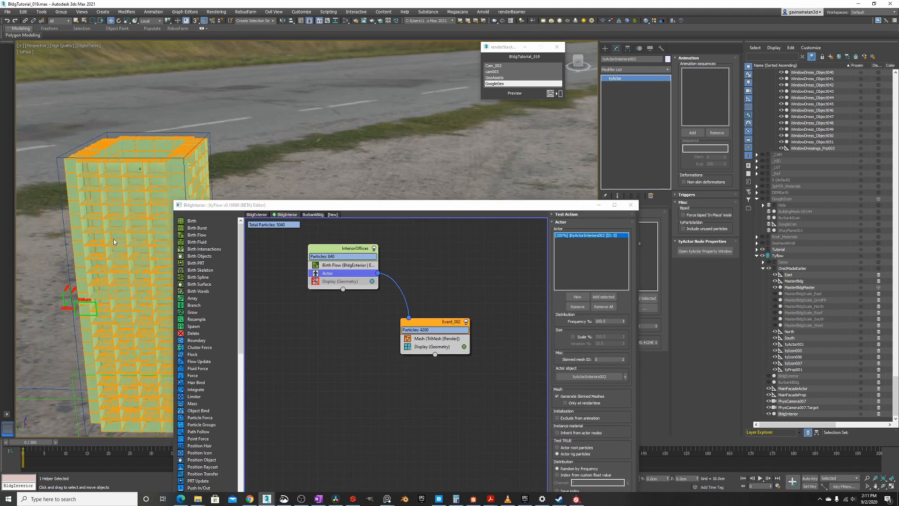
alt+middle_drag(113, 238, 68, 216)
scroll(147, 220, down, 3)
alt+middle_drag(152, 215, 68, 133)
scroll(145, 221, up, 4)
scroll(117, 195, up, 3)
scroll(117, 195, down, 1)
scroll(122, 237, down, 3)
scroll(123, 237, up, 4)
scroll(123, 229, down, 4)
scroll(90, 276, down, 3)
alt+middle_drag(91, 275, 143, 244)
scroll(144, 244, down, 2)
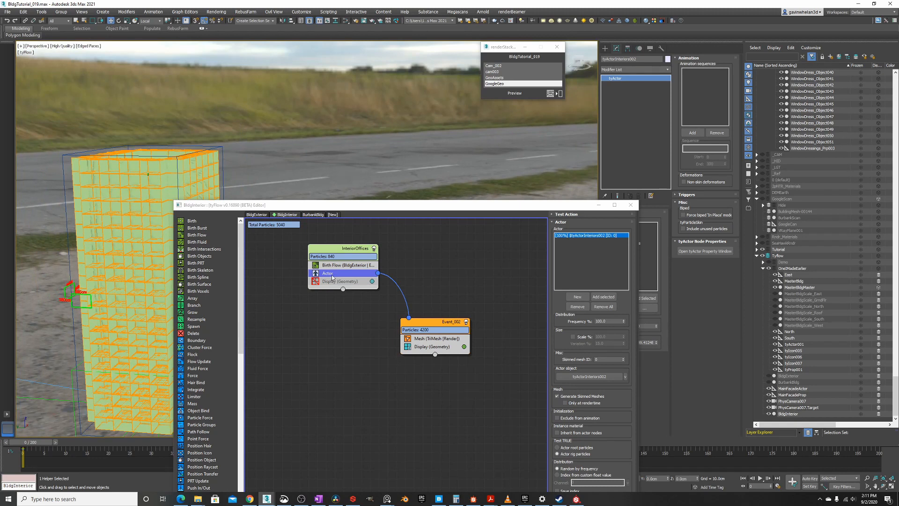
Duplicate the InteriorOffices event and place the copy beside the original
click(347, 252)
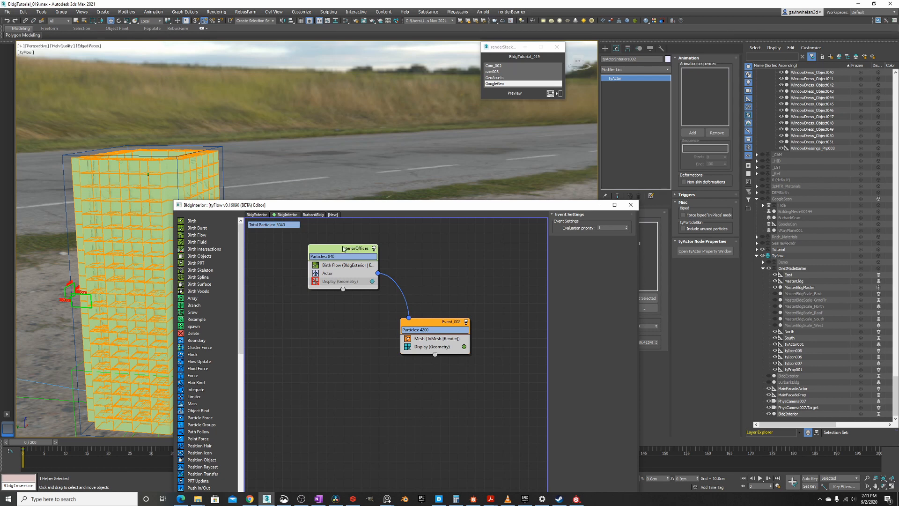
drag(343, 248, 356, 248)
right_click(346, 248)
click(365, 253)
right_click(444, 254)
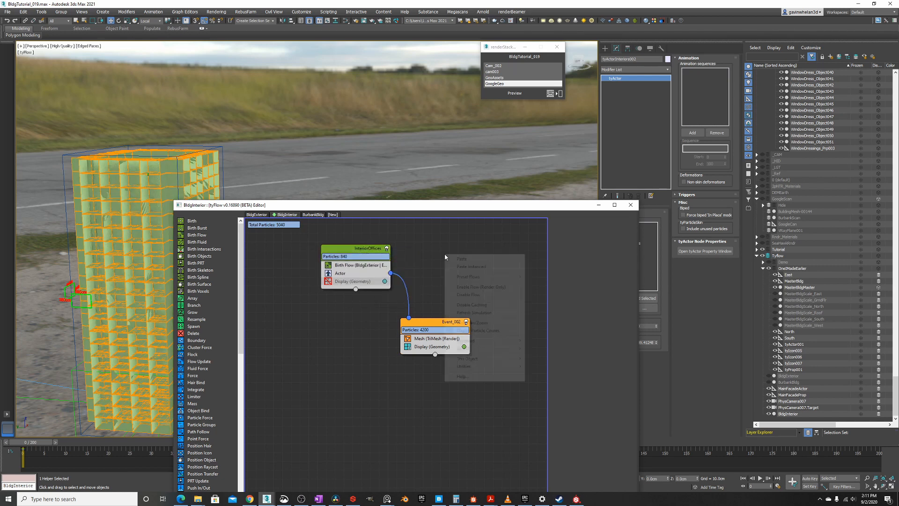
click(461, 258)
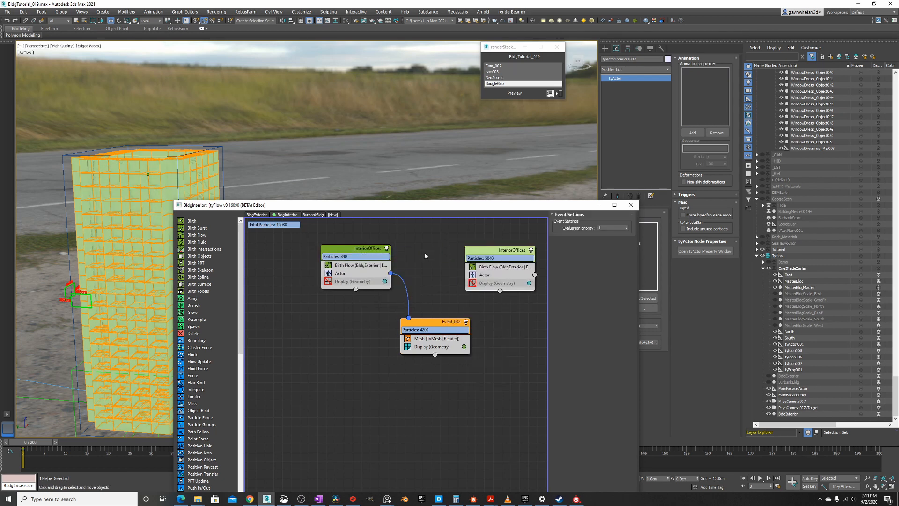
Locate the Furniture asset group in the viewport and select its ActorFurniture tyActor
scroll(424, 254, down, 2)
scroll(127, 234, down, 5)
middle_drag(71, 238, 133, 270)
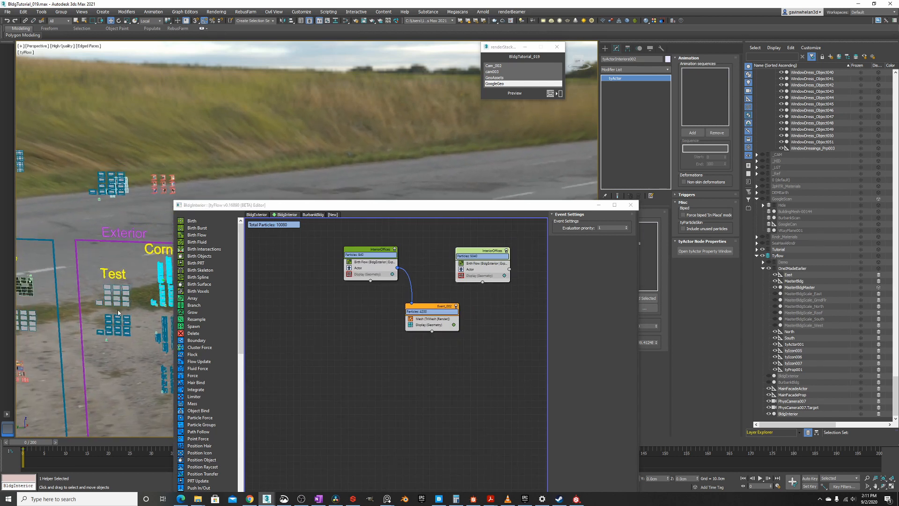
middle_drag(118, 312, 176, 287)
scroll(108, 280, up, 6)
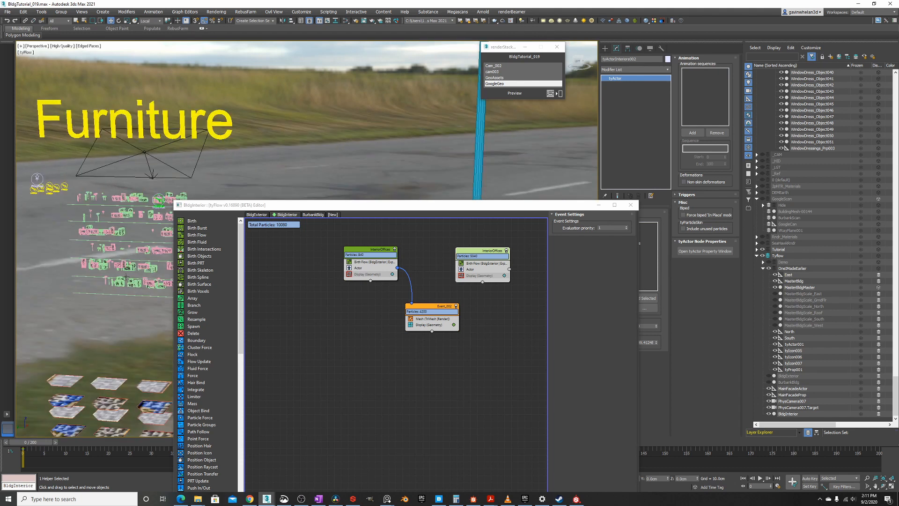
scroll(124, 260, up, 8)
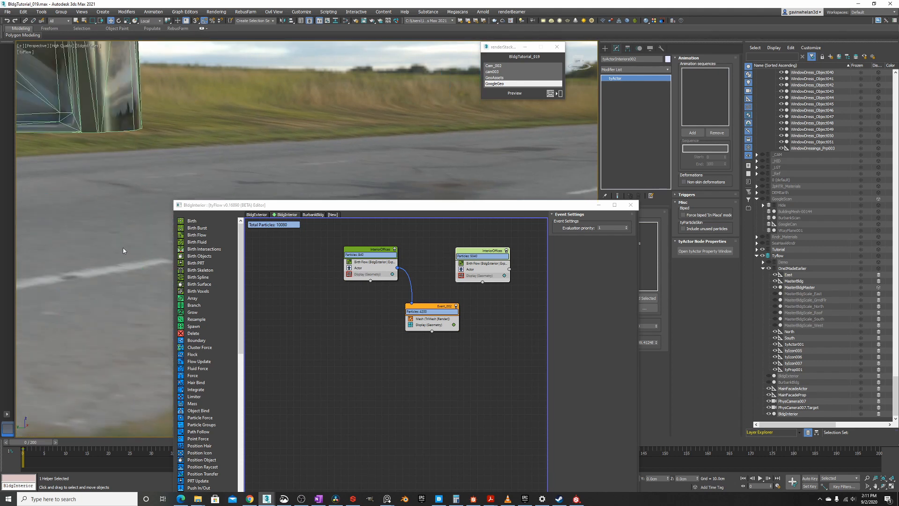
scroll(123, 250, down, 8)
scroll(101, 247, up, 2)
scroll(94, 305, down, 8)
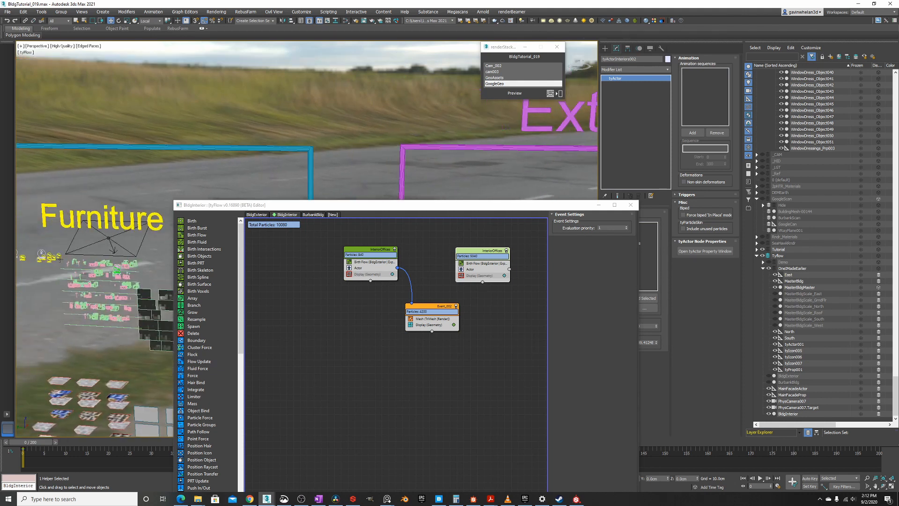
scroll(59, 258, up, 8)
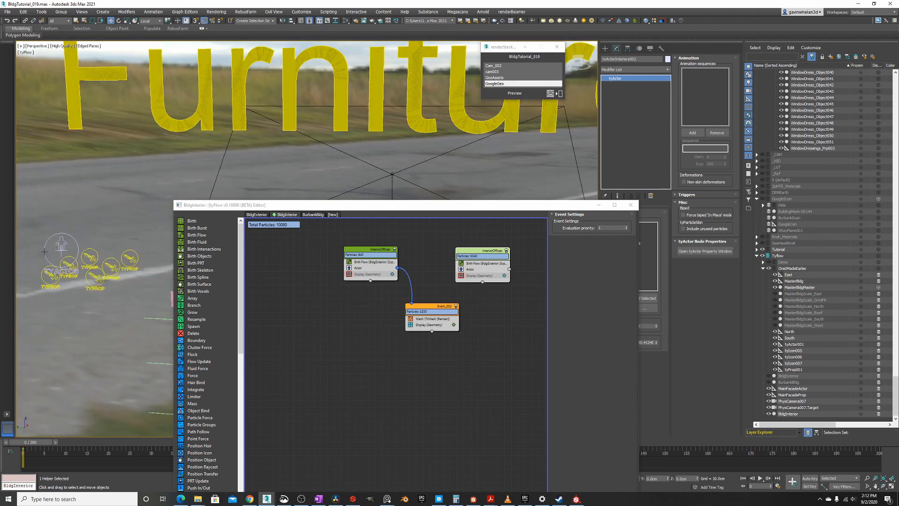
click(44, 251)
Replace tyActorInteriors002 with ActorFurniture in the copied event's Actor operator and connect its output to the Mesh event
click(470, 269)
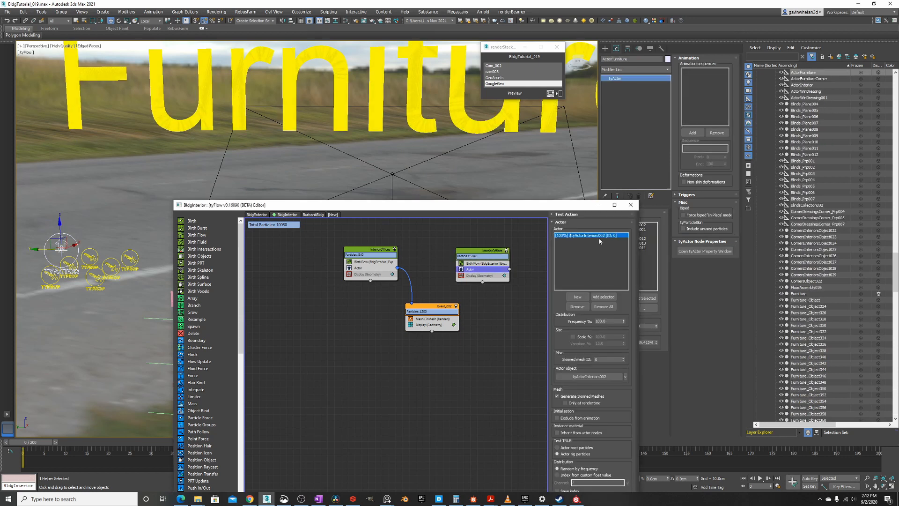
scroll(287, 164, down, 5)
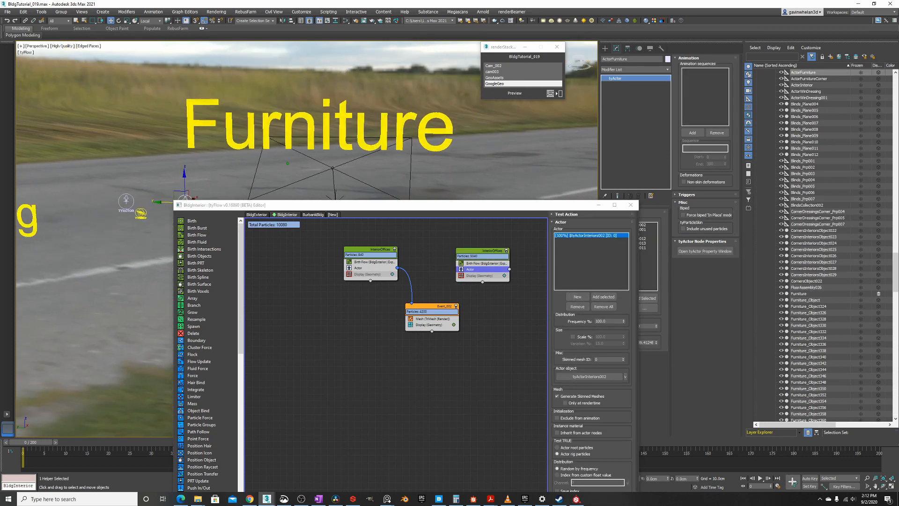
scroll(287, 163, down, 2)
middle_drag(288, 163, 781, 103)
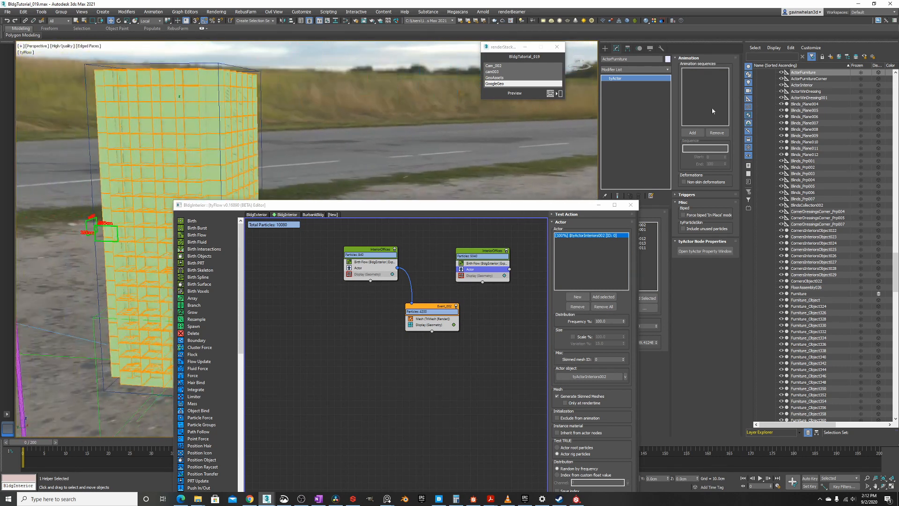
middle_drag(130, 157, 122, 162)
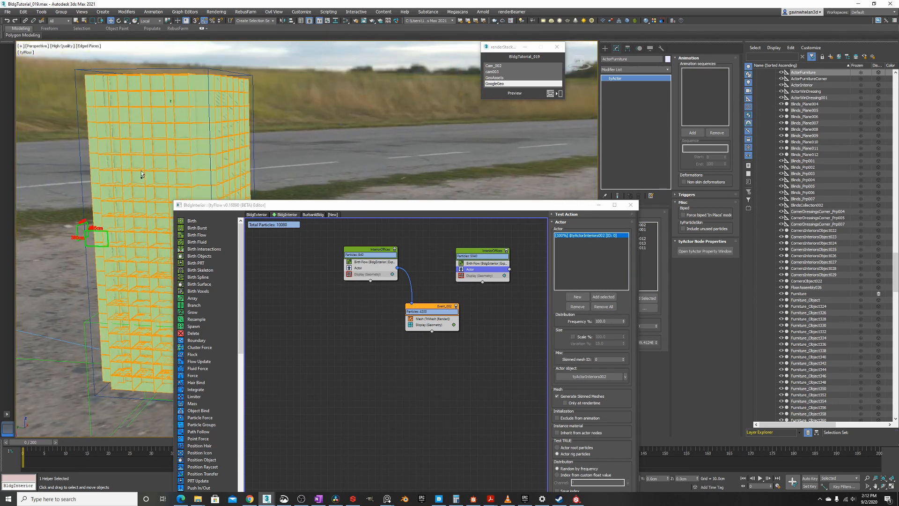
scroll(142, 172, up, 1)
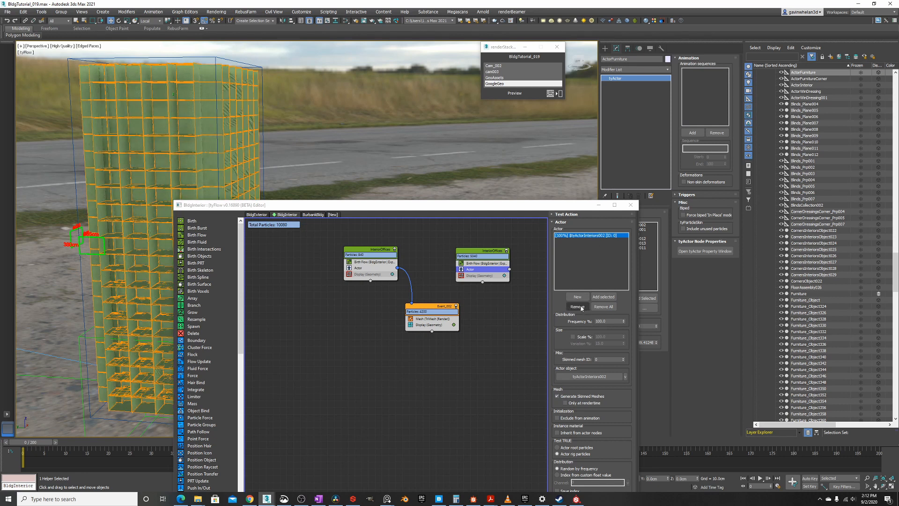
click(584, 307)
click(601, 298)
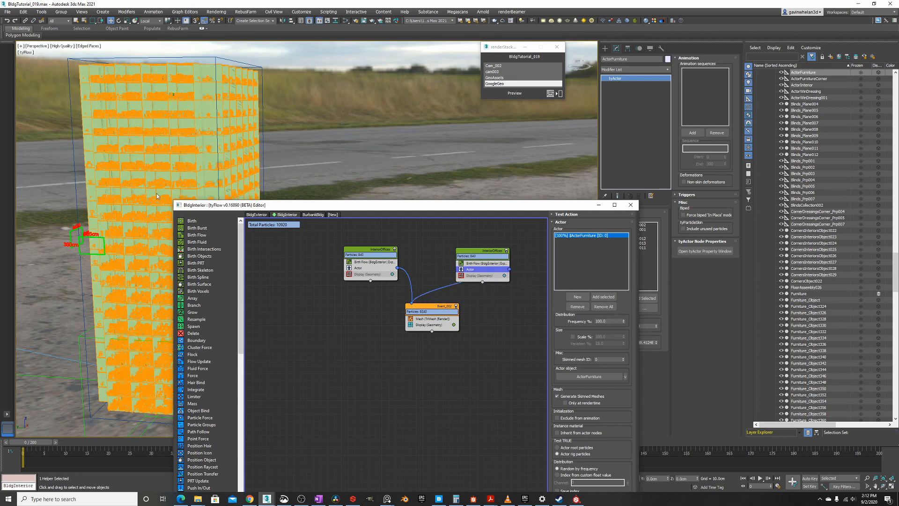
Examine the furniture placement inside the building's rooms and return to the multi-viewport layout
middle_drag(114, 190, 95, 213)
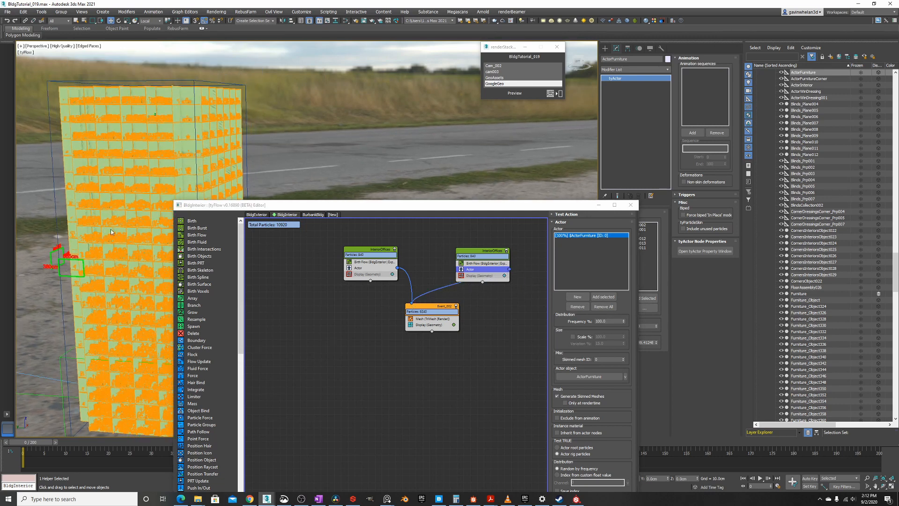
scroll(111, 231, up, 10)
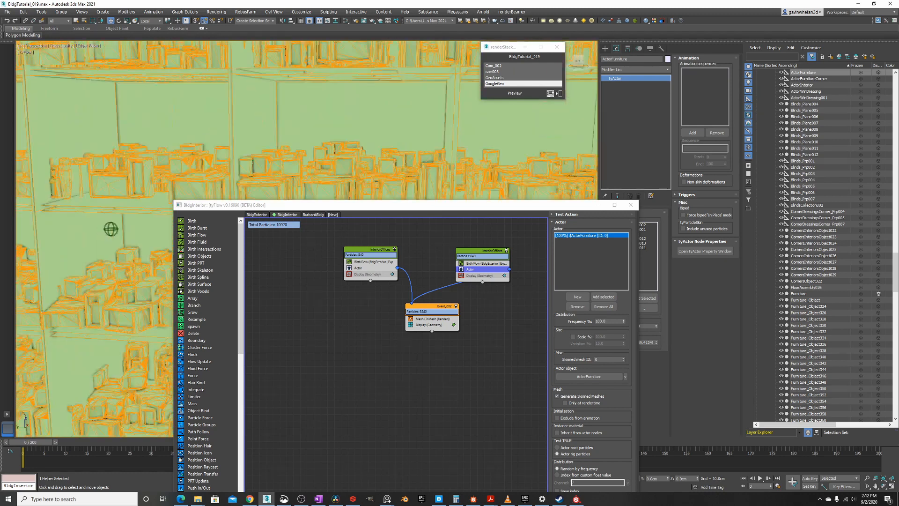
scroll(110, 229, down, 15)
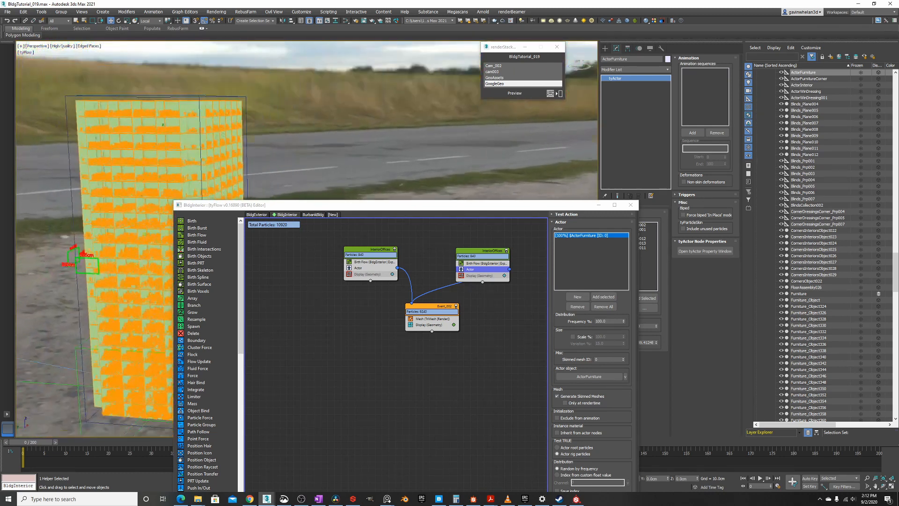
alt+middle_drag(111, 229, 131, 193)
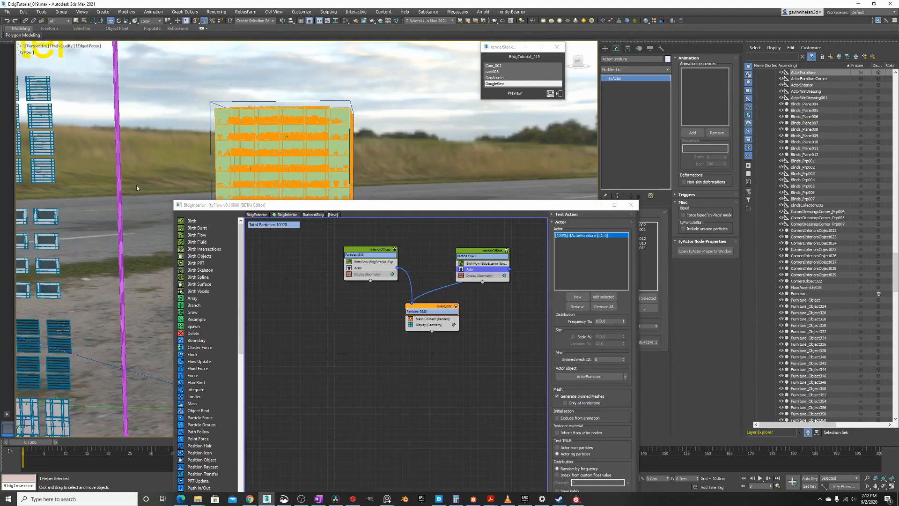
key(alt+w)
scroll(176, 160, down, 5)
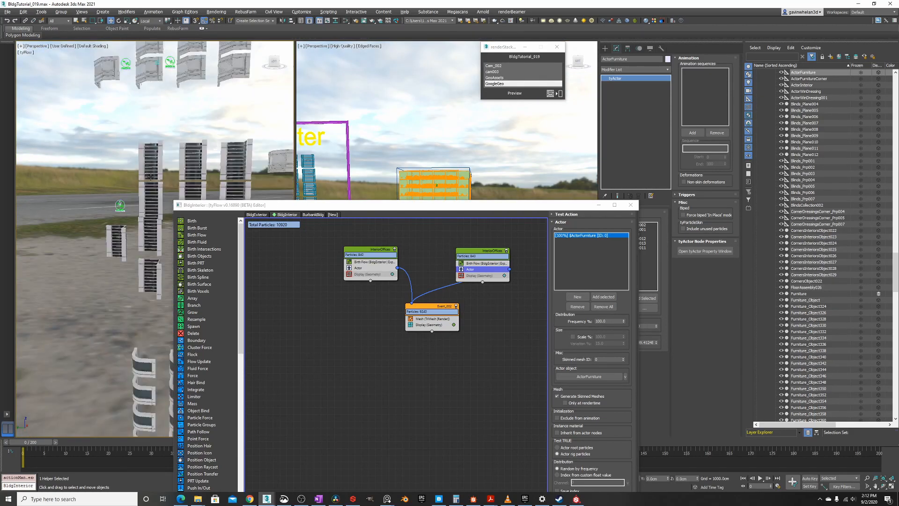
Locate the furniture rig in the perspective viewport and select its InteriorFurniture tyProp
middle_drag(176, 160, 113, 237)
middle_drag(87, 150, 236, 198)
middle_drag(70, 206, 132, 206)
scroll(73, 225, up, 6)
middle_drag(28, 221, 97, 242)
click(94, 249)
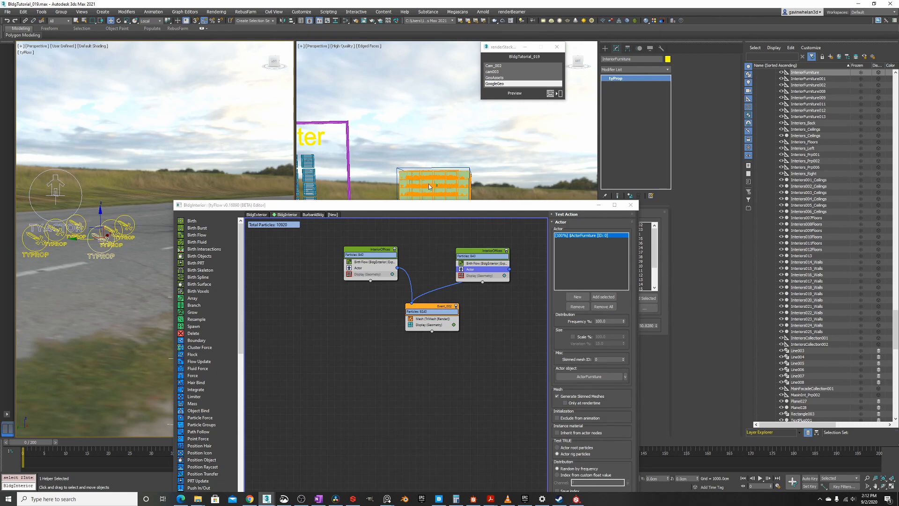
Frame the furnished rooms in the building view, move the tyFlow editor clear of them and turn off edged faces
scroll(429, 186, up, 10)
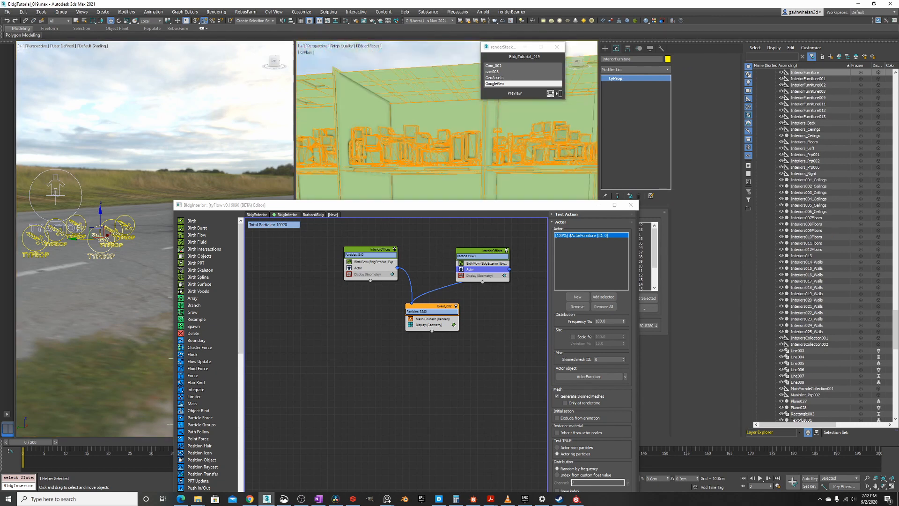
scroll(440, 170, down, 1)
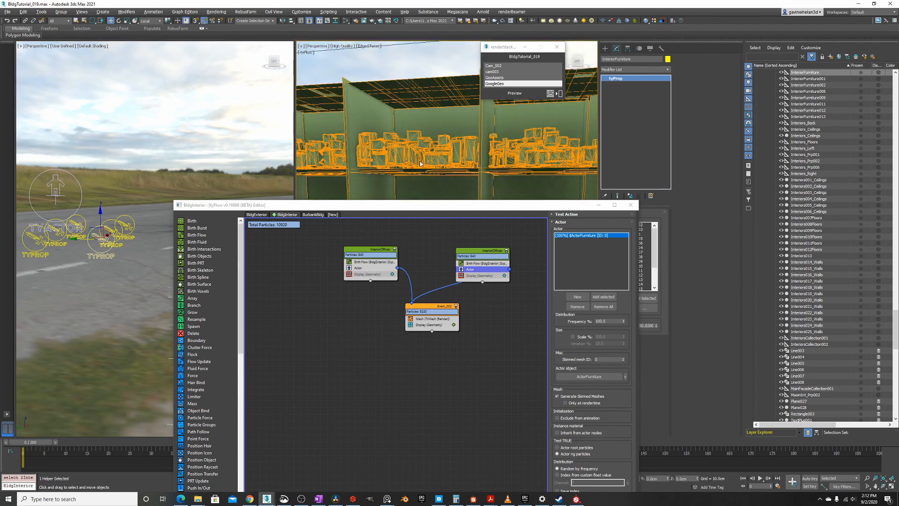
drag(455, 208, 367, 293)
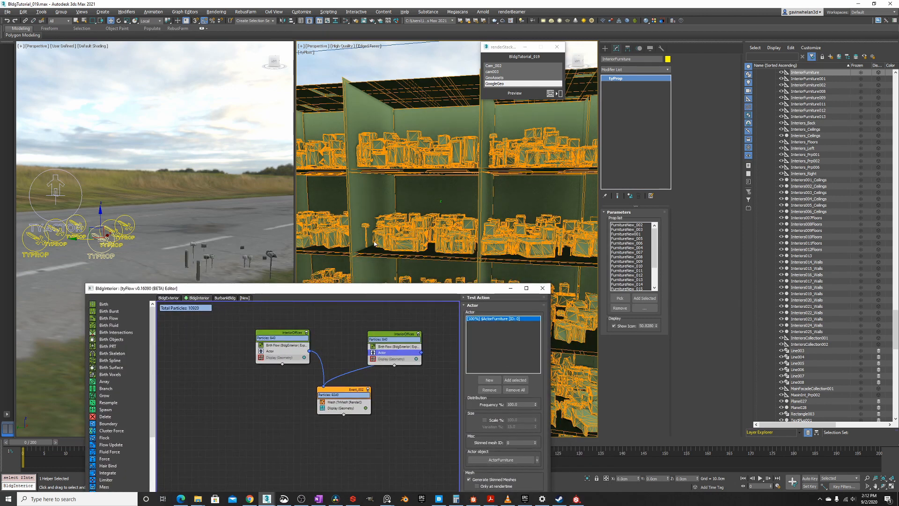
scroll(316, 244, up, 5)
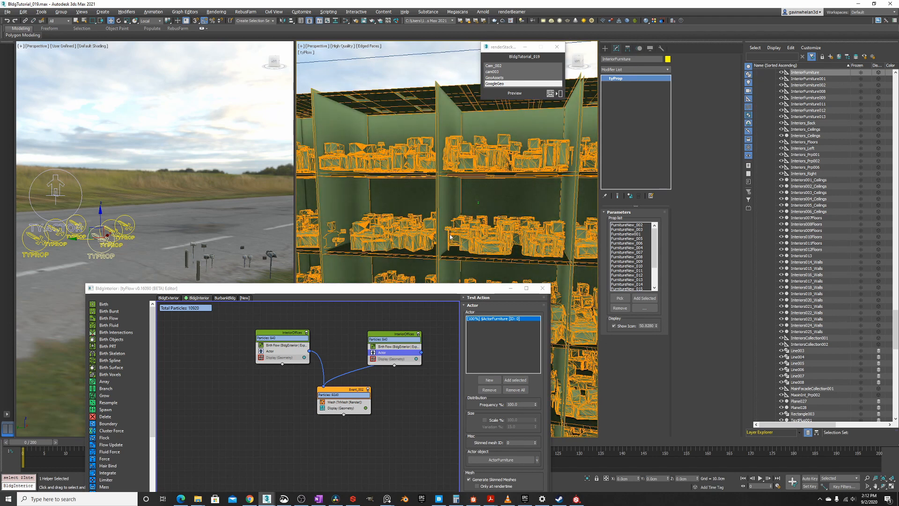
key(F4)
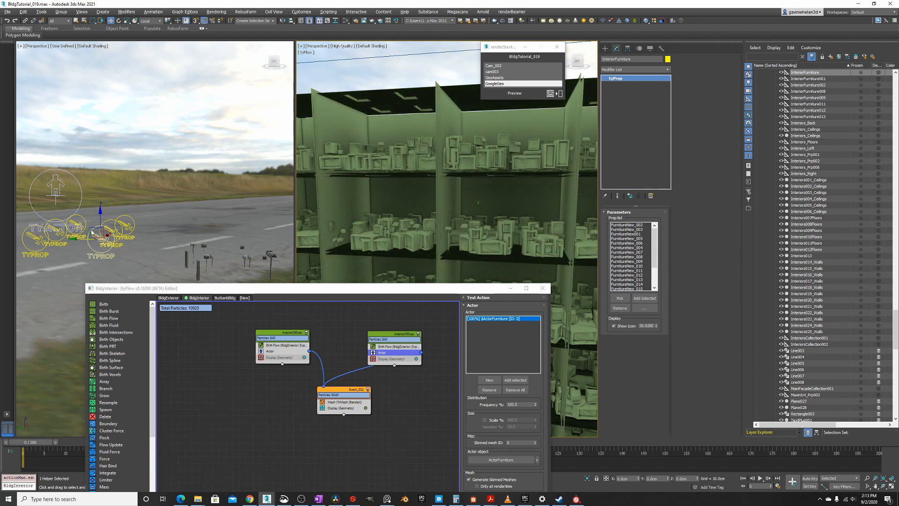
Select the InteriorFurniture011 tyProp in the furniture rig and try raising it slightly along Z
click(31, 221)
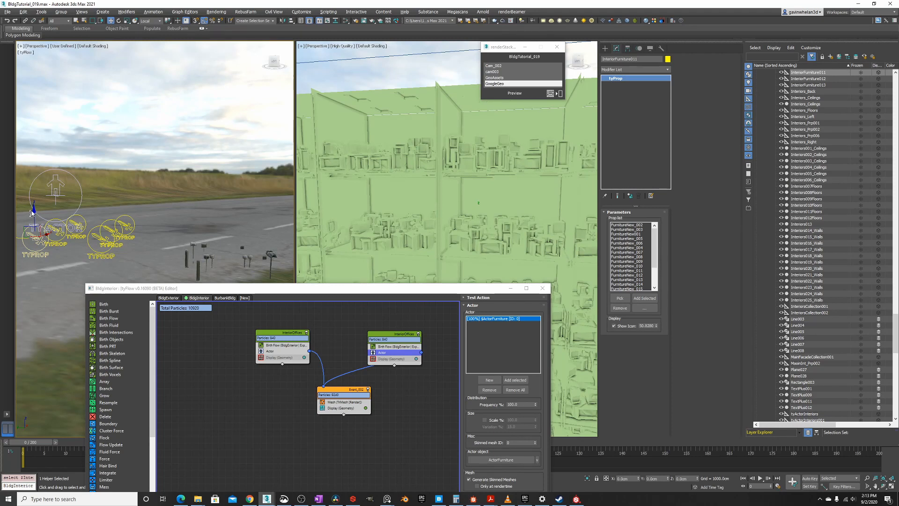
click(33, 210)
click(34, 217)
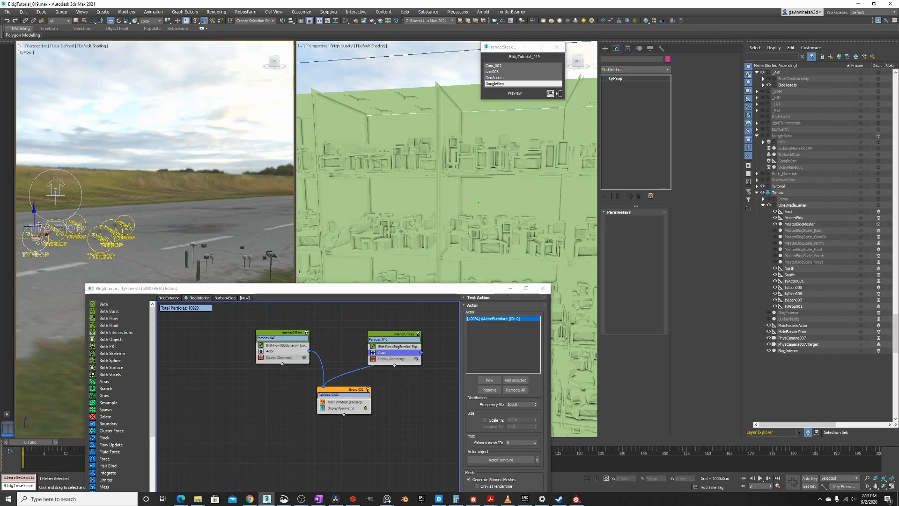
mouse_move(35, 211)
mouse_down()
mouse_move(34, 199)
mouse_move(33, 209)
mouse_up()
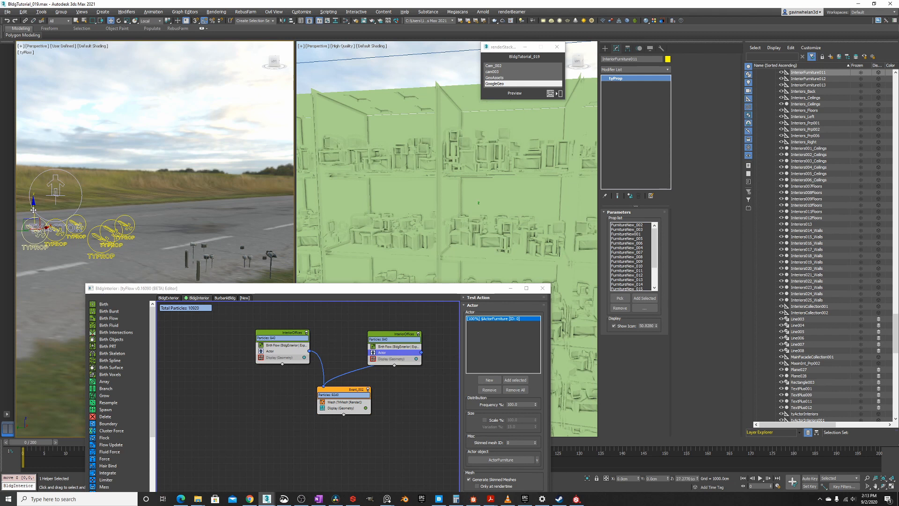
Try rotating the InteriorFurniture011 tyProp, undo the test transforms and return to the Move tool
right_click(79, 212)
click(92, 223)
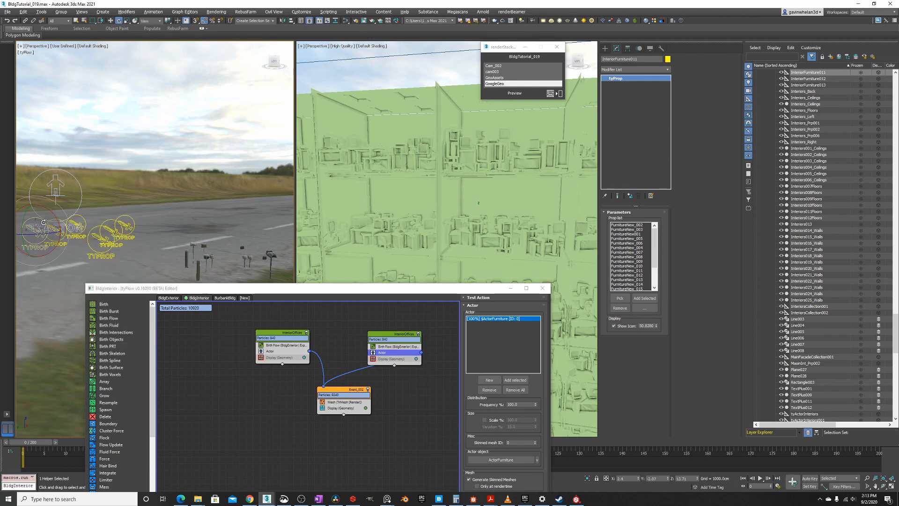
mouse_move(44, 223)
mouse_down()
mouse_move(26, 225)
mouse_move(40, 210)
mouse_move(41, 219)
mouse_move(28, 224)
mouse_up()
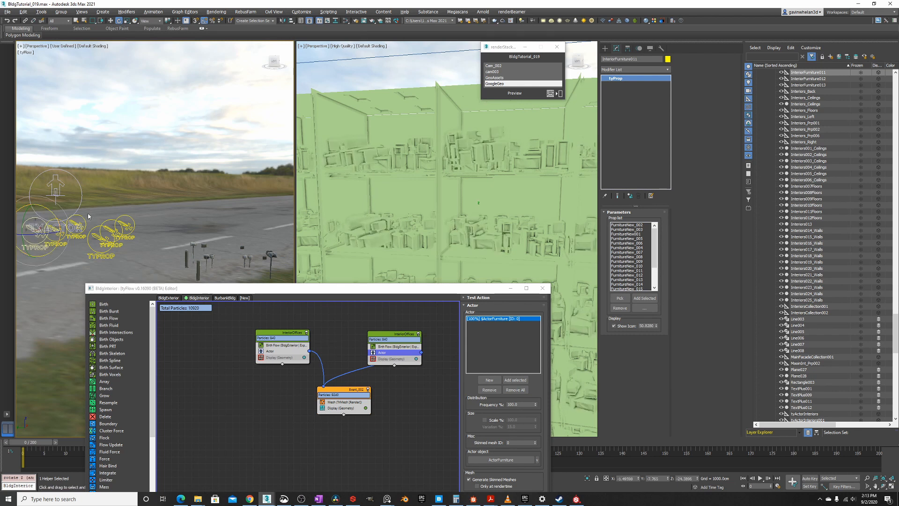
key(ctrl+z)
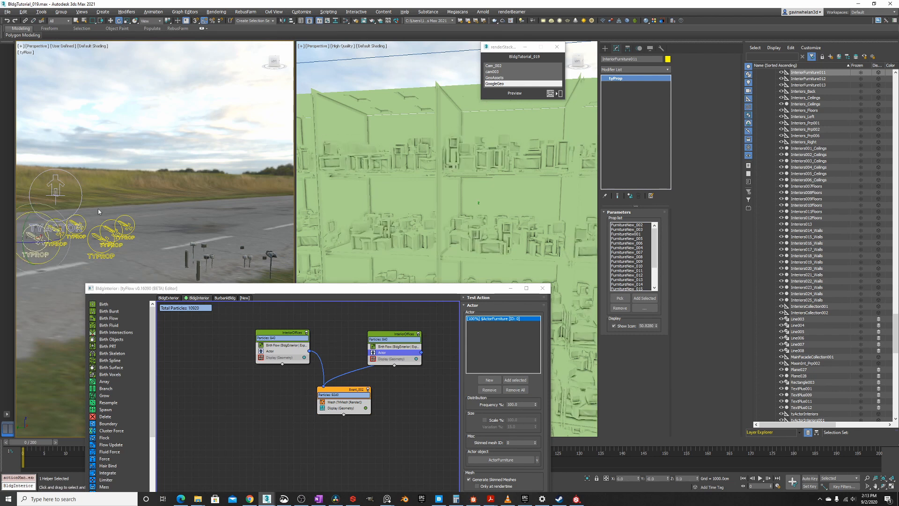
right_click(97, 209)
click(97, 211)
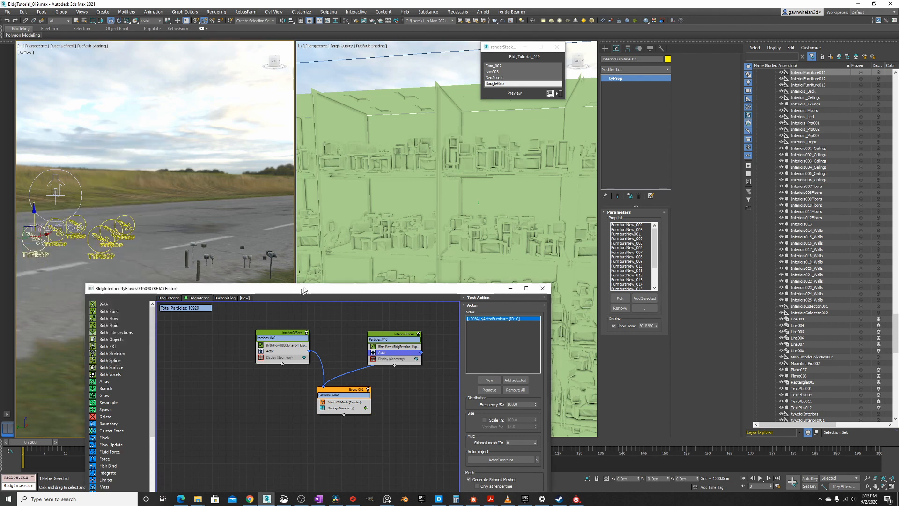
Reposition the tyFlow editor and bring the whole Furniture asset group into view
drag(300, 291, 307, 275)
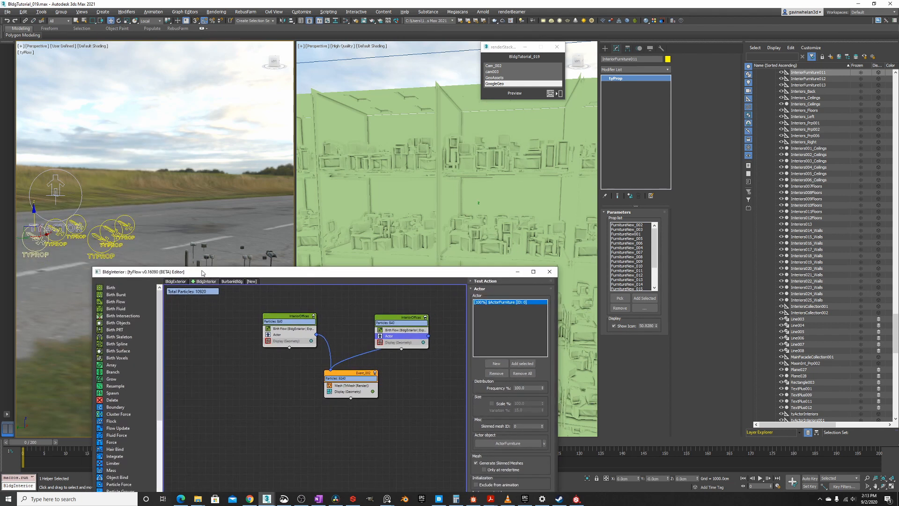
drag(203, 273, 252, 268)
scroll(109, 278, down, 3)
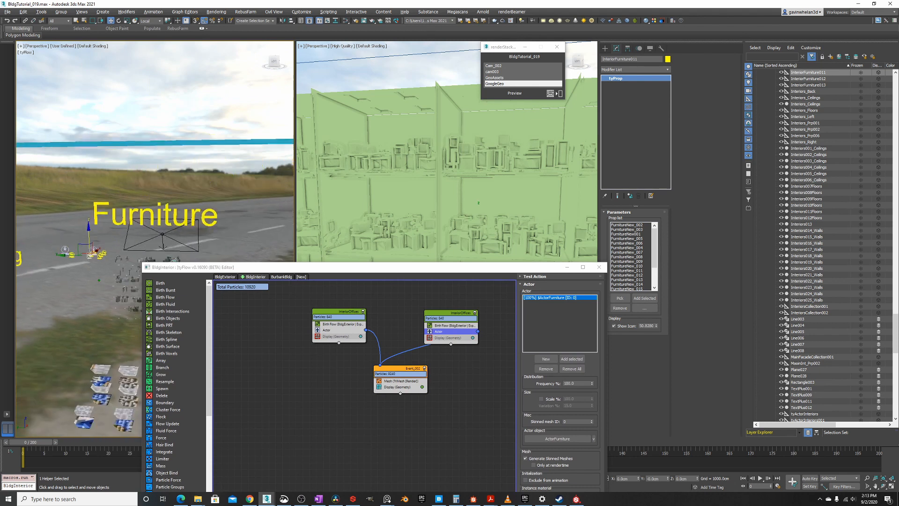
middle_drag(110, 277, 97, 246)
scroll(98, 245, up, 4)
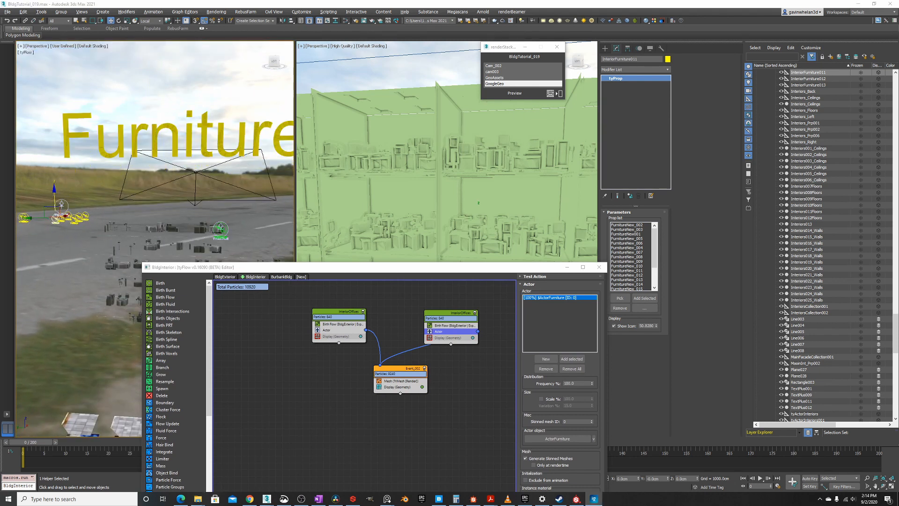
Switch to ImageGlass, enlarge its window and compare the Cam-MainFacade.jpg and Corner-MainFacade.jpg renders
drag(898, 32, 342, 61)
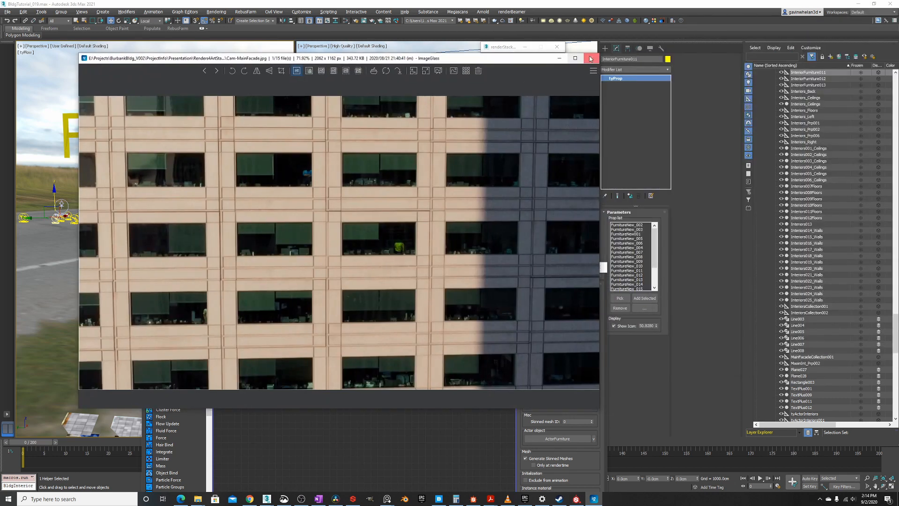
click(578, 58)
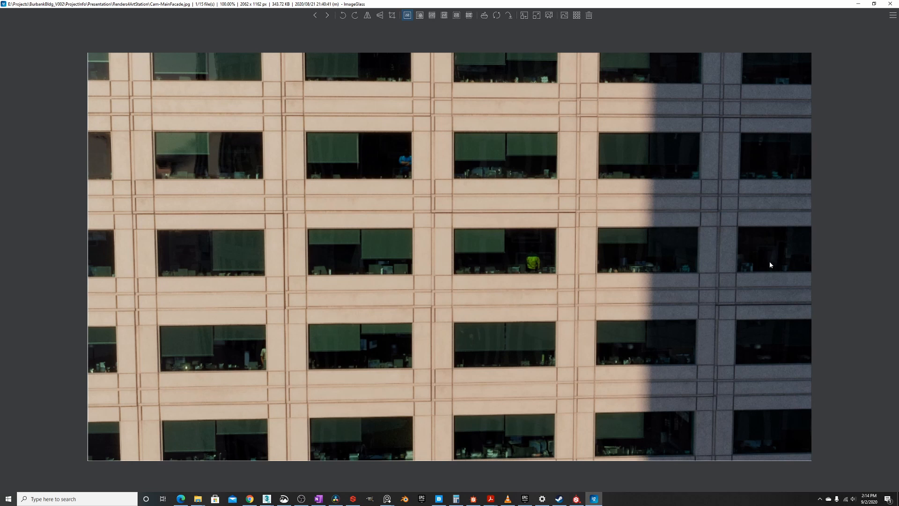
key(Right)
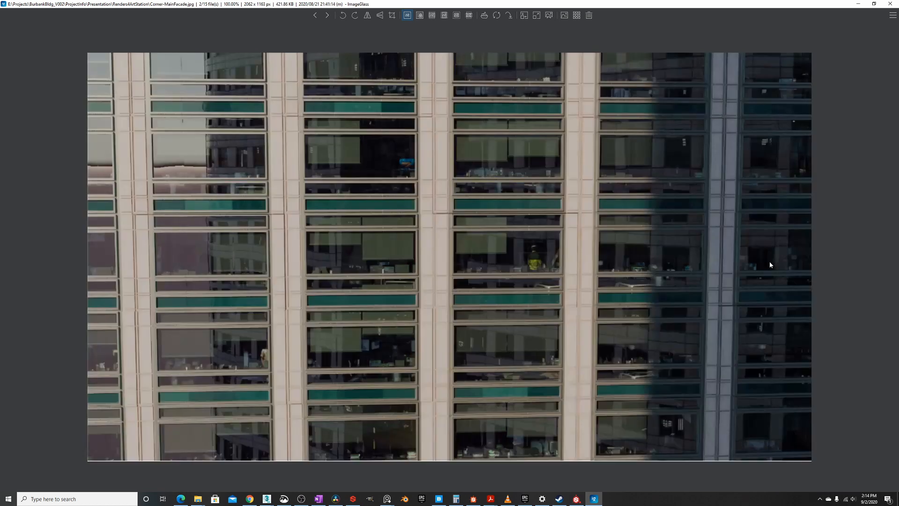
key(Left)
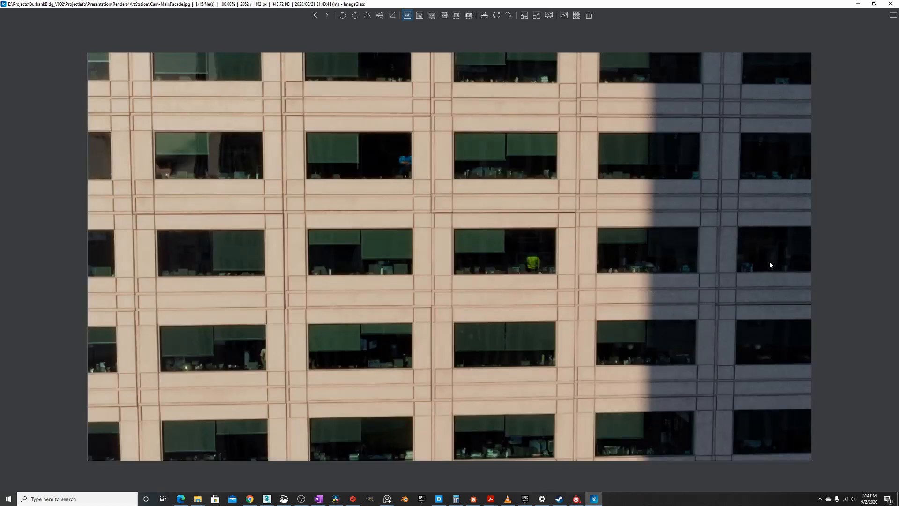
key(Right)
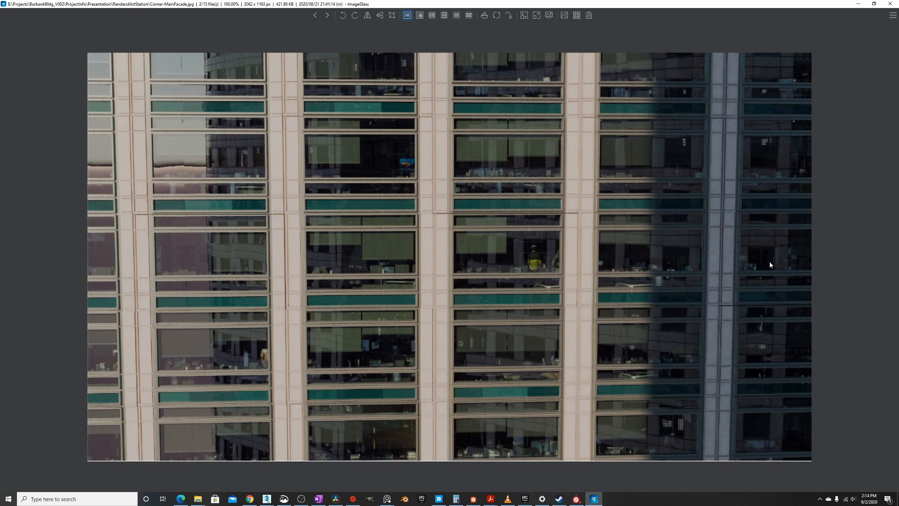
Browse the daytime and night-time helicopter renders through NightTimeSlide_002.jpg to examine the interiors behind the windows
key(Right)
key(Right)
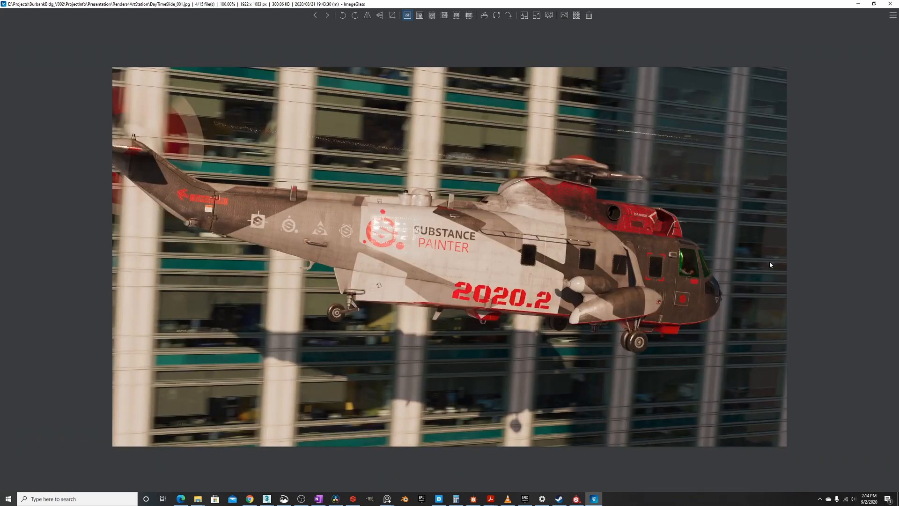
key(Right)
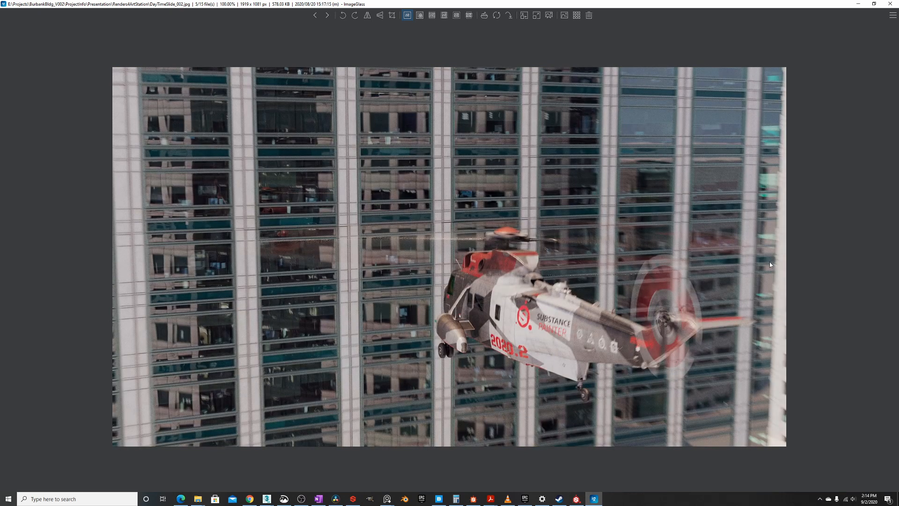
key(Right)
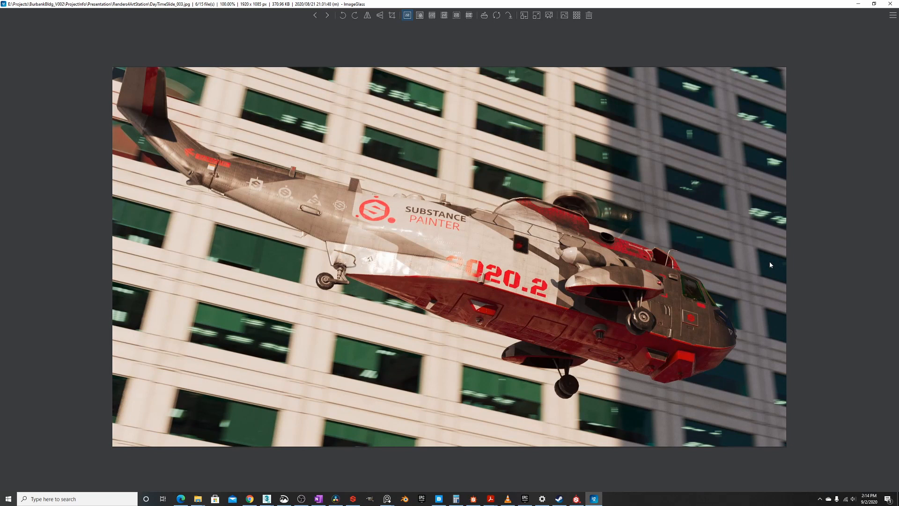
key(Right)
key(Right)
key(Right)
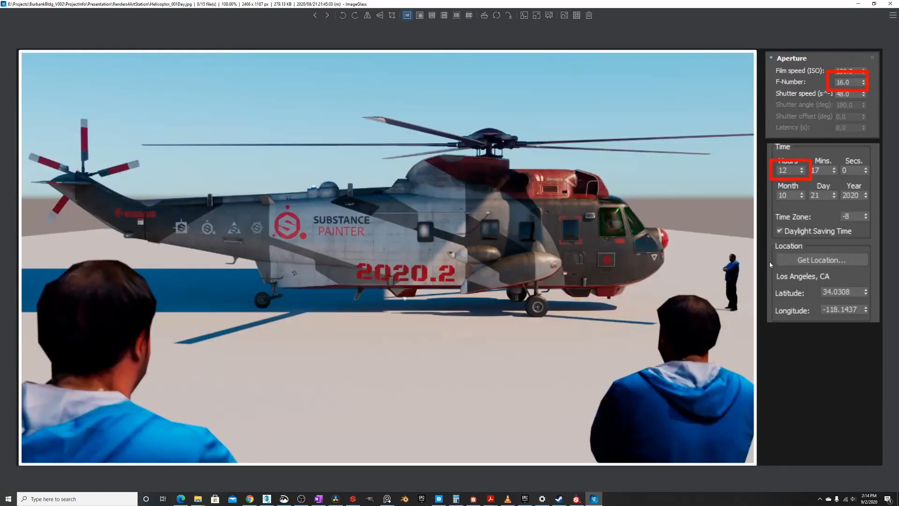
key(Right)
key(Right)
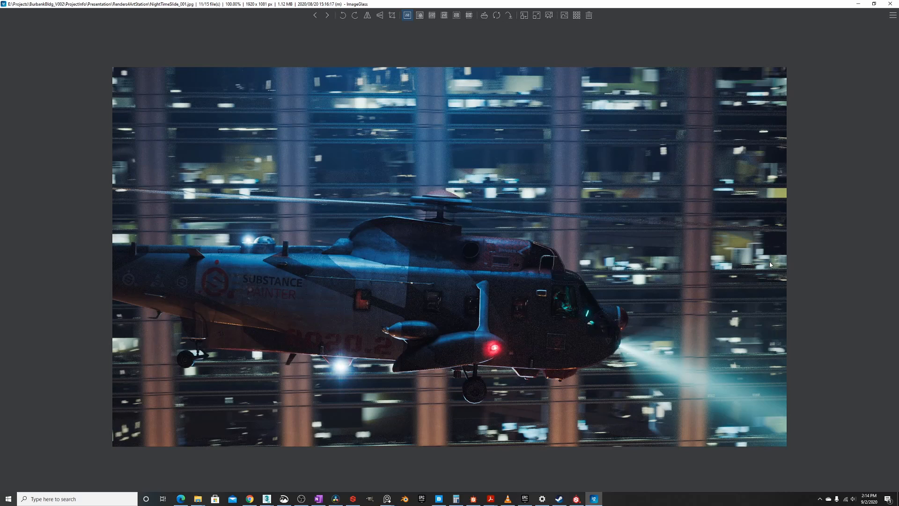
key(Right)
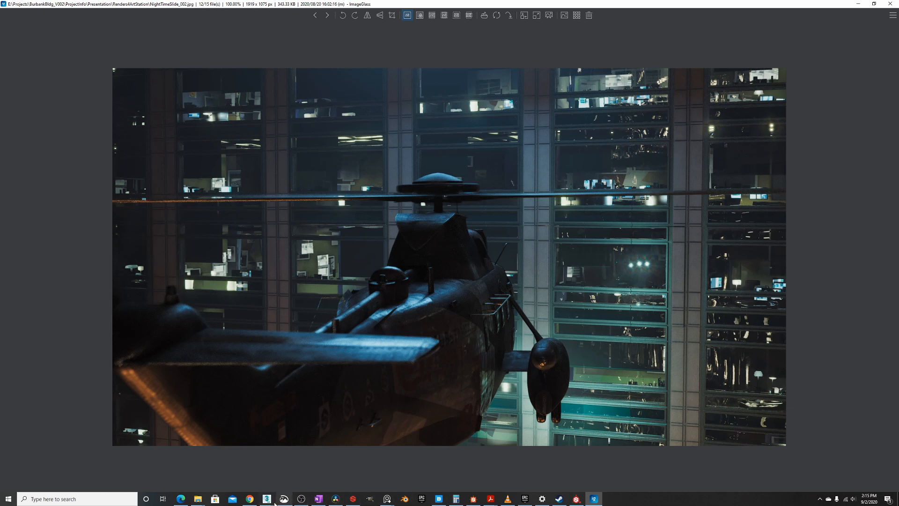
Switch back to BldgTutorial_019.max in 3ds Max and inspect the furnished rooms in the building view
mouse_move(269, 502)
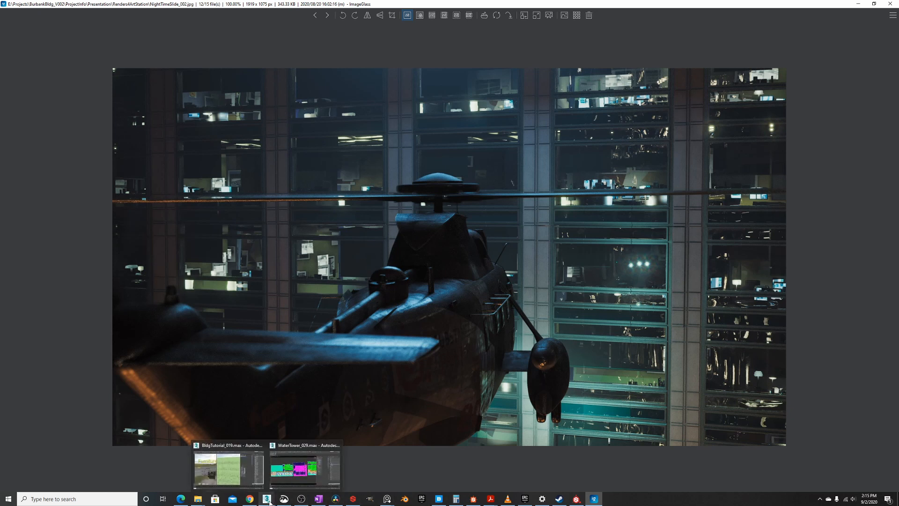
click(228, 468)
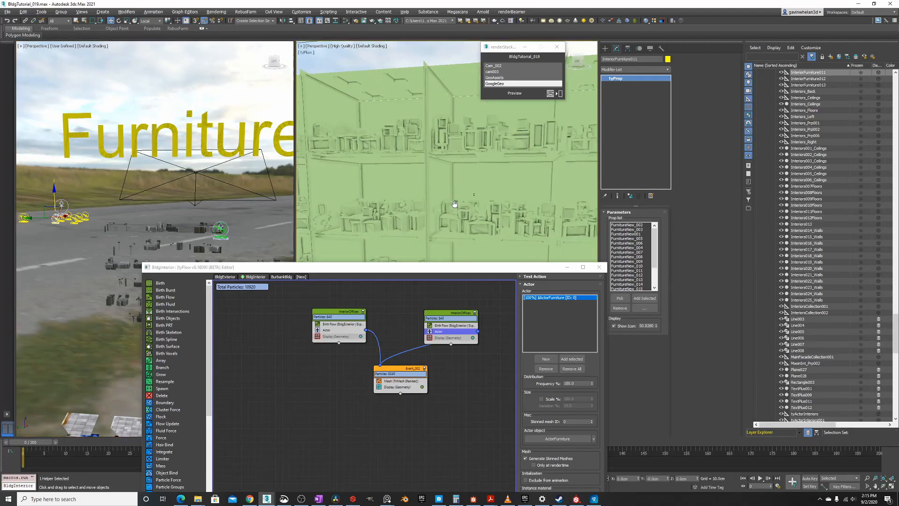
middle_drag(455, 204, 451, 201)
scroll(451, 202, up, 5)
scroll(433, 201, down, 5)
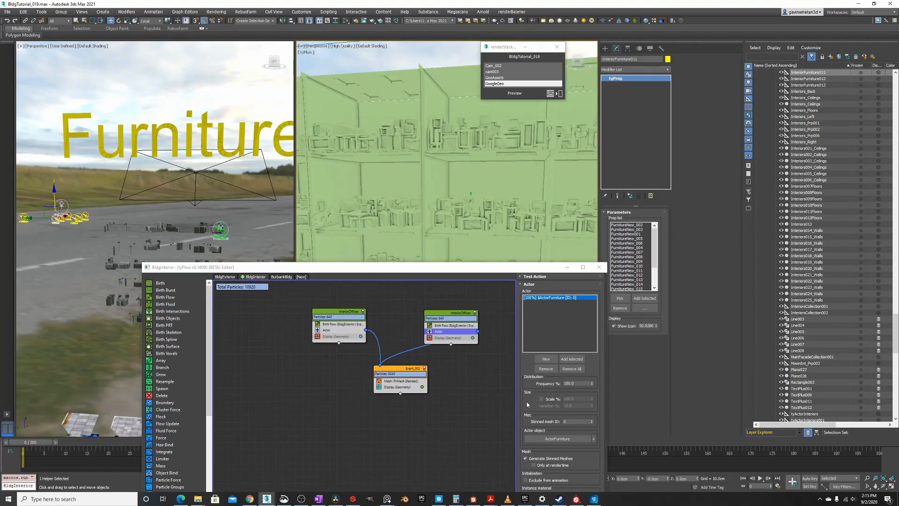
Review the remaining renders up to SunsetBeauty.jpg in ImageGlass, and return to the 3ds Max scene with the tyFlow editor below the building view
click(594, 498)
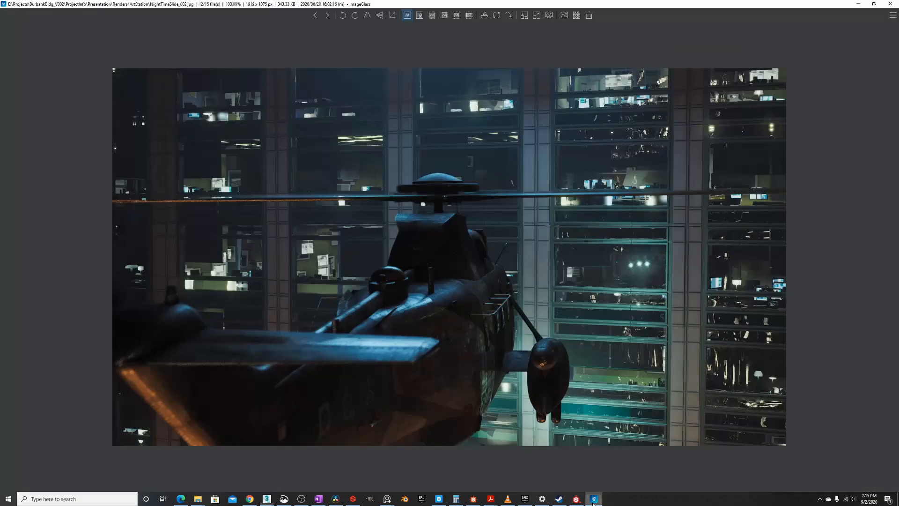
key(Right)
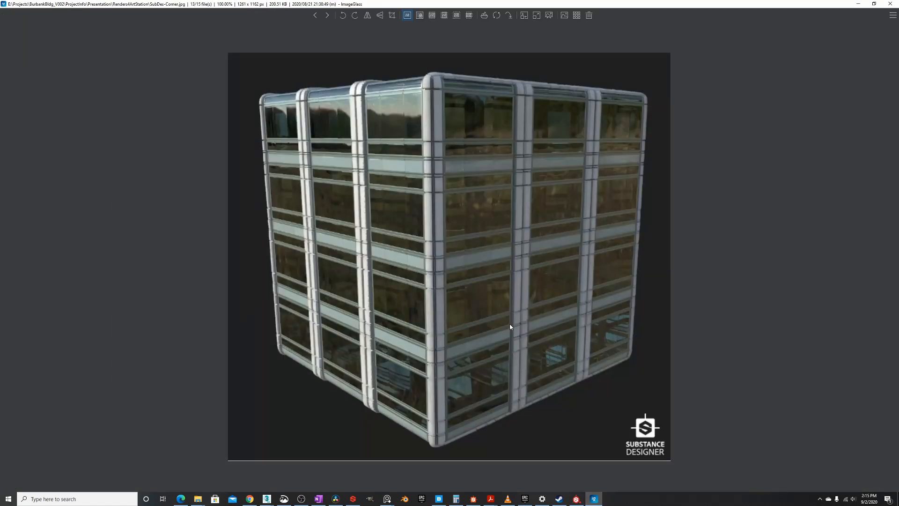
key(Right)
key(Right)
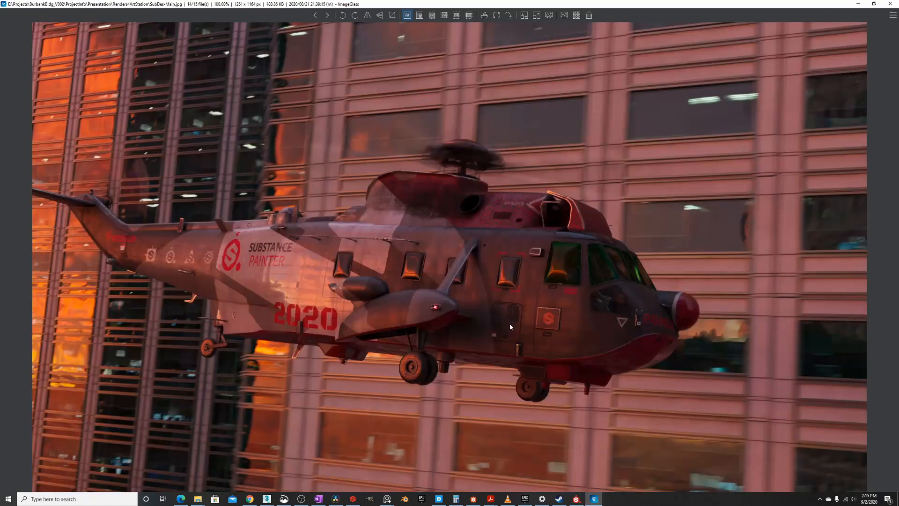
key(Right)
key(Left)
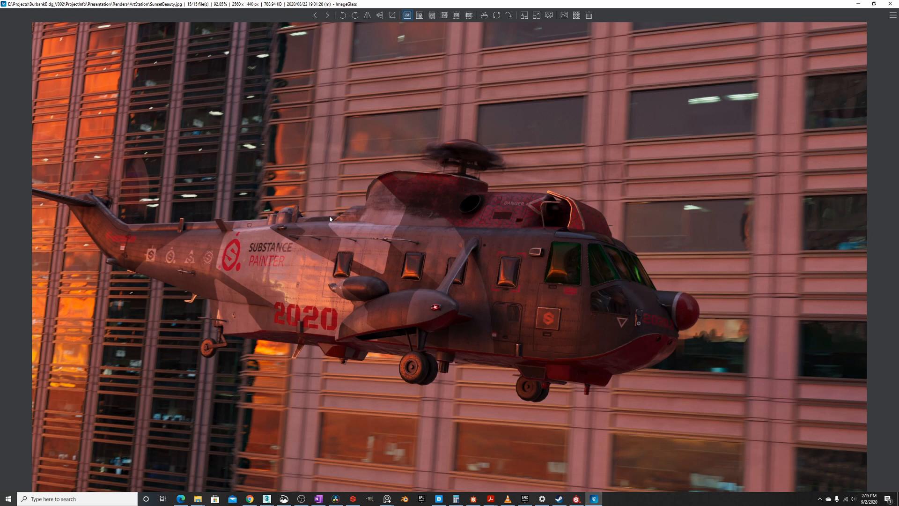
click(890, 4)
drag(383, 270, 540, 292)
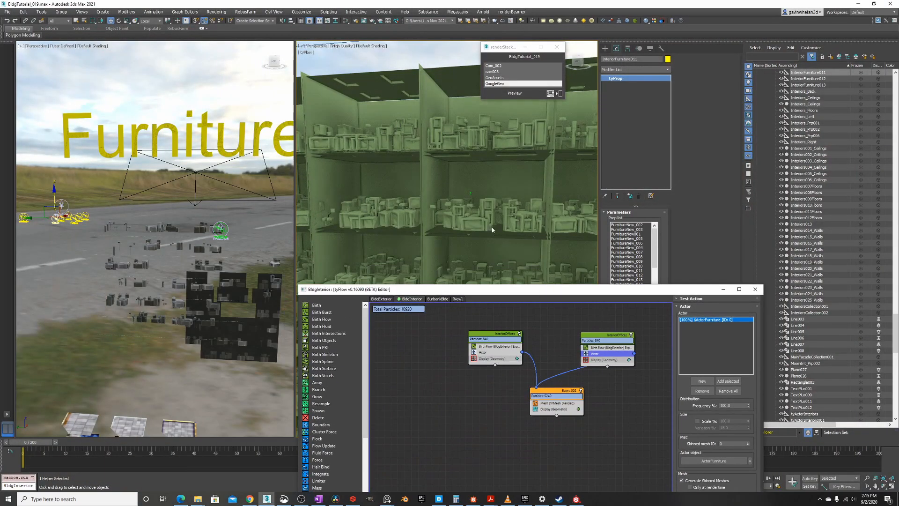
Move the tyFlow editor over the building view and examine the BldgInterior event network, selecting the furniture birth event
middle_drag(464, 333, 436, 329)
drag(471, 289, 287, 208)
middle_drag(432, 298, 316, 321)
scroll(378, 313, down, 3)
scroll(316, 320, down, 2)
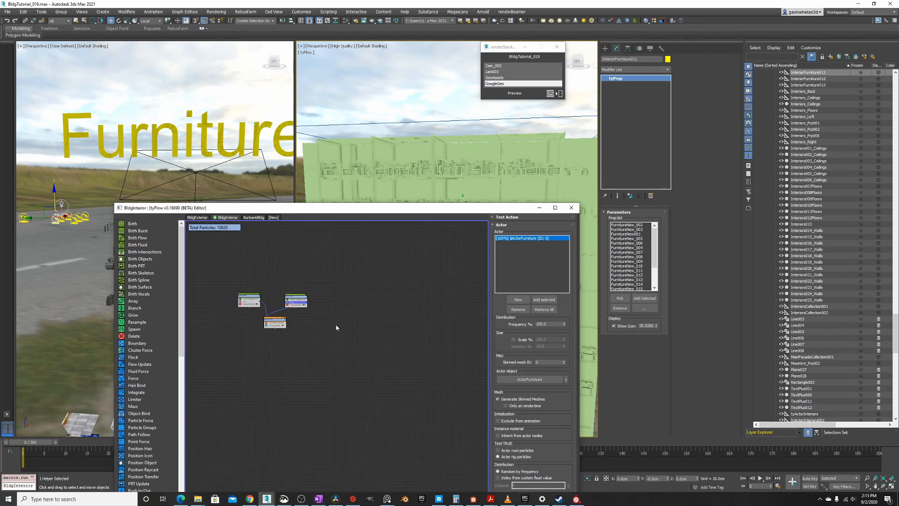
drag(330, 209, 323, 188)
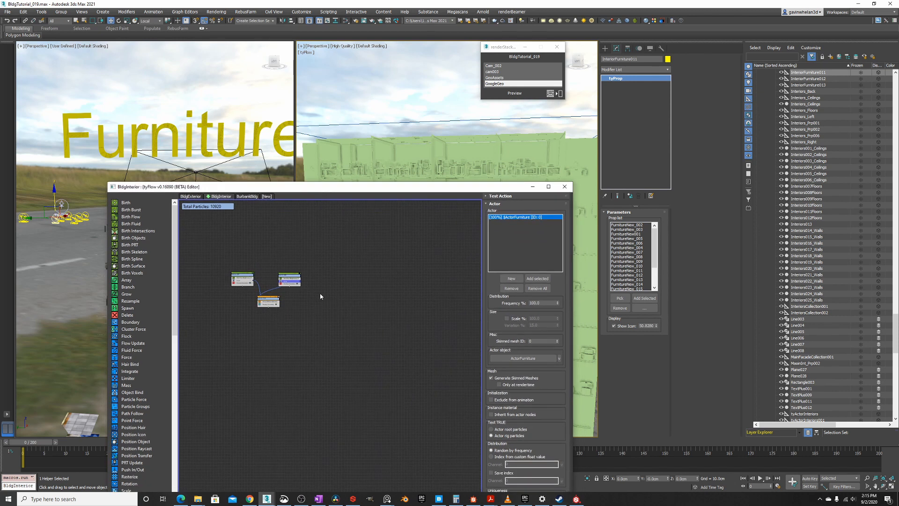
scroll(311, 288, up, 2)
click(367, 275)
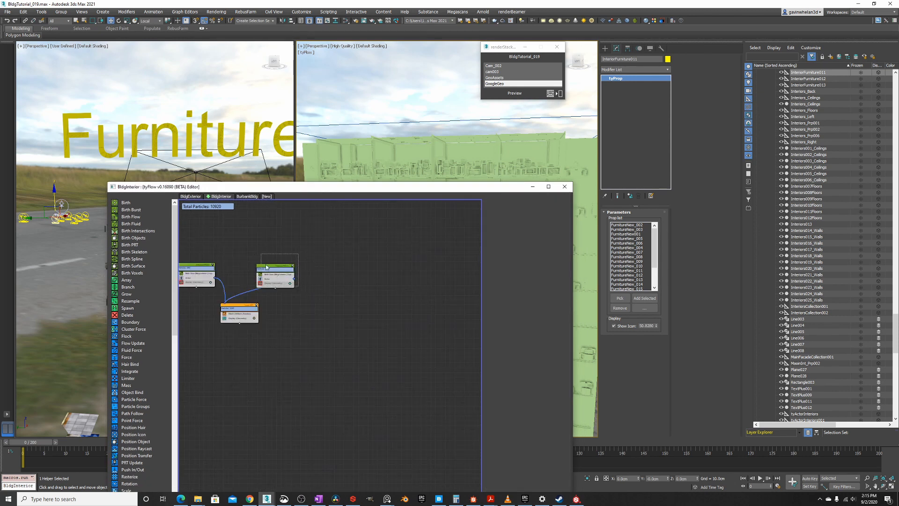
Move the tyFlow editor clear of the building and inspect its furnished interiors from the corner
drag(387, 190, 421, 253)
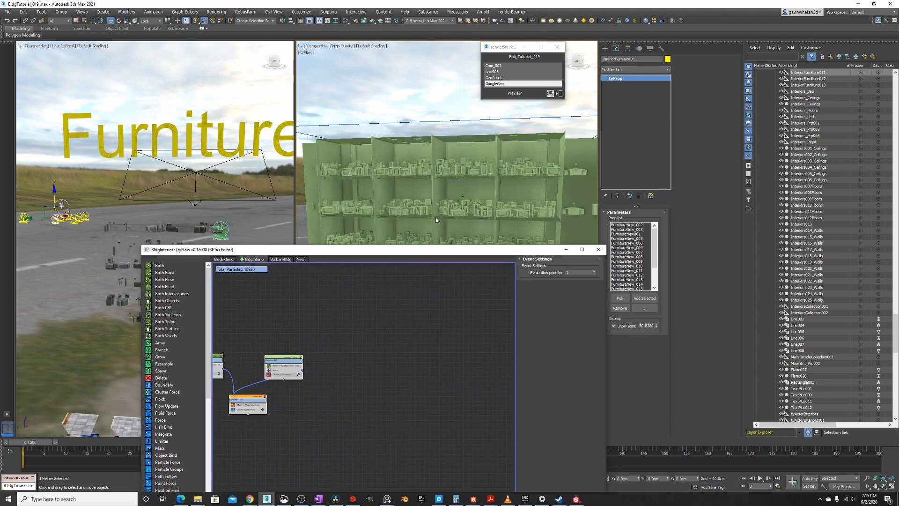
alt+middle_drag(432, 189, 429, 198)
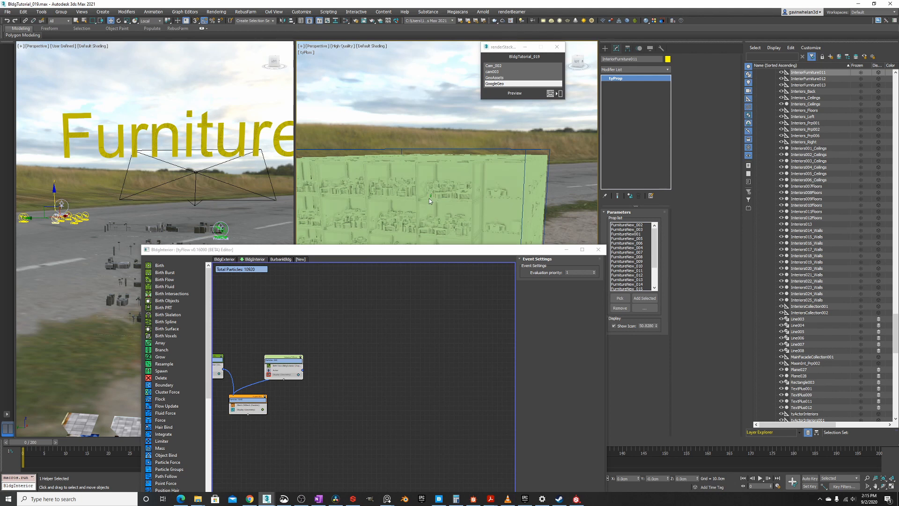
drag(375, 253, 377, 249)
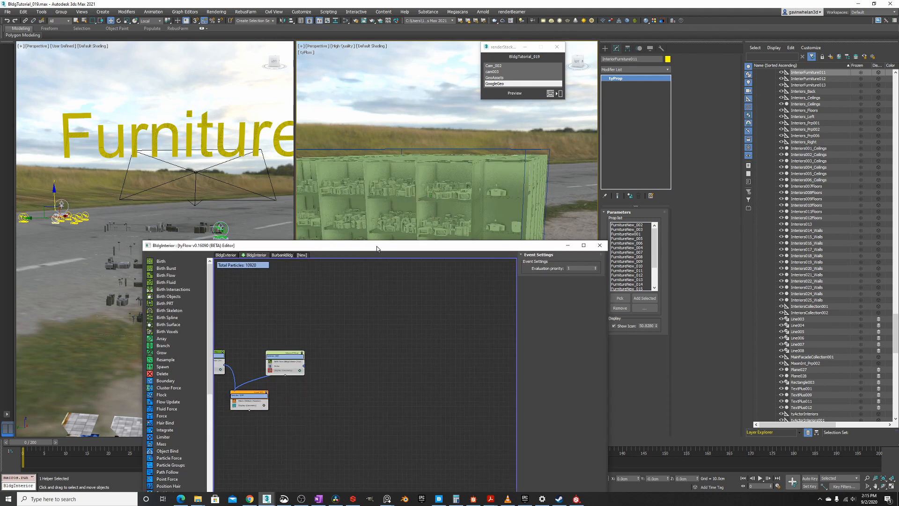